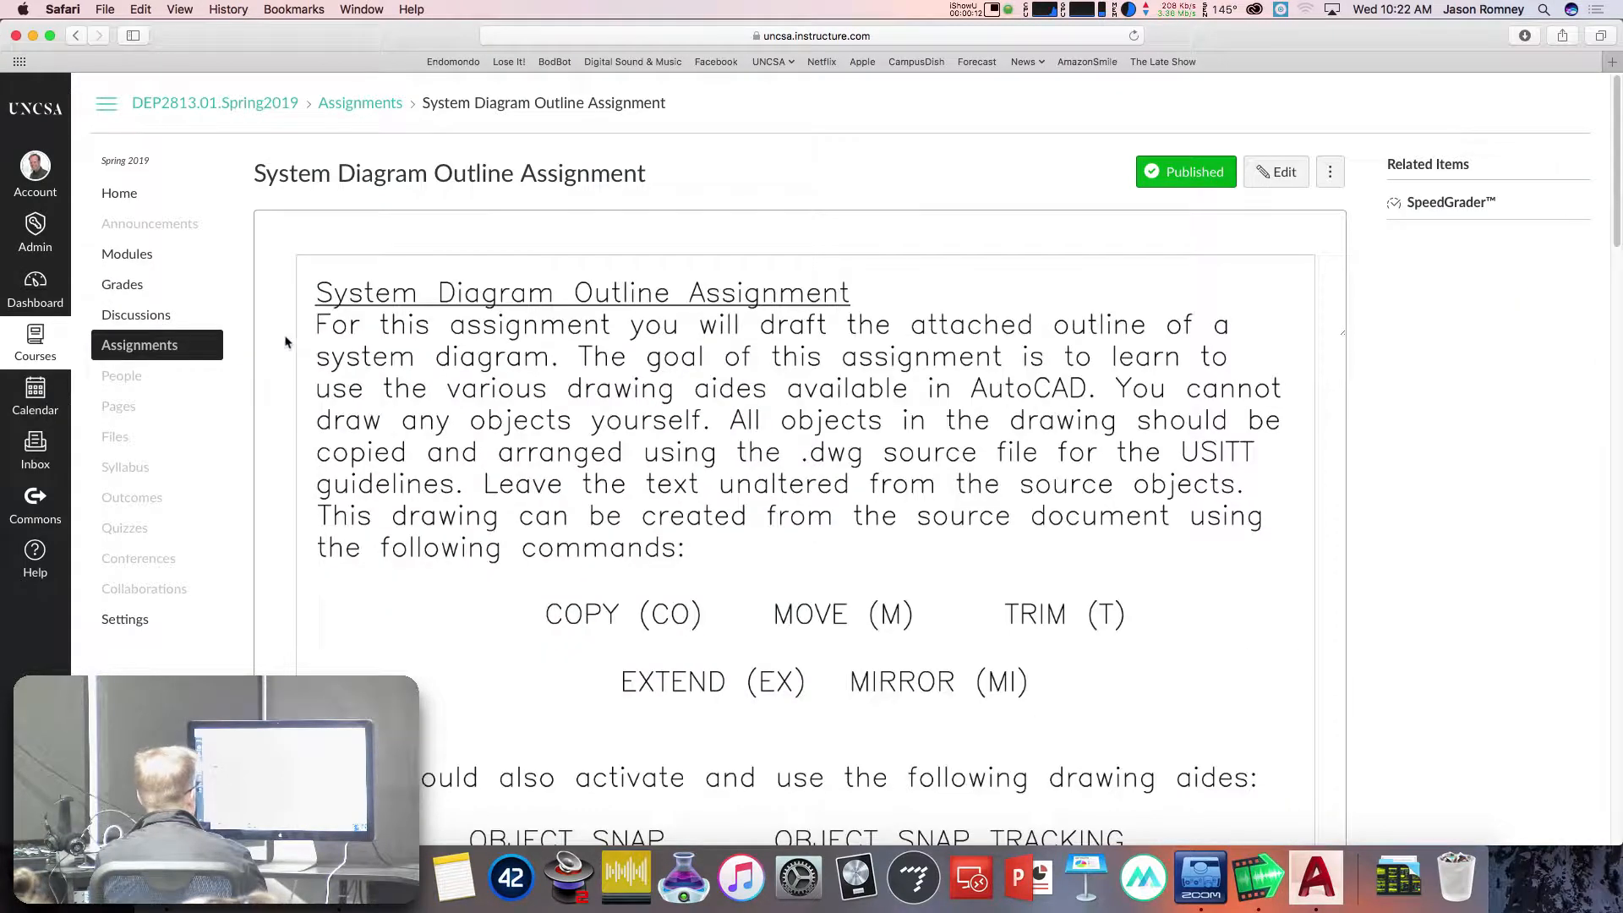
# Review the System Diagram Outline Assignment page down to its source file link, comparing it with the USITT_GUIDELINES drawing open in AutoCAD.
pyautogui.scroll(-5, 579, 449)
pyautogui.scroll(-15, 576, 449)
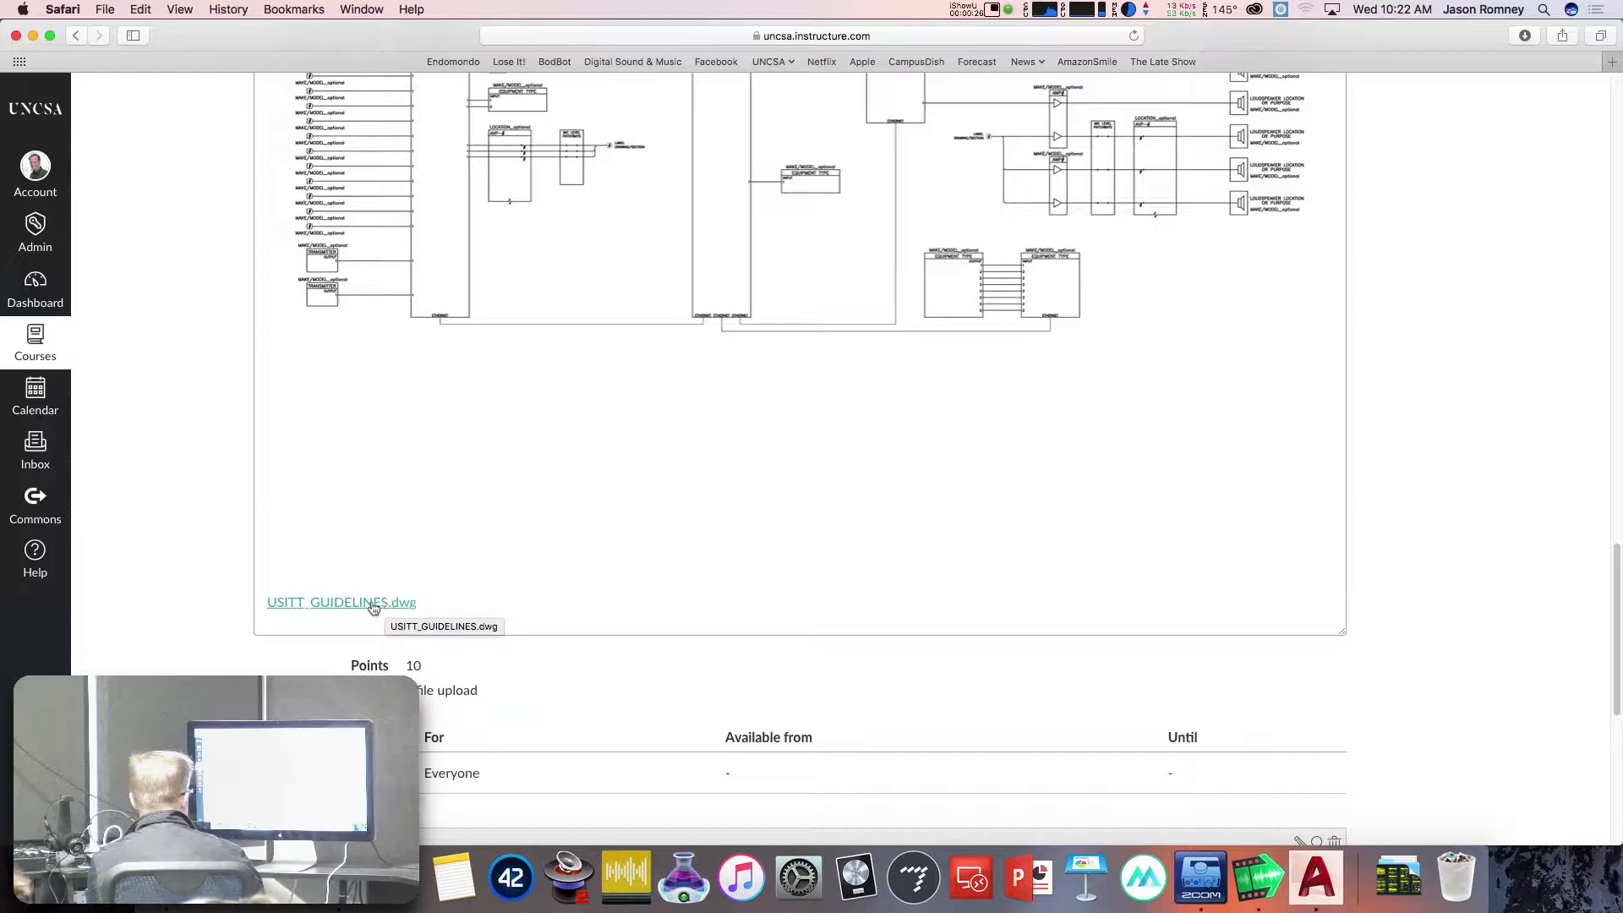
pyautogui.press('super+Tab')
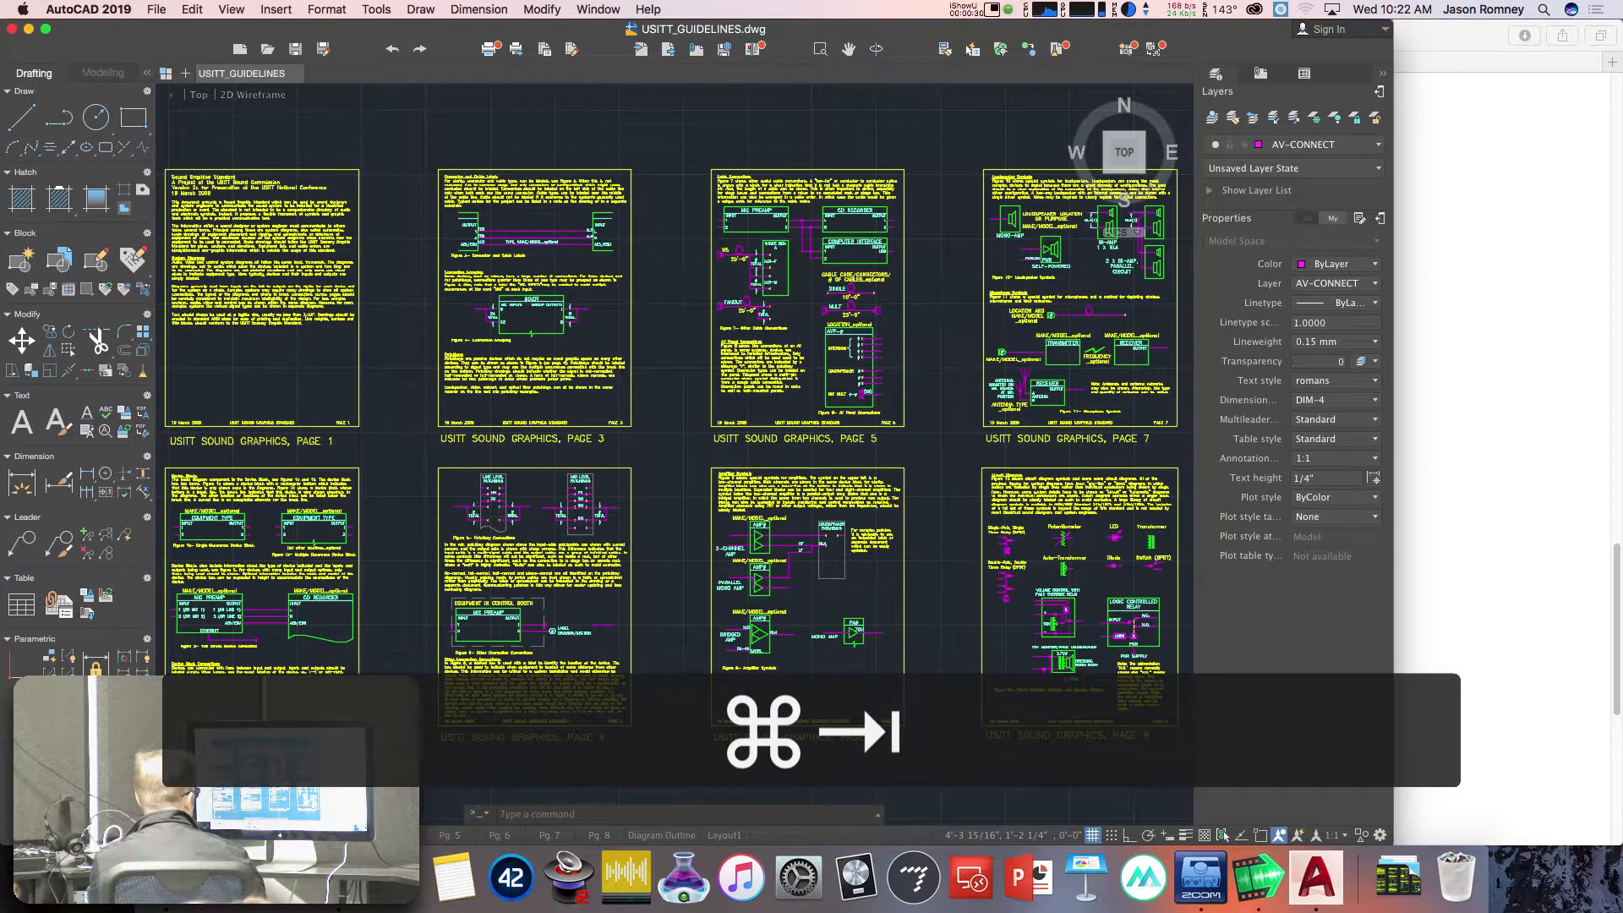
pyautogui.scroll(-2, 474, 513)
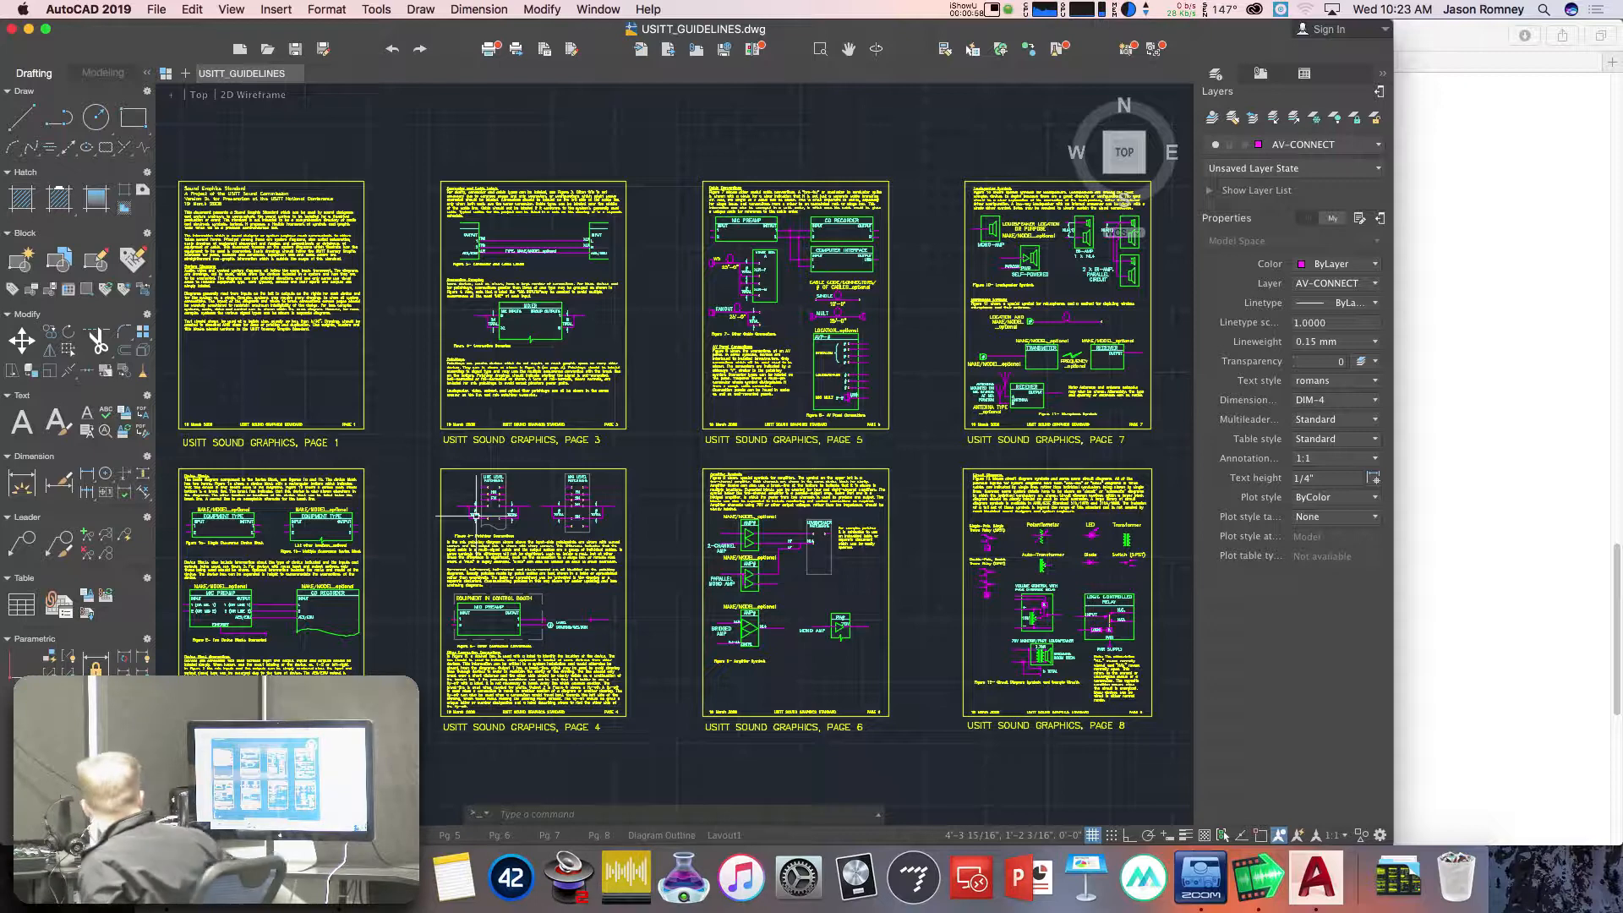
pyautogui.press('super+Tab')
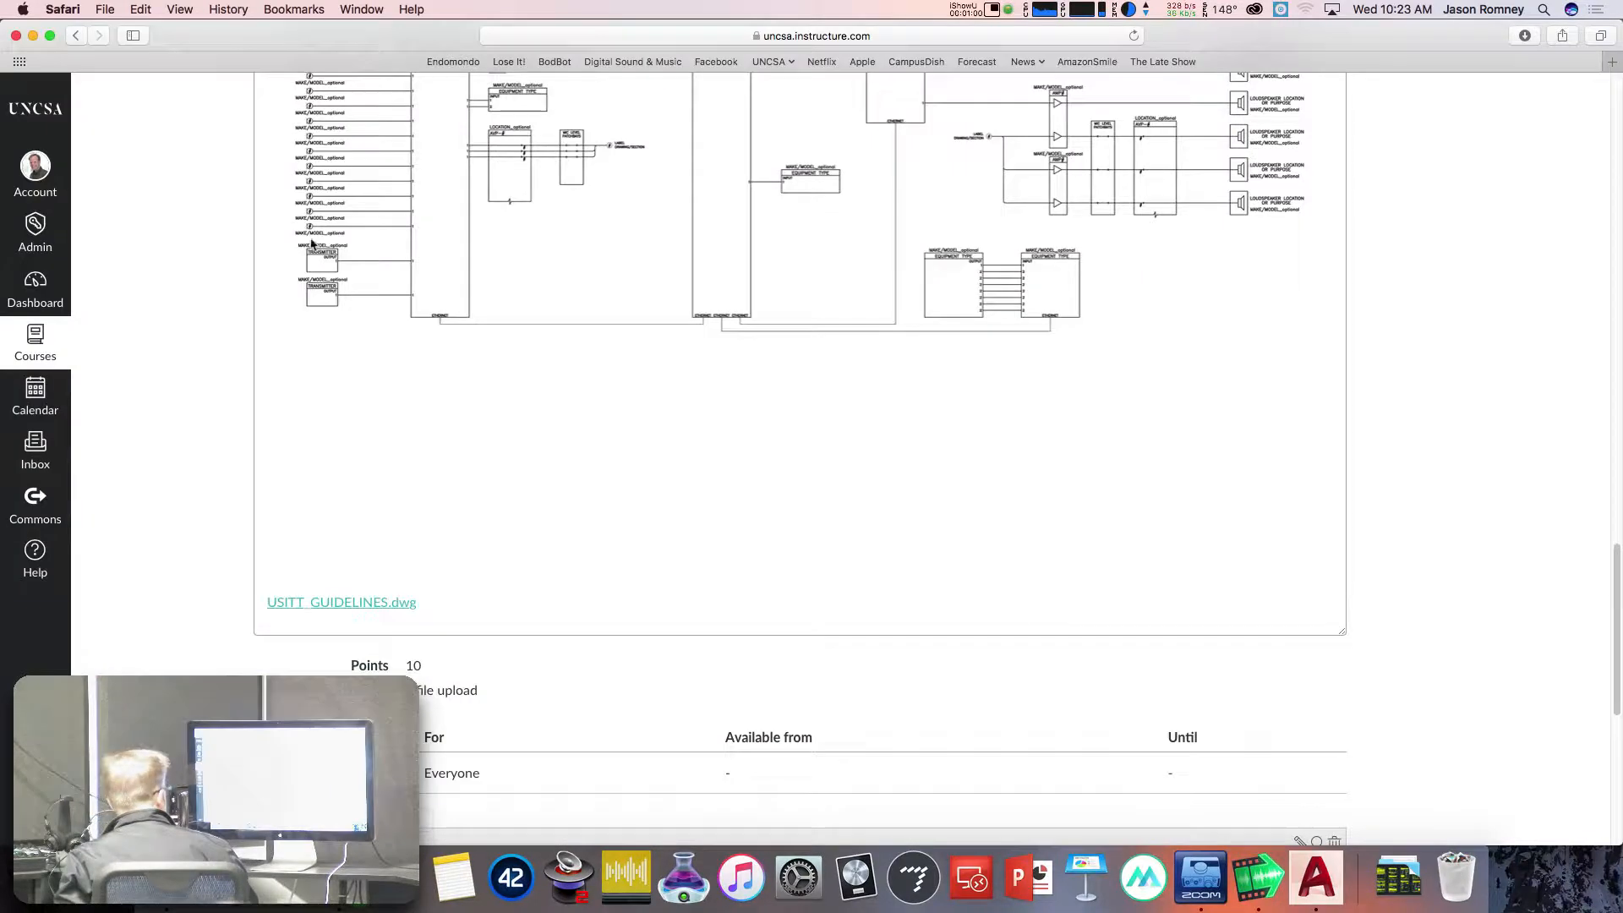
pyautogui.scroll(3, 165, 329)
pyautogui.scroll(5, 165, 330)
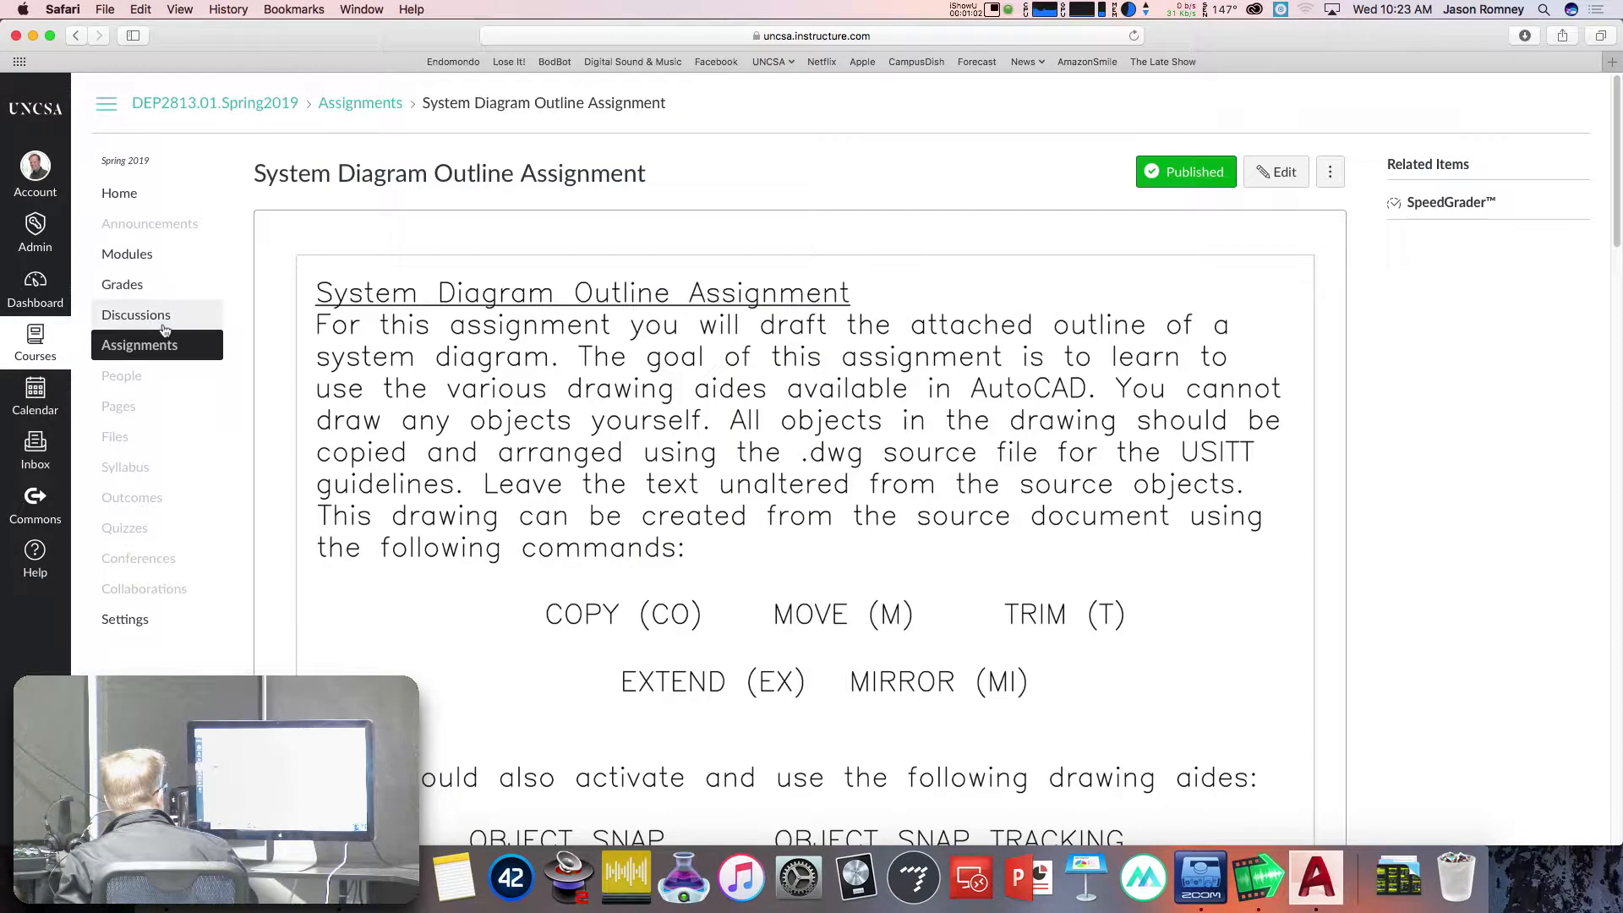
# Open the System Diagram Outline Assignment from the course modules and examine its sample diagram, USITT_GUIDELINES.dwg link and submission details.
pyautogui.click(123, 253)
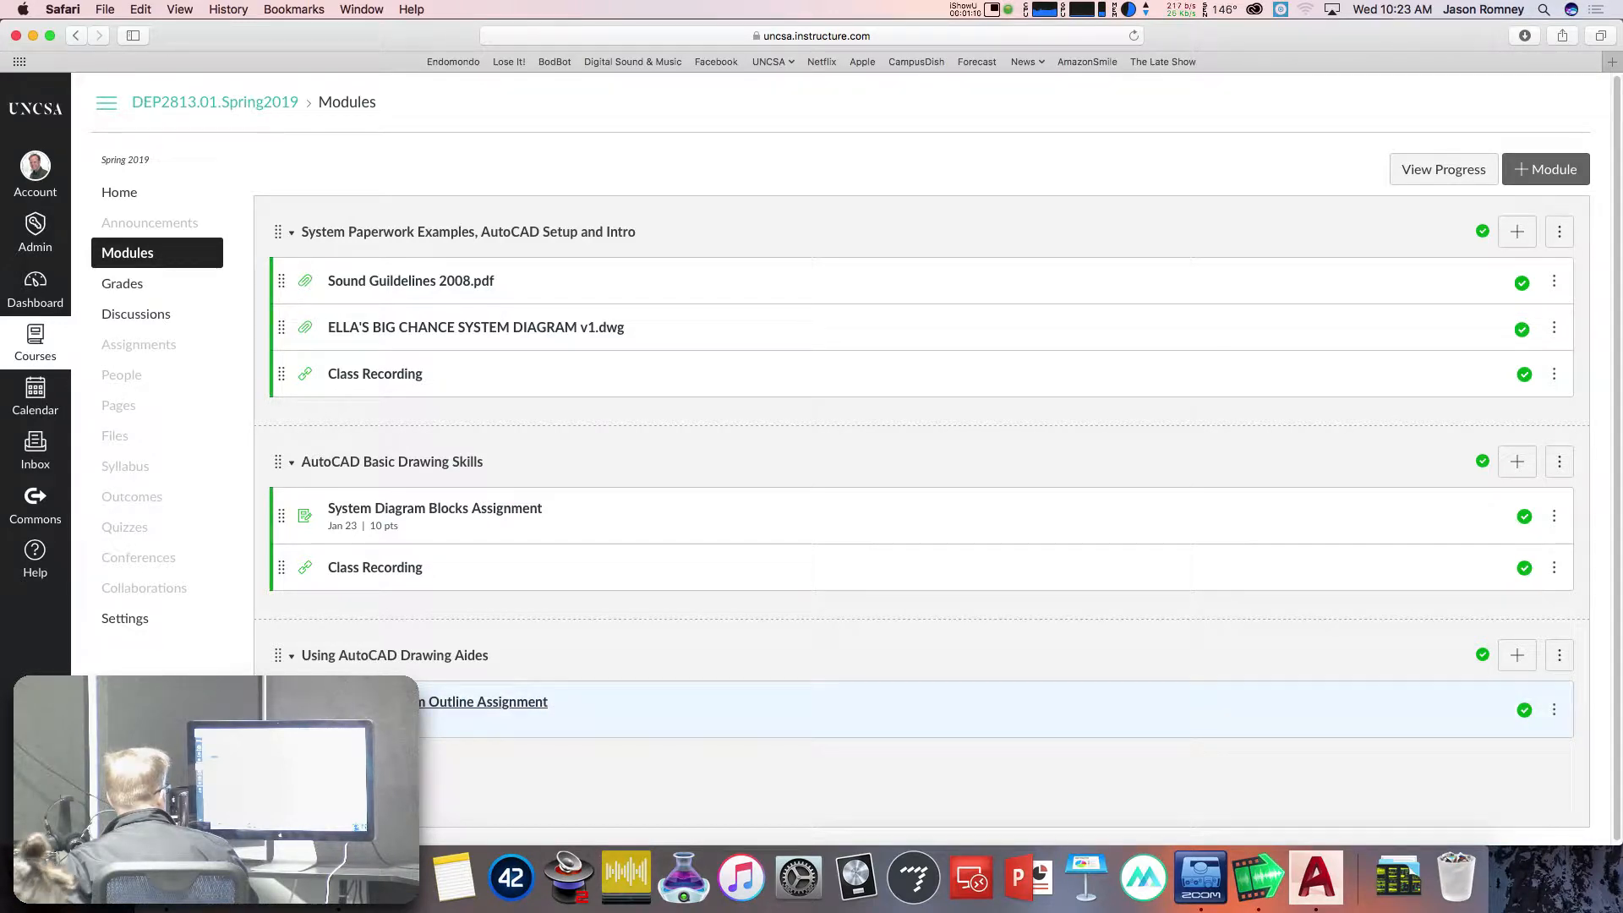
pyautogui.click(397, 702)
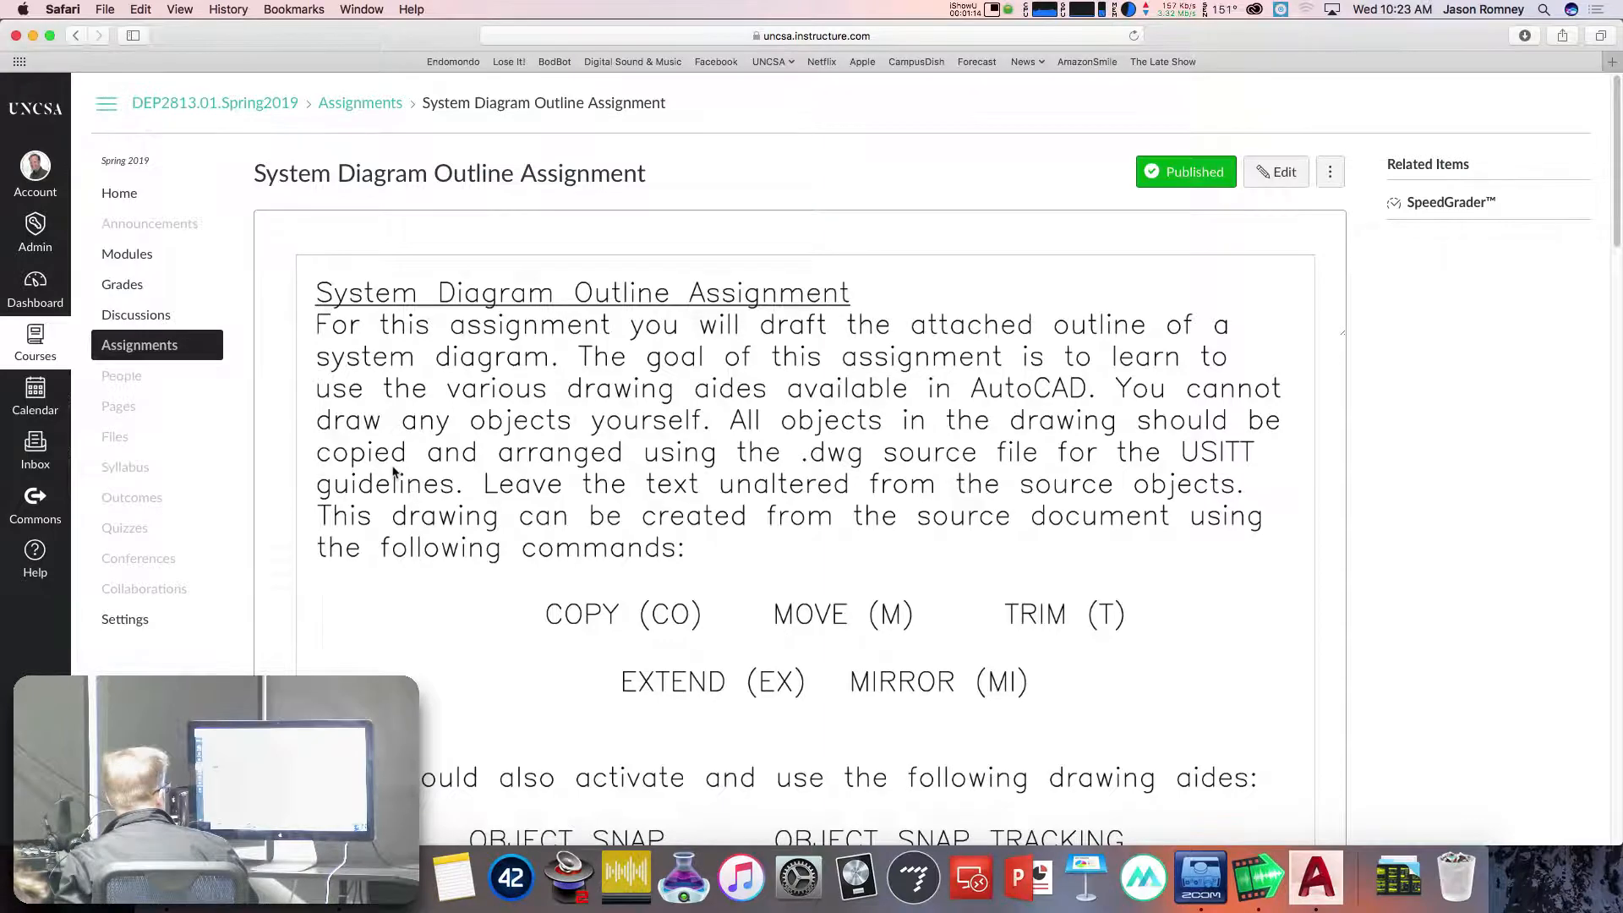
pyautogui.scroll(-5, 393, 472)
pyautogui.scroll(-10, 393, 472)
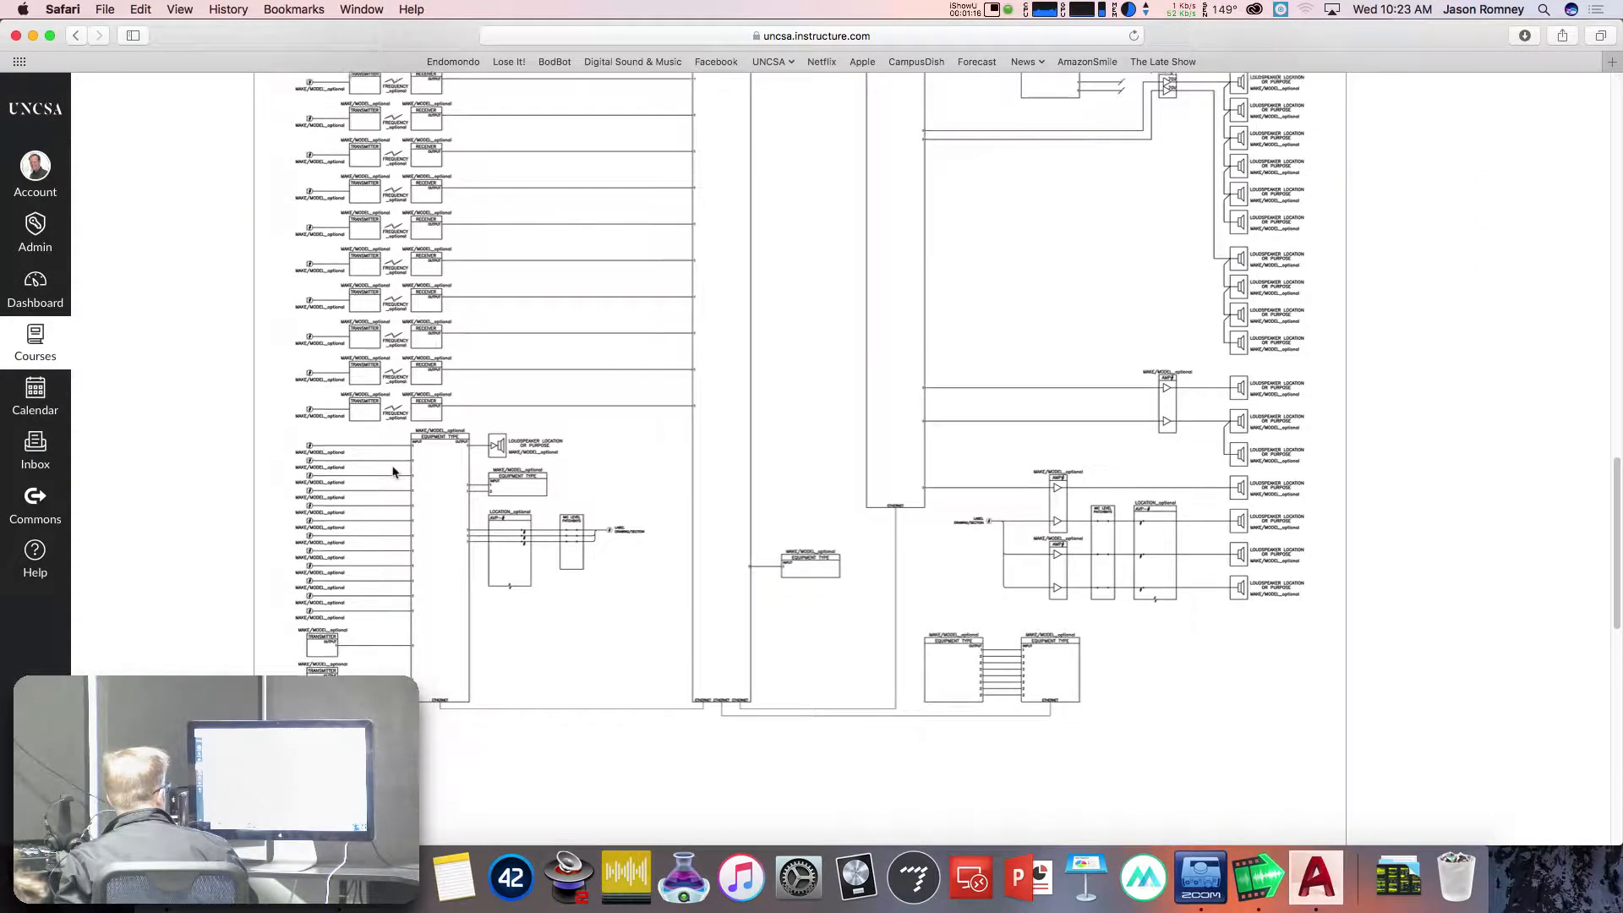
pyautogui.scroll(-5, 393, 472)
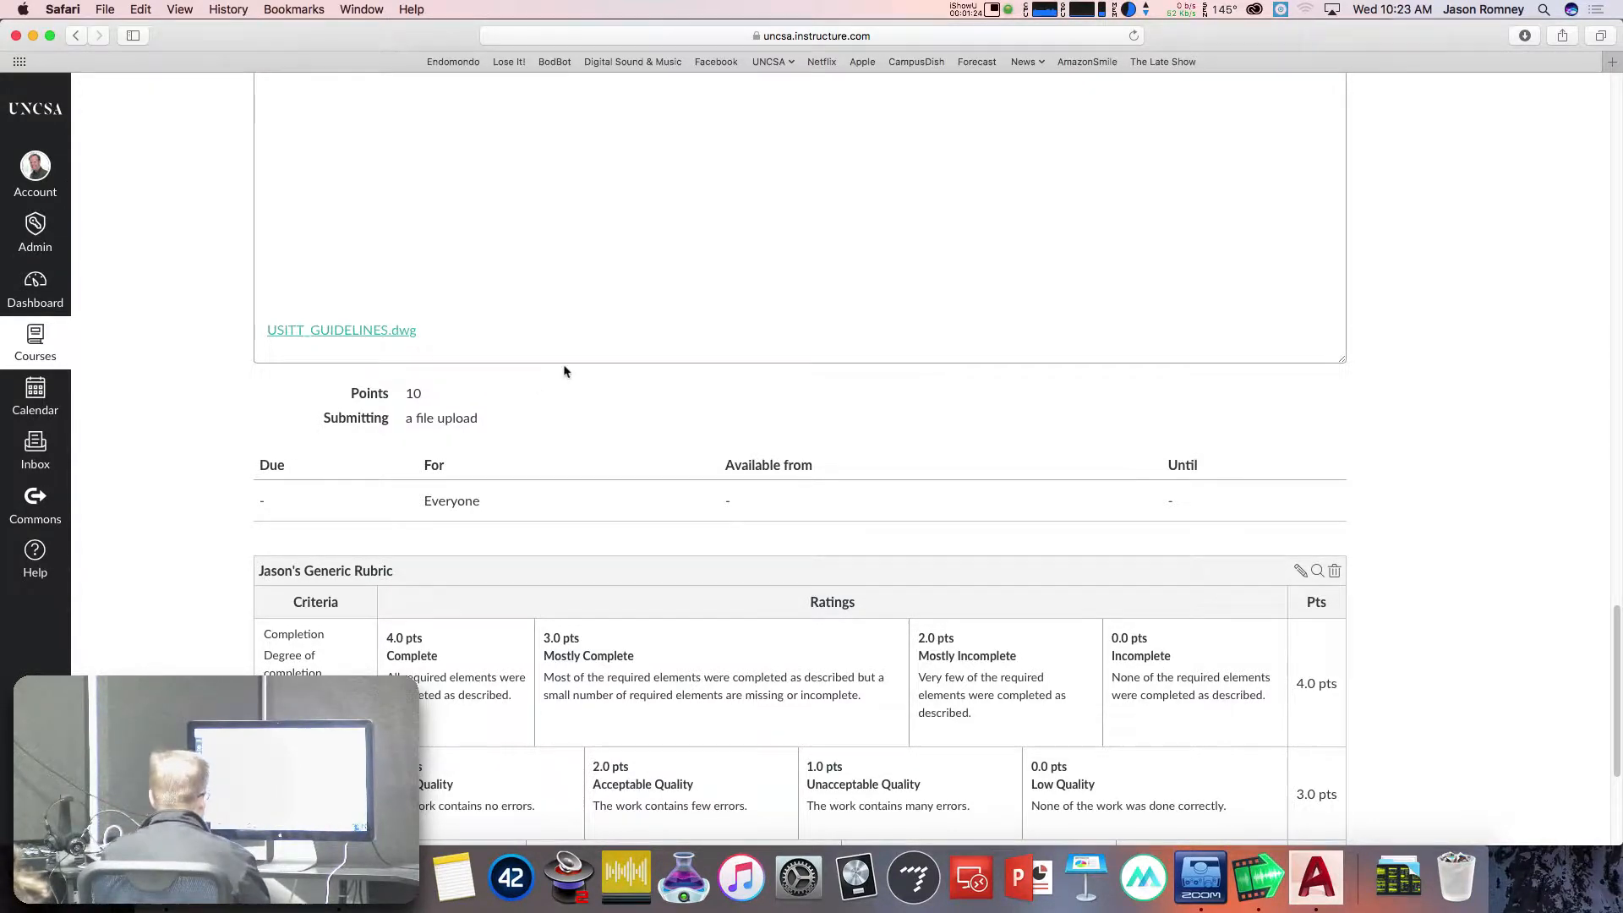
pyautogui.scroll(1, 564, 372)
pyautogui.scroll(2, 564, 372)
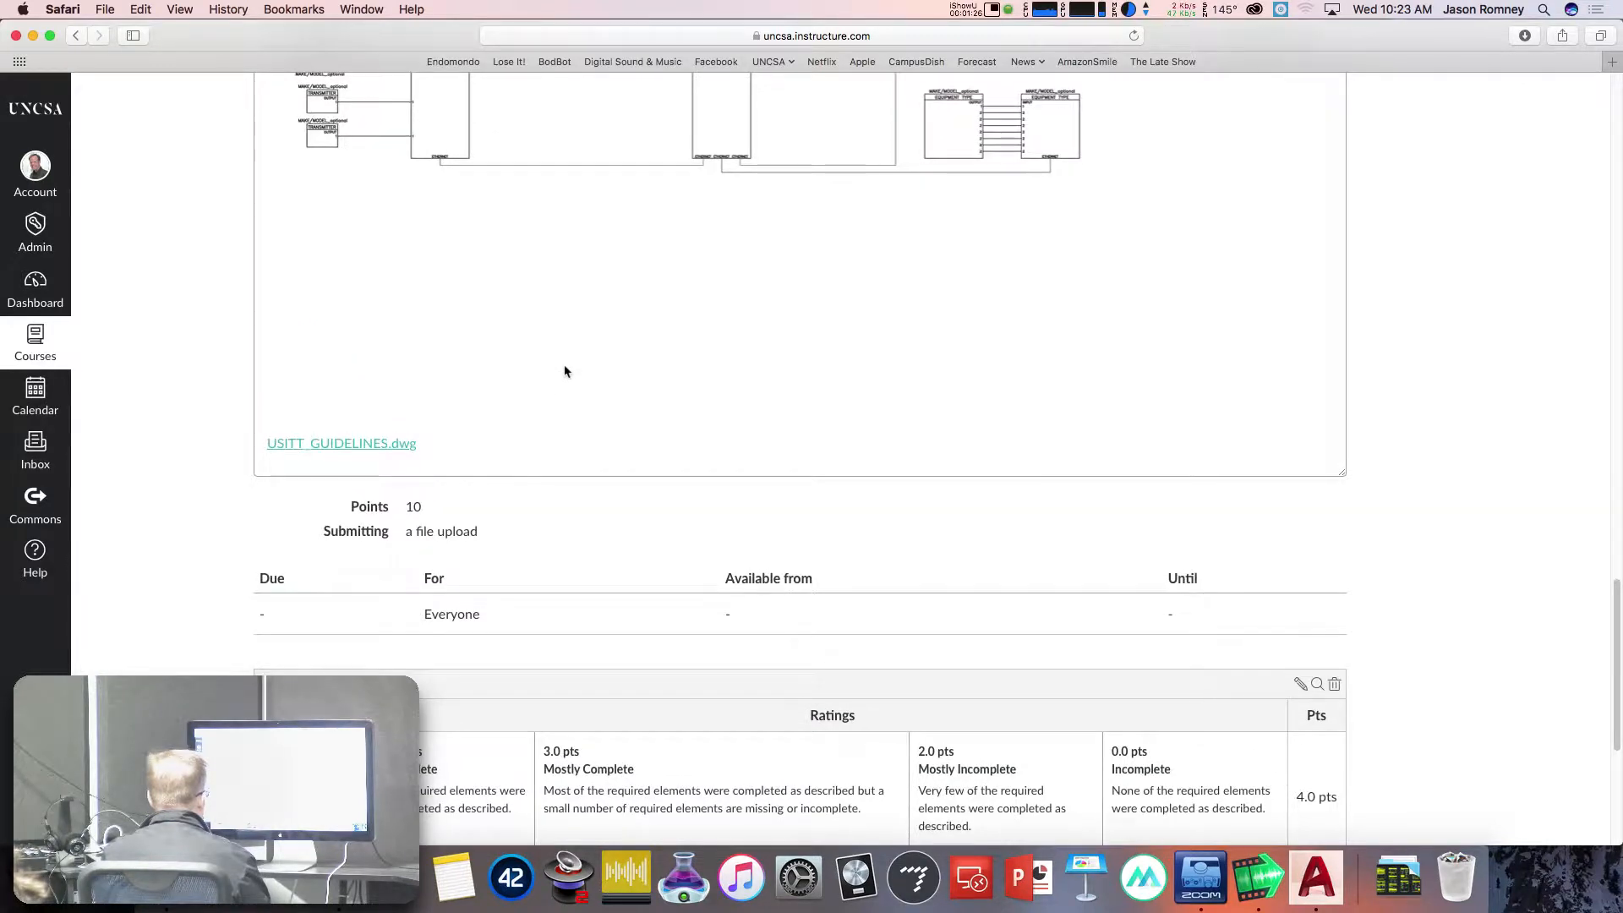
pyautogui.scroll(1, 564, 372)
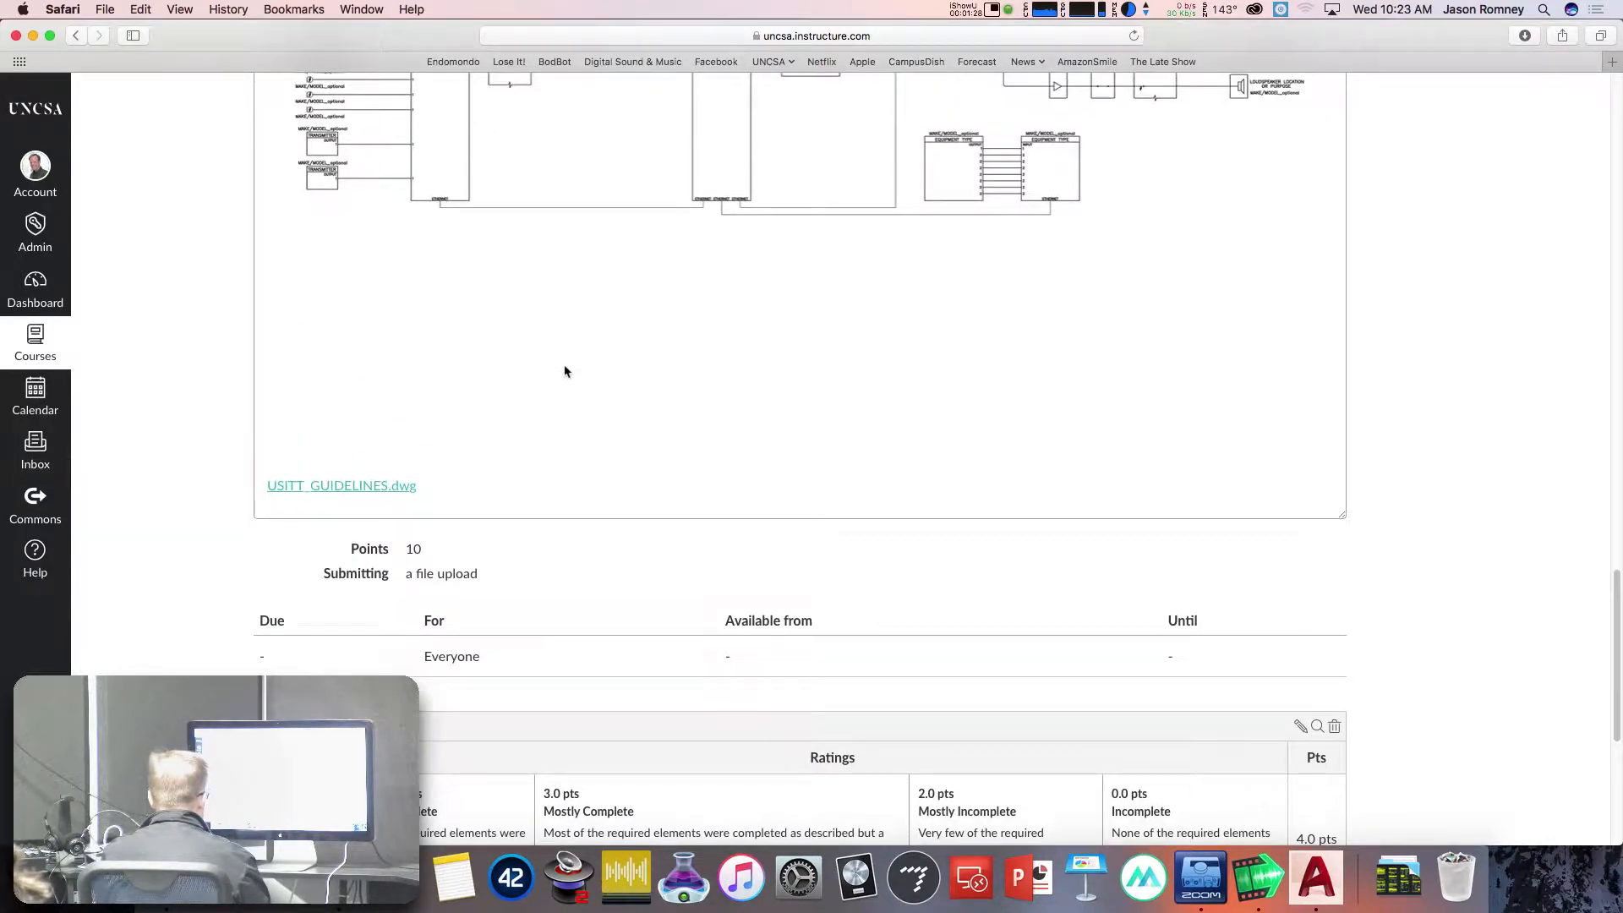
# Switch to AutoCAD and draw a three-sided polygon inscribed in a circle in the empty area above page 3, pointing right.
pyautogui.press('super+Tab')
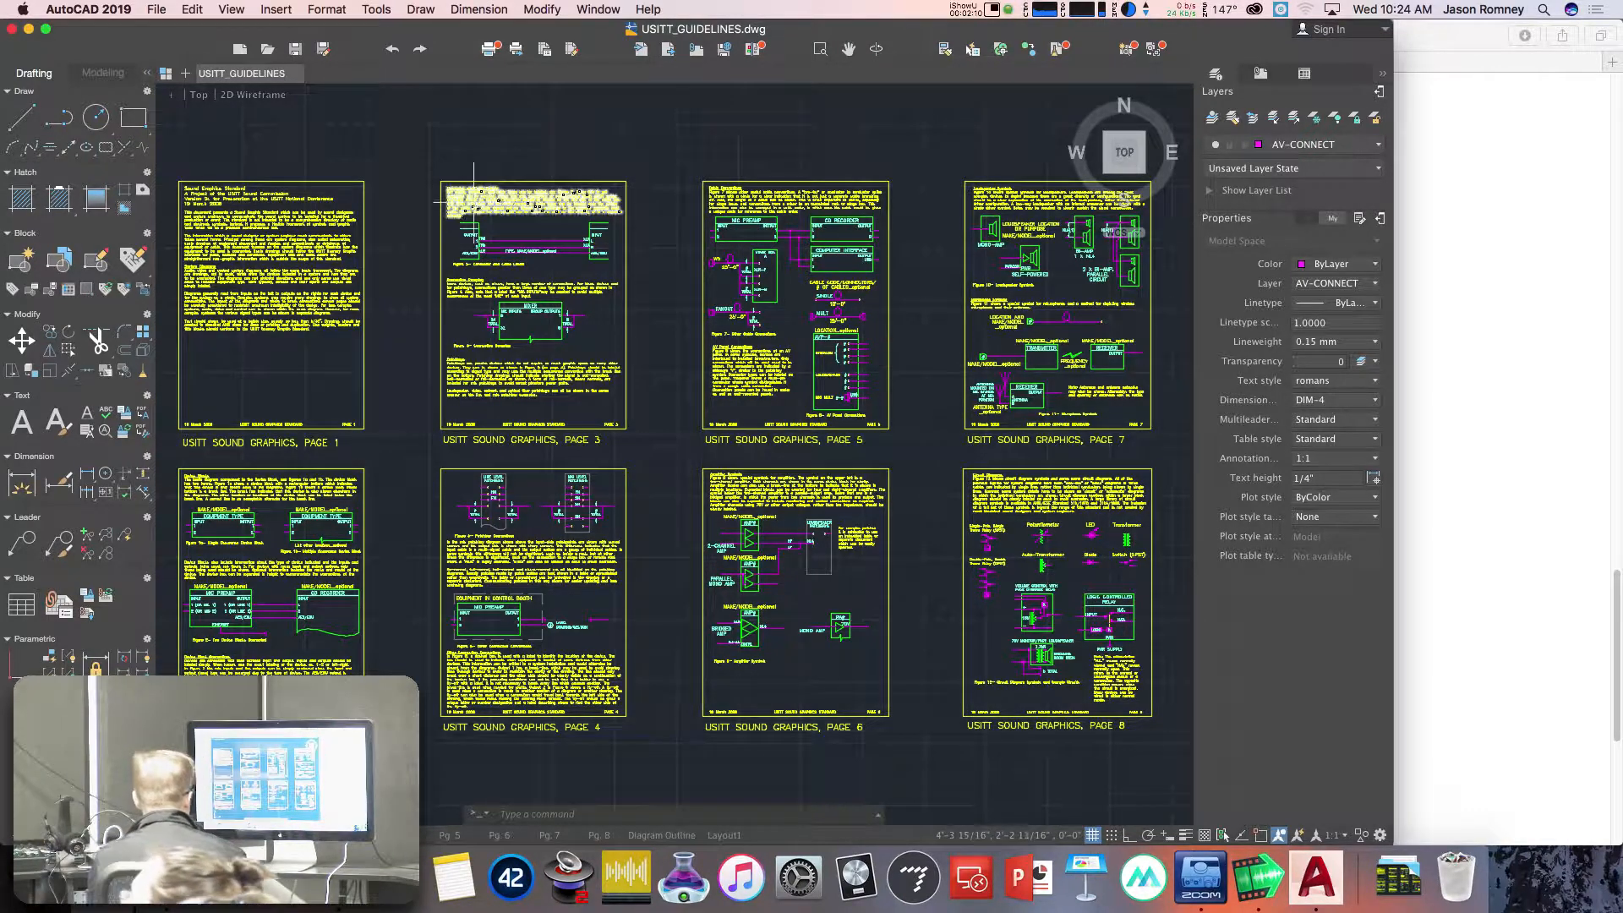
pyautogui.moveTo(417, 146)
pyautogui.mouseDown(button='middle')
pyautogui.moveTo(475, 257)
pyautogui.moveTo(488, 331)
pyautogui.mouseUp(button='middle')
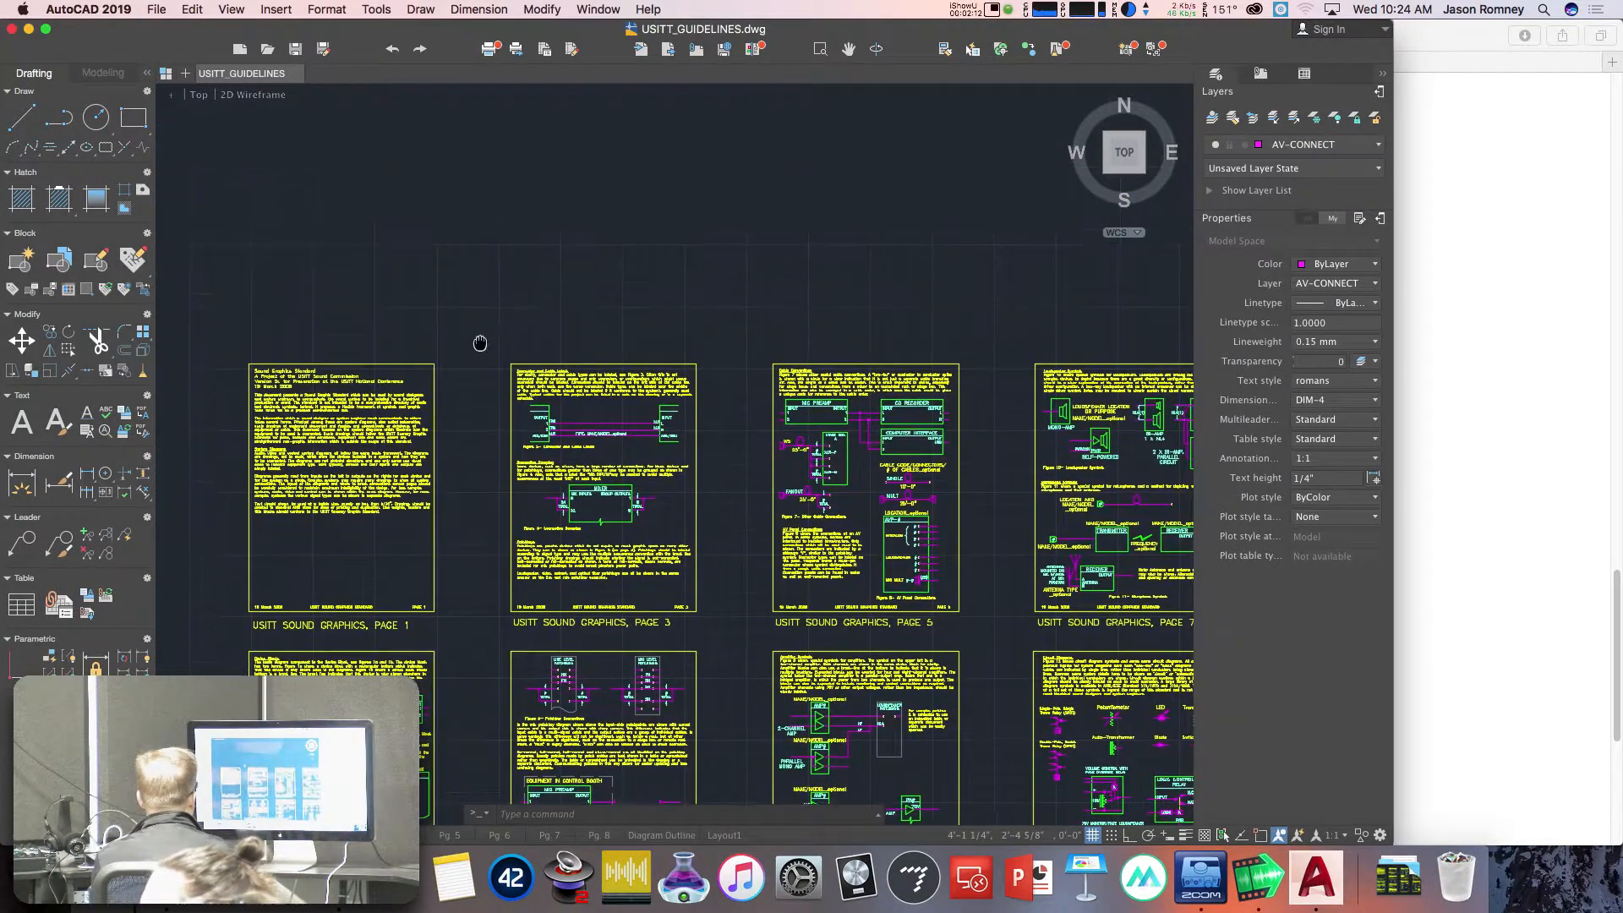
pyautogui.scroll(2, 496, 214)
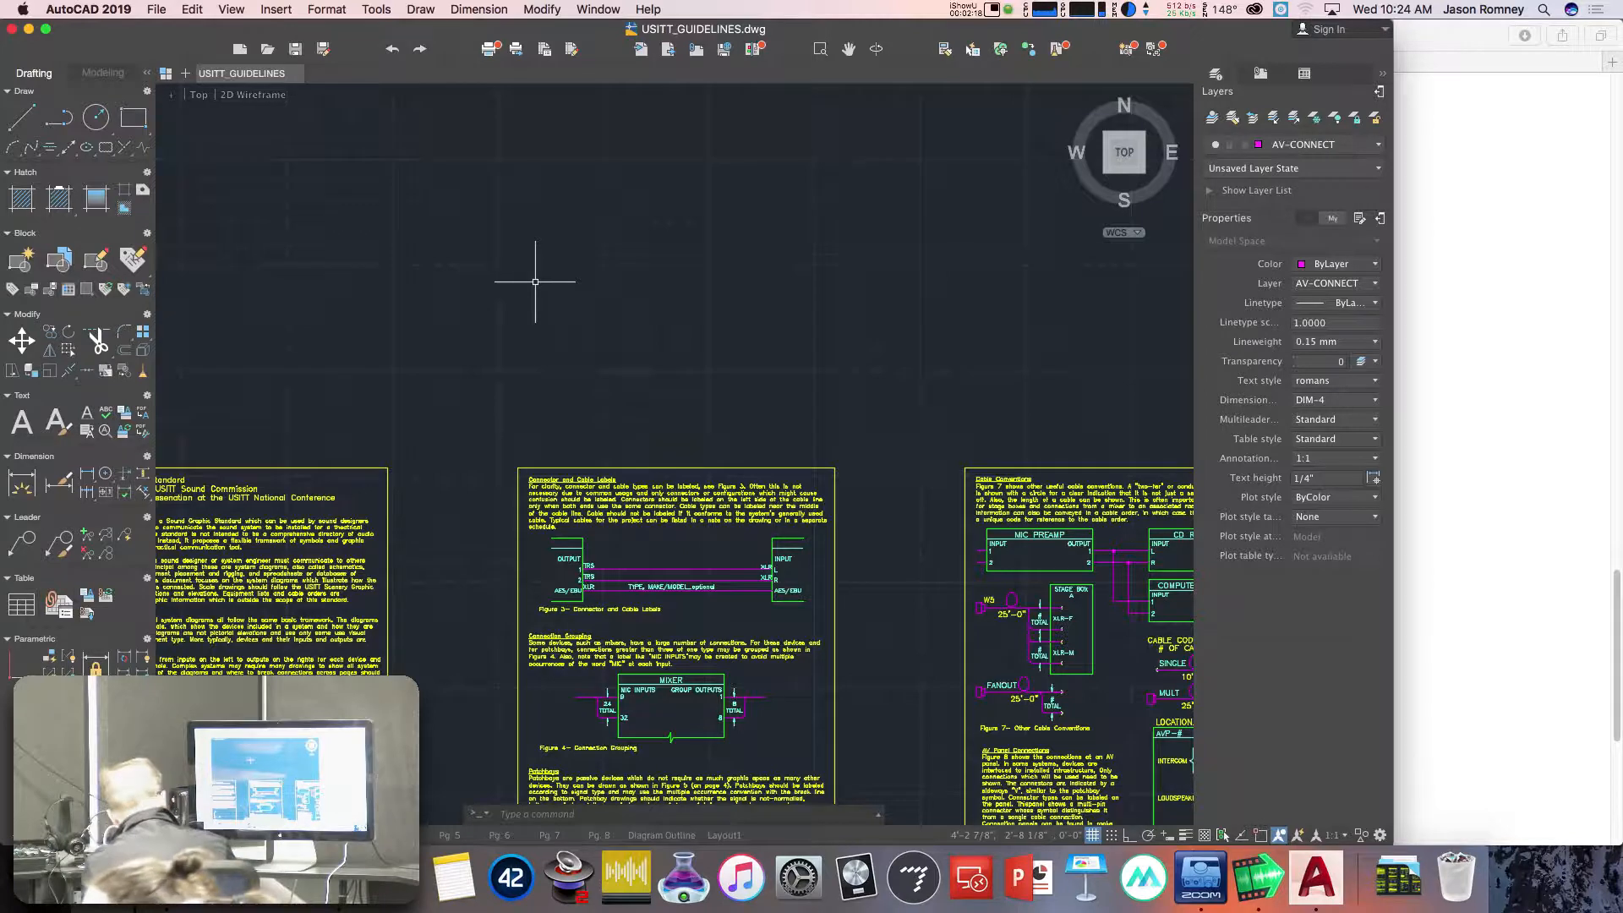
pyautogui.write('pol')
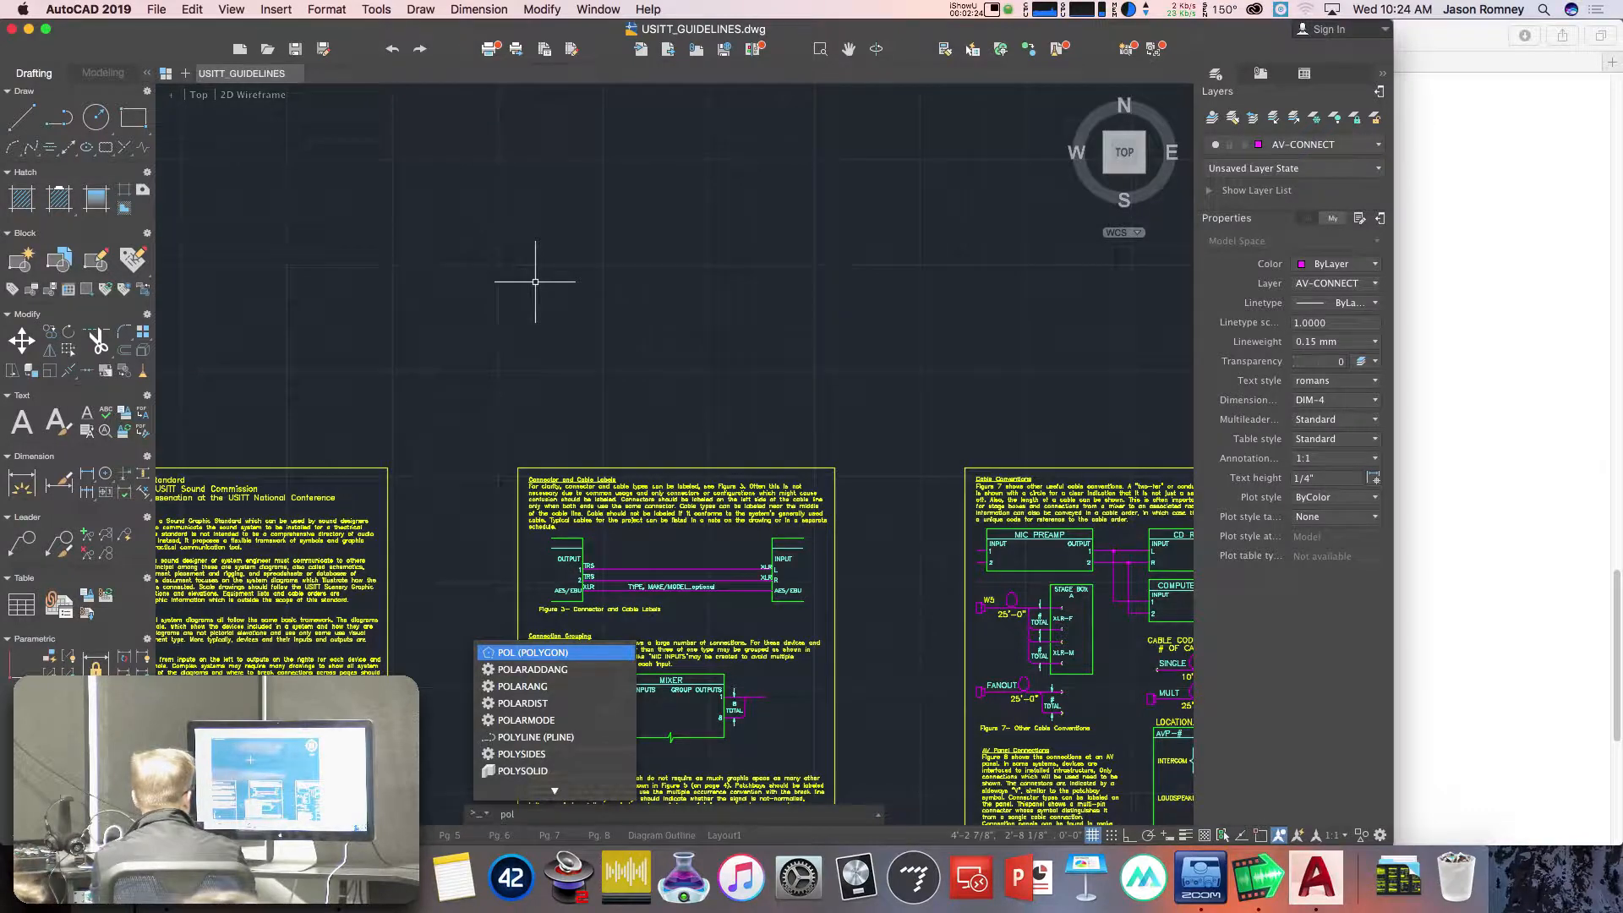
pyautogui.press('Return')
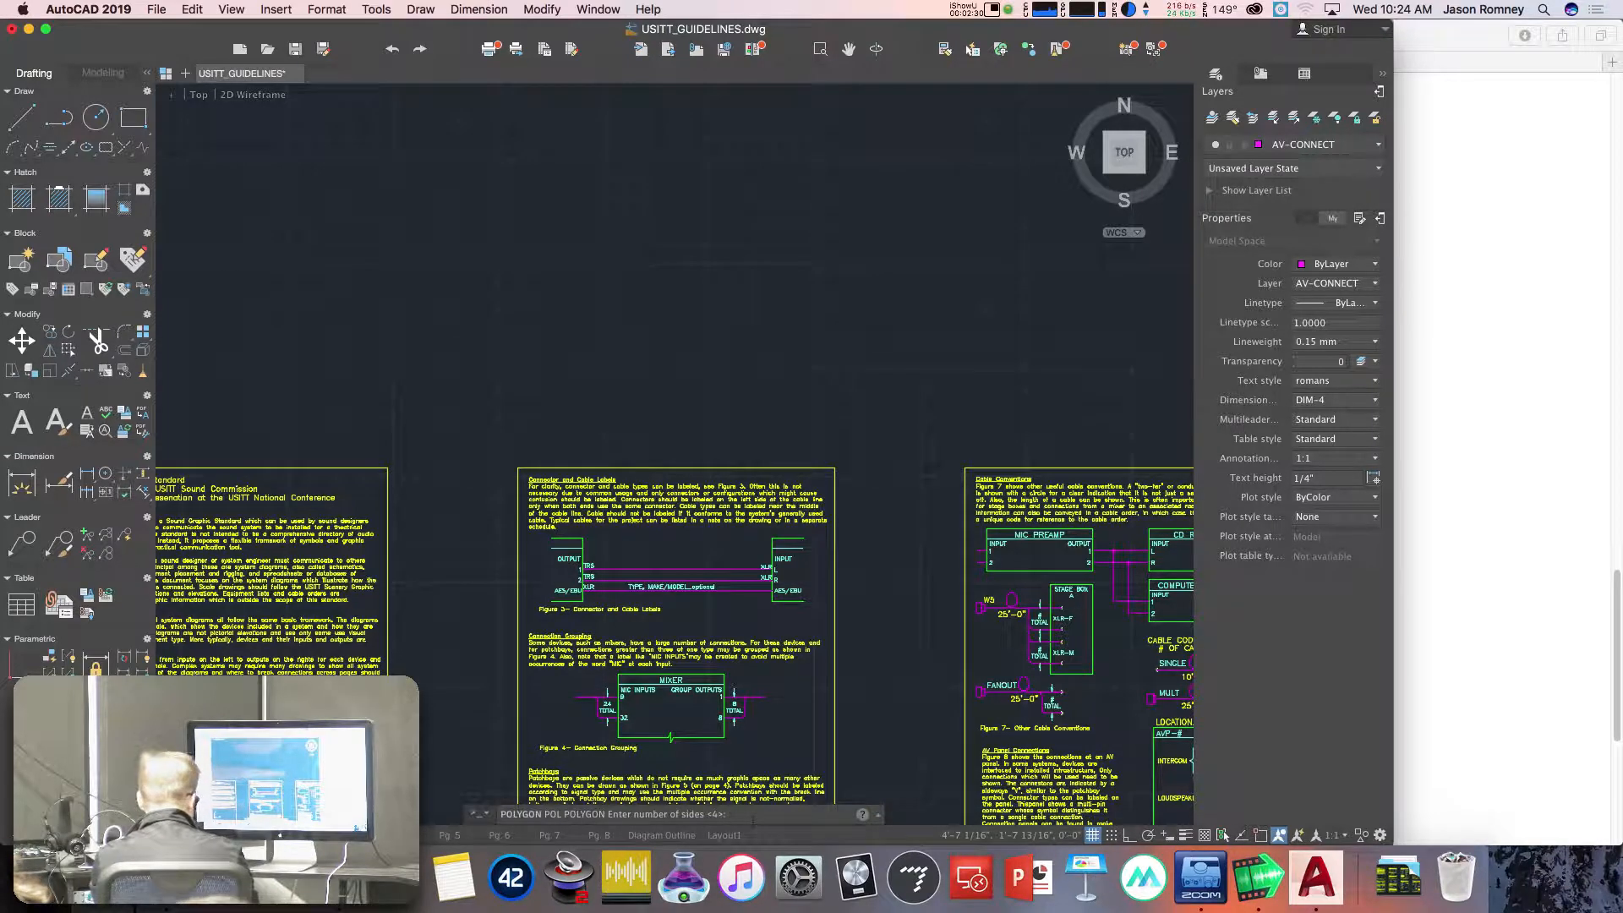
pyautogui.write('3')
pyautogui.press('Return')
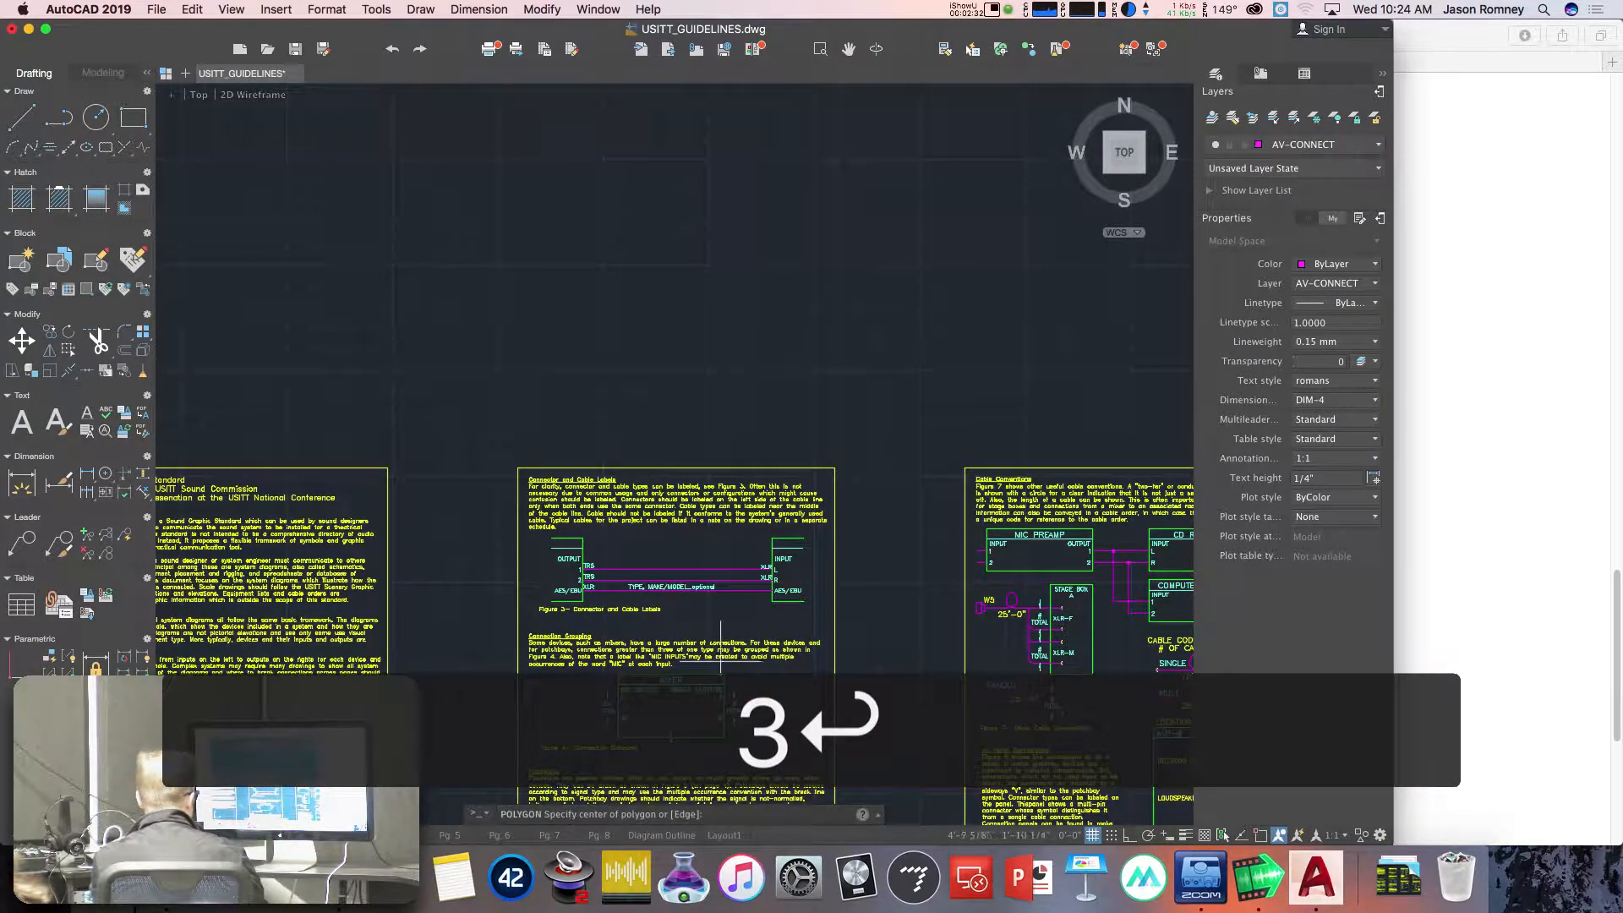
pyautogui.click(601, 268)
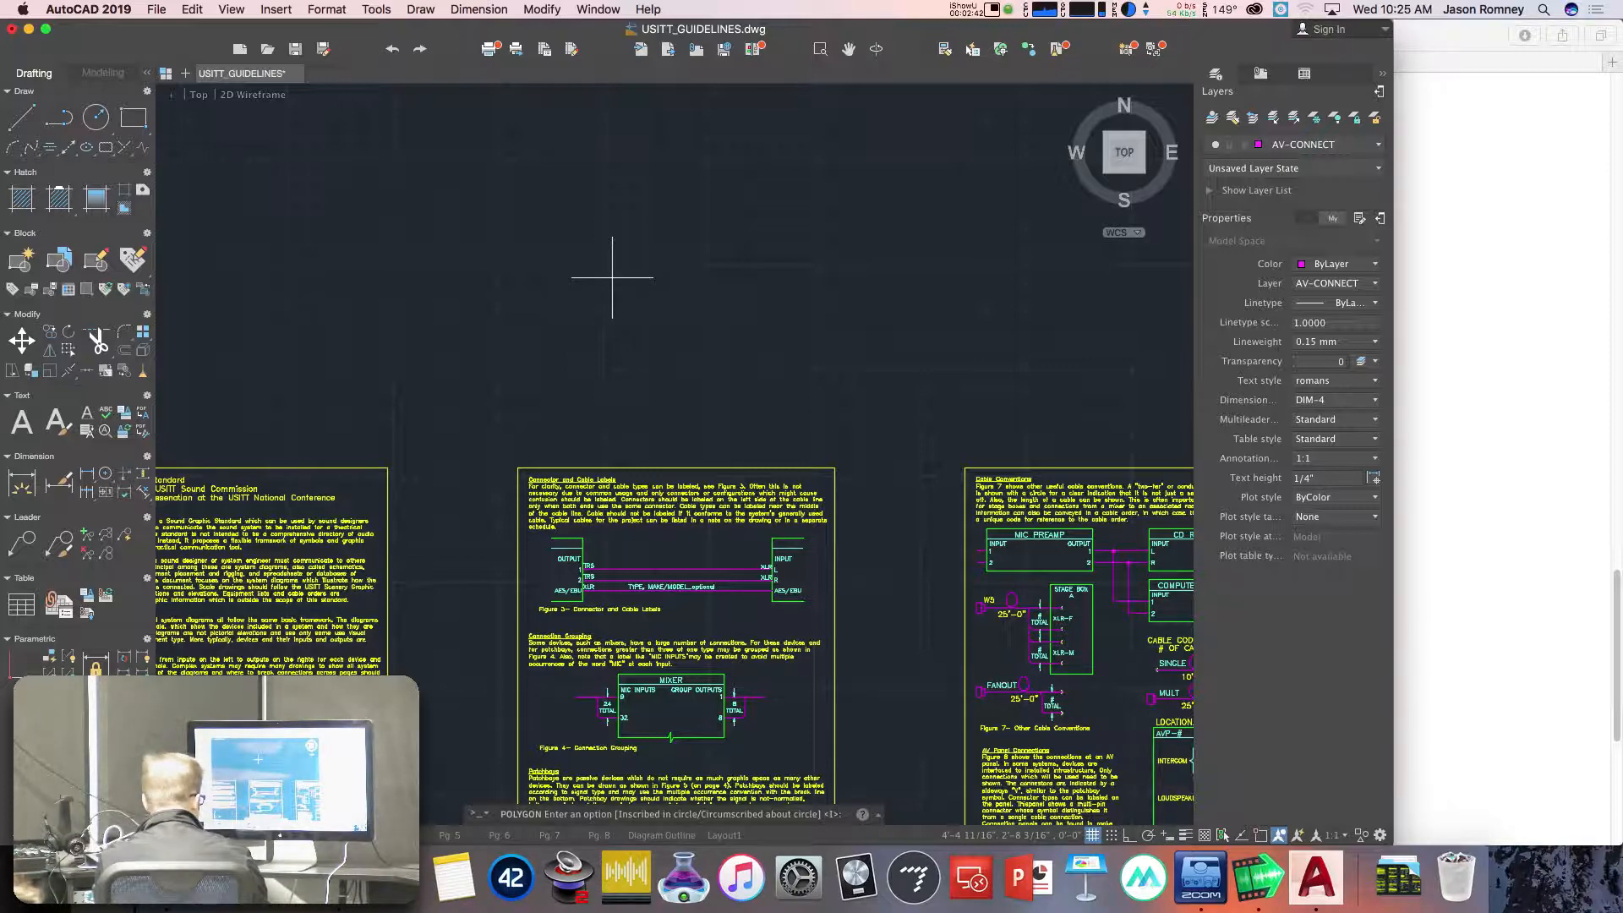
pyautogui.press('Return')
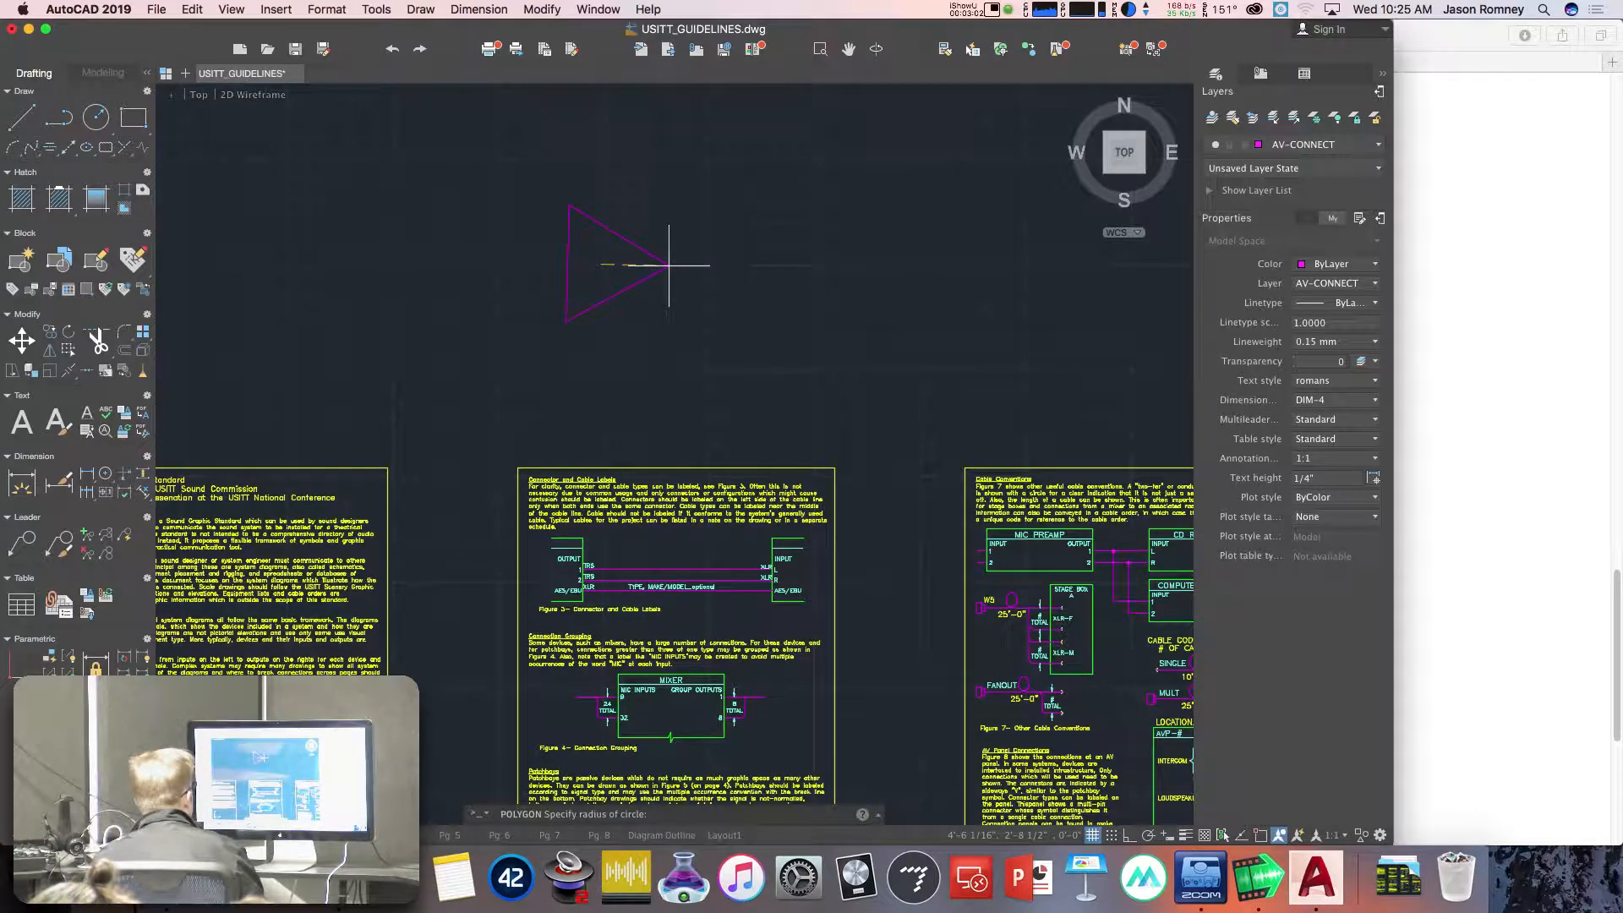
pyautogui.click(668, 263)
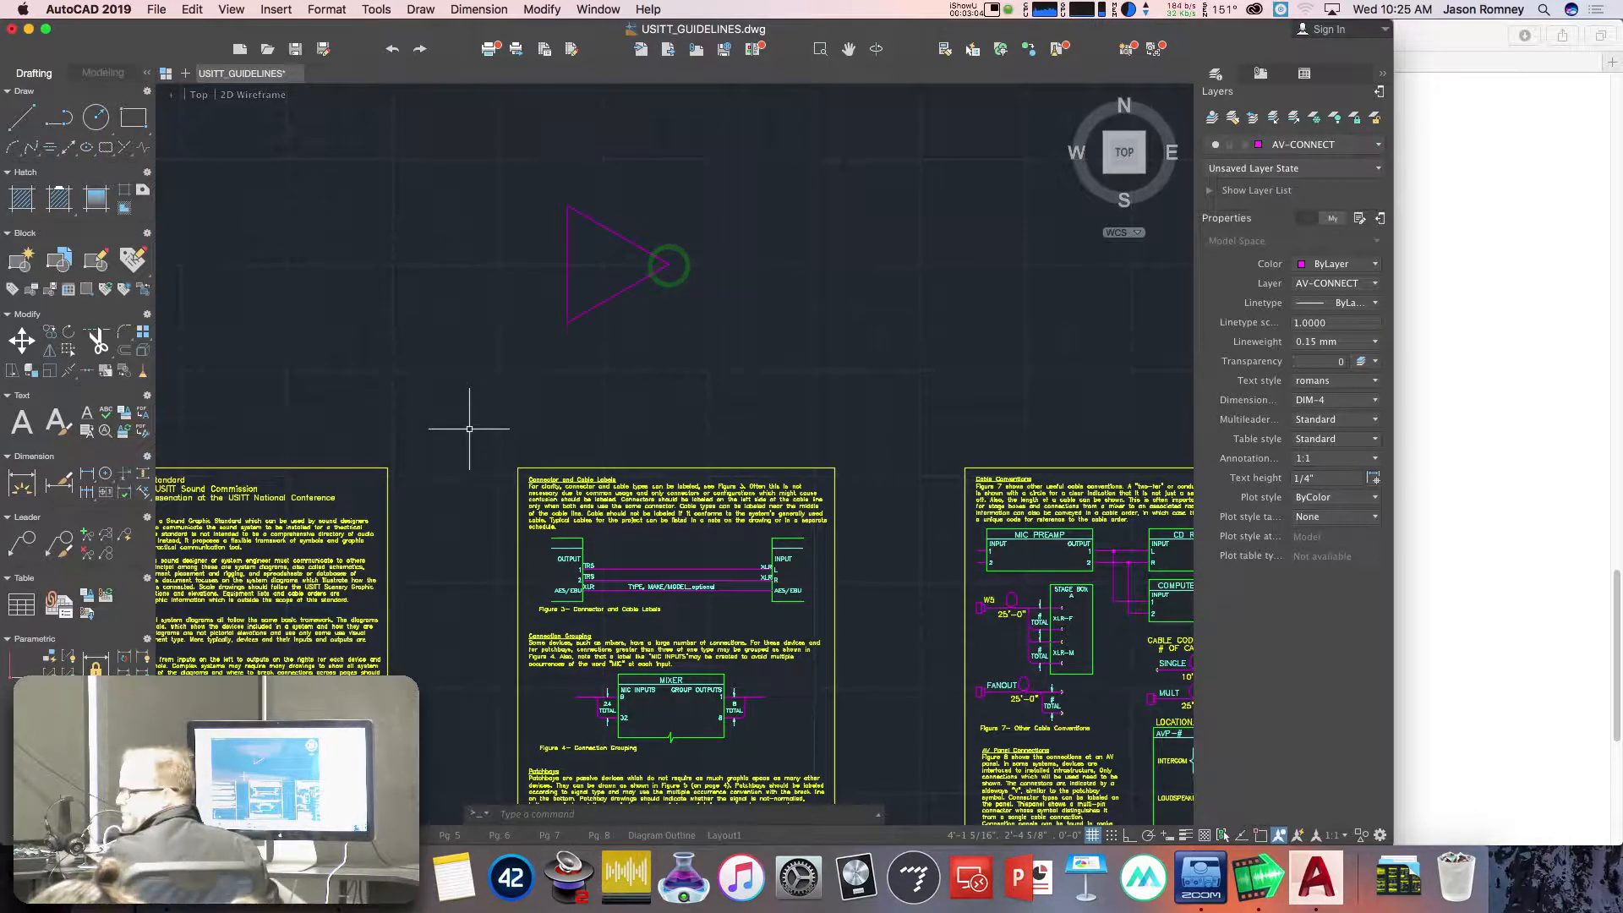
# Erase the triangle above the page 3 sheet.
pyautogui.click(677, 379)
pyautogui.click(531, 201)
pyautogui.write('e')
pyautogui.press('Return')
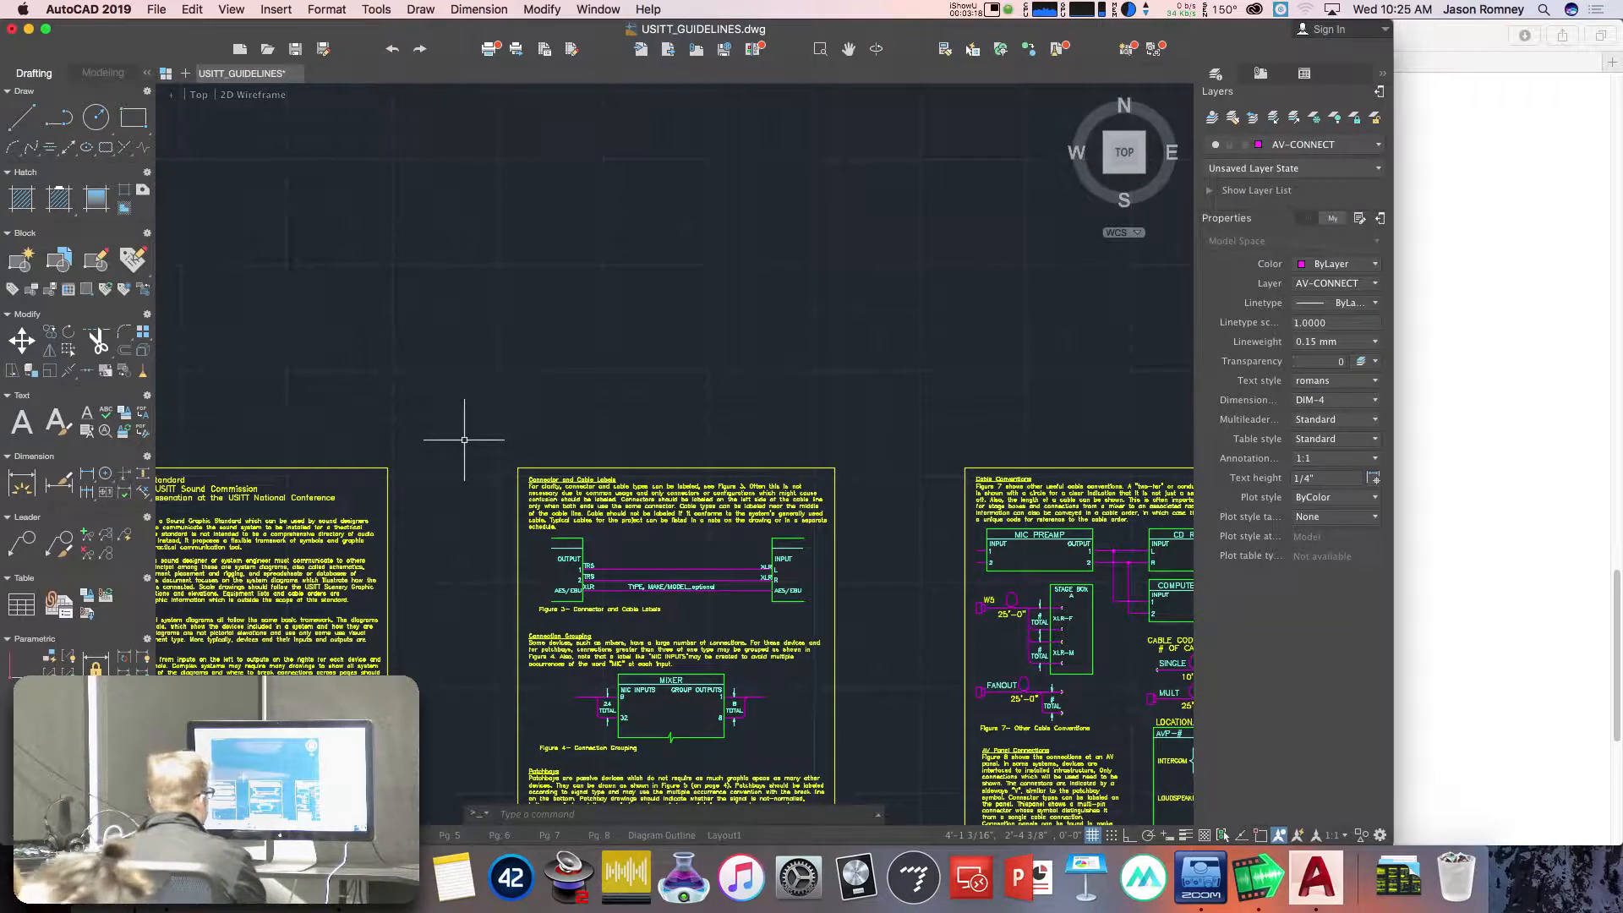
# Copy the Figure 1a single-occurrence device block, with its label and connection lines, from page 2 into the empty space below that page.
pyautogui.scroll(-3, 466, 442)
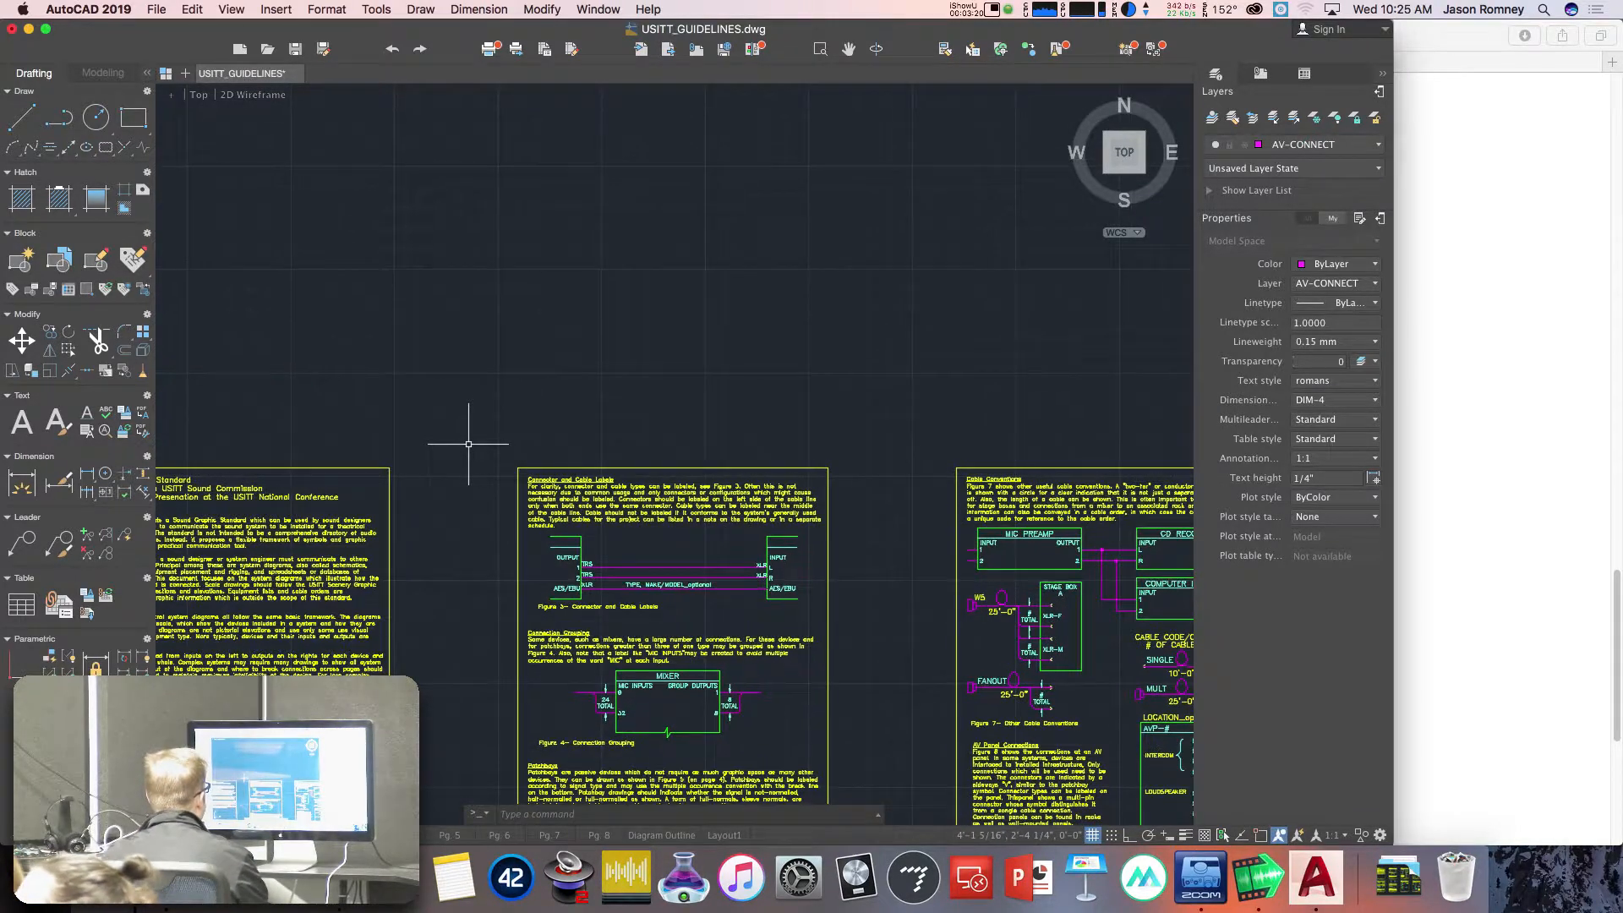
pyautogui.moveTo(468, 443)
pyautogui.mouseDown(button='middle')
pyautogui.moveTo(764, 345)
pyautogui.moveTo(548, 331)
pyautogui.moveTo(603, 259)
pyautogui.moveTo(652, 102)
pyautogui.moveTo(632, 228)
pyautogui.mouseUp(button='middle')
pyautogui.scroll(-1, 571, 360)
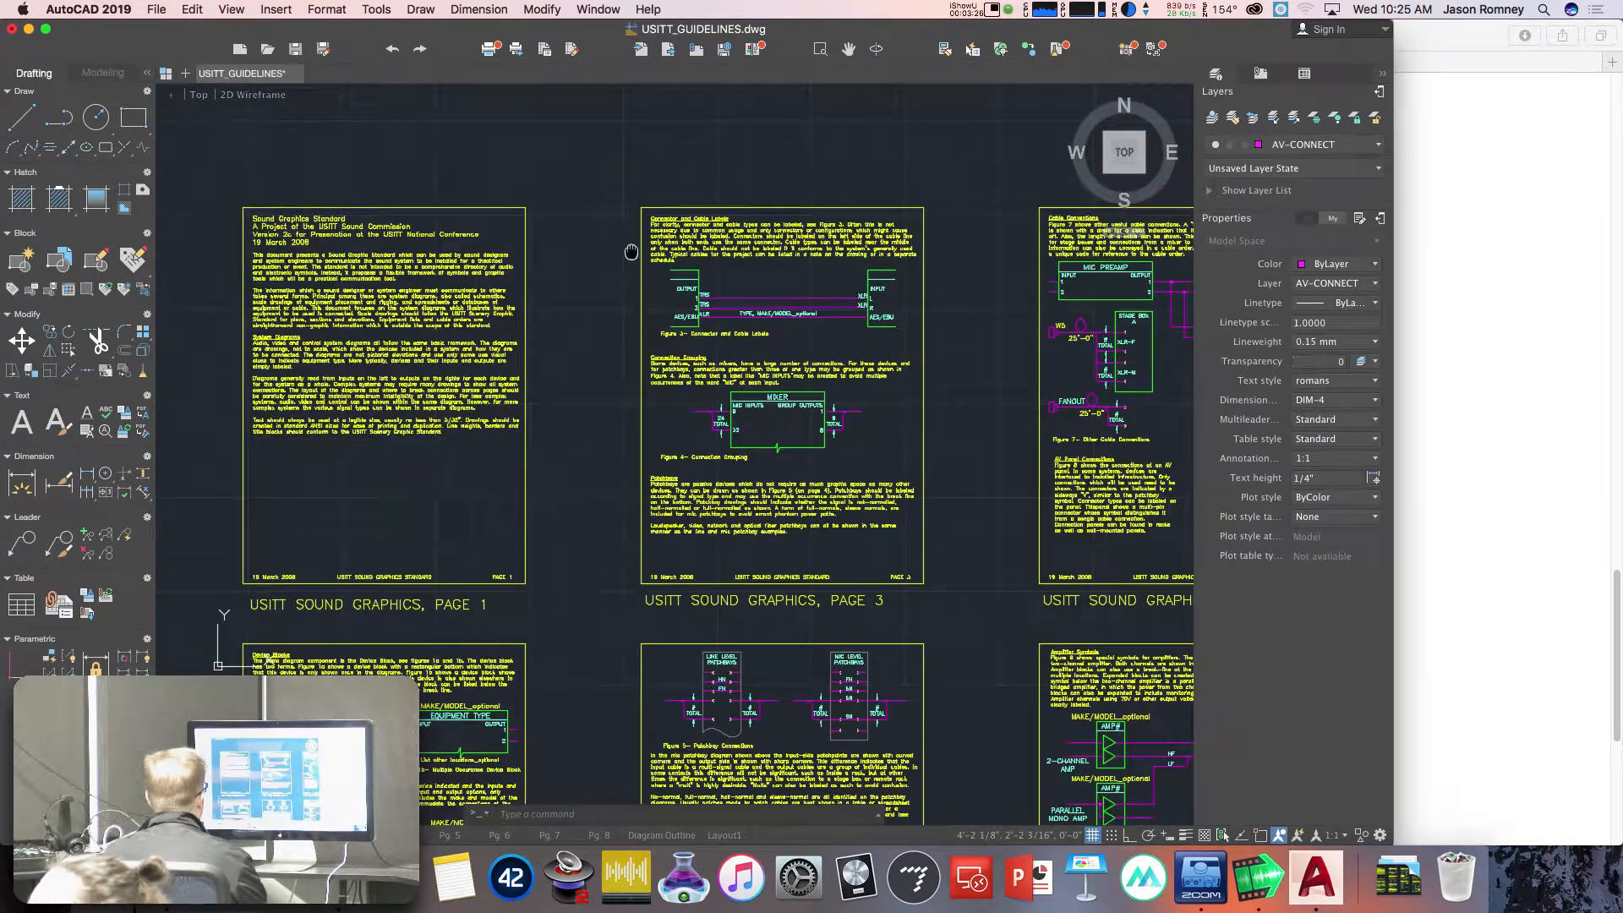
pyautogui.moveTo(562, 705); pyautogui.dragTo(577, 404, button='middle')
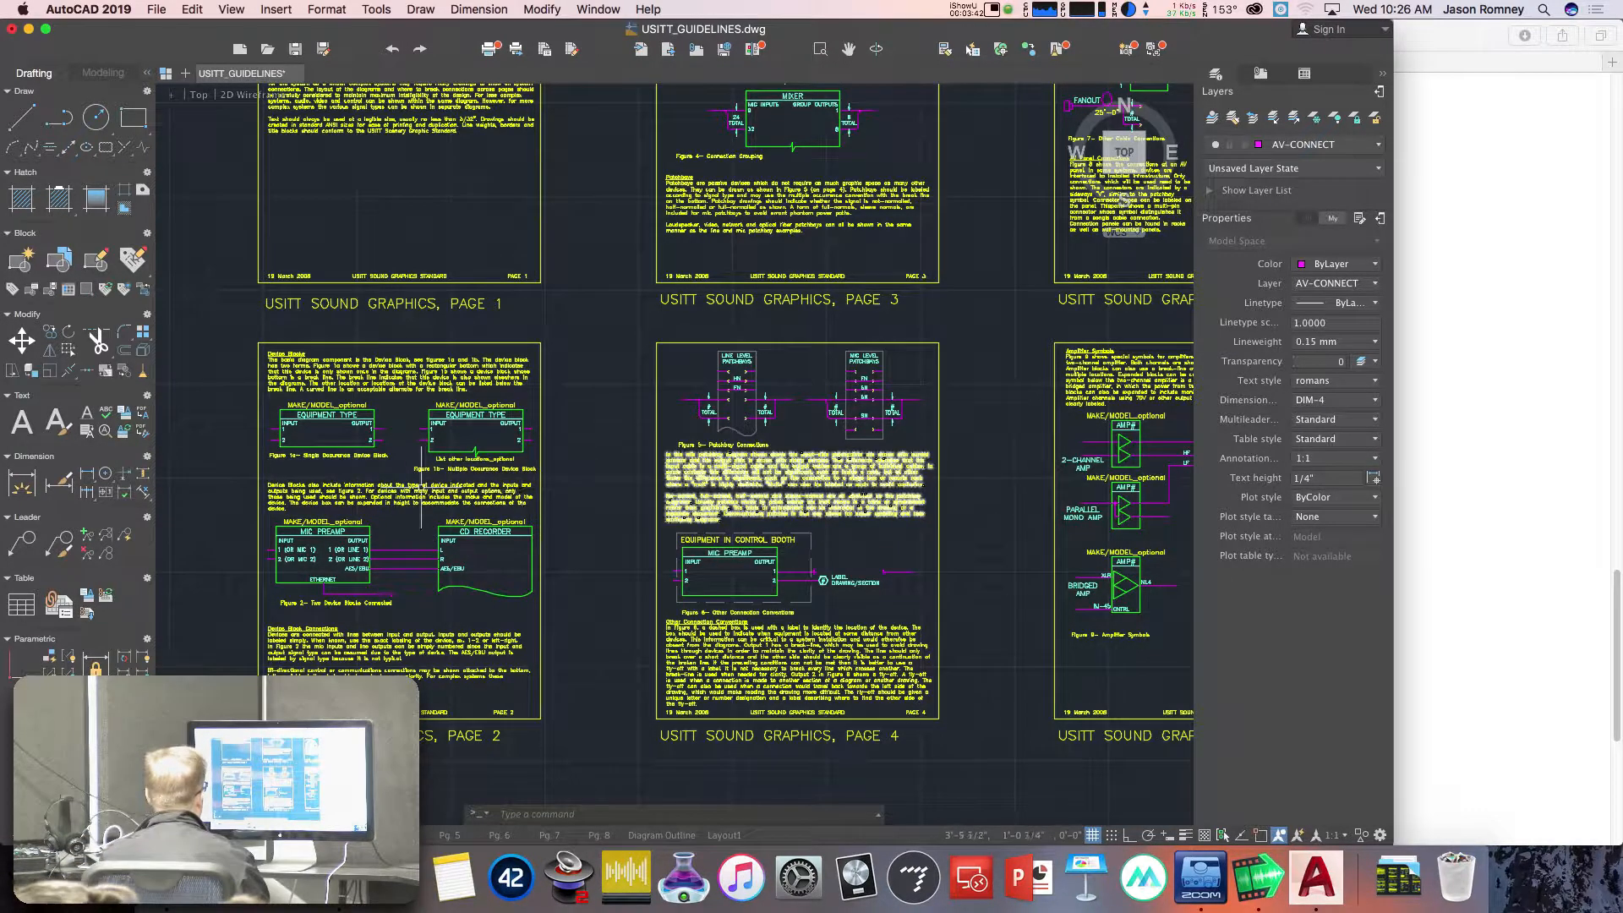
pyautogui.scroll(4, 301, 415)
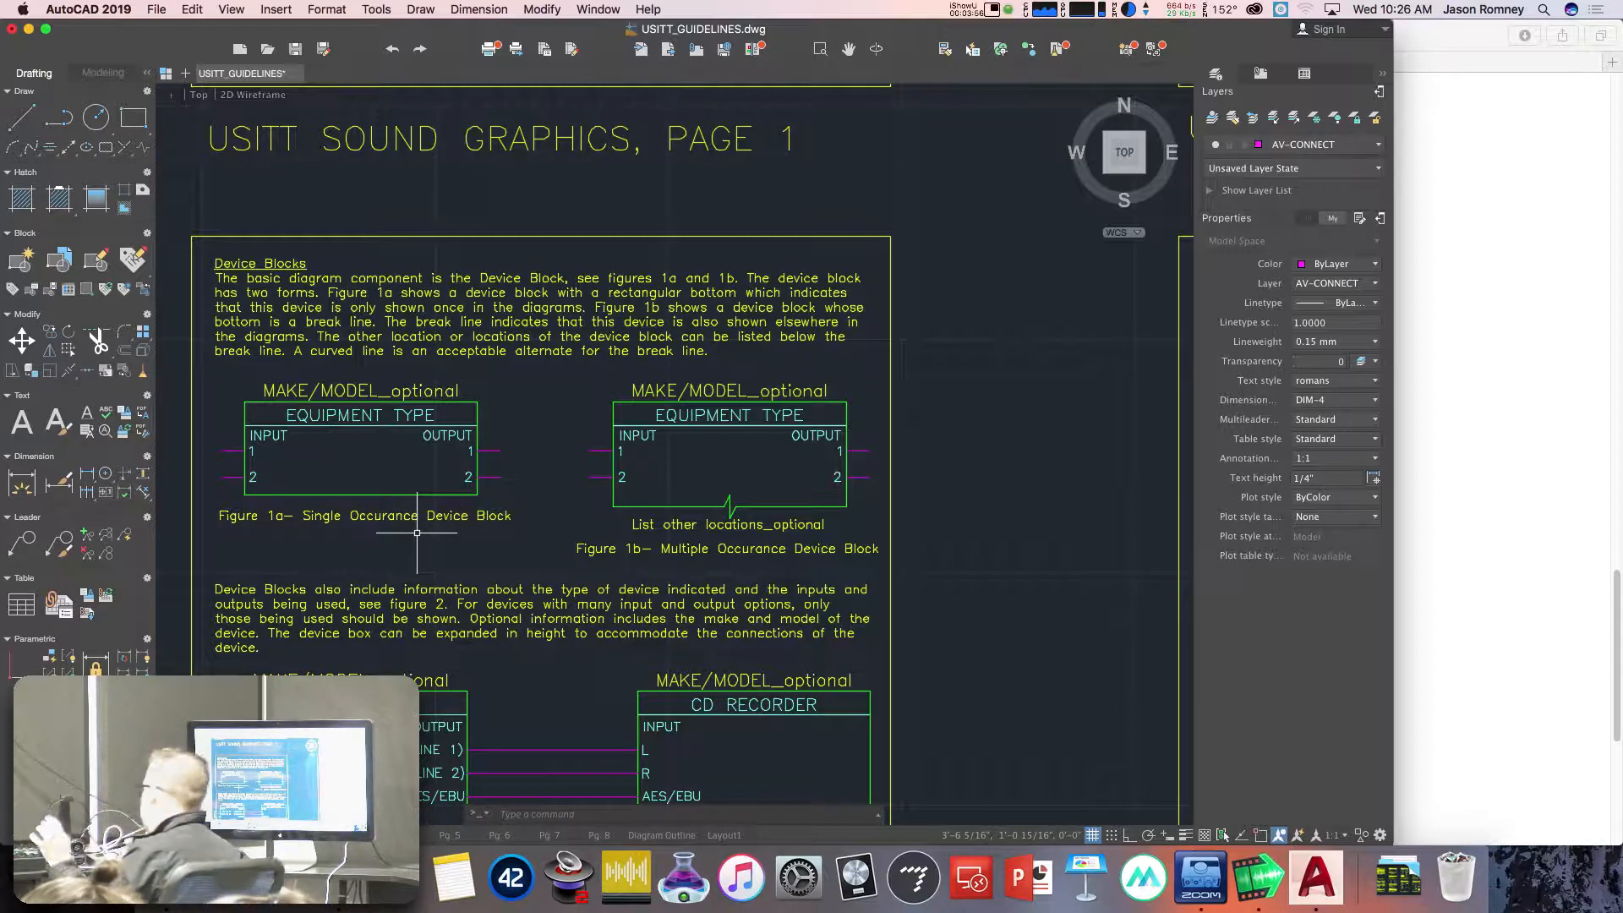
pyautogui.write('cop')
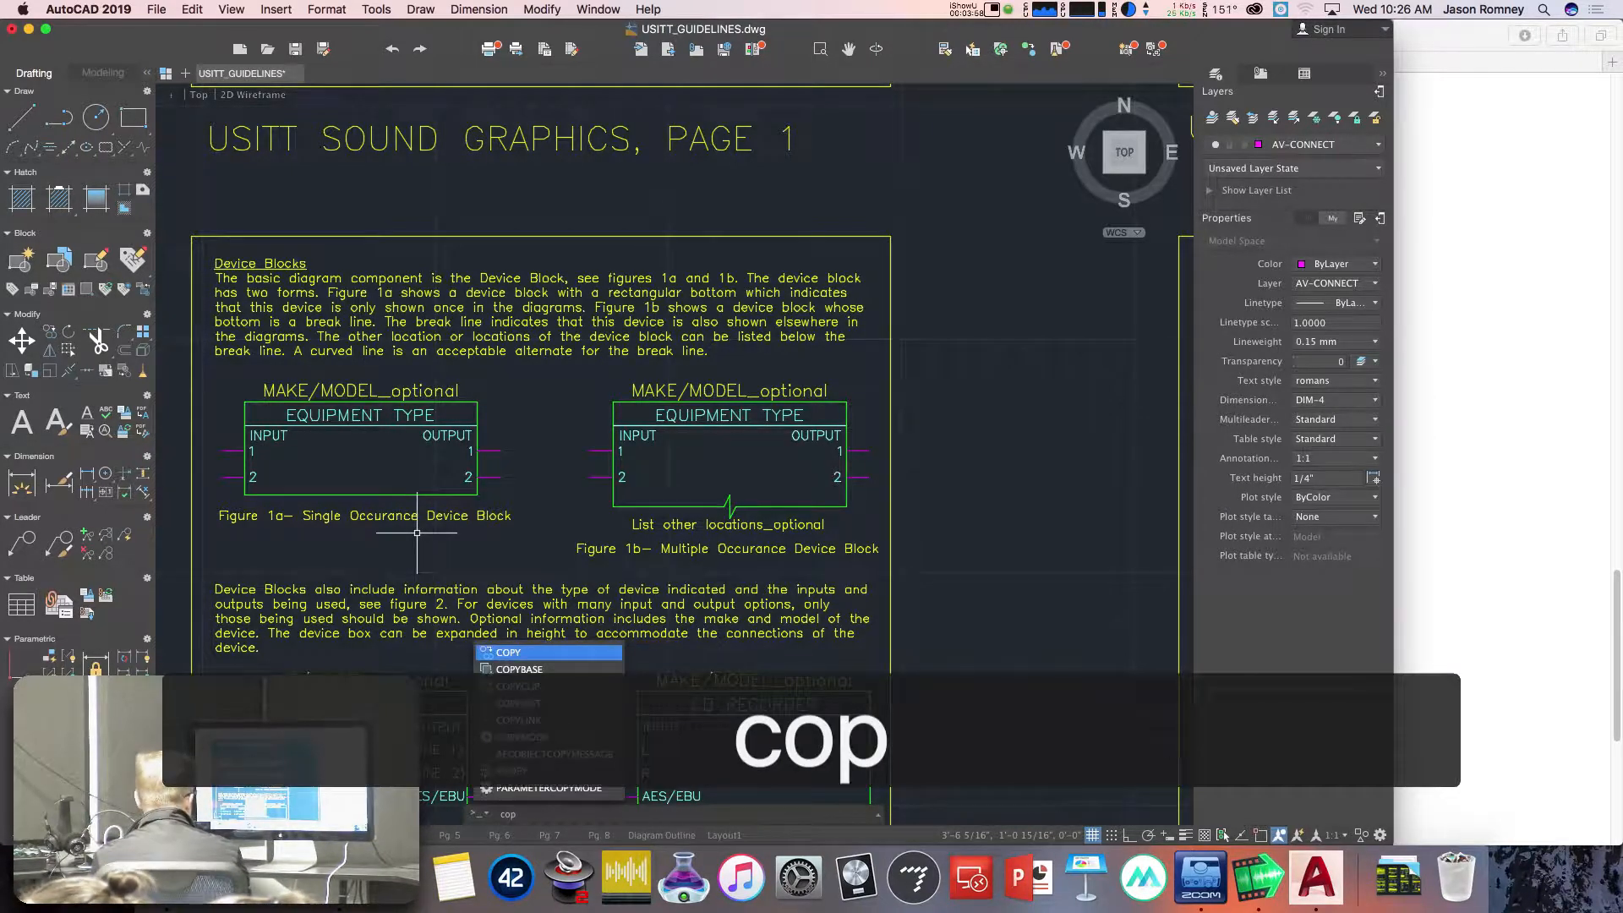
pyautogui.write('y')
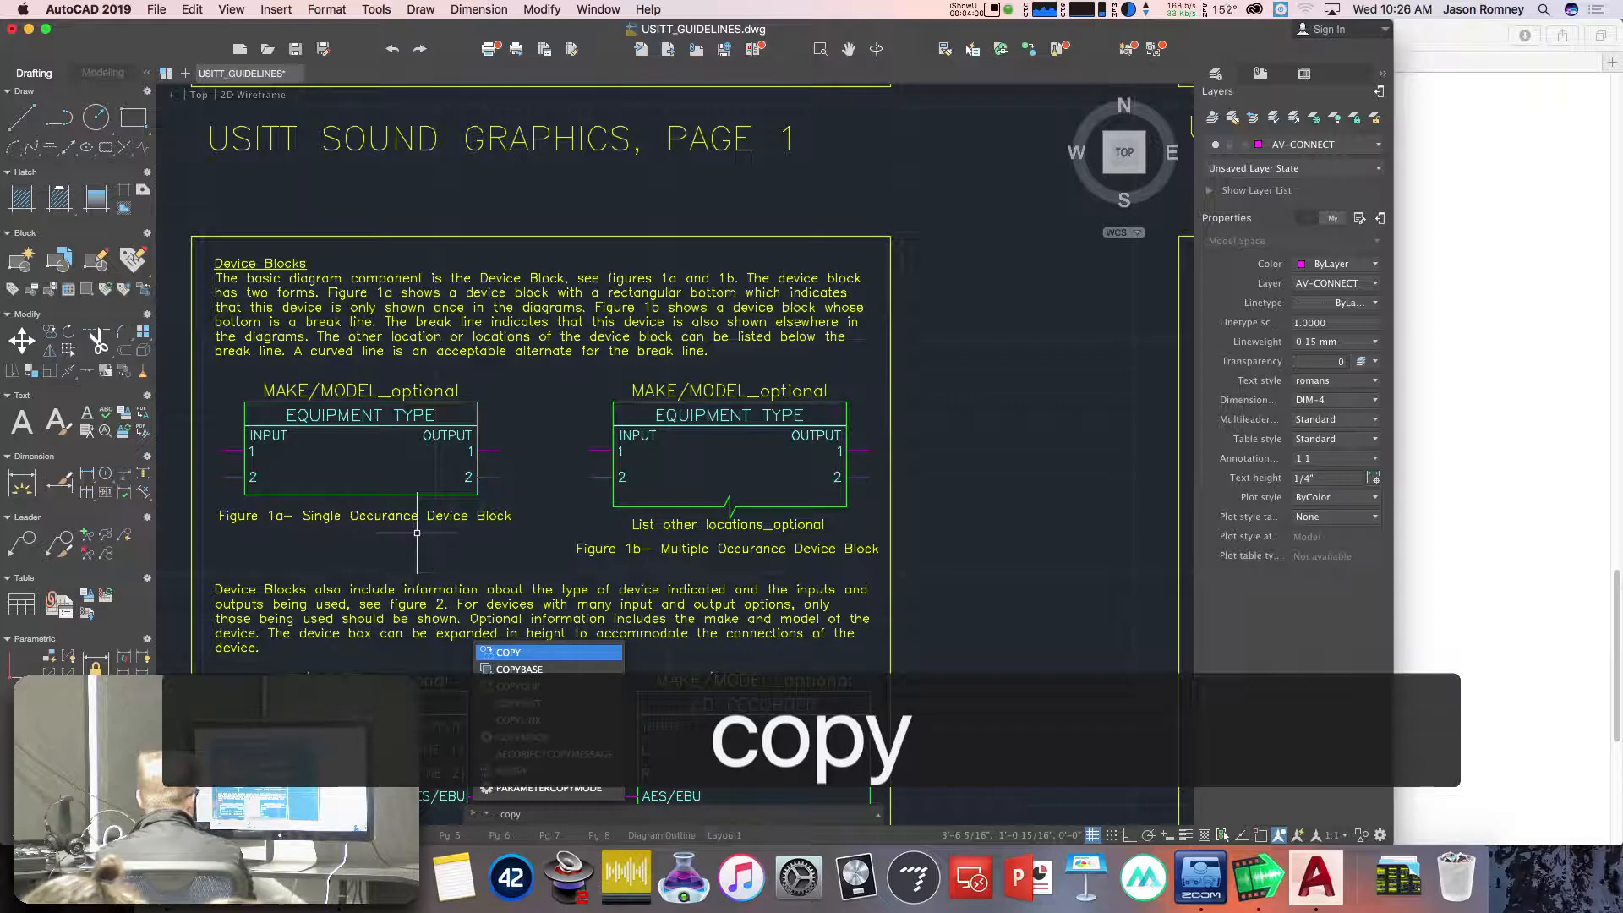
pyautogui.press('Return')
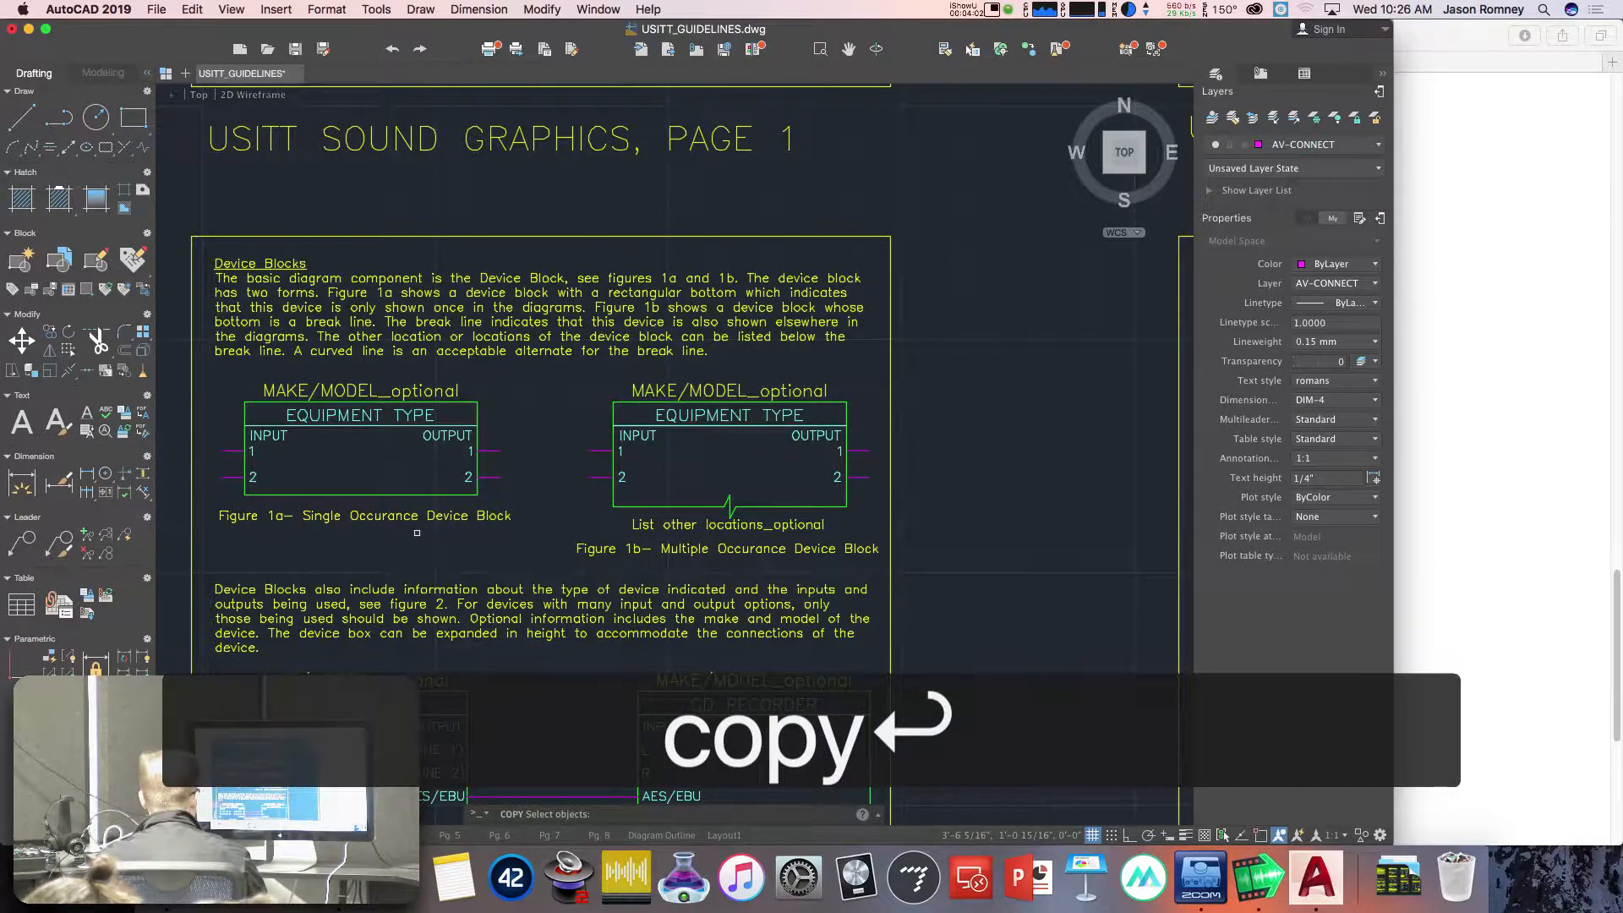
pyautogui.click(206, 370)
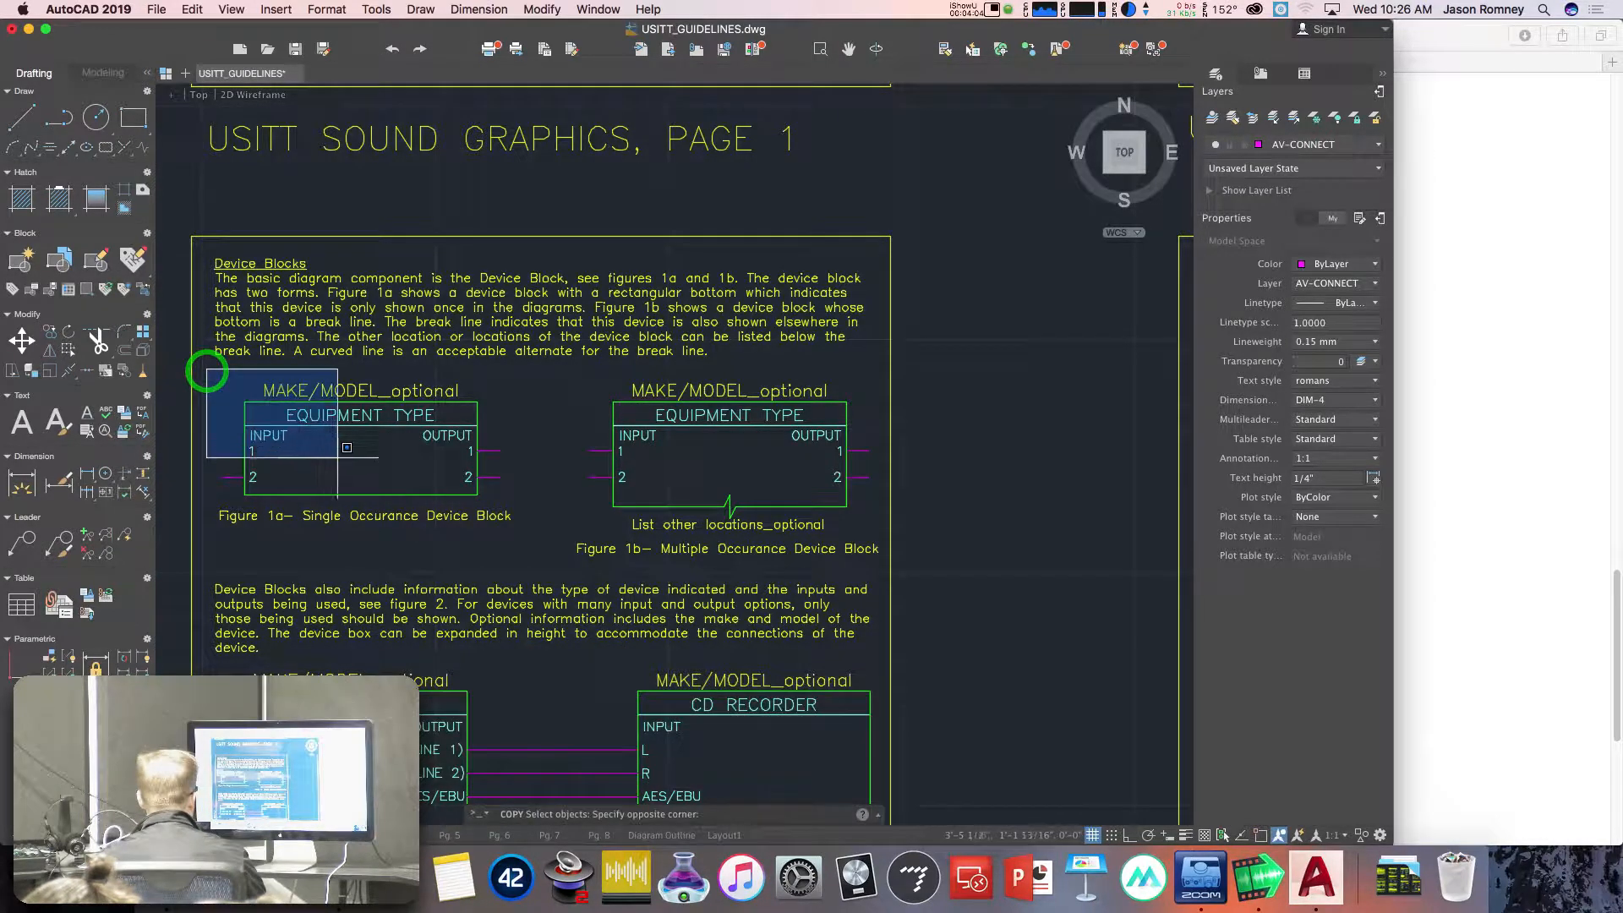
pyautogui.click(522, 503)
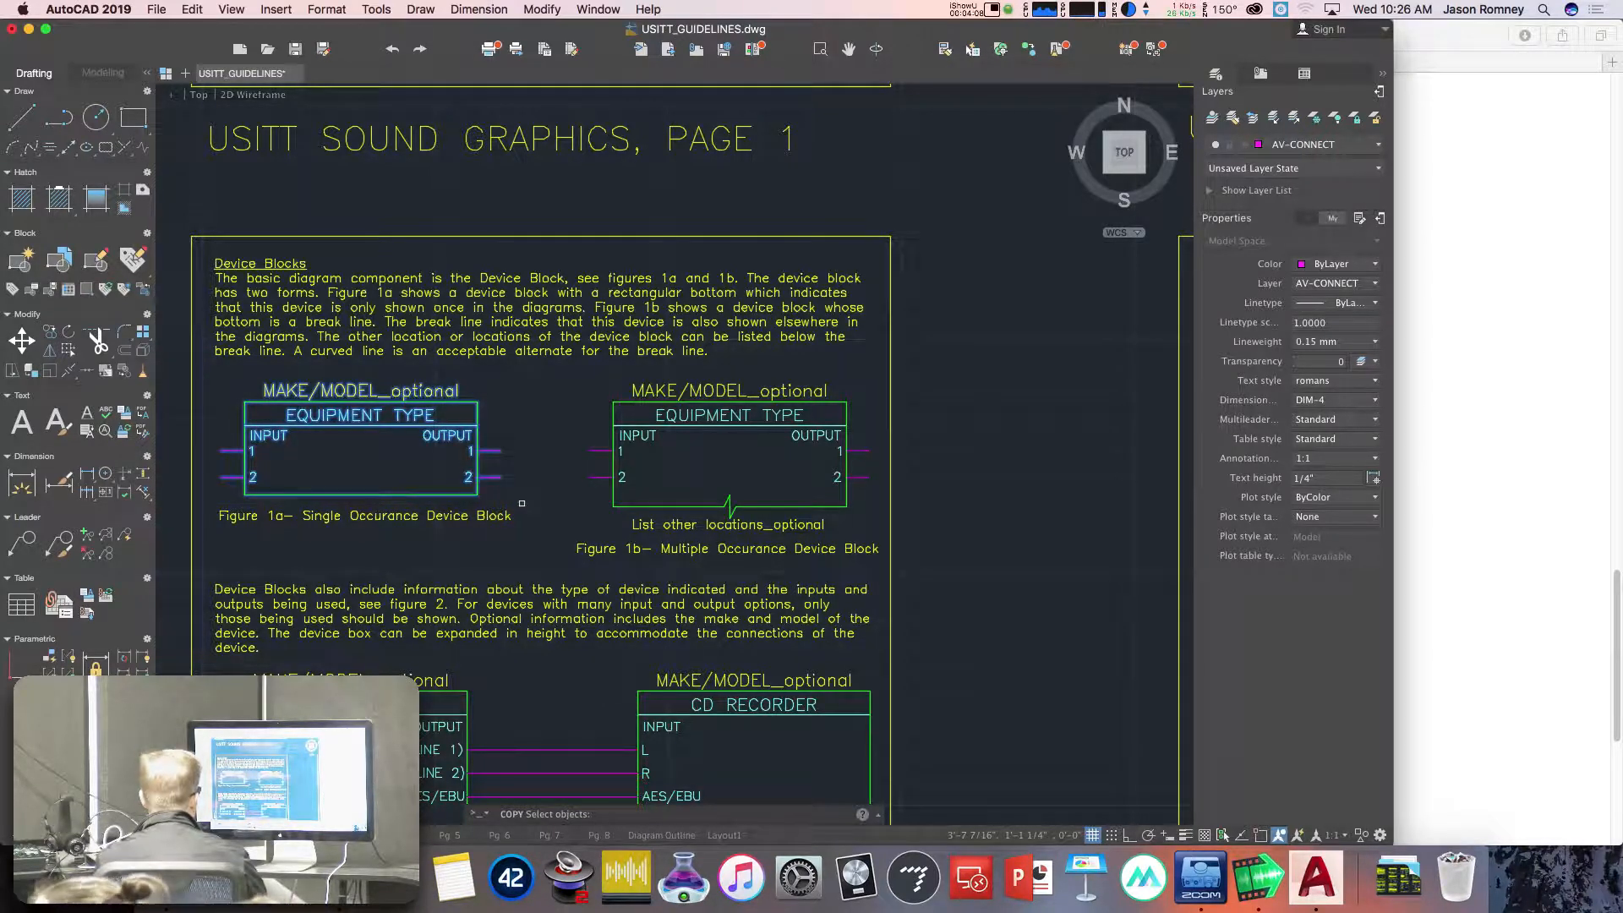
pyautogui.press('Return')
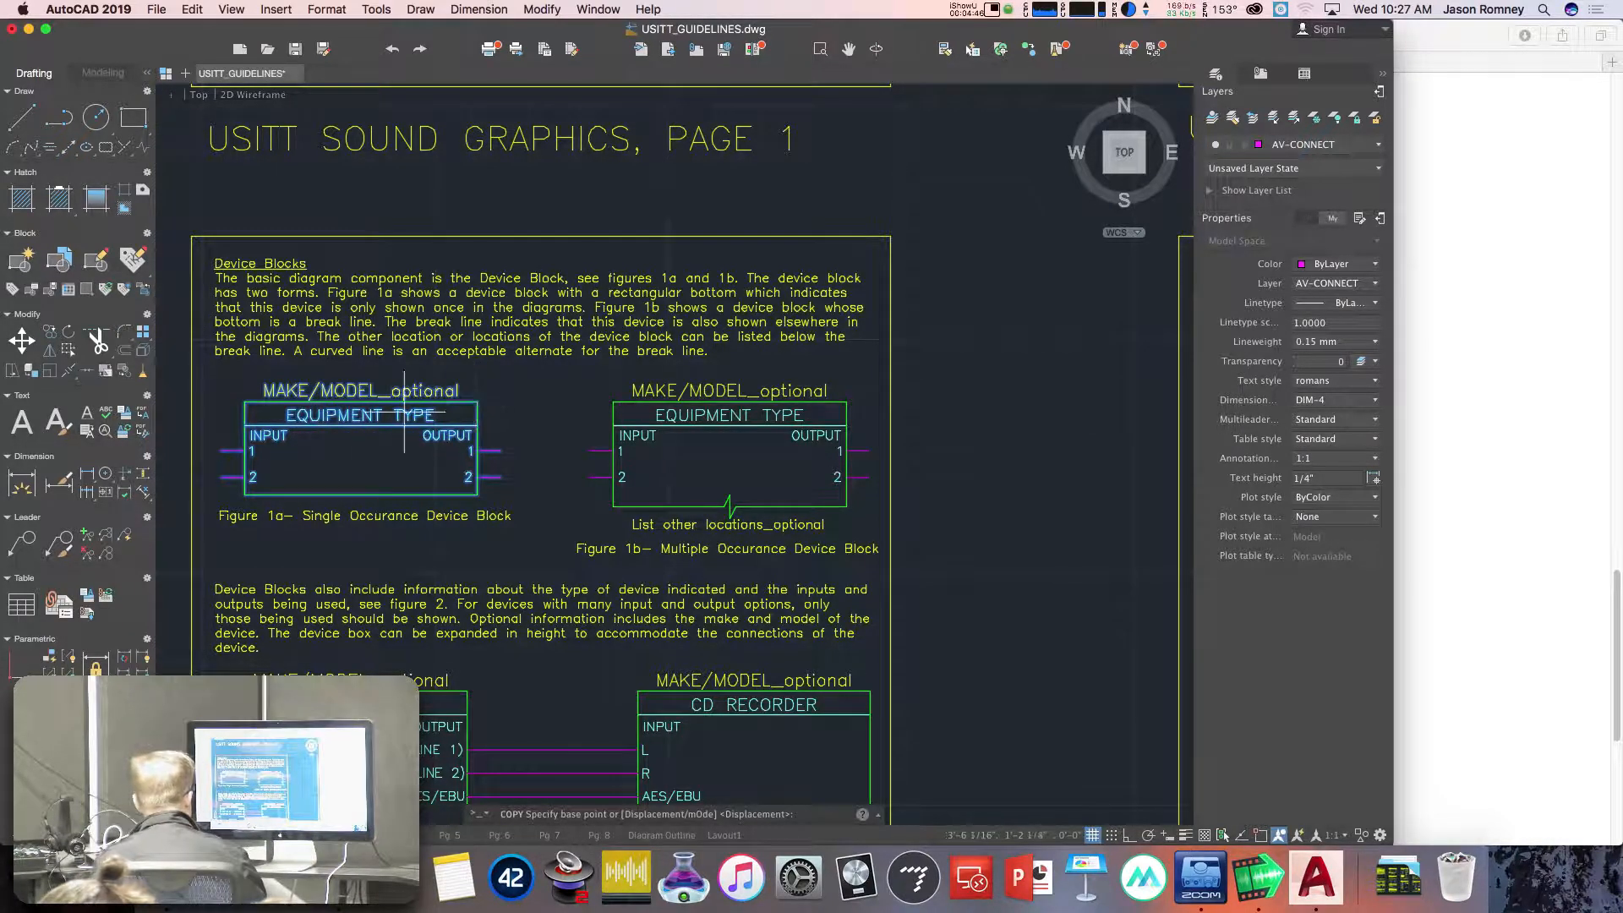
pyautogui.click(356, 444)
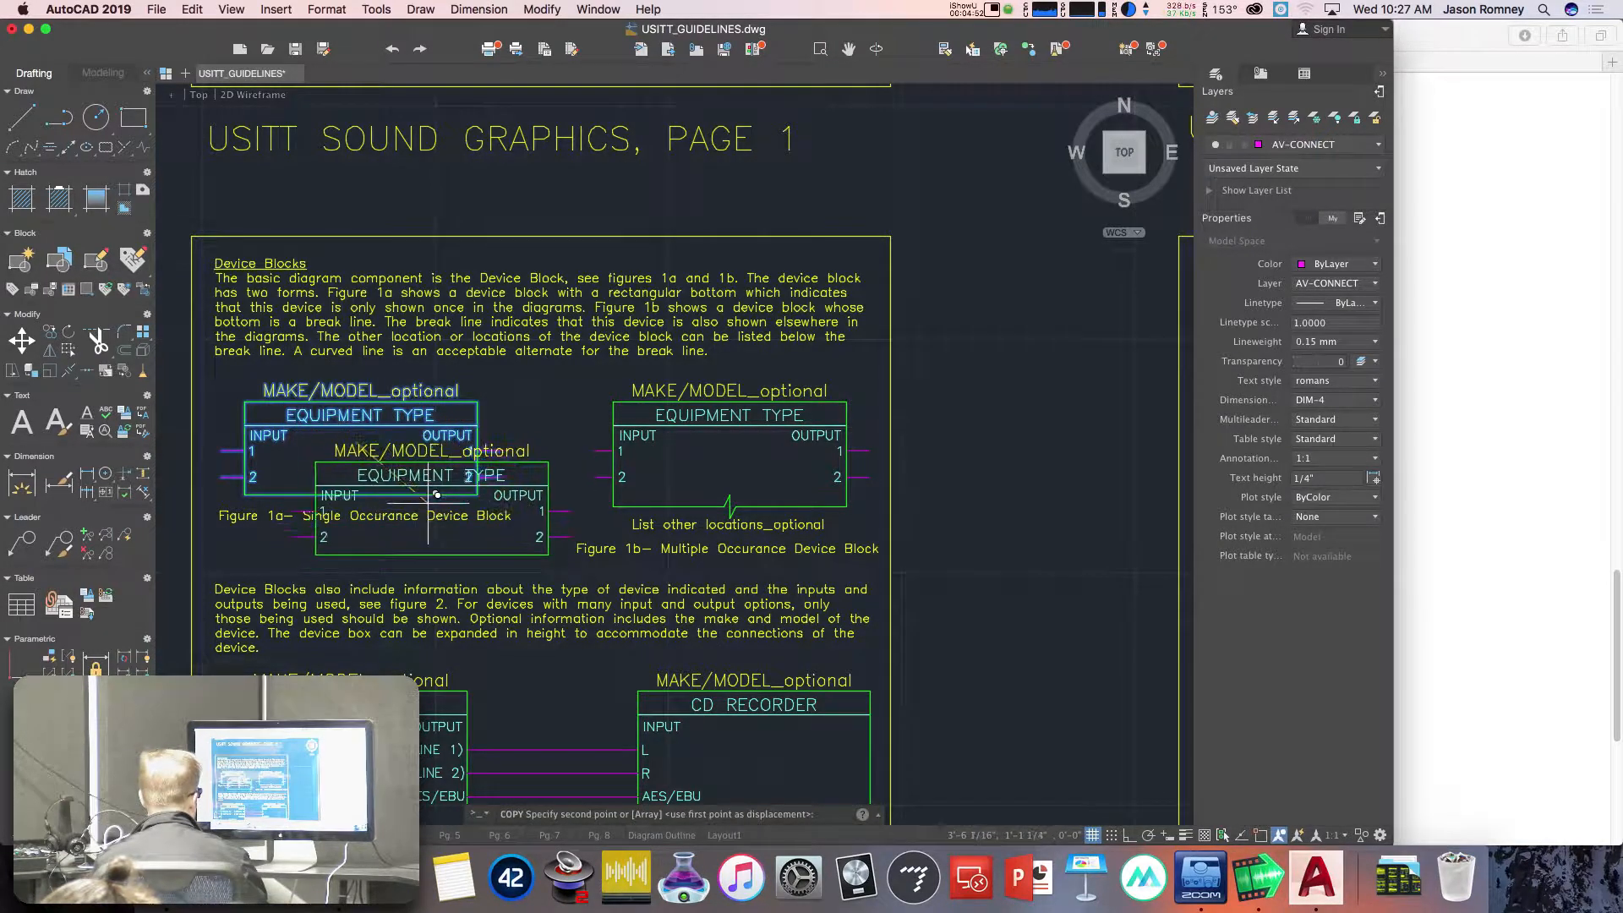
pyautogui.scroll(-6, 413, 495)
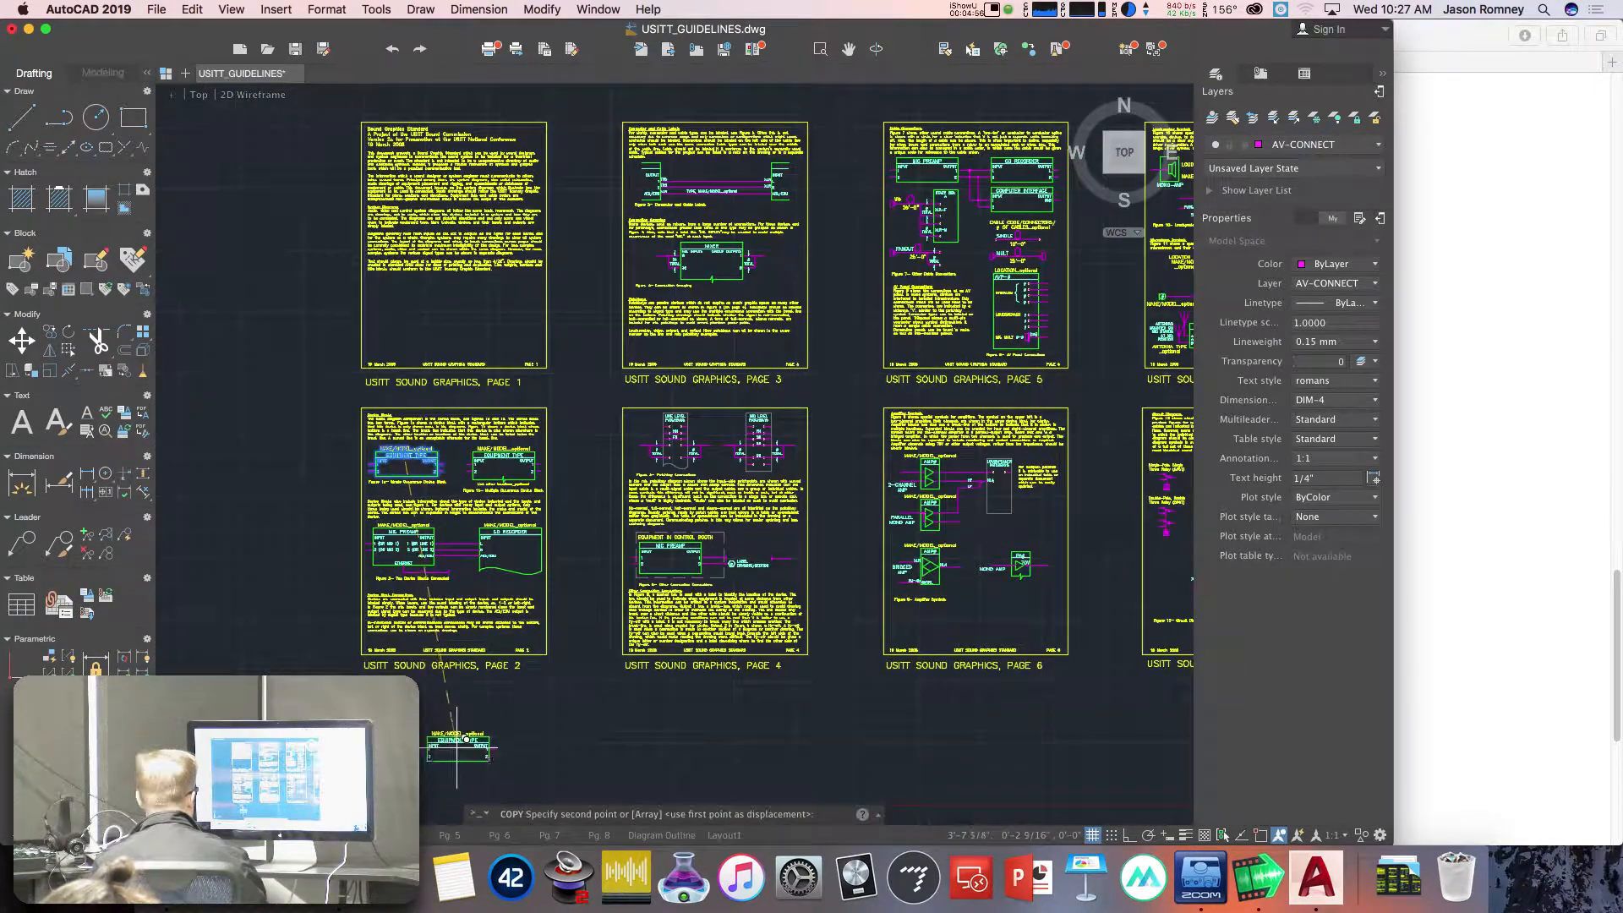
pyautogui.moveTo(446, 756)
pyautogui.mouseDown(button='middle')
pyautogui.moveTo(463, 425)
pyautogui.moveTo(453, 447)
pyautogui.mouseUp(button='middle')
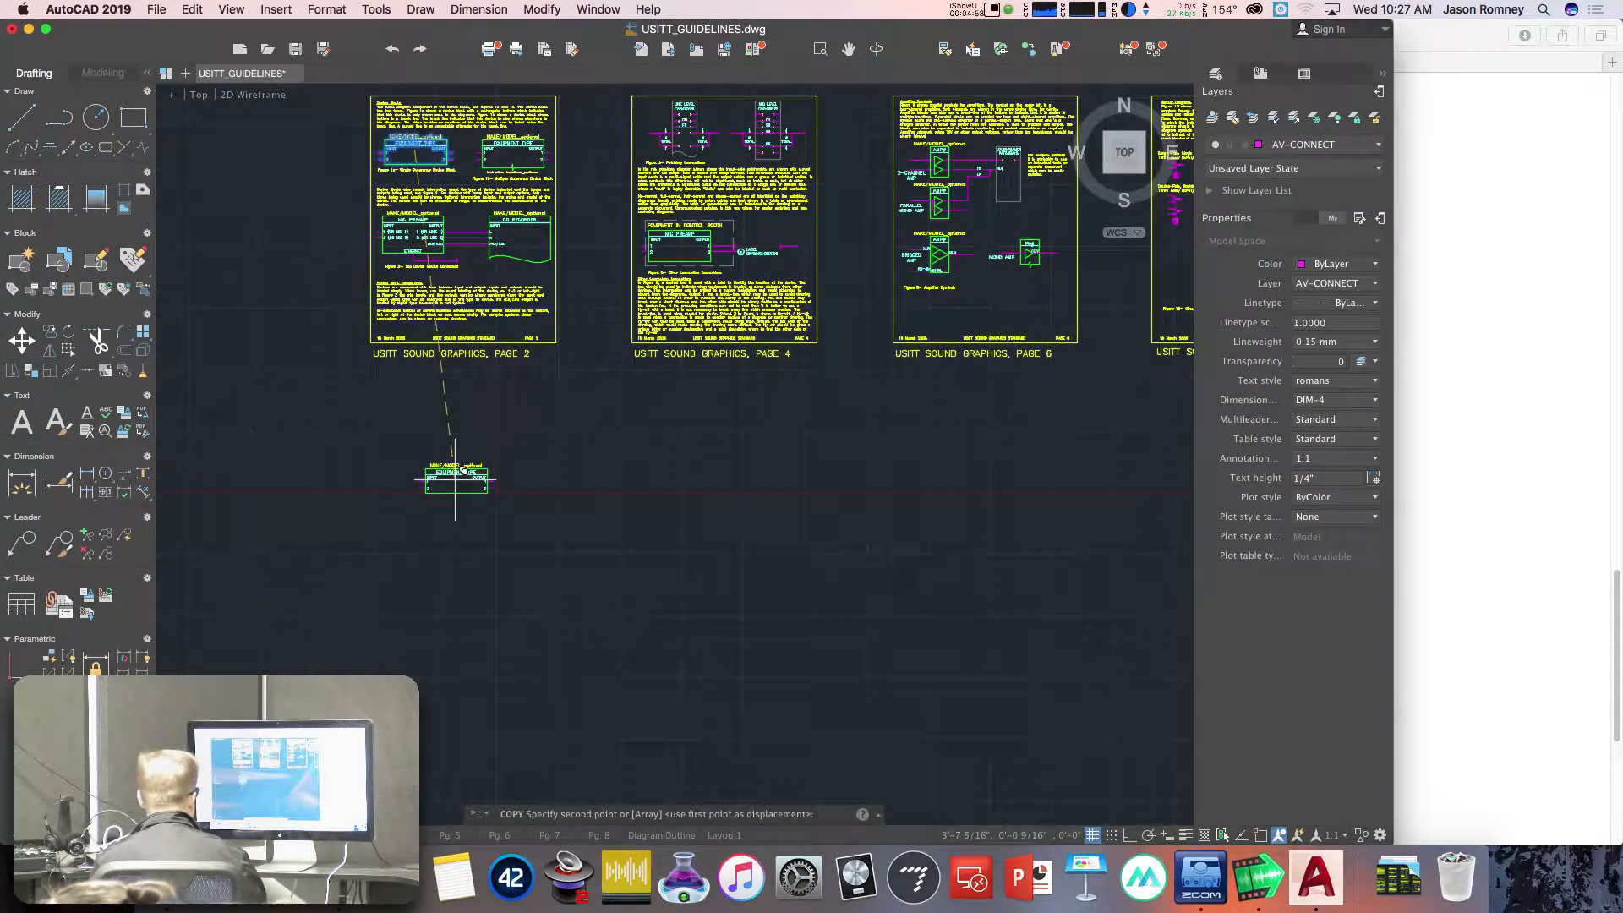
pyautogui.click(421, 522)
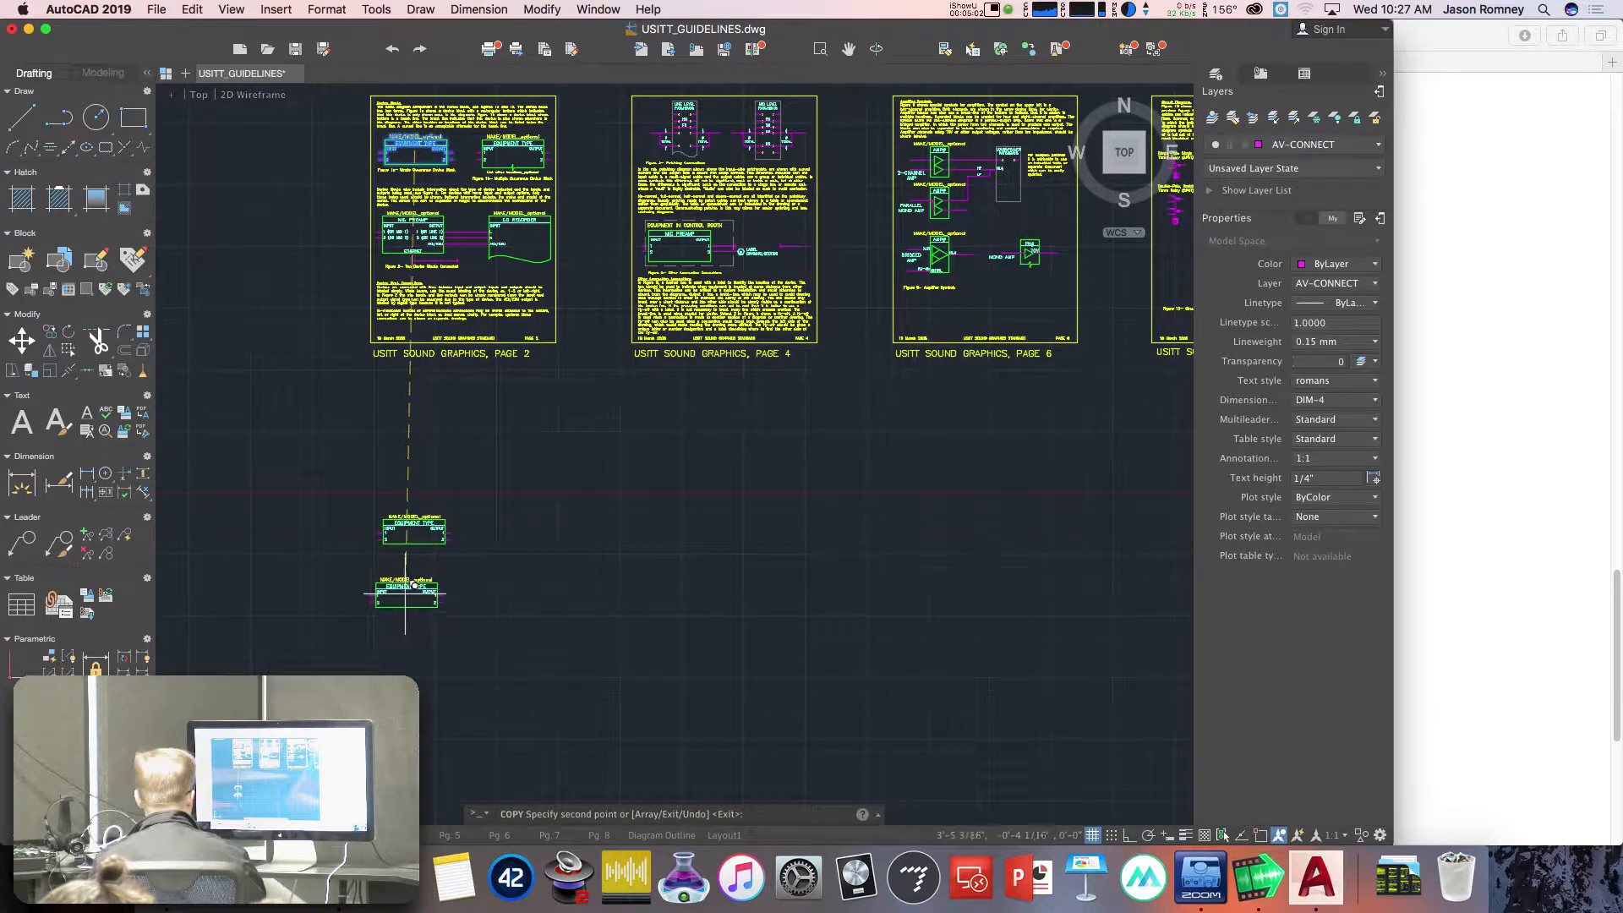
# Place five more copies of the device block below page 2, forming two rows of three.
pyautogui.click(413, 598)
pyautogui.click(523, 529)
pyautogui.click(521, 591)
pyautogui.click(633, 532)
pyautogui.click(634, 589)
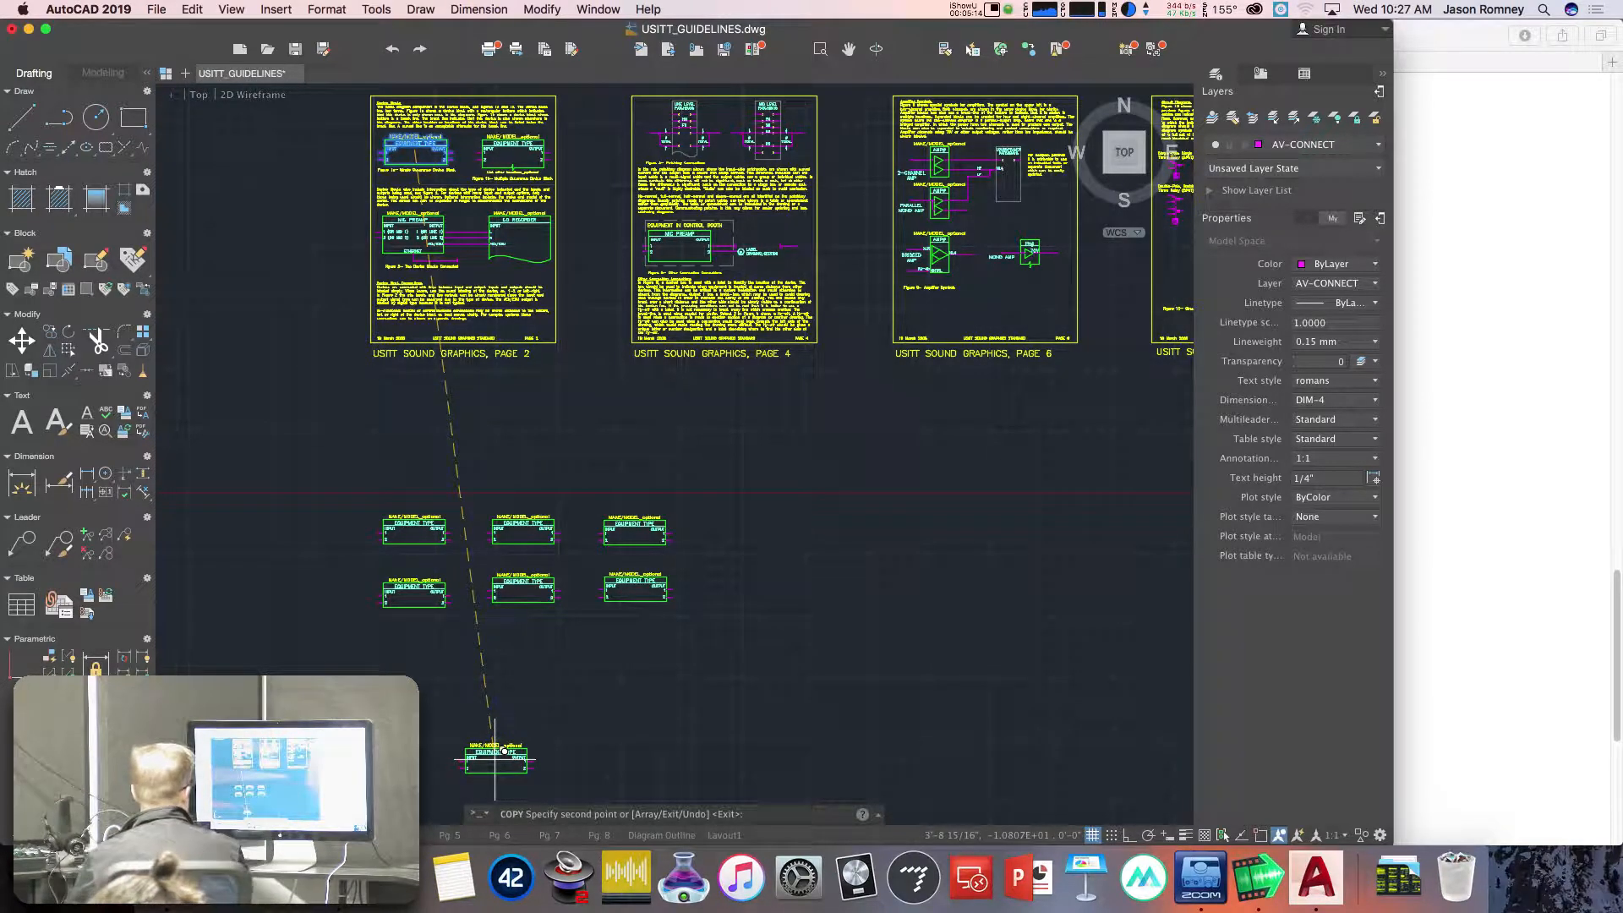
pyautogui.press('Escape')
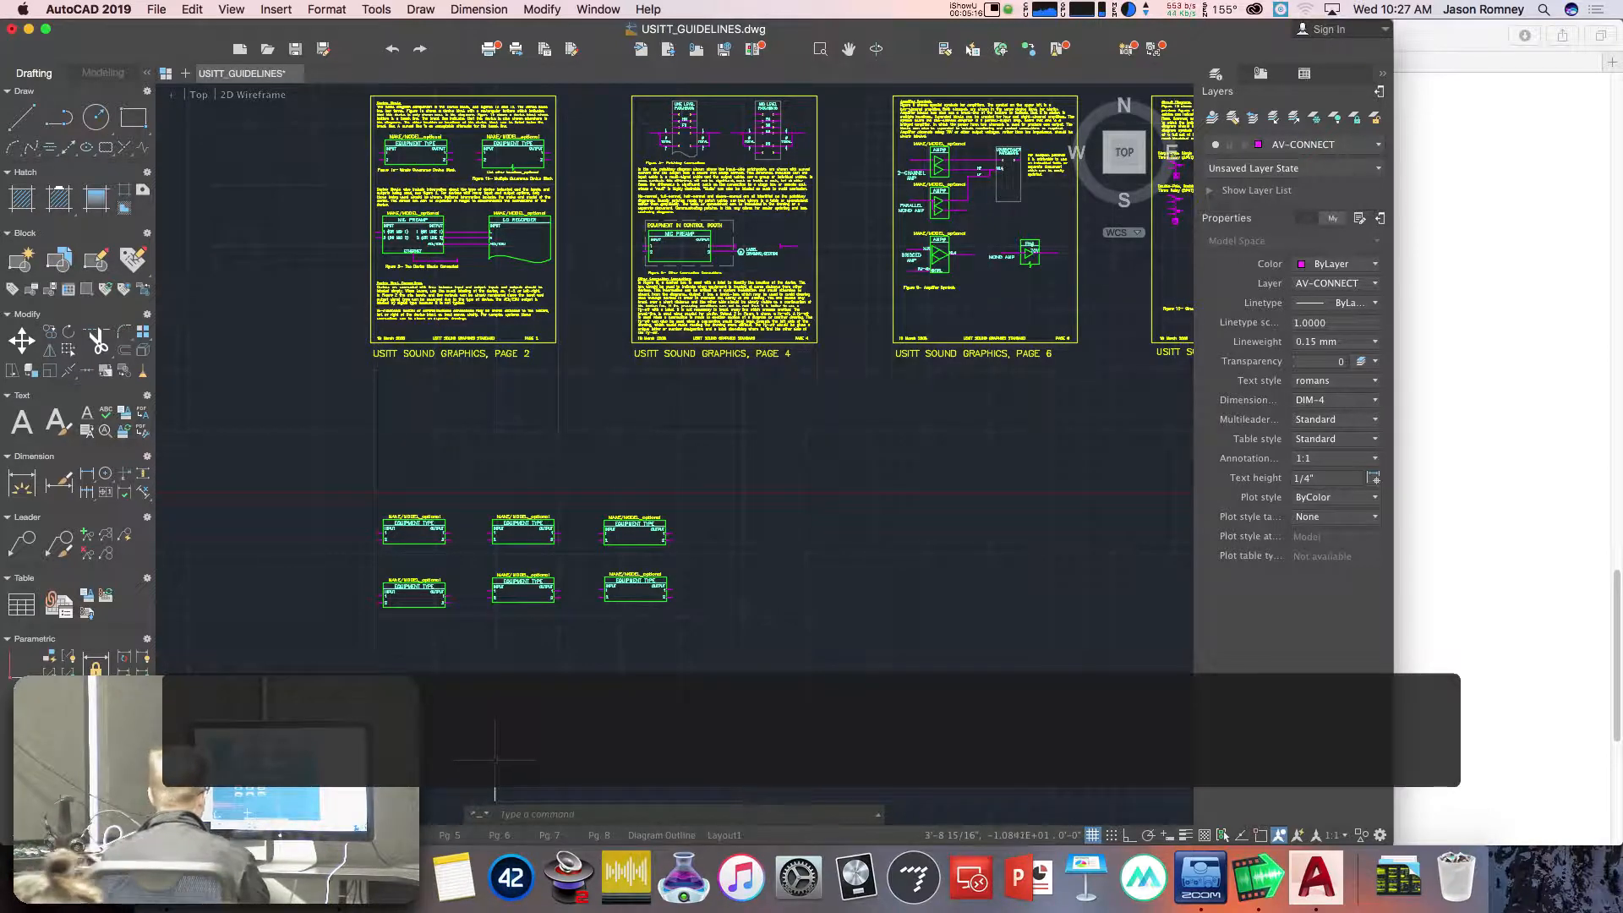
pyautogui.scroll(2, 438, 530)
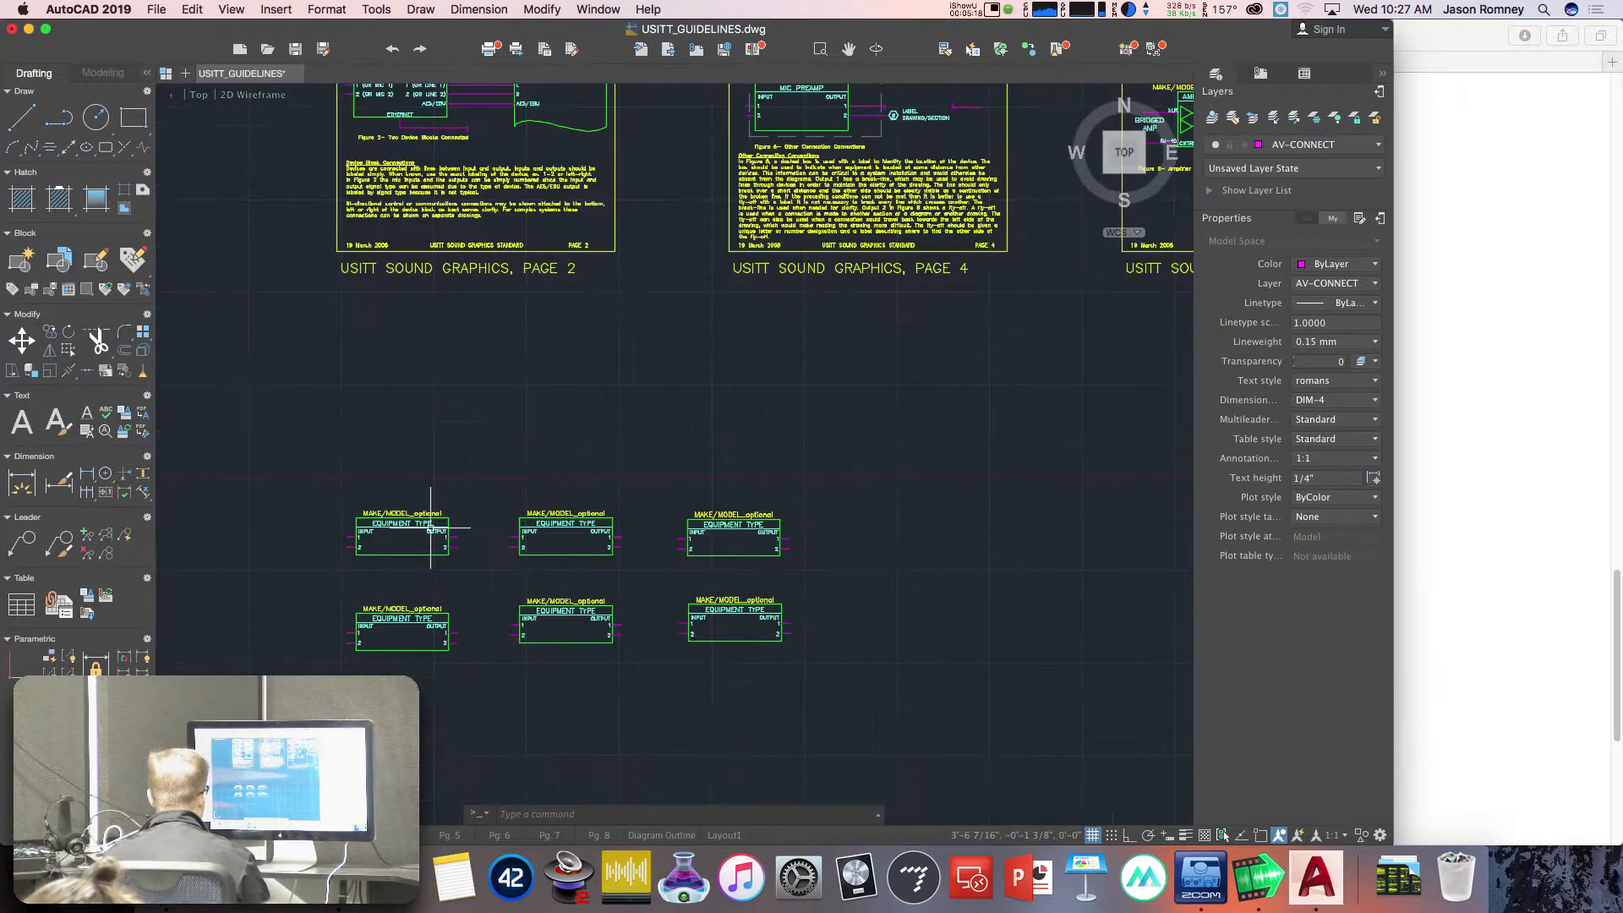
pyautogui.scroll(2, 430, 528)
pyautogui.scroll(-3, 430, 528)
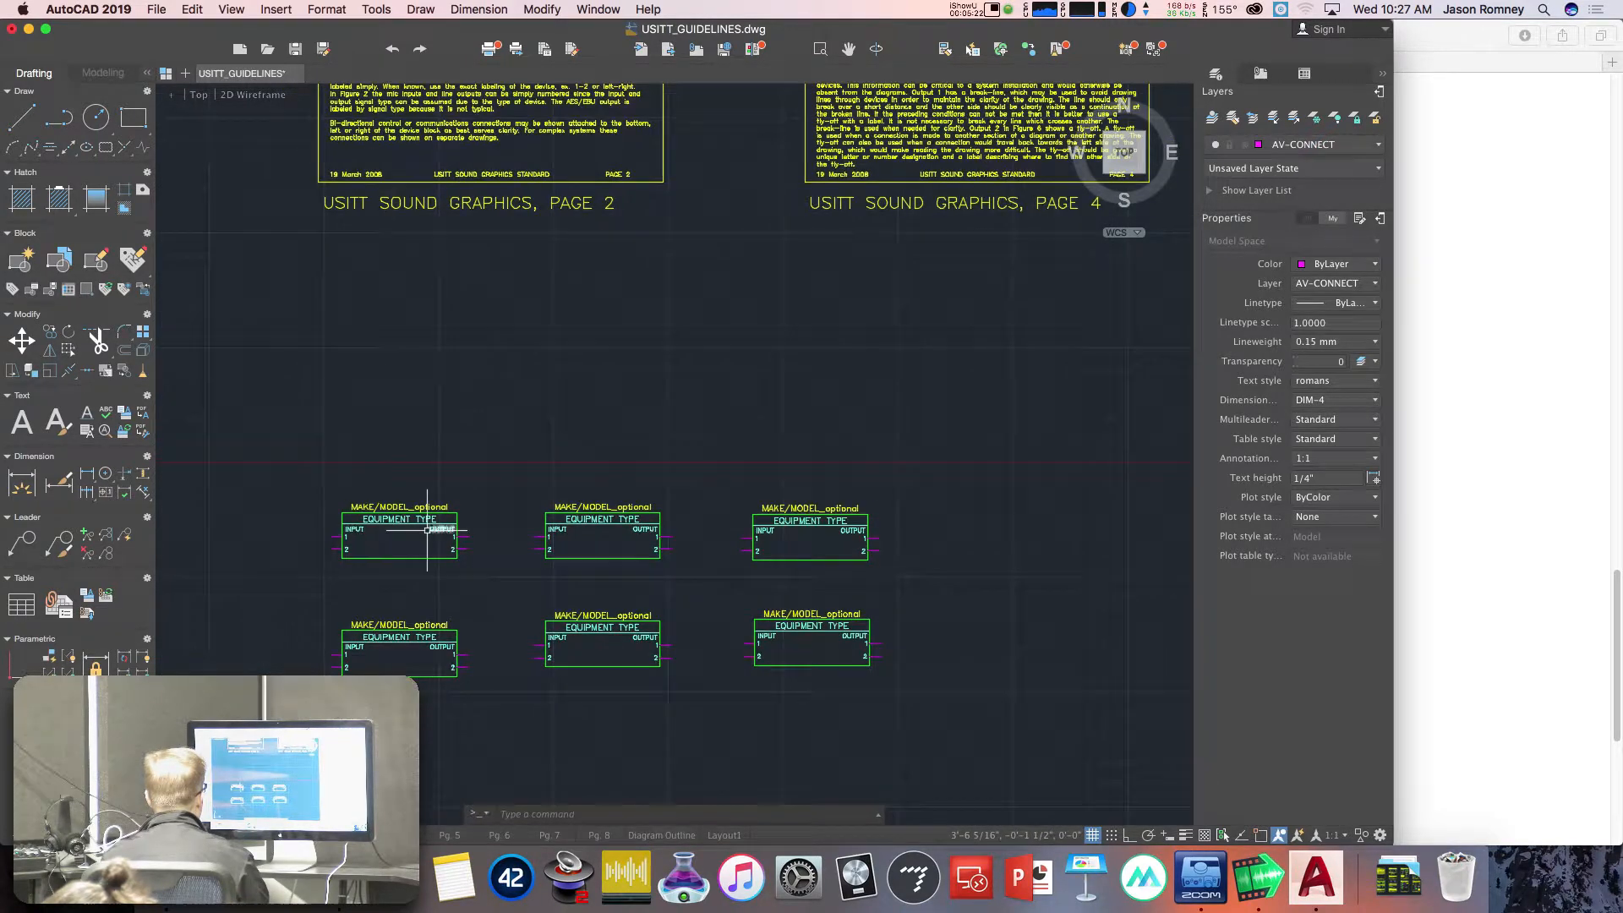
pyautogui.click(300, 463)
pyautogui.click(322, 524)
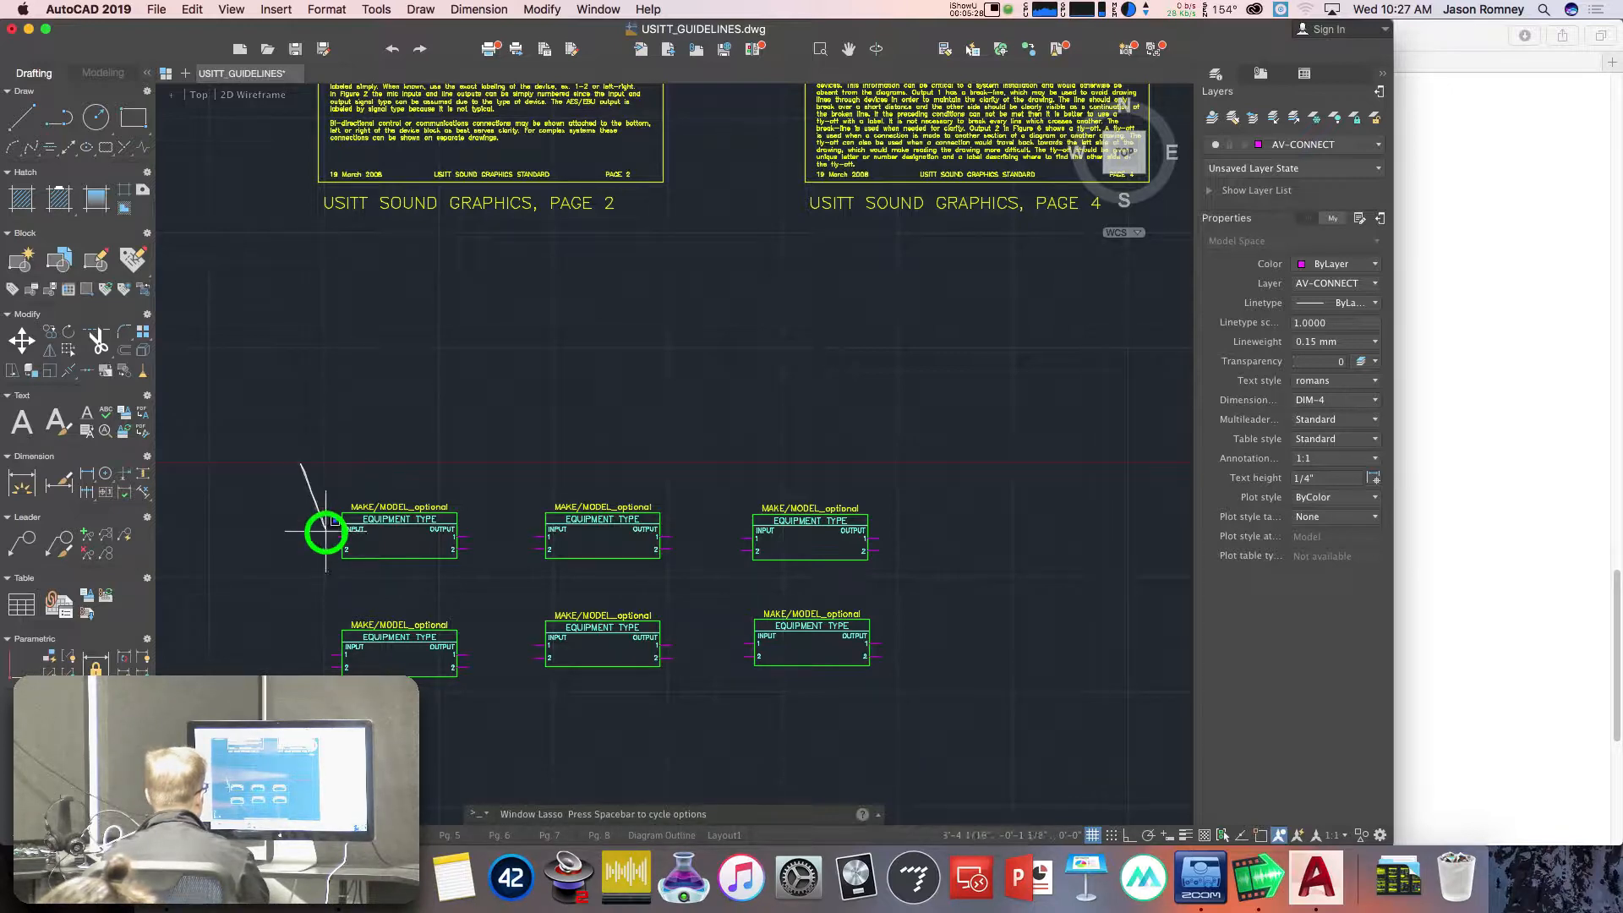
pyautogui.click(295, 451)
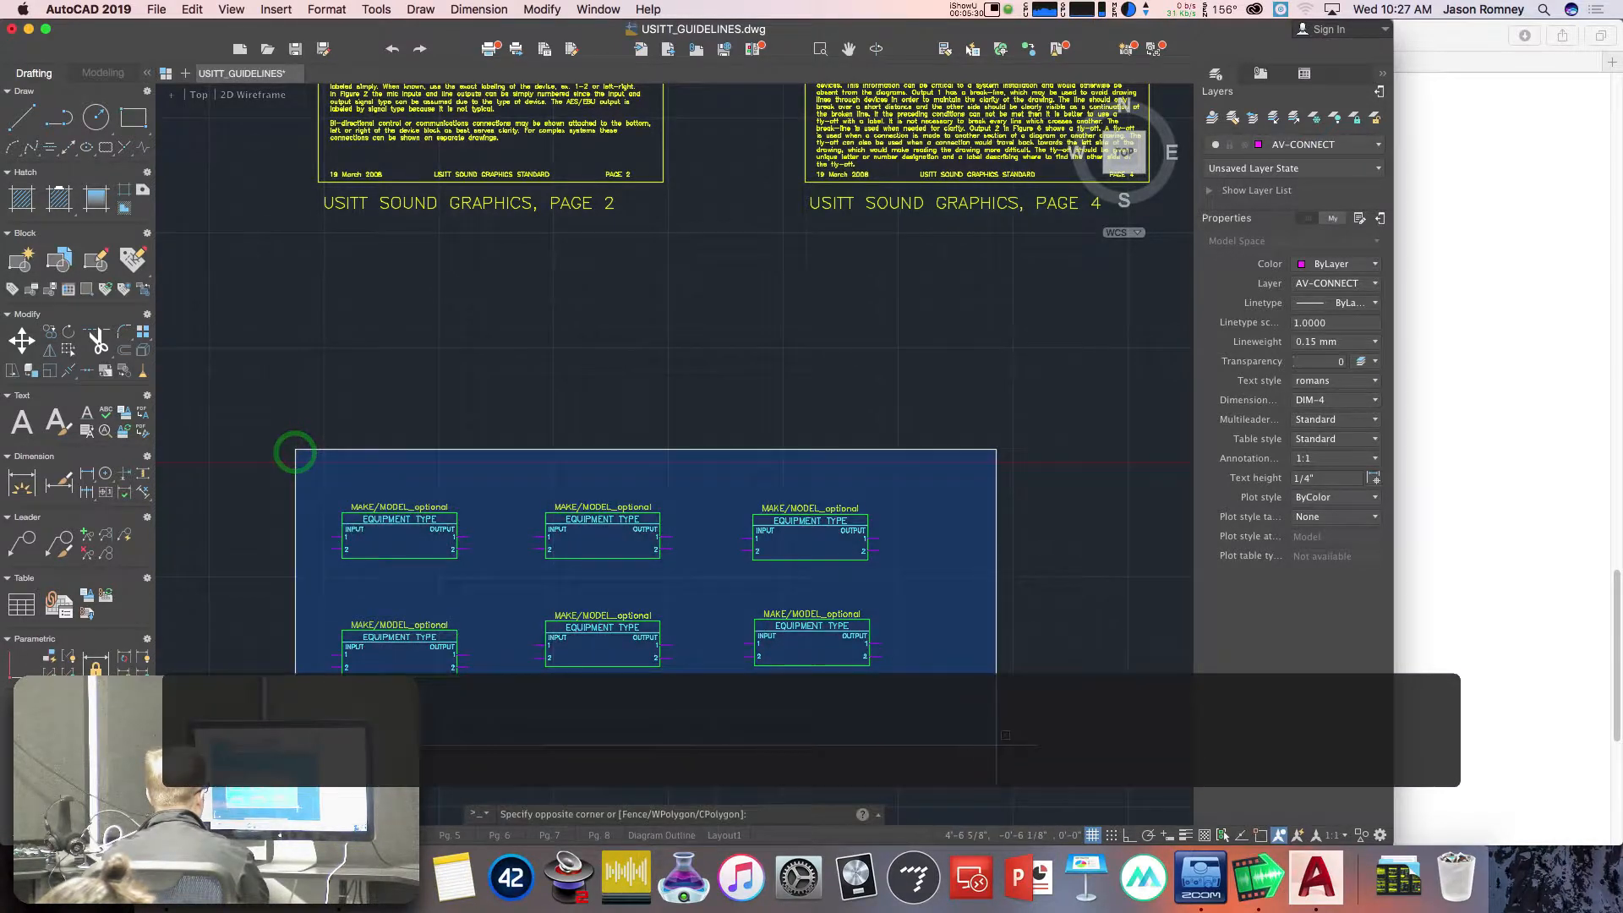
pyautogui.click(970, 733)
pyautogui.press('Escape')
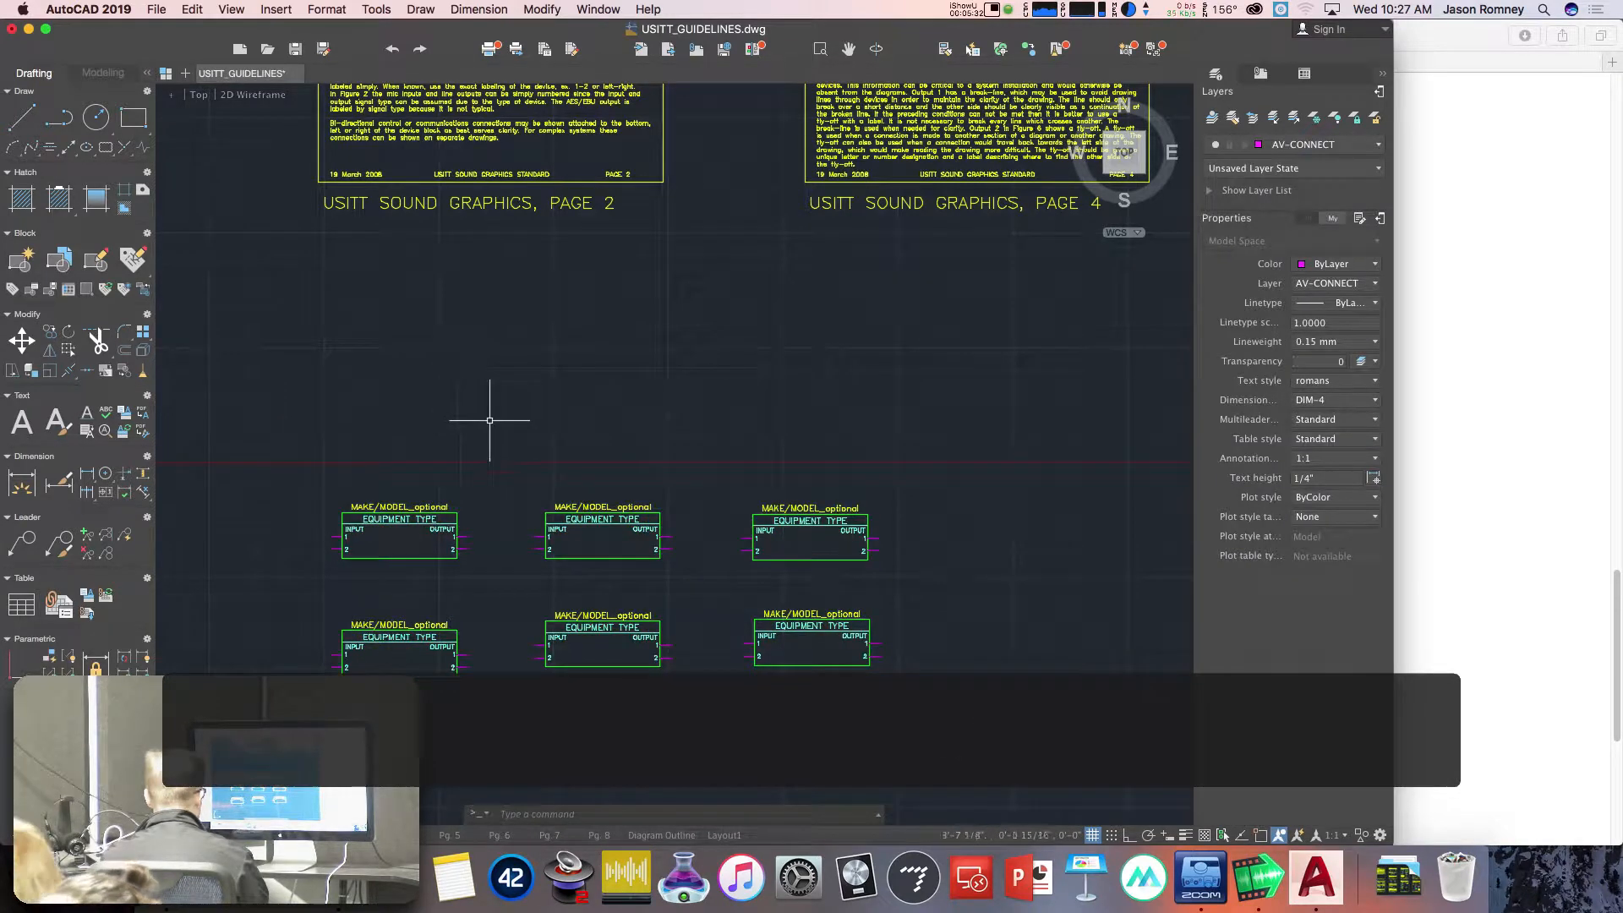
# Erase the five extra device block copies, keeping only the first block of the upper row.
pyautogui.click(494, 423)
pyautogui.click(943, 723)
pyautogui.press('e')
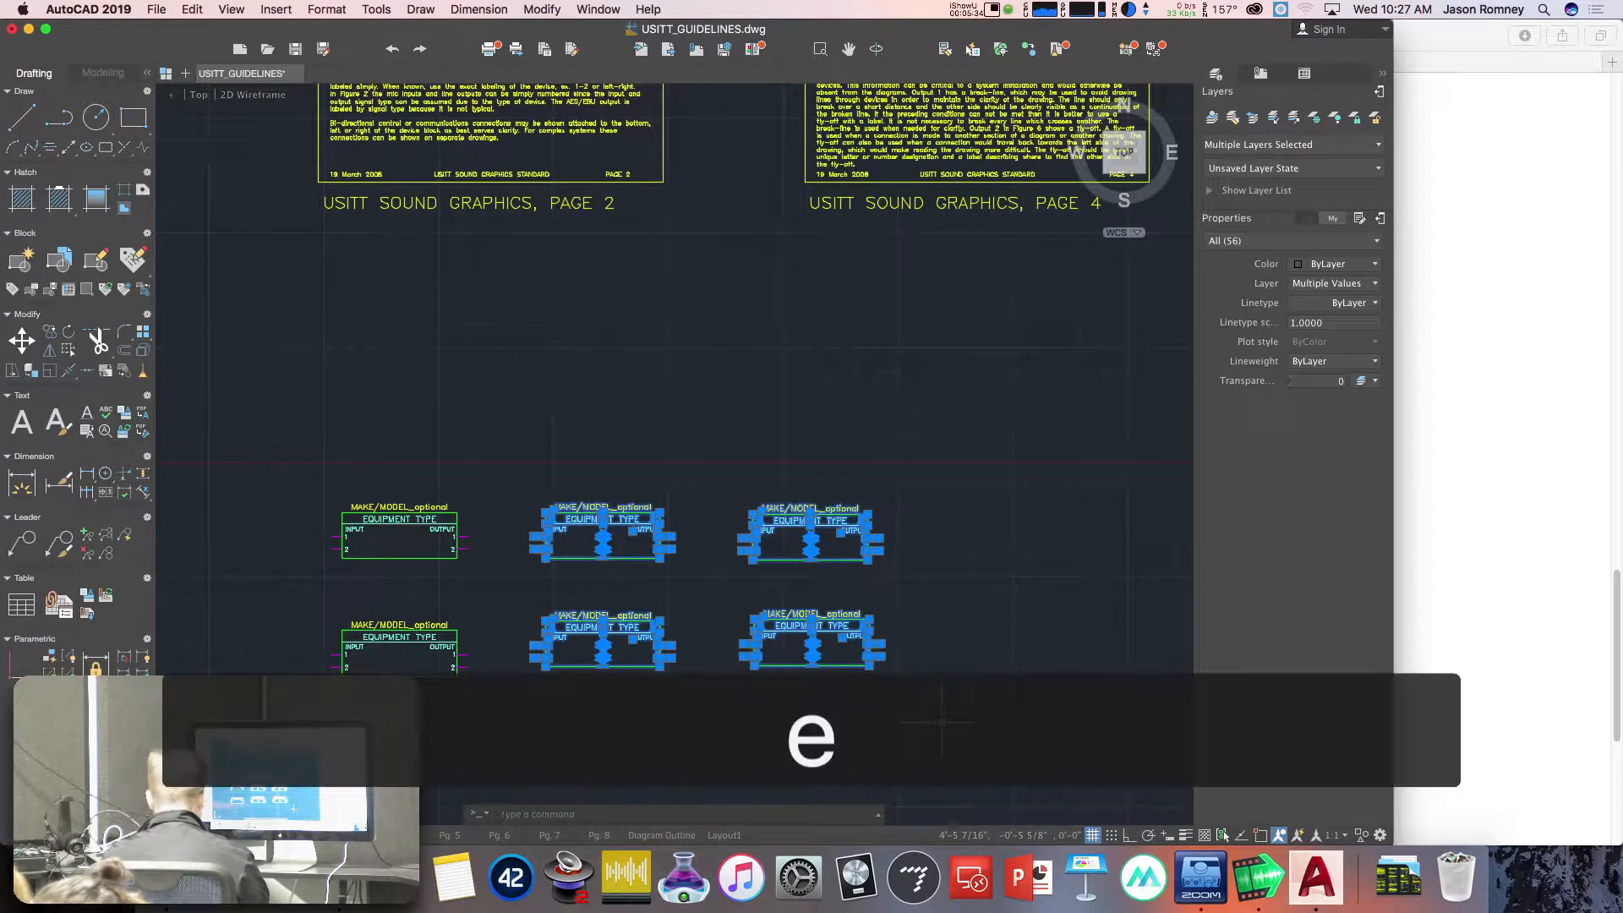
pyautogui.press('Return')
pyautogui.click(304, 608)
pyautogui.click(580, 686)
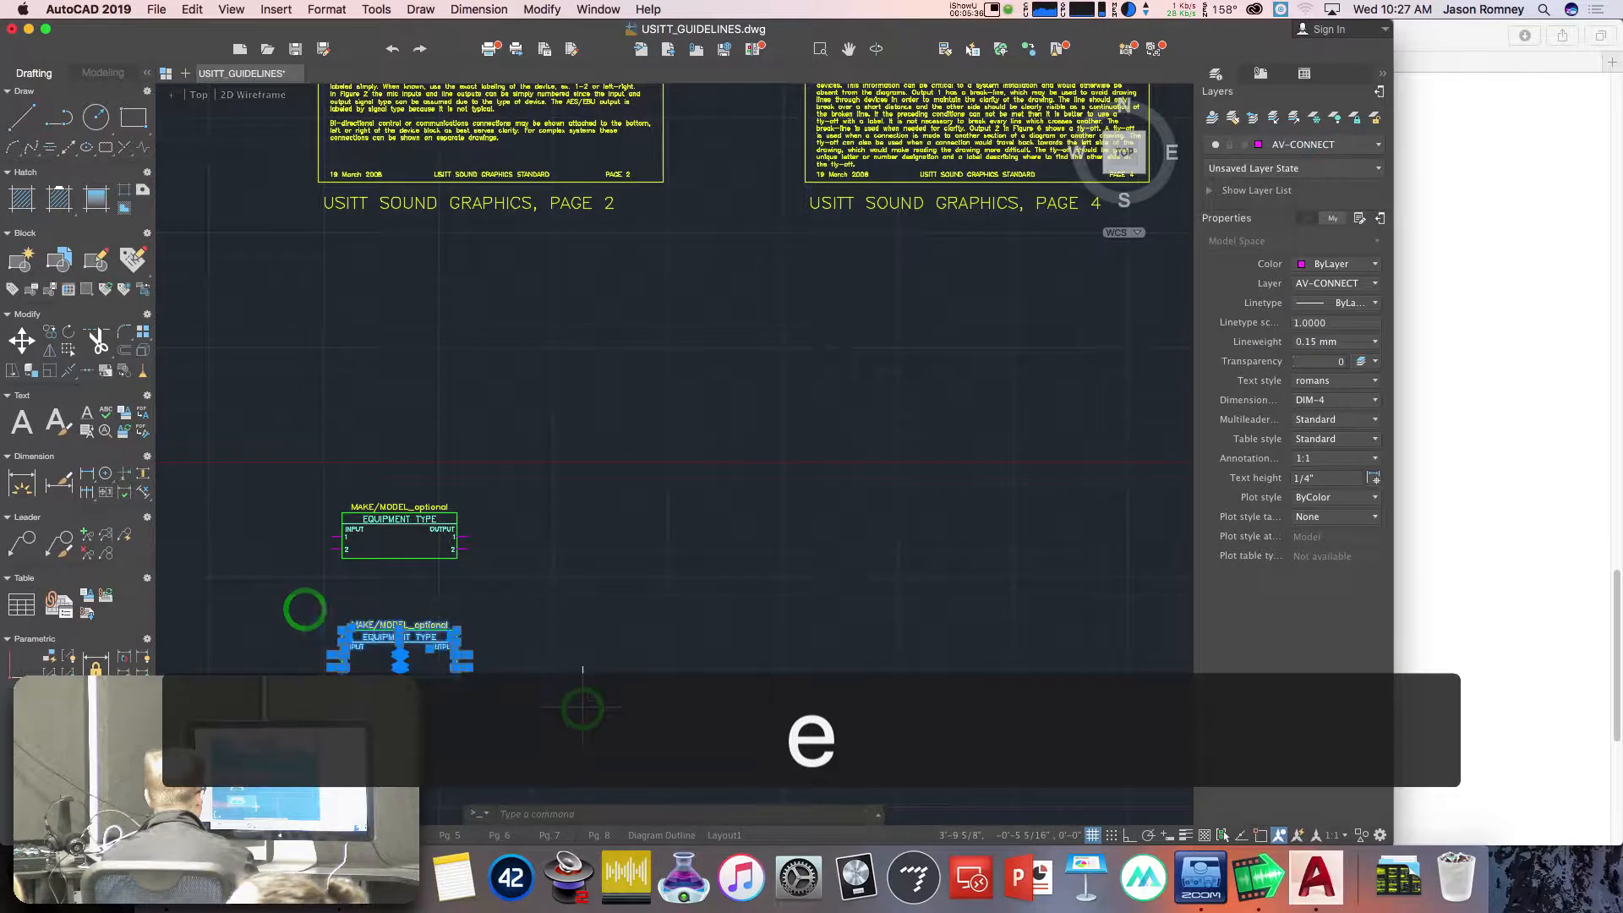
pyautogui.press('e')
pyautogui.press('Return')
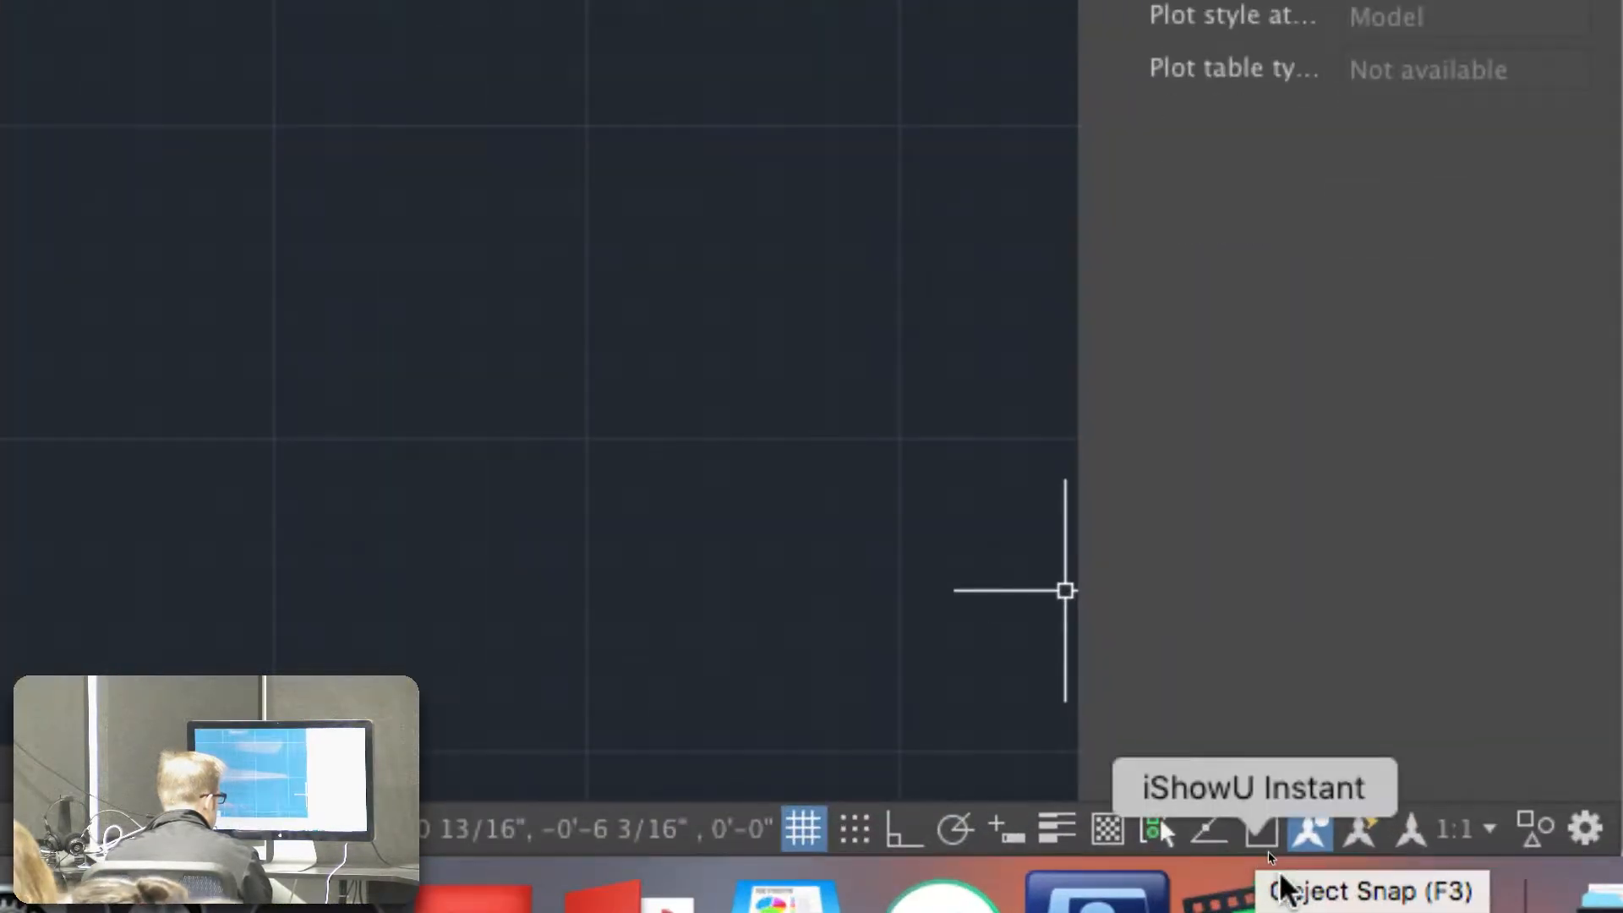
# Turn on Object Snap and add Midpoint and Quadrant to the active snap modes.
pyautogui.click(1264, 834)
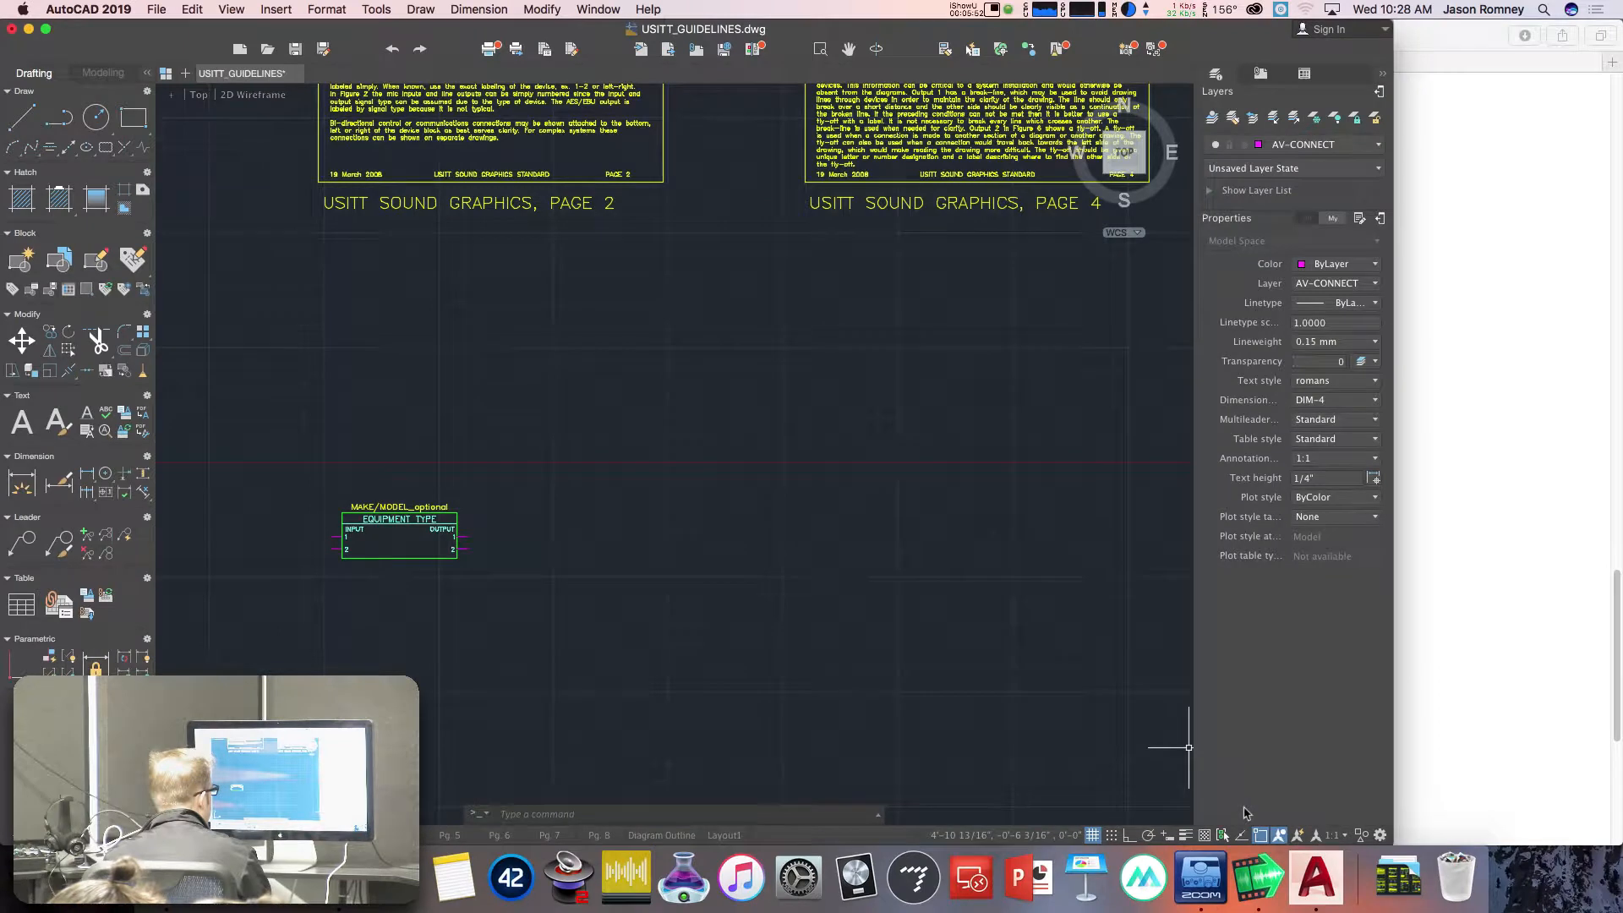
pyautogui.click(1262, 837)
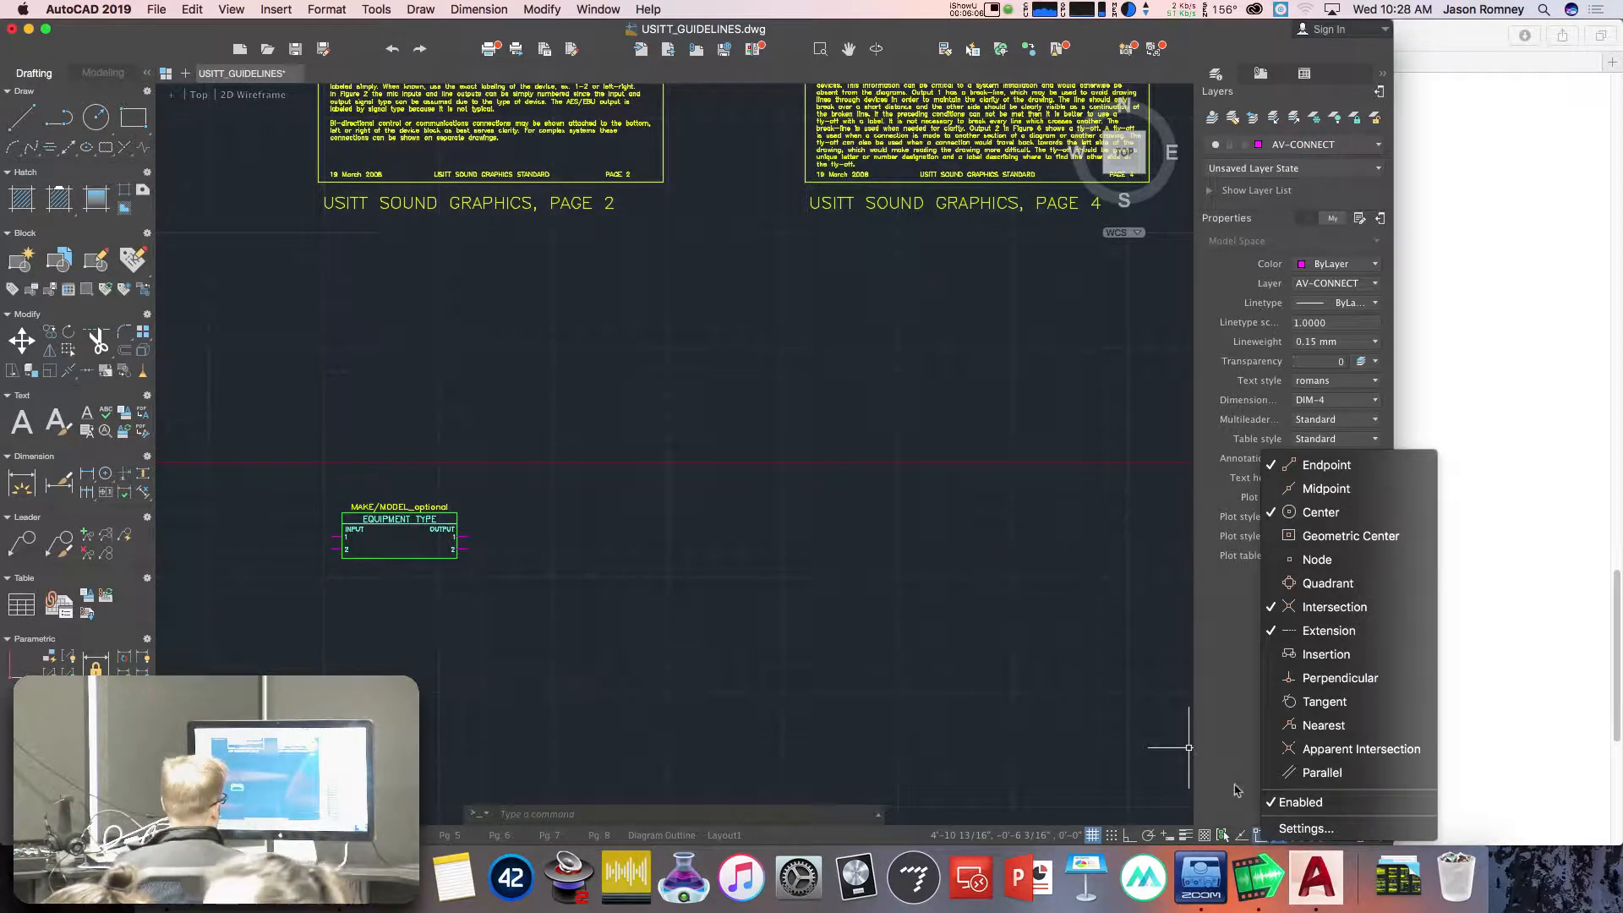
pyautogui.click(1308, 490)
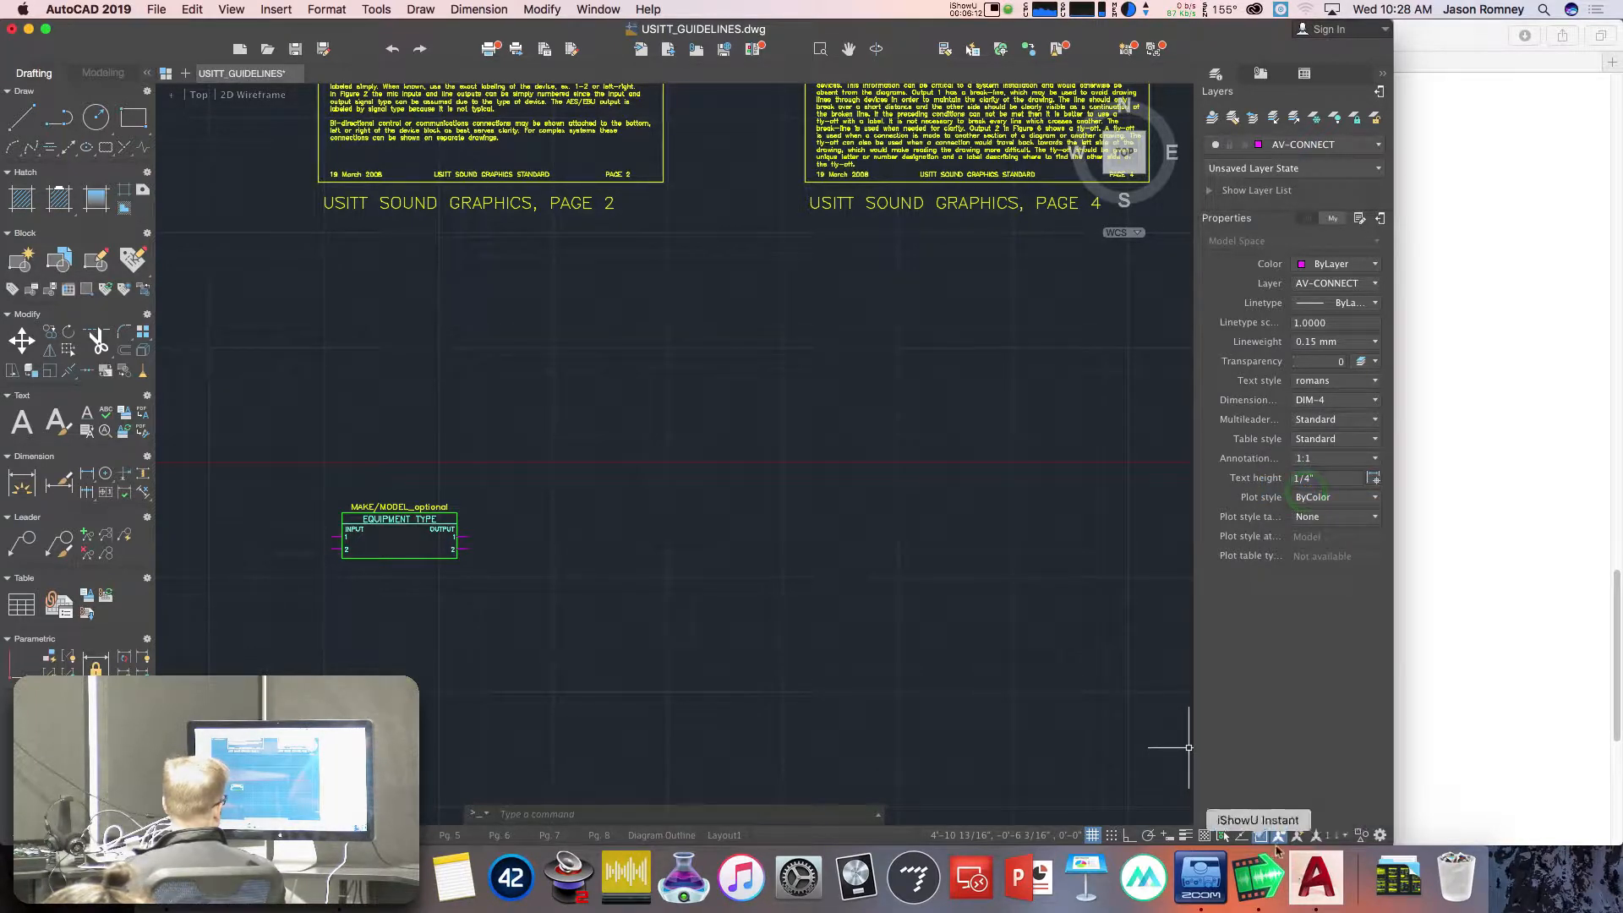
pyautogui.click(1256, 835)
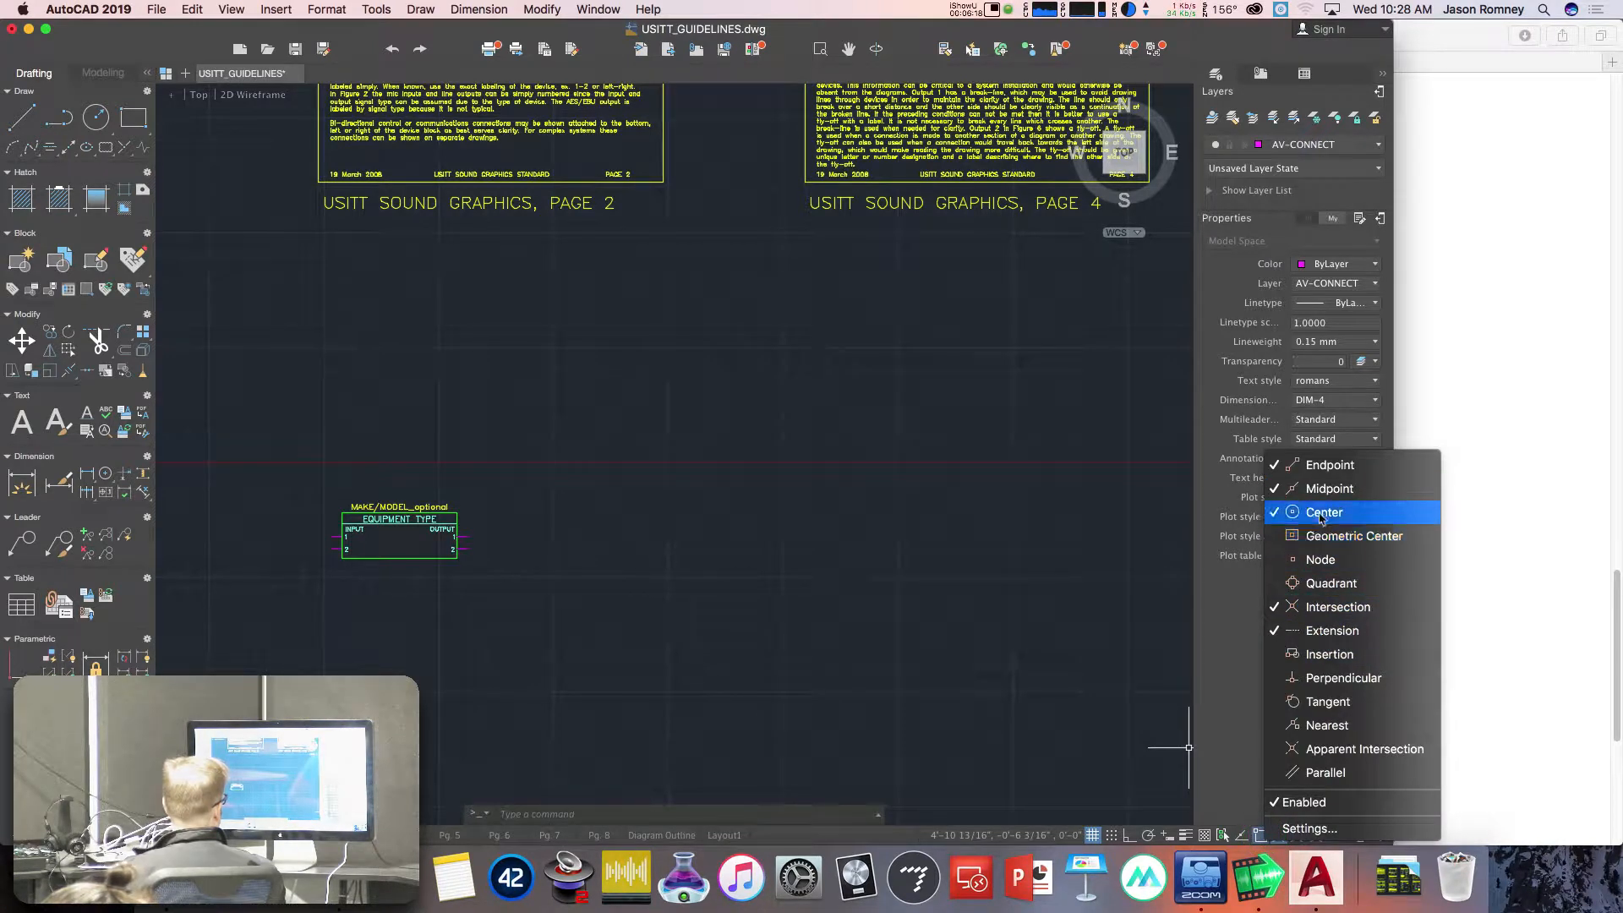
pyautogui.click(1324, 589)
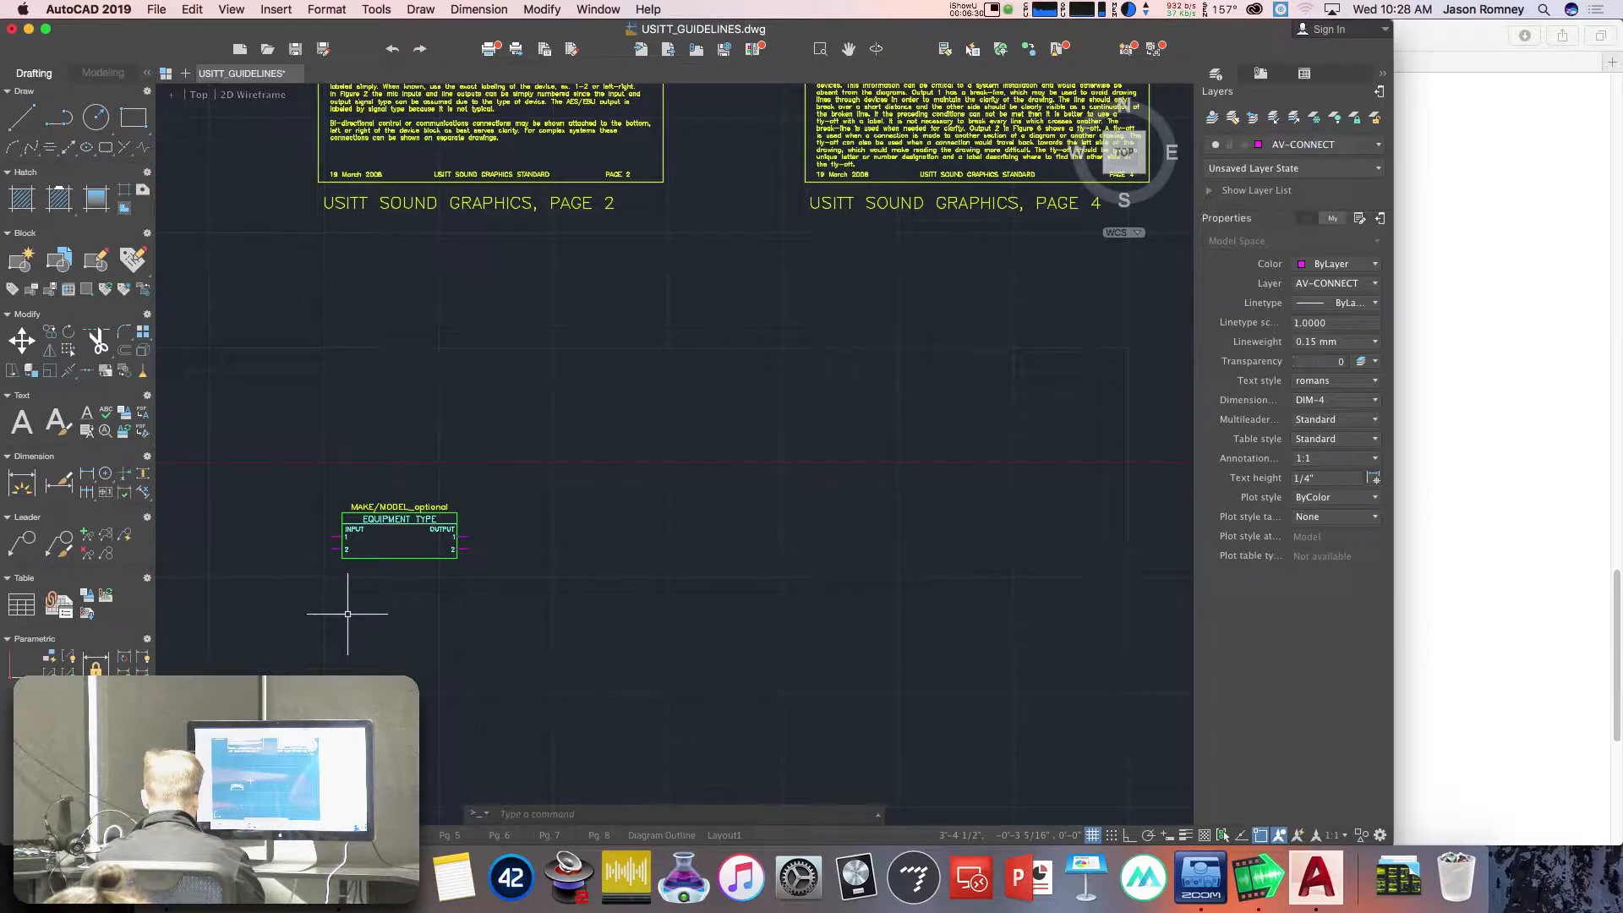
# Copy the device block straight down by about 1.9 inches, using the upper-left corner of its box as the base point.
pyautogui.write('copy')
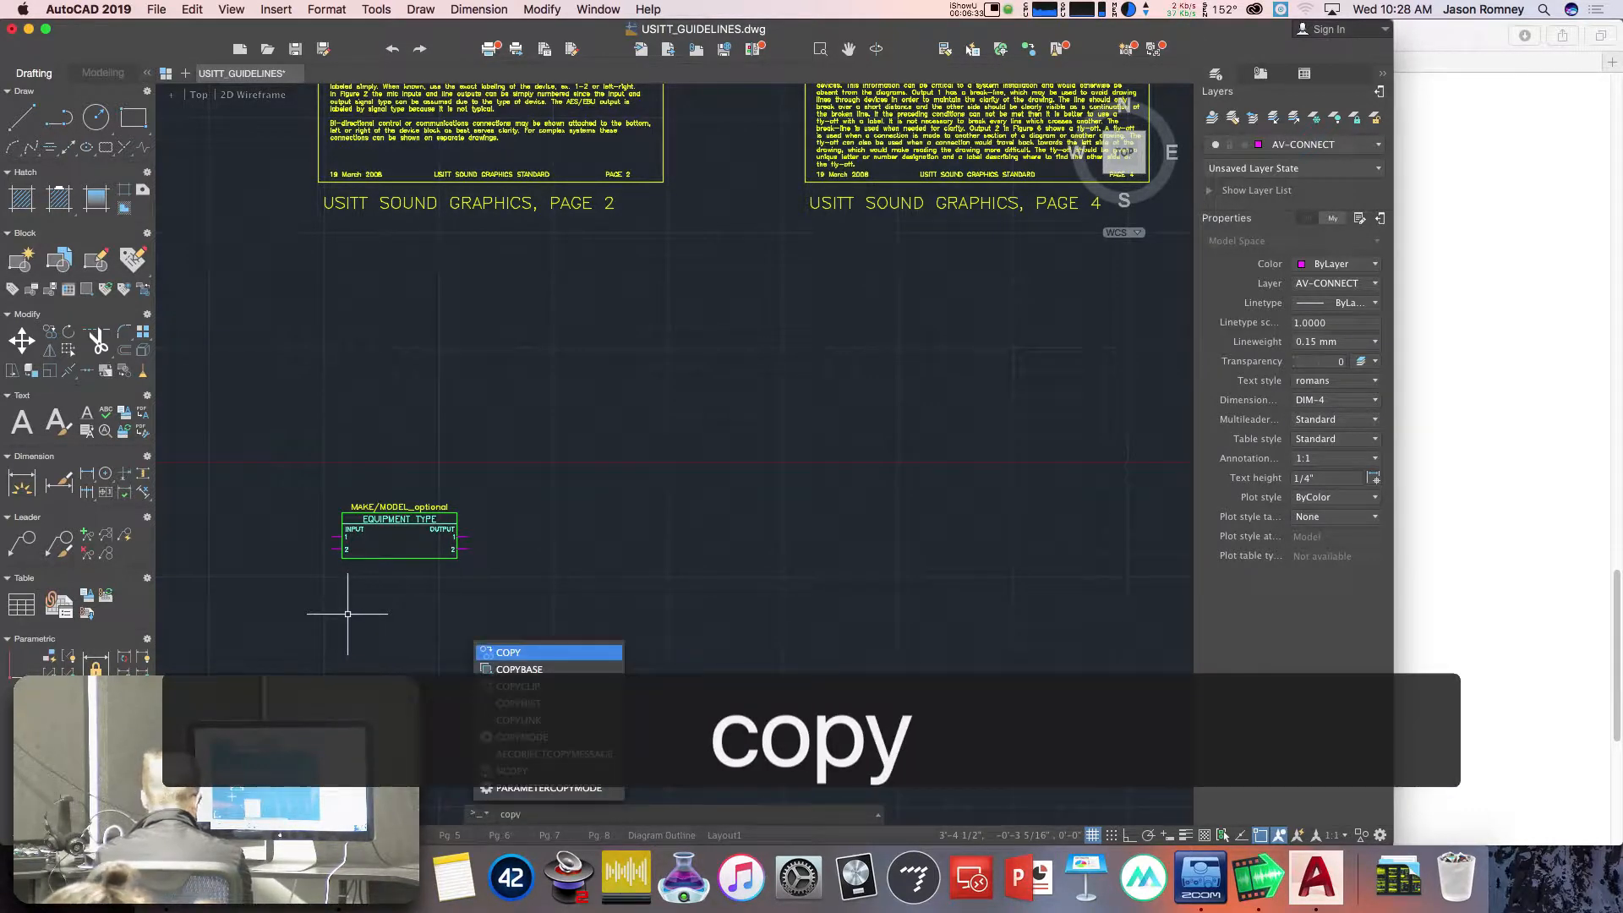
pyautogui.press('Return')
pyautogui.click(319, 474)
pyautogui.click(536, 606)
pyautogui.press('Return')
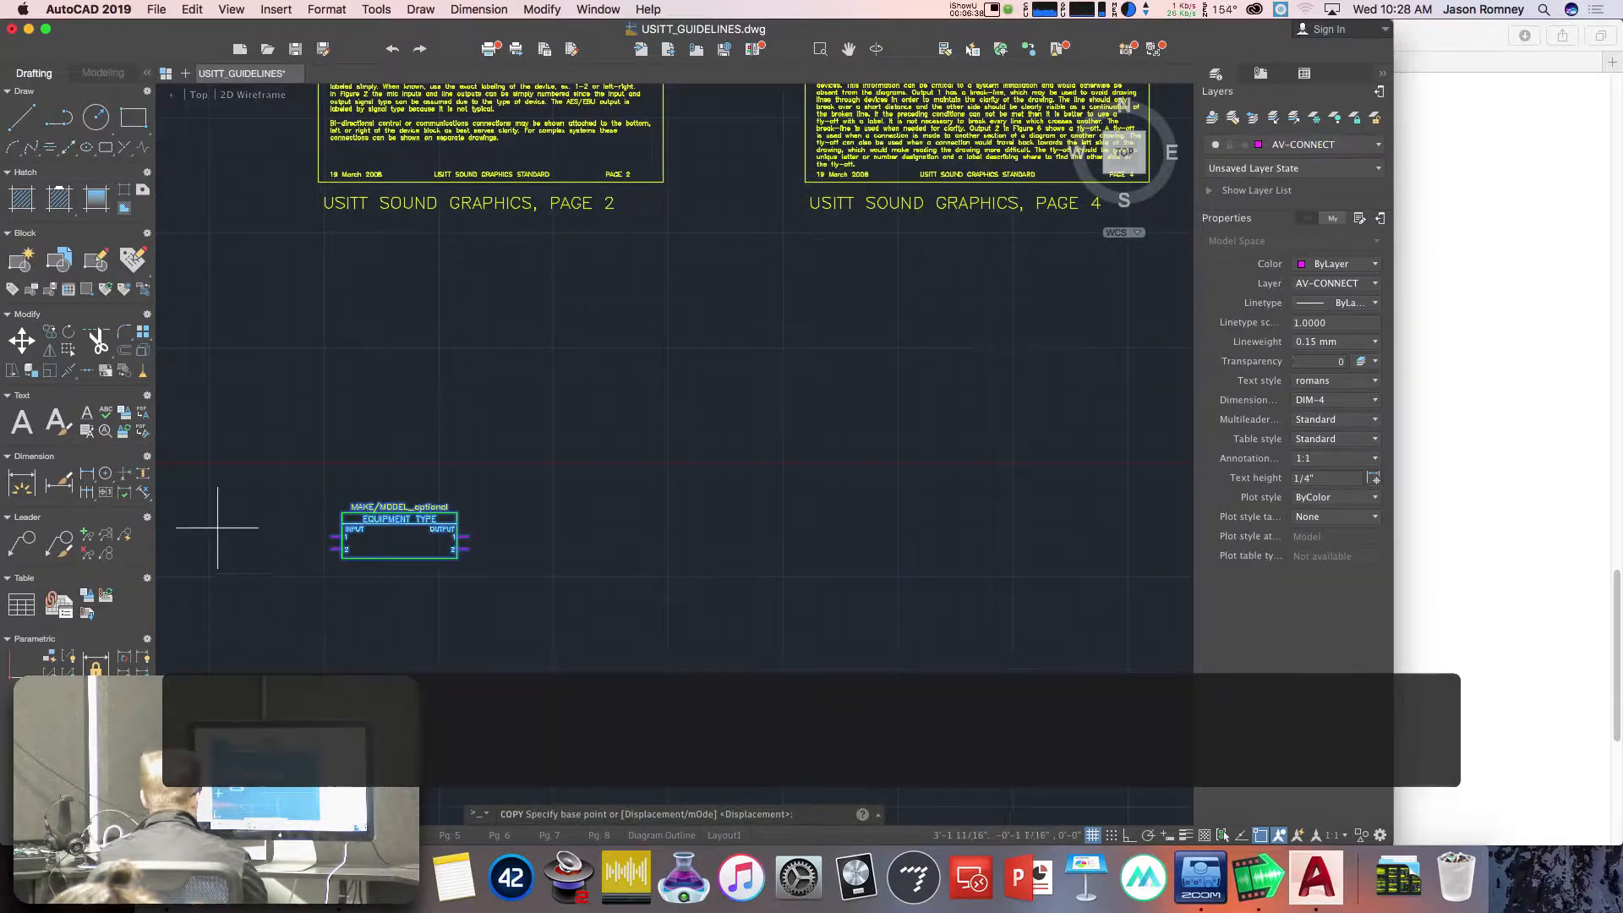
pyautogui.scroll(3, 279, 514)
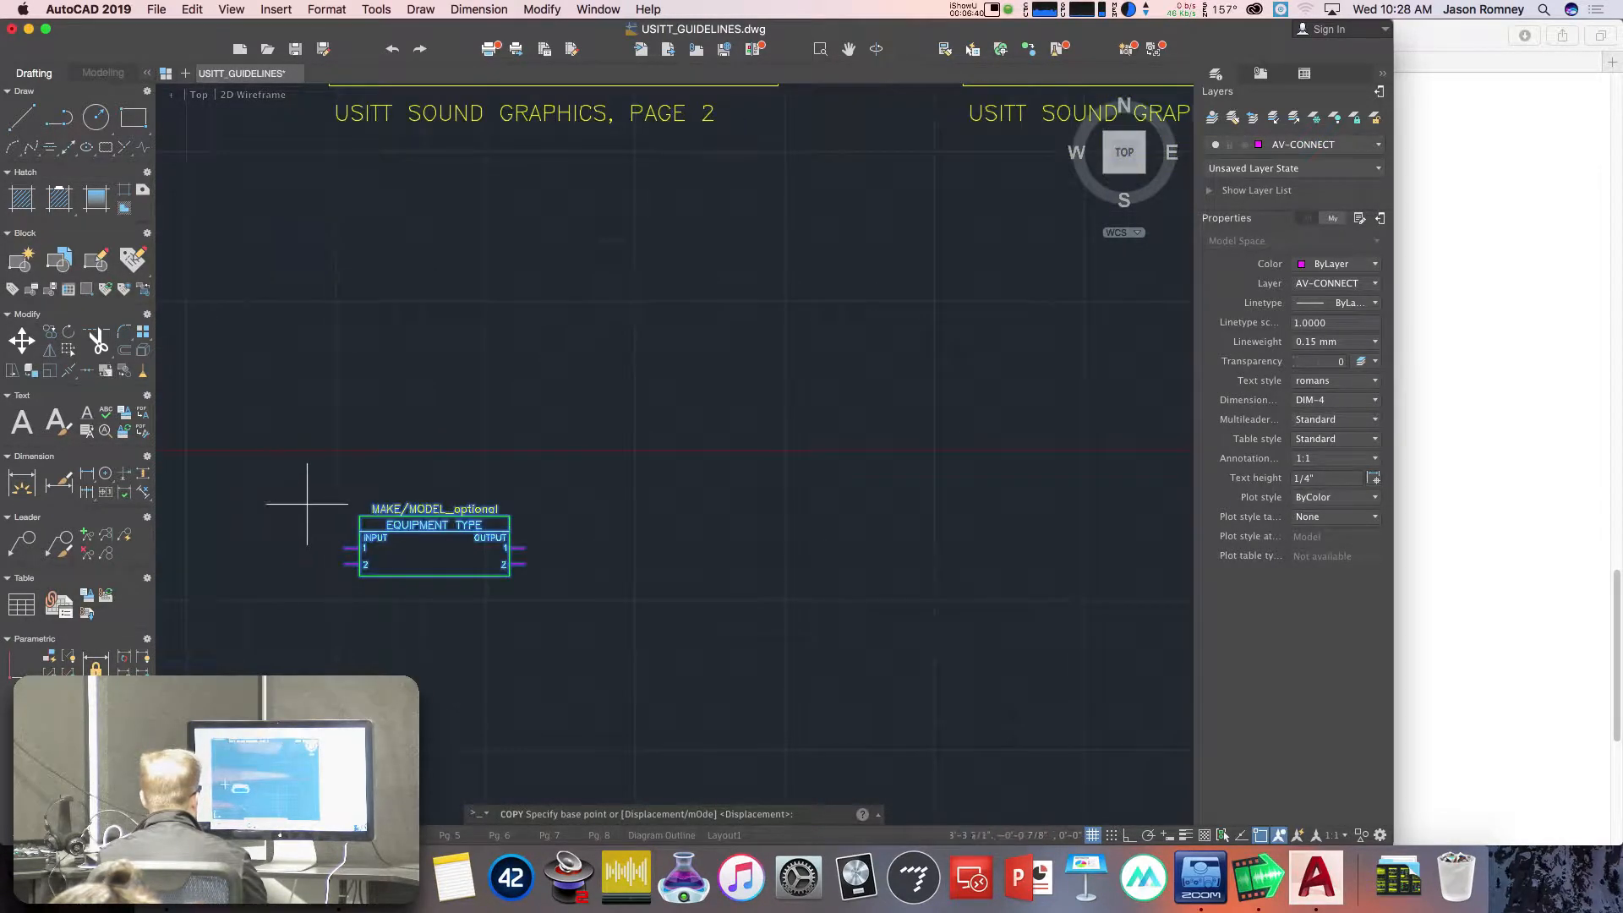
pyautogui.click(360, 515)
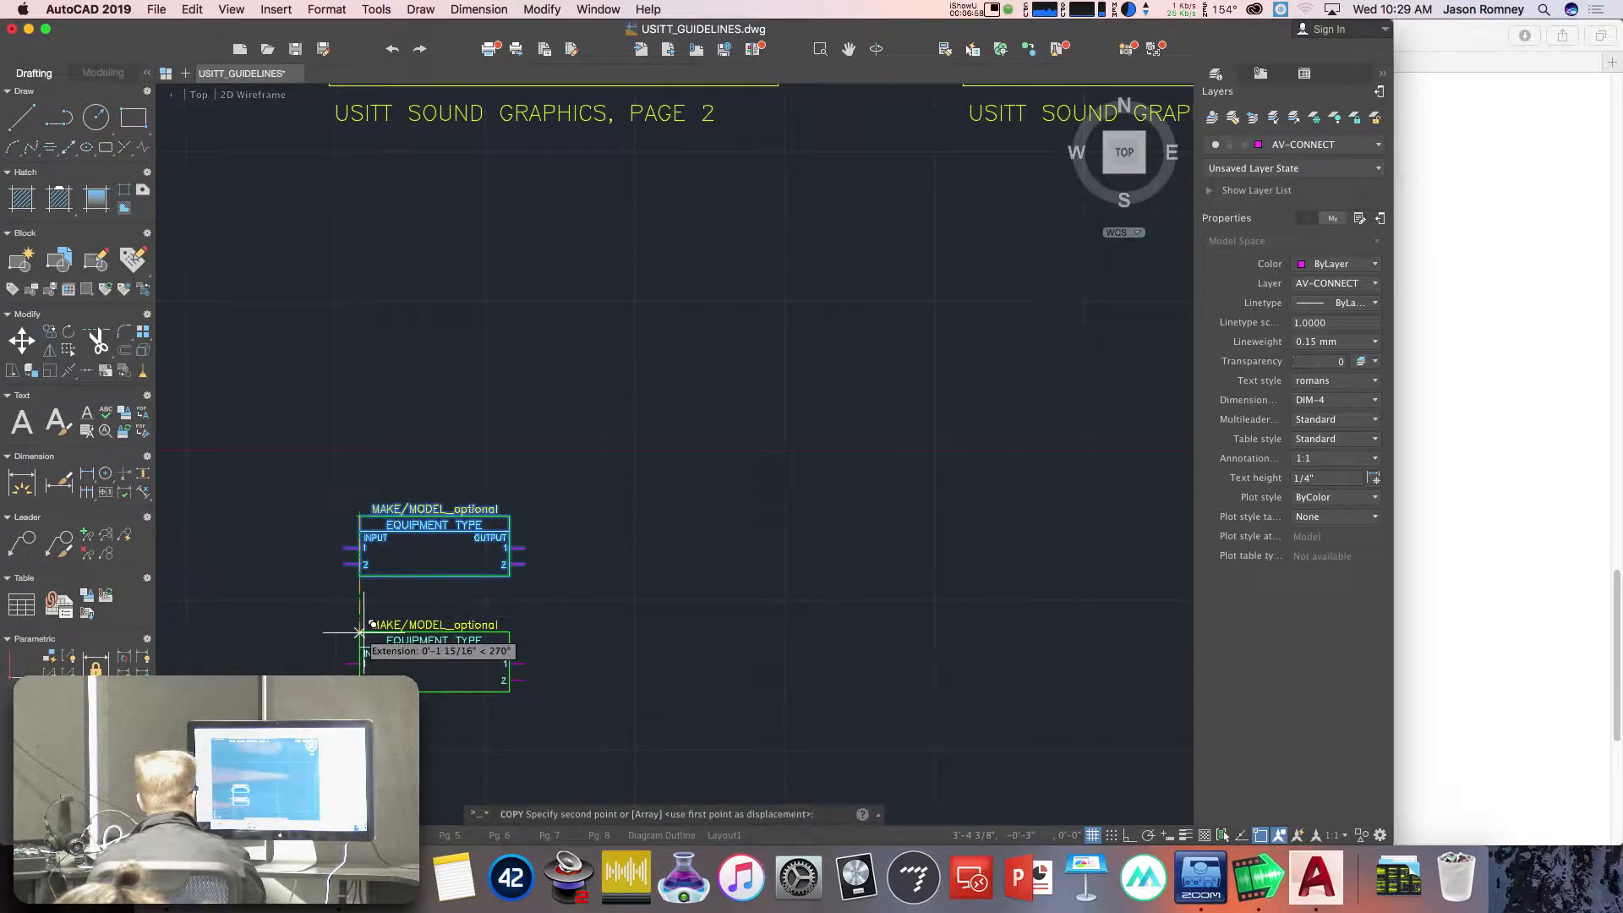
pyautogui.click(359, 627)
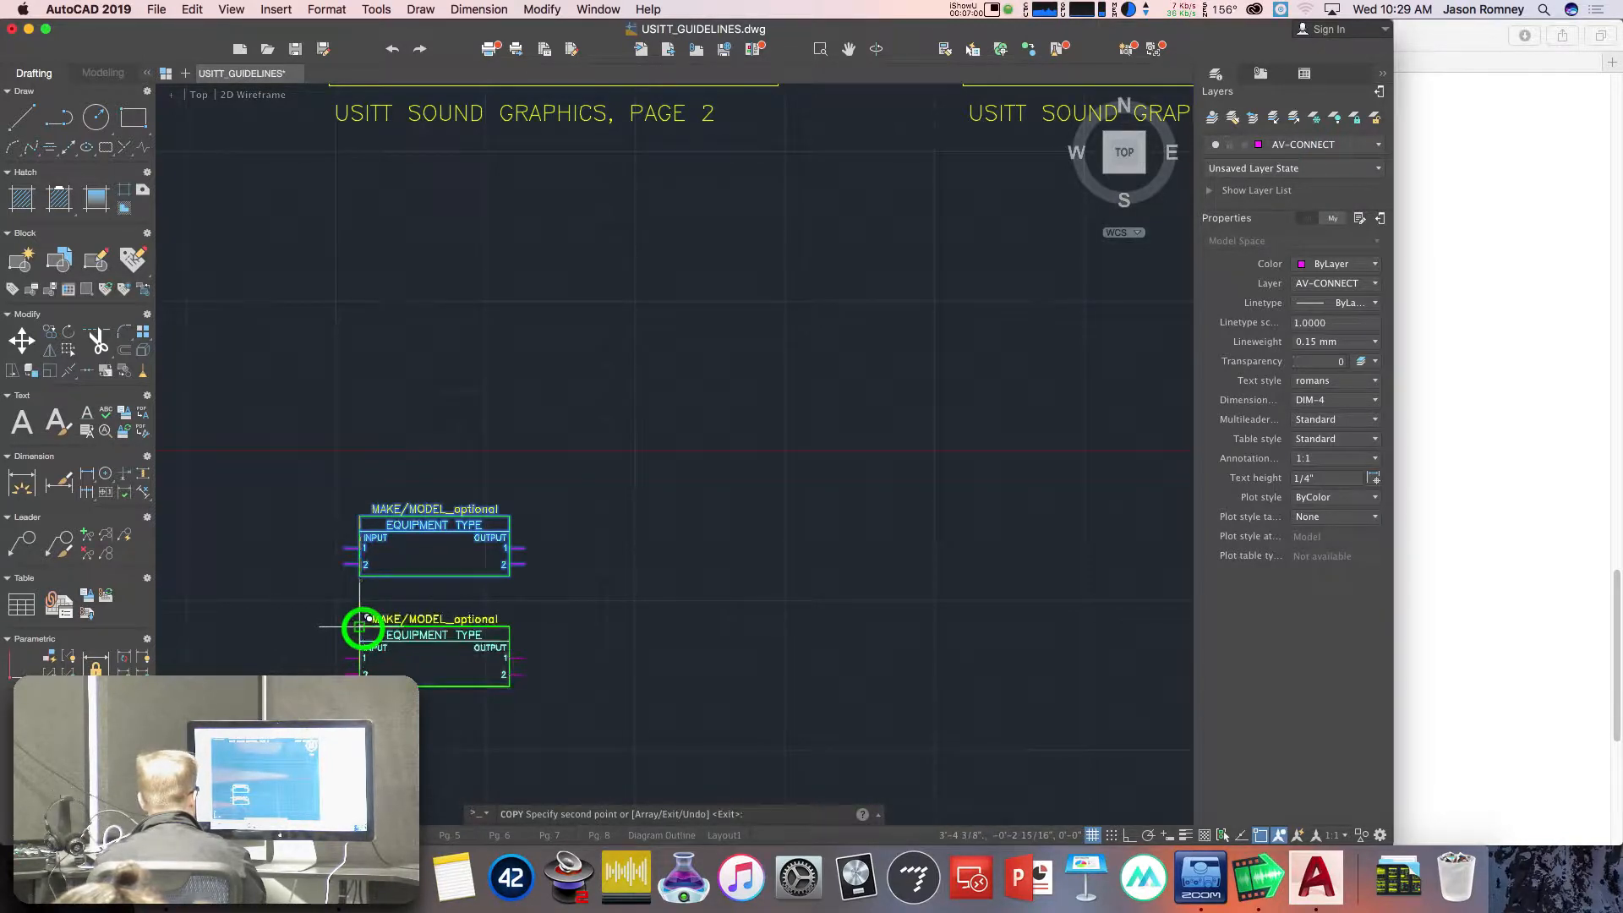
pyautogui.press('Return')
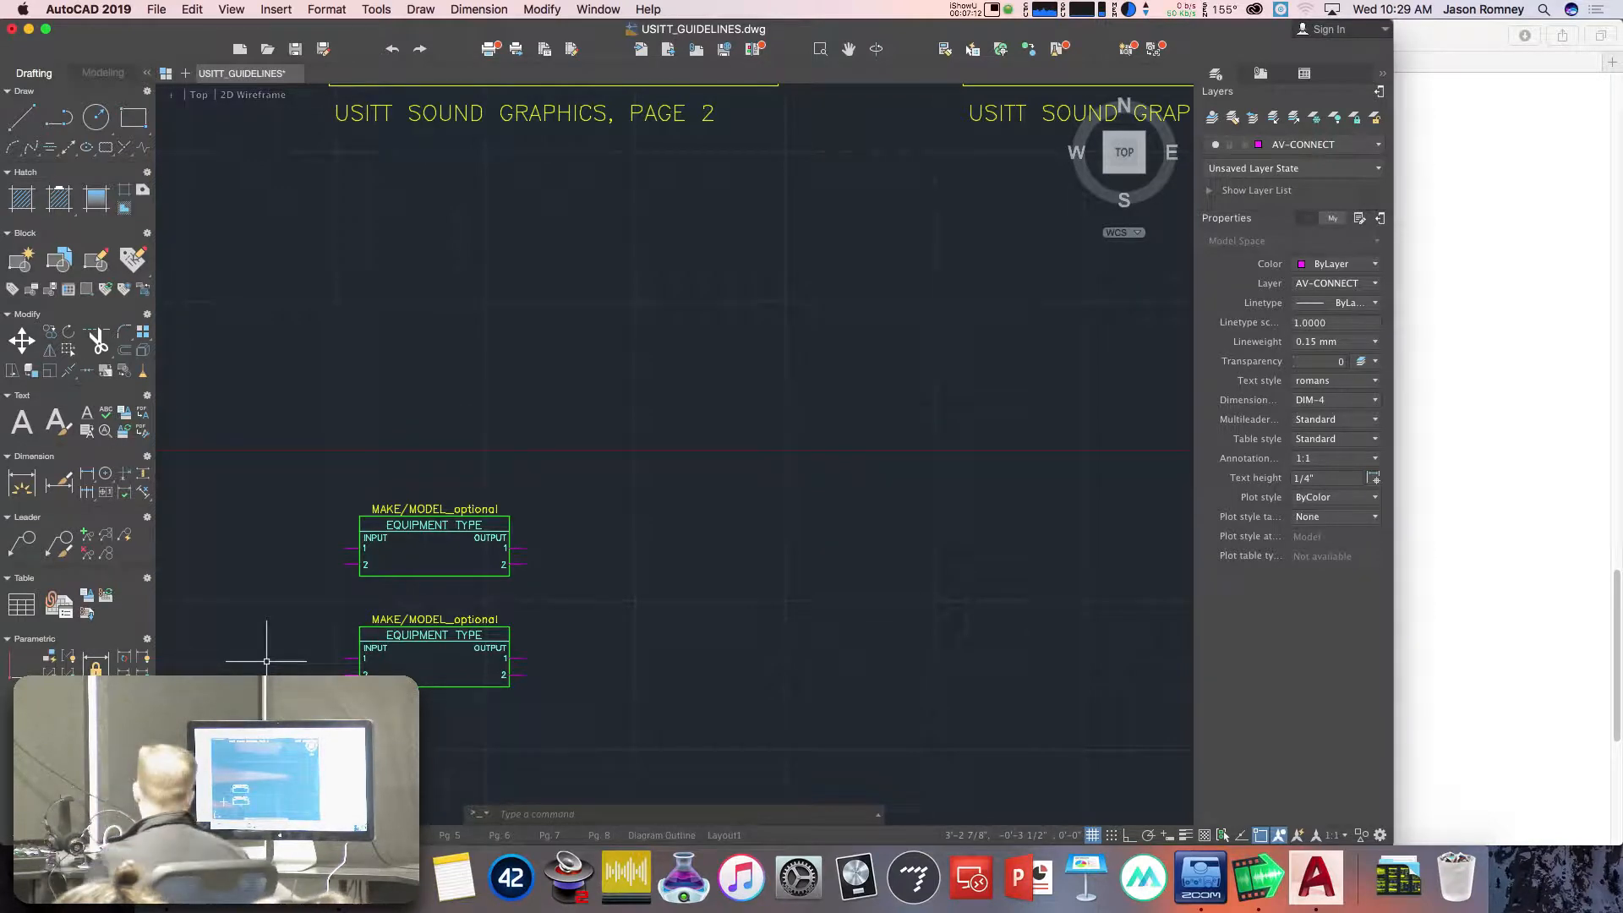
# Copy the second device block below itself at equal spacing, measuring from the first box's upper-left corner to the second box's matching corner.
pyautogui.moveTo(313, 679); pyautogui.dragTo(369, 494, button='middle')
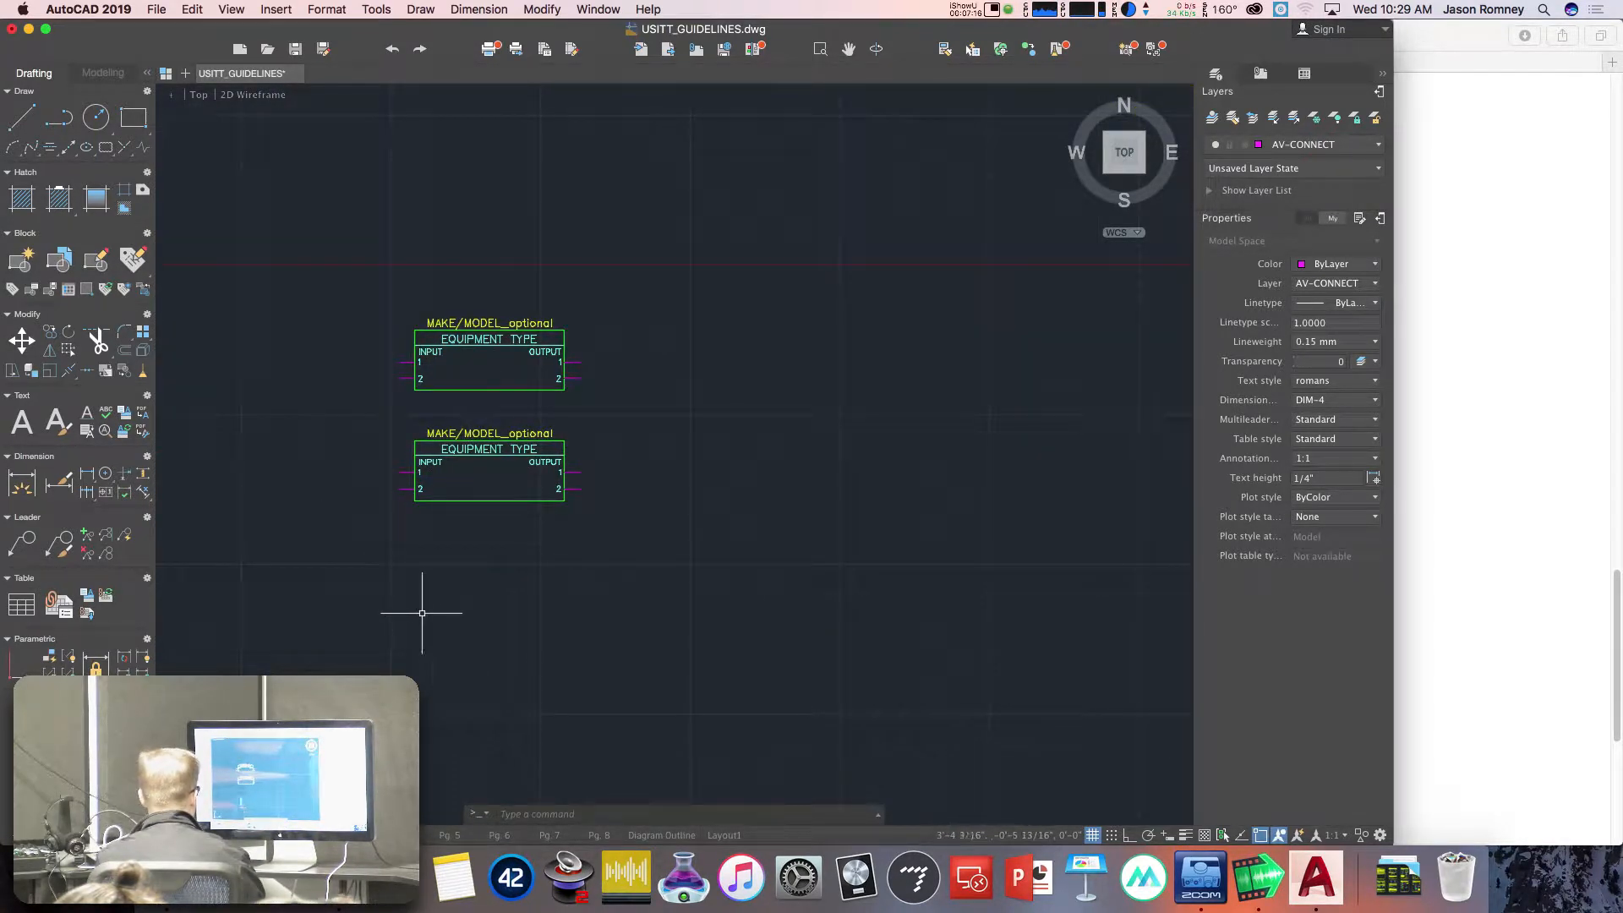
pyautogui.write('c')
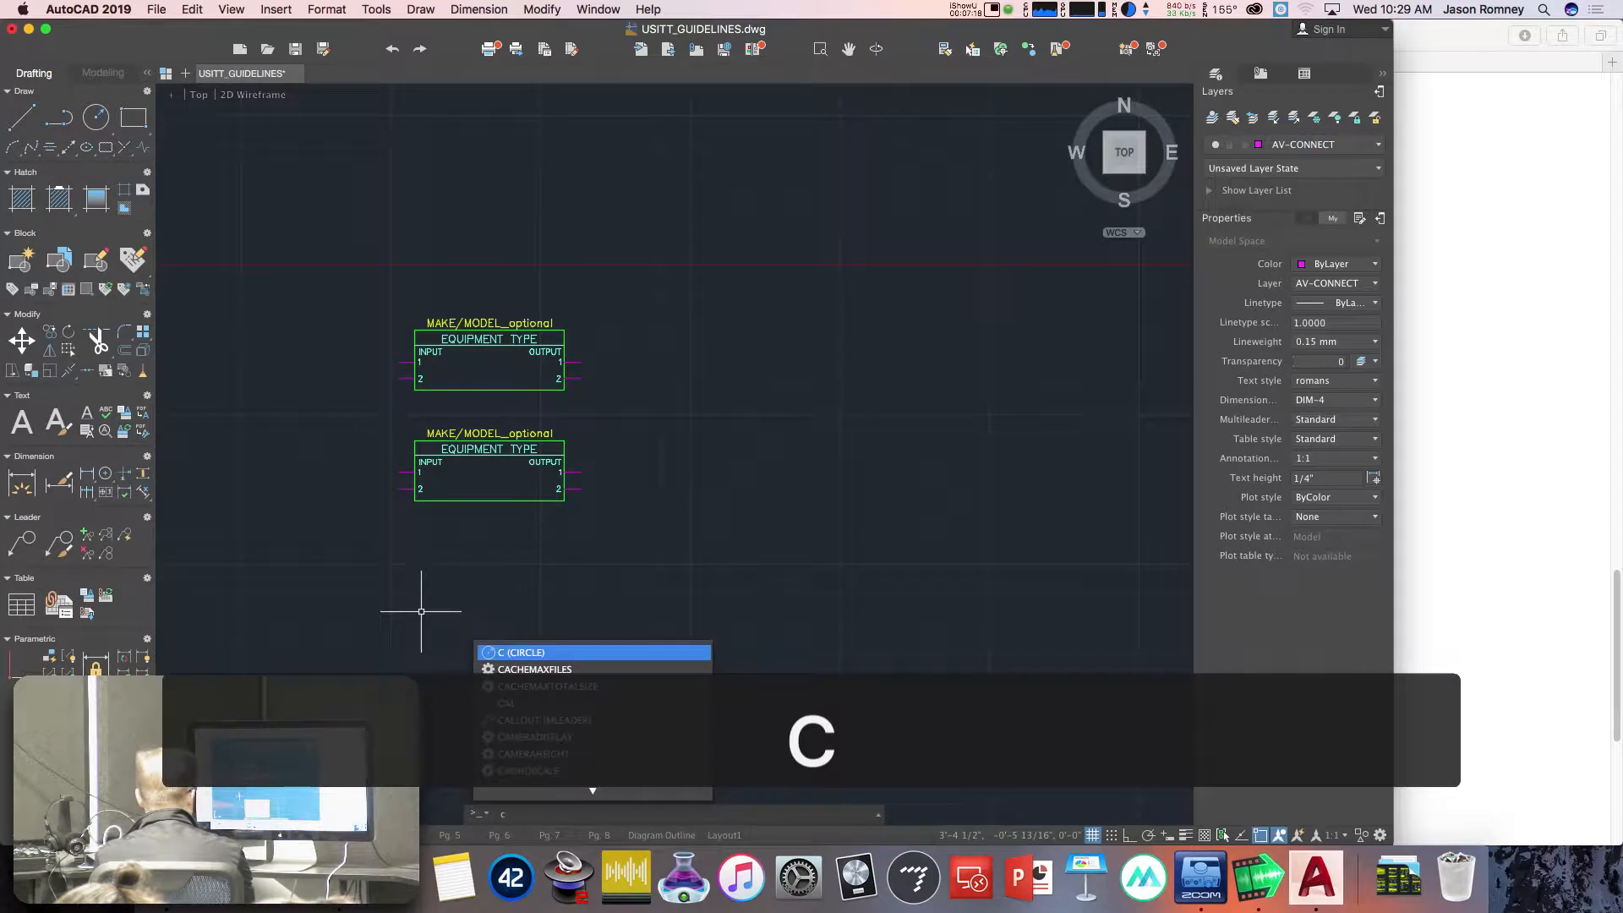
pyautogui.press('Escape')
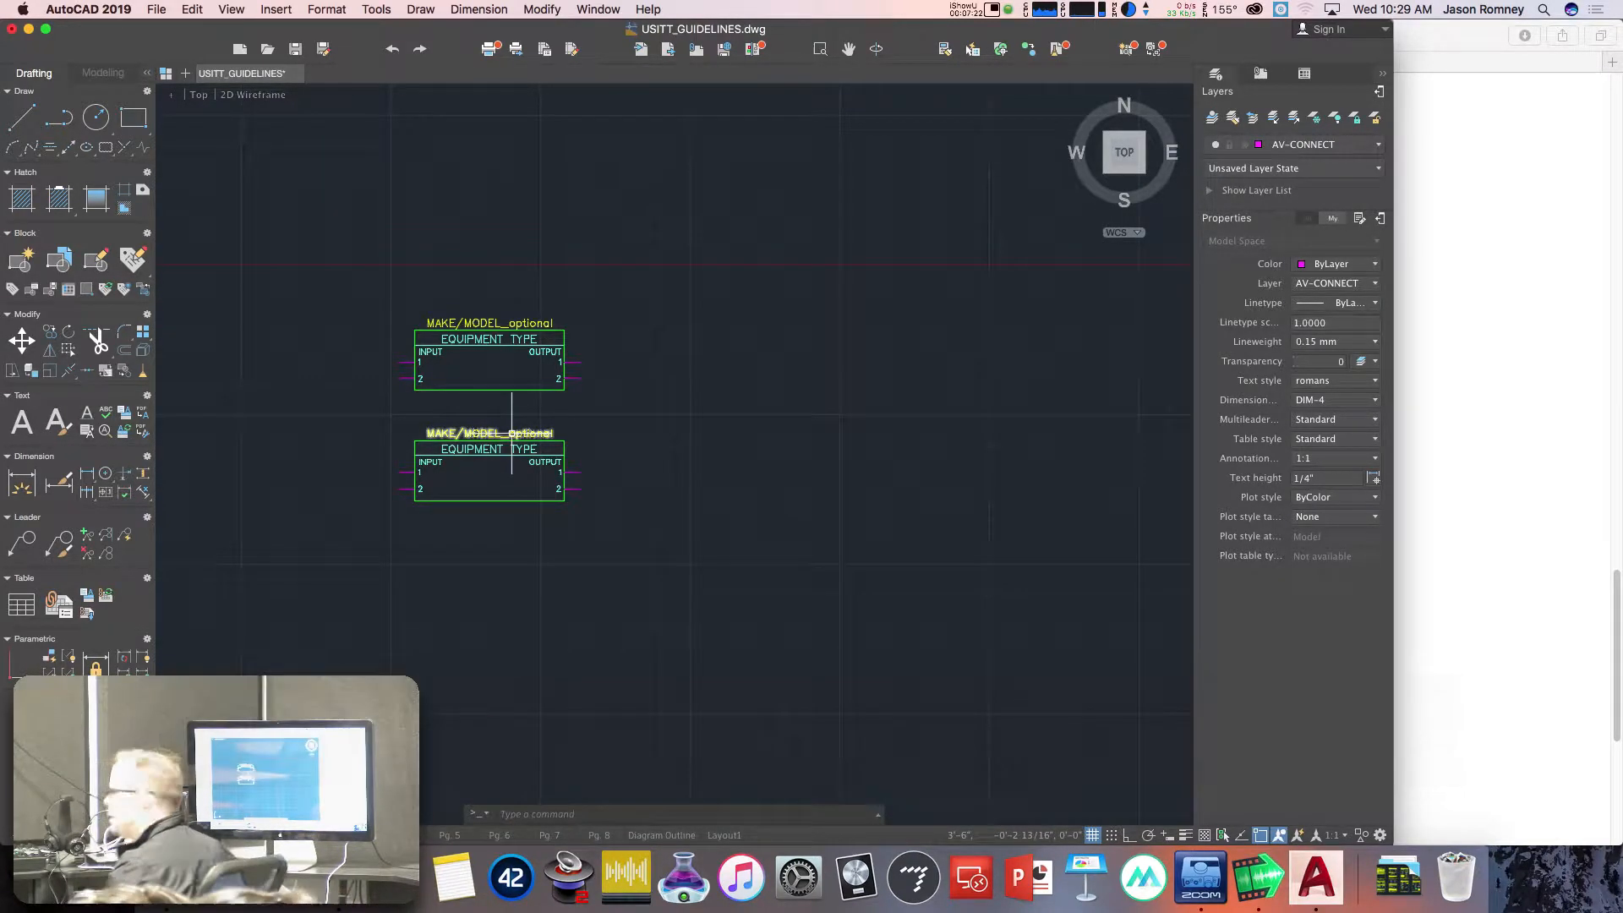
pyautogui.write('copy')
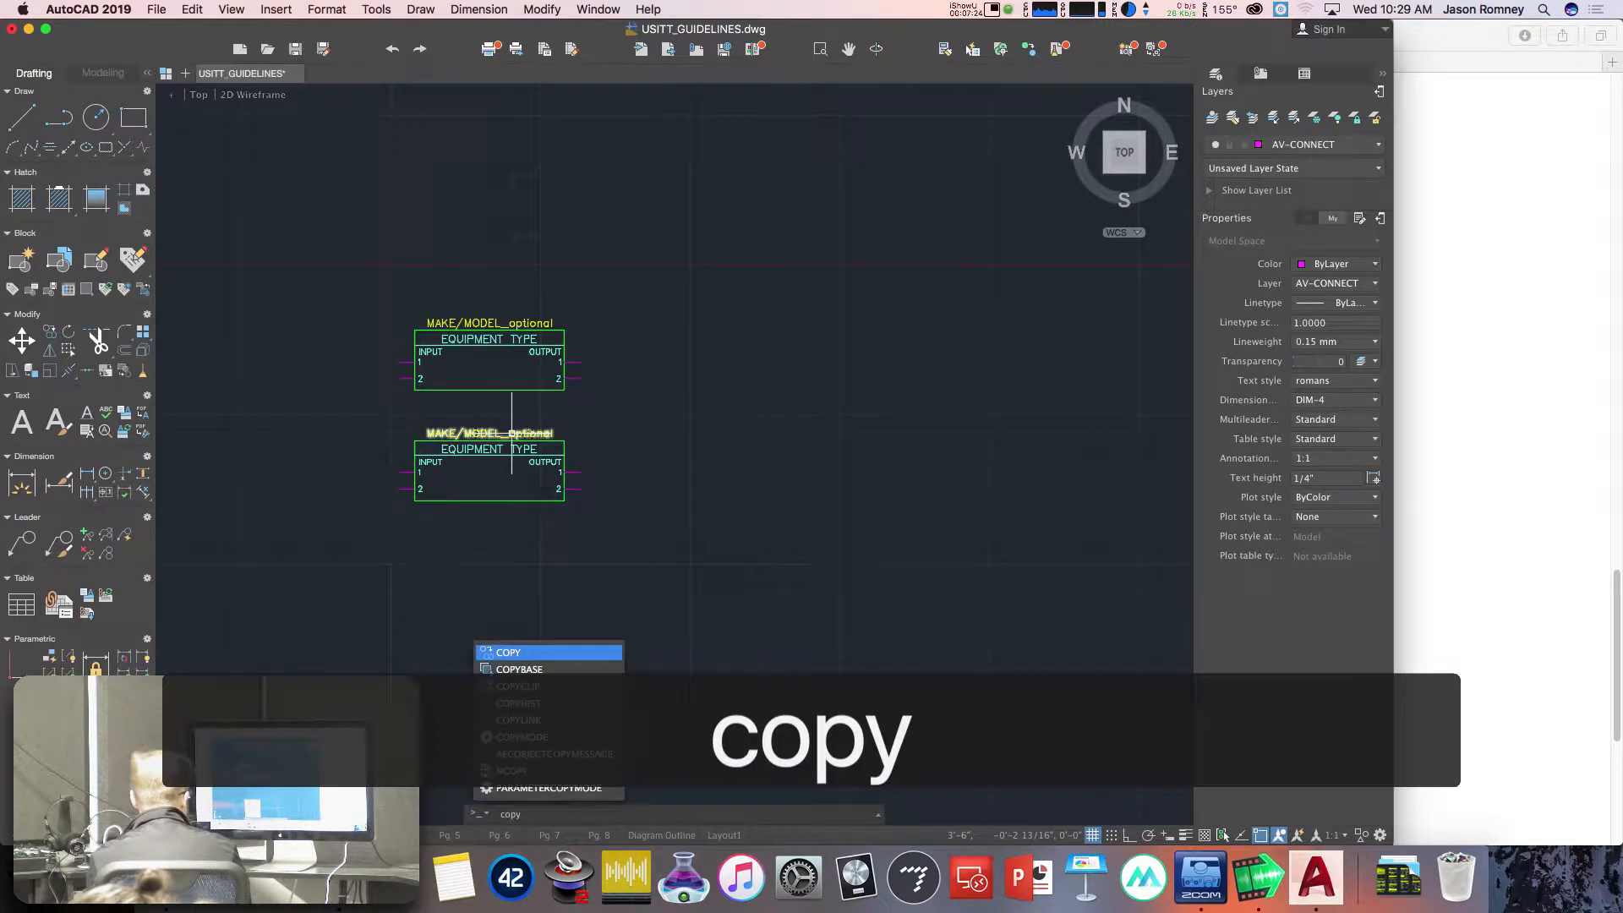
pyautogui.press('Return')
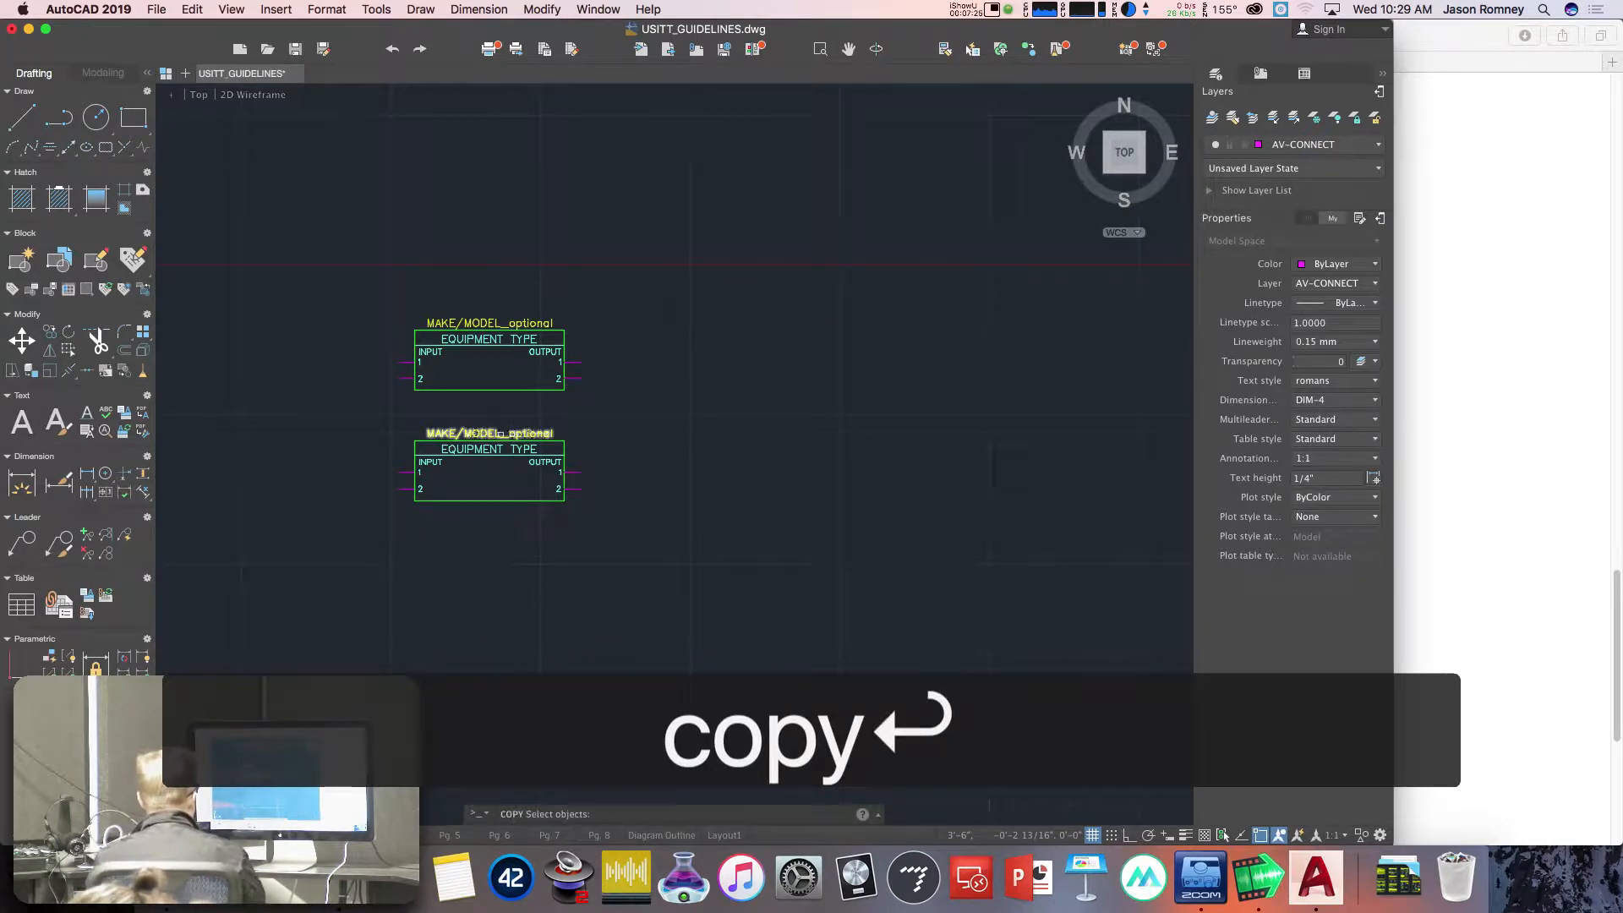
pyautogui.click(343, 413)
pyautogui.click(666, 538)
pyautogui.press('space')
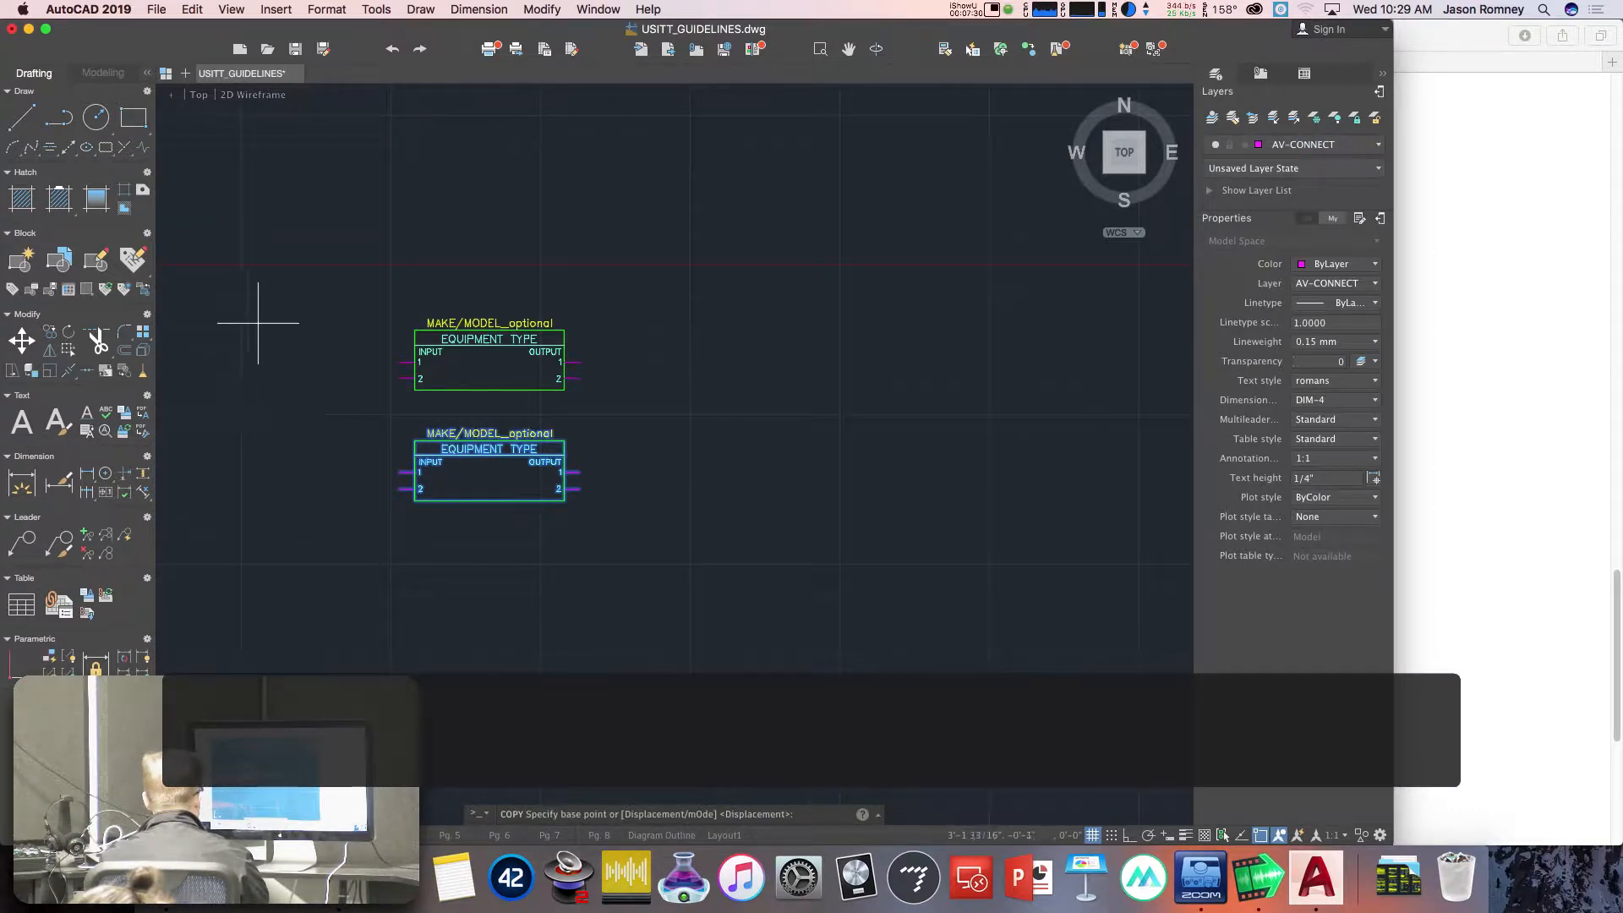
pyautogui.click(414, 329)
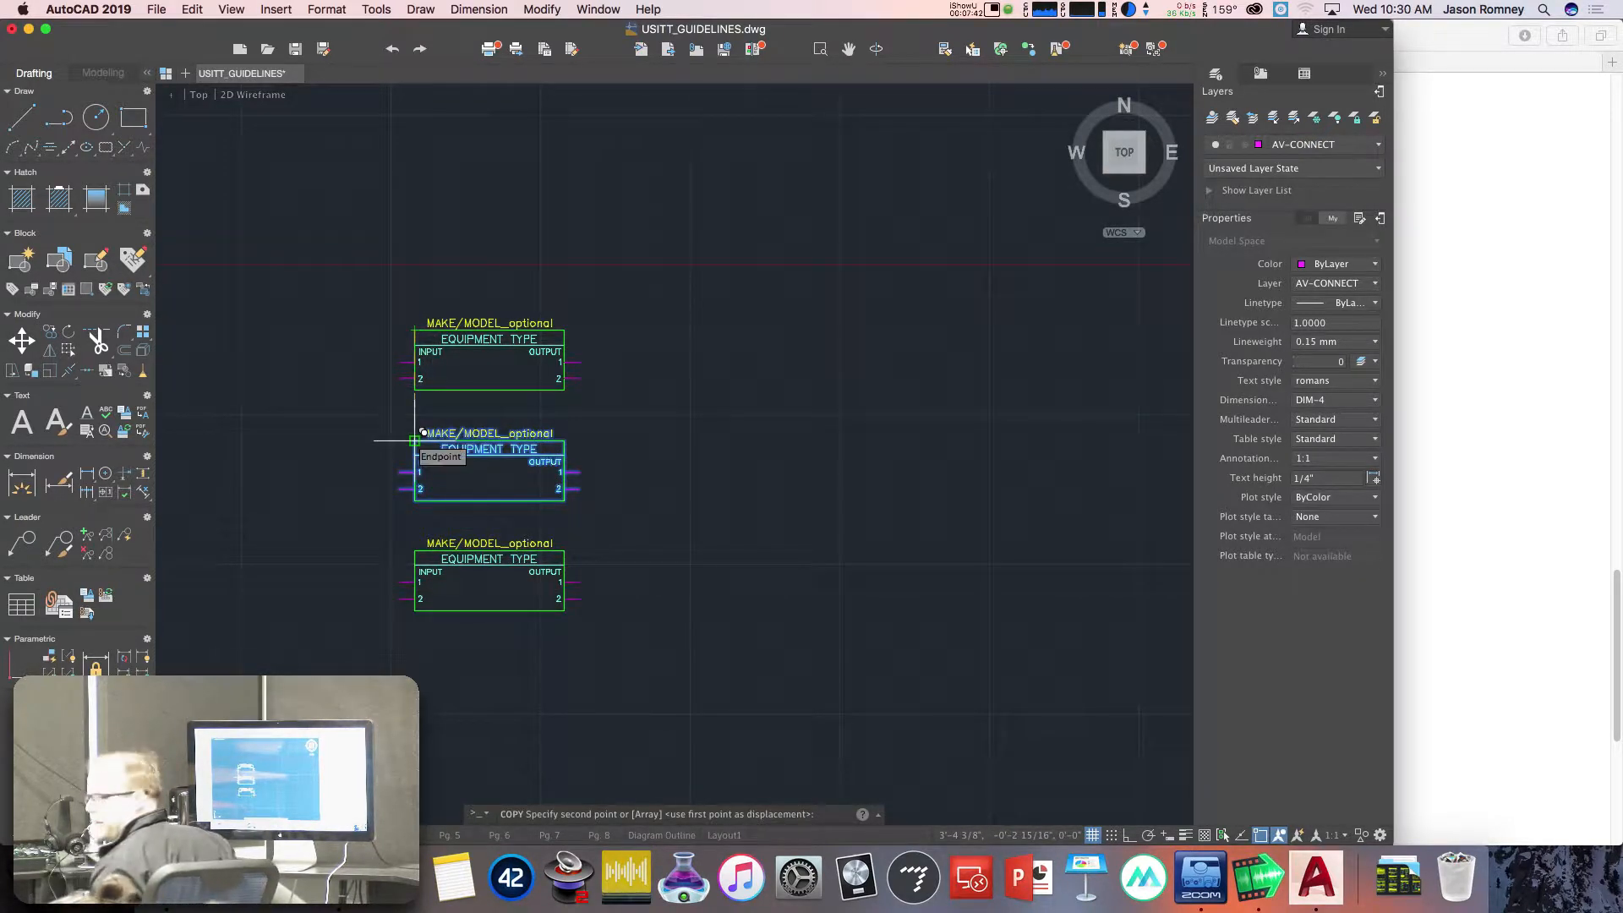
pyautogui.click(414, 440)
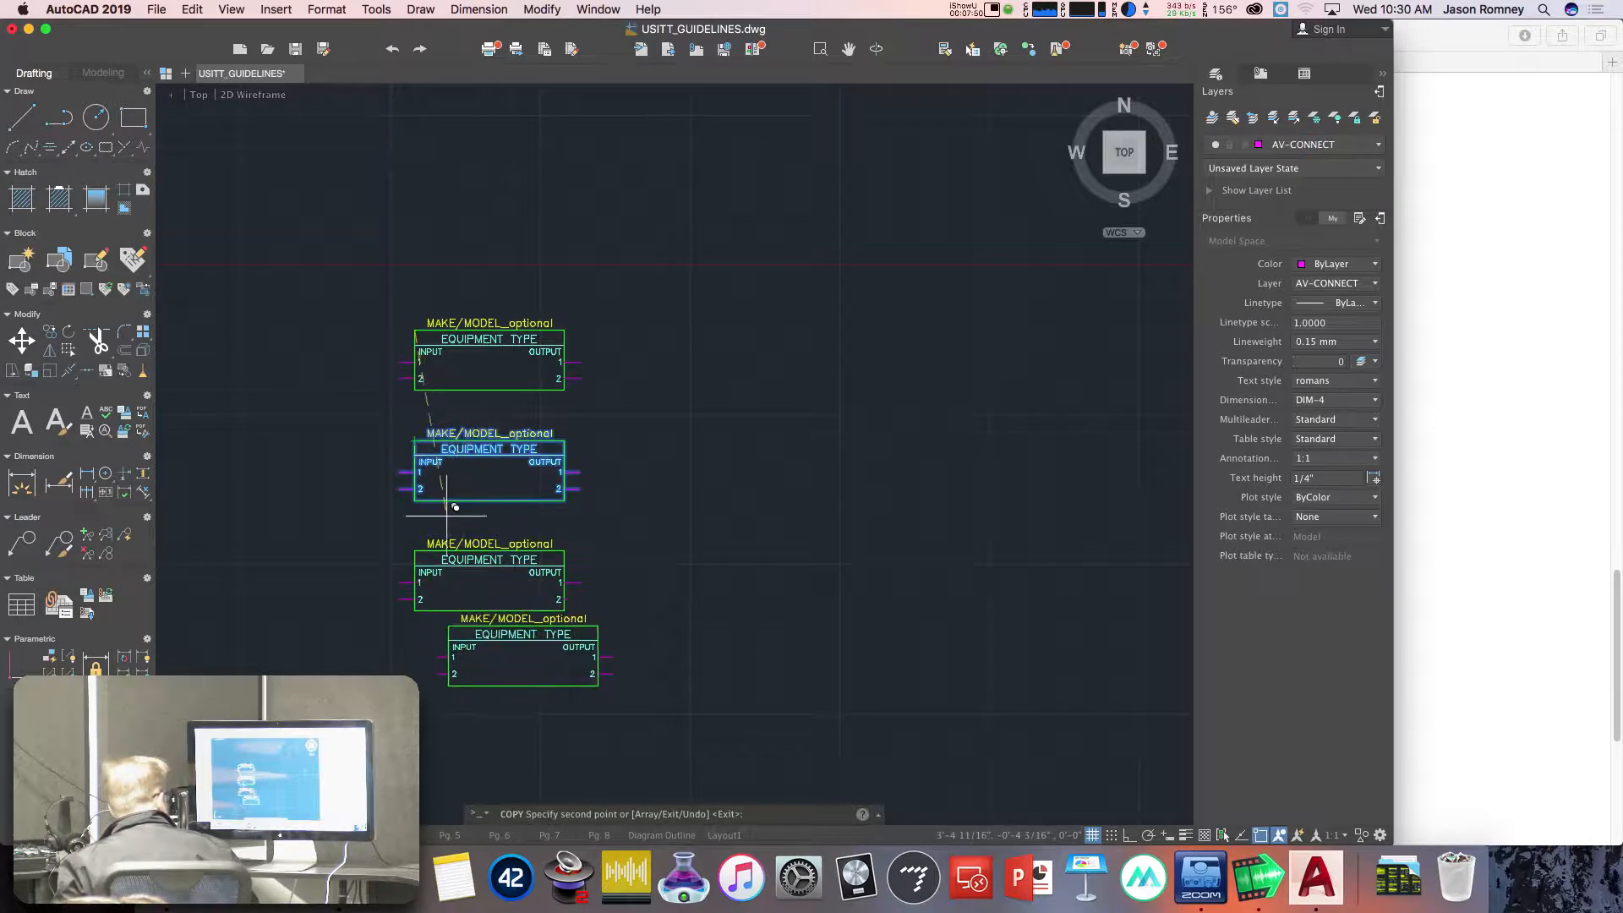
# Place two more evenly spaced copies down the column, snapping to each previous block's upper-left corner, and finish copying.
pyautogui.click(412, 555)
pyautogui.click(414, 662)
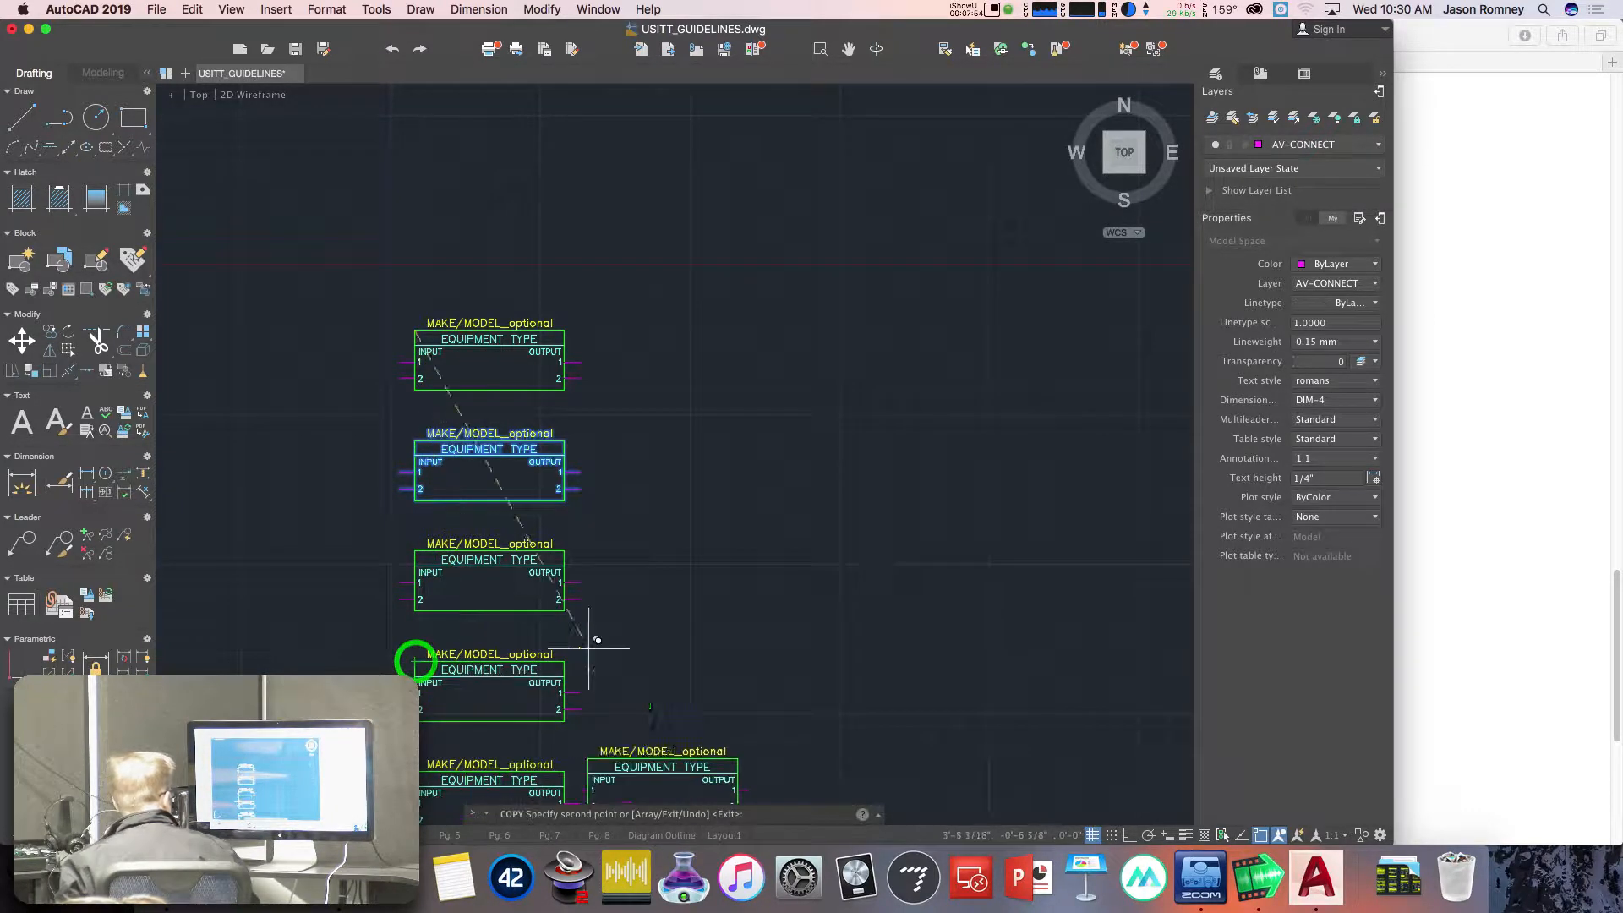
pyautogui.press('Escape')
pyautogui.scroll(-5, 616, 561)
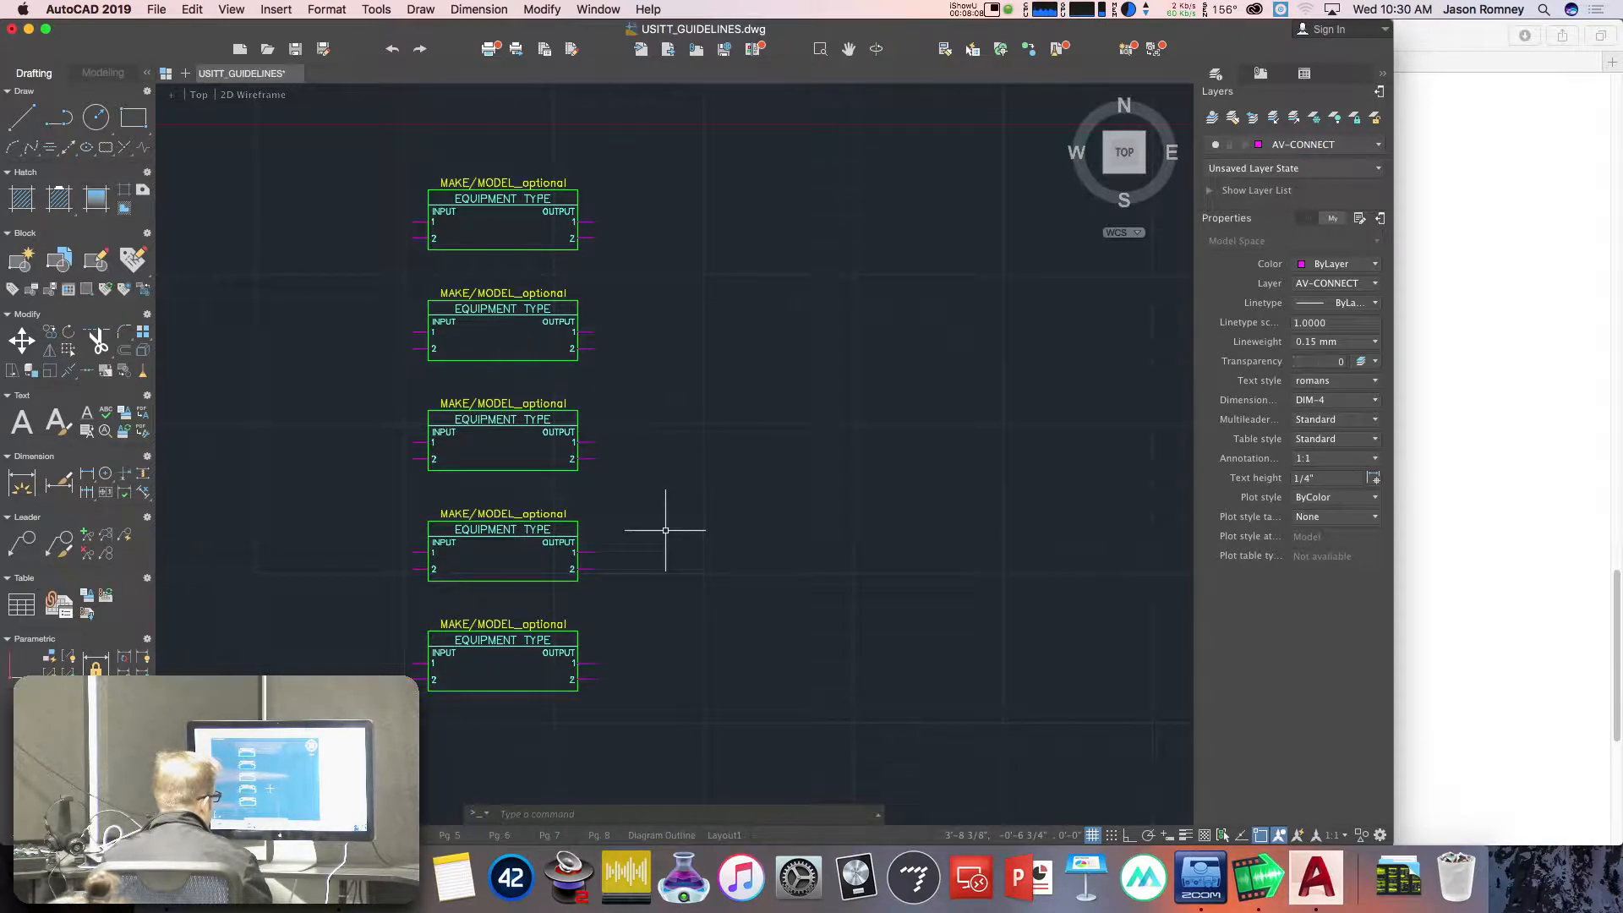
pyautogui.scroll(-3, 665, 533)
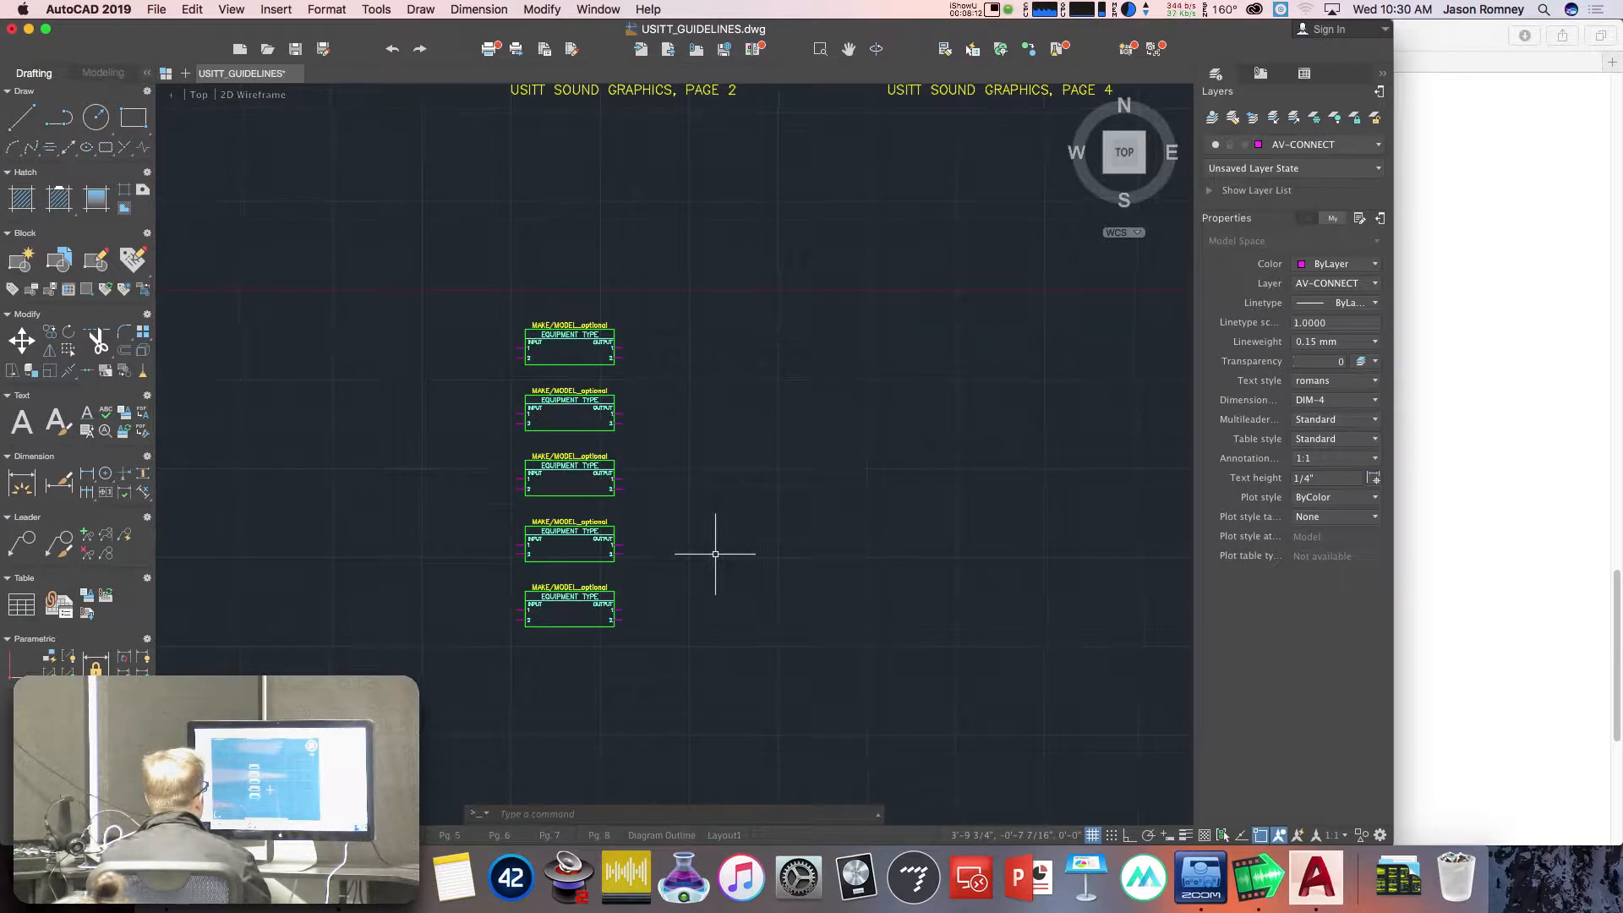
pyautogui.moveTo(718, 551); pyautogui.dragTo(495, 764, button='middle')
pyautogui.scroll(-5, 616, 561)
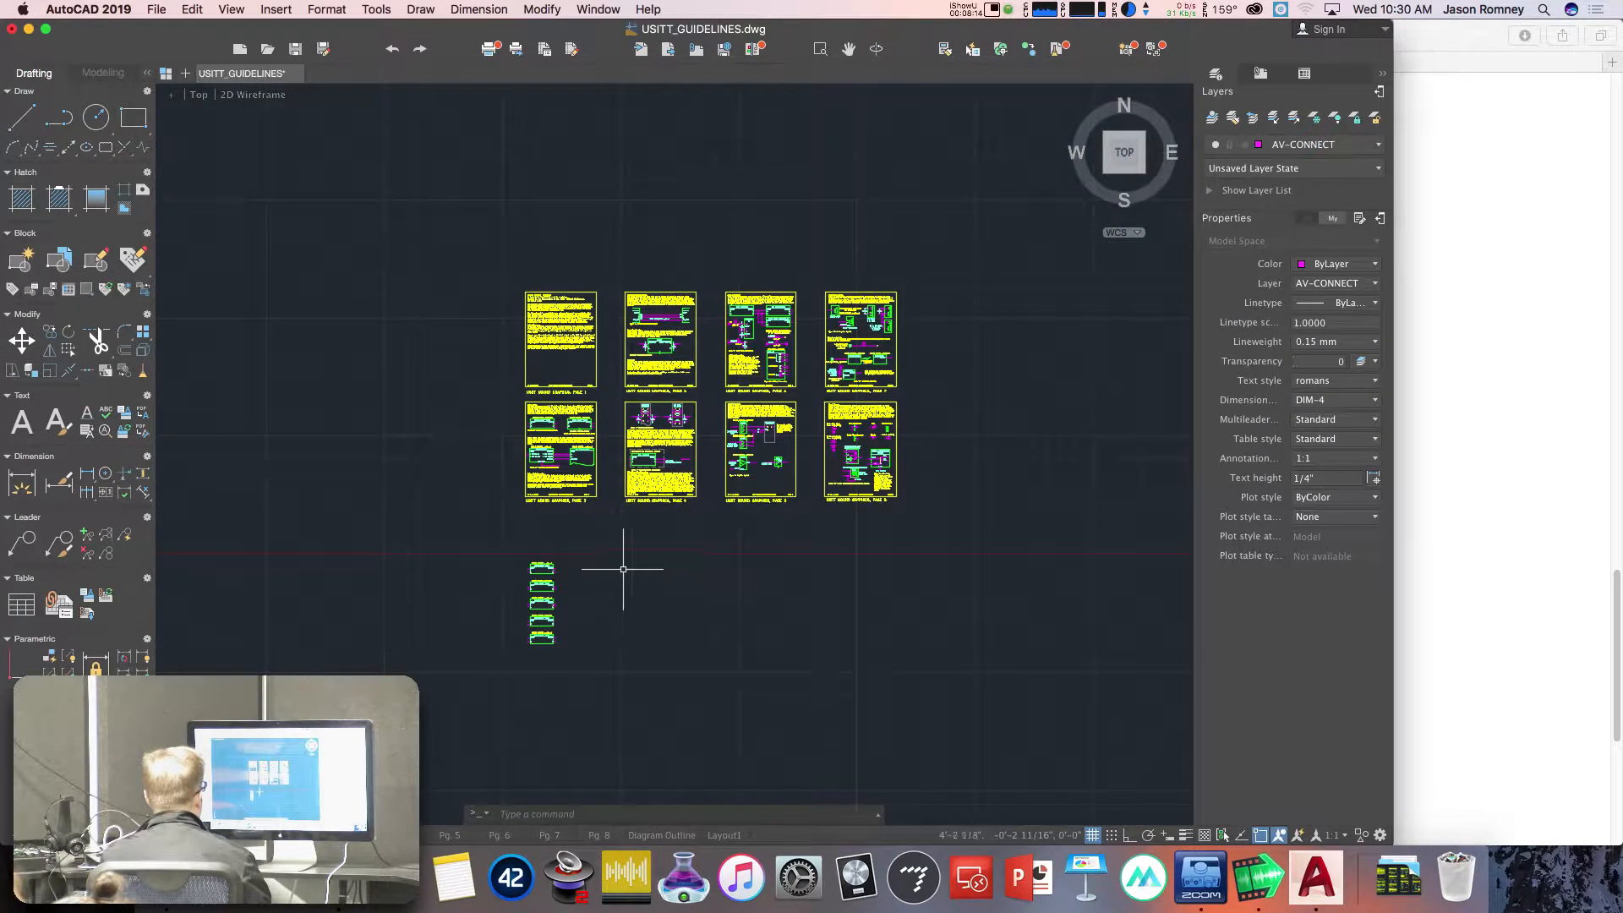
pyautogui.scroll(5, 725, 358)
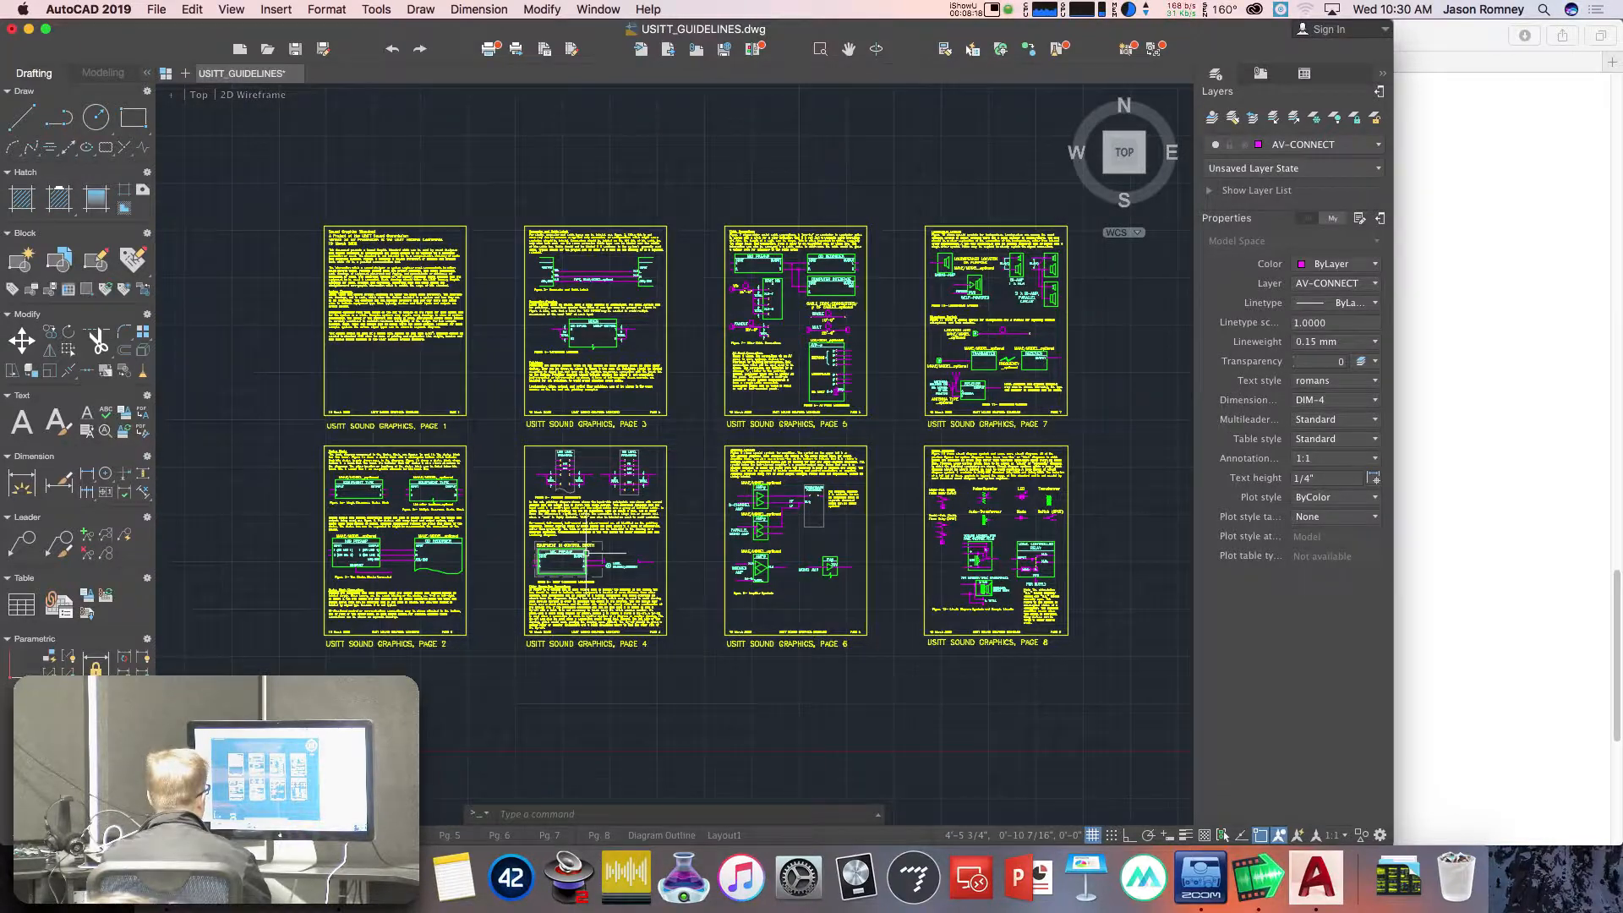
pyautogui.scroll(-1, 592, 562)
pyautogui.moveTo(592, 557); pyautogui.dragTo(591, 379, button='middle')
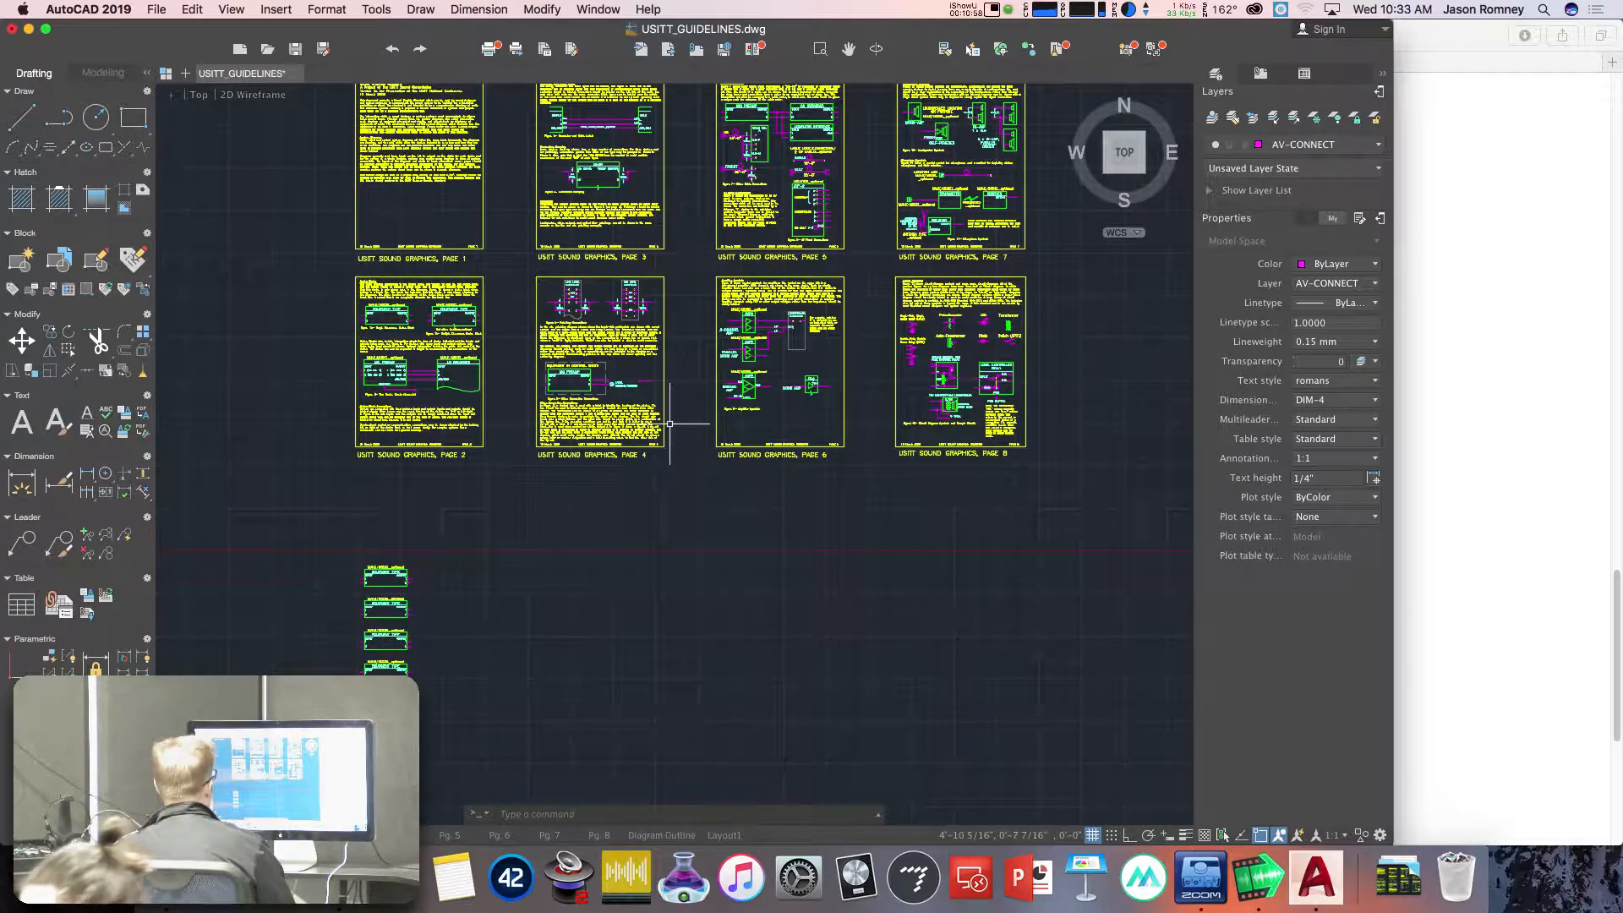
# Copy the Figure 8 AV panel block from page 5 by its upper-left corner into the empty space right of the device column.
pyautogui.scroll(5, 810, 170)
pyautogui.scroll(10, 811, 170)
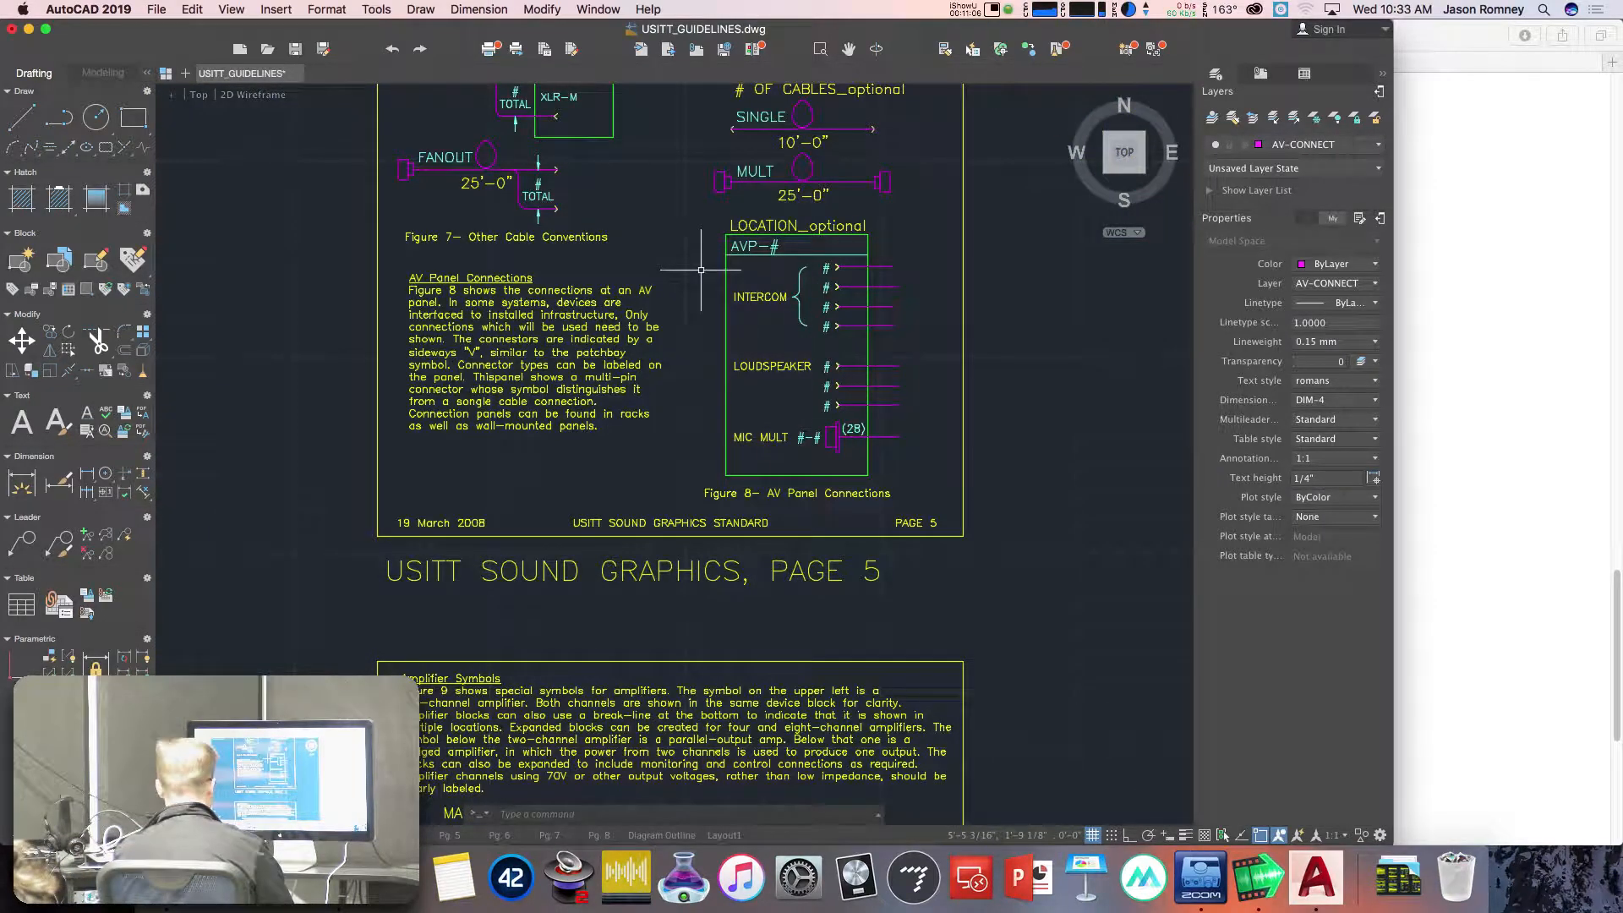
pyautogui.write('copy')
pyautogui.press('Return')
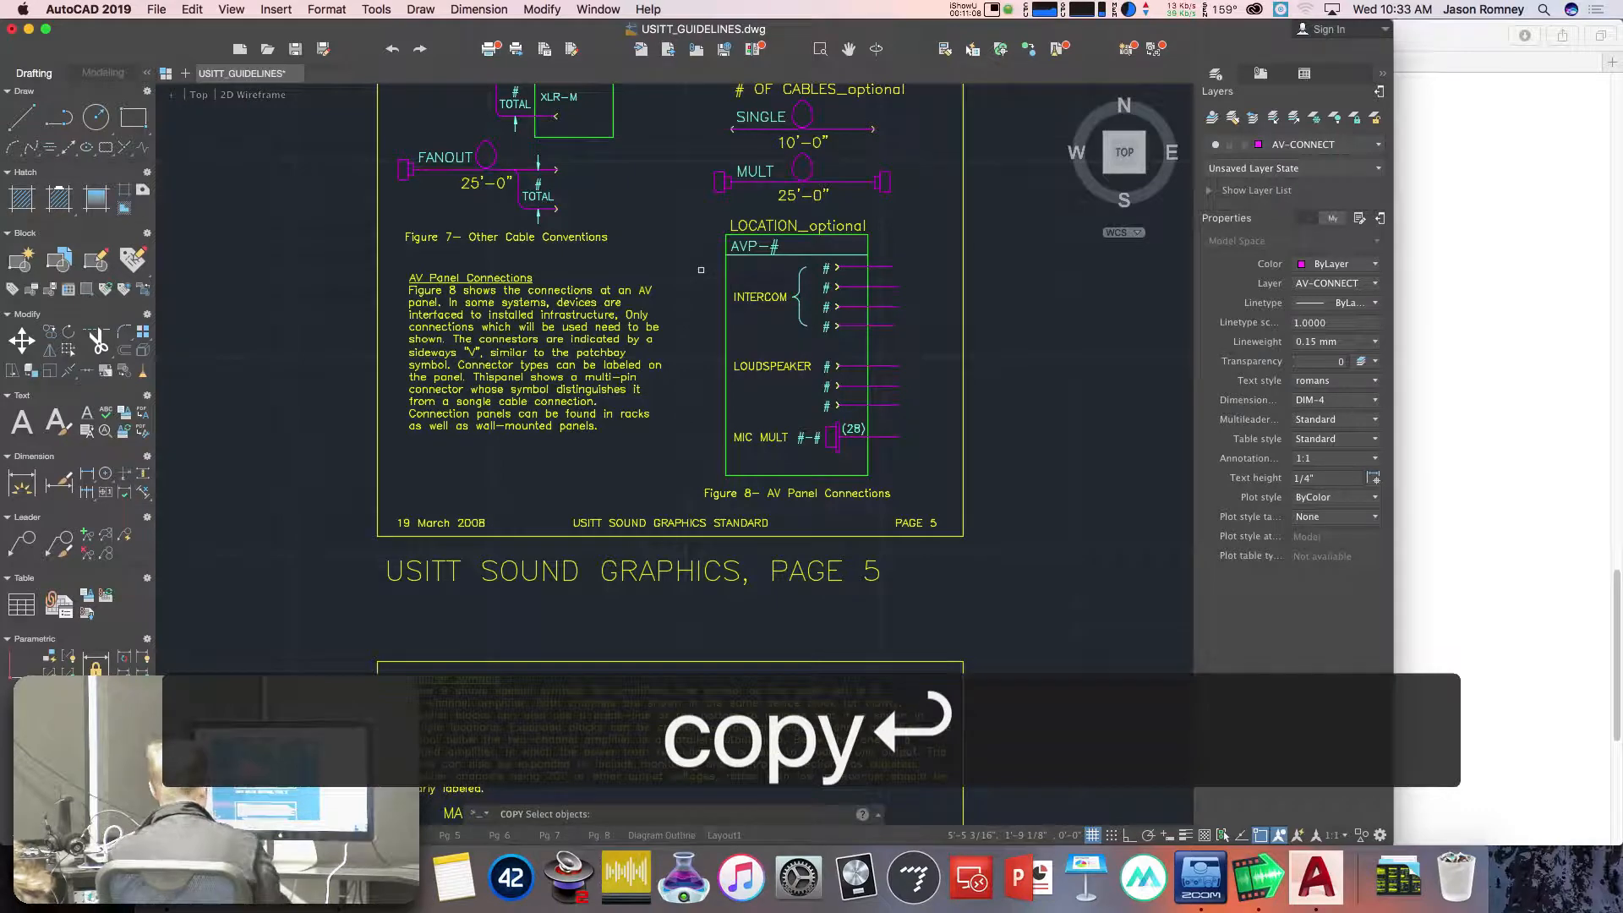
pyautogui.click(706, 209)
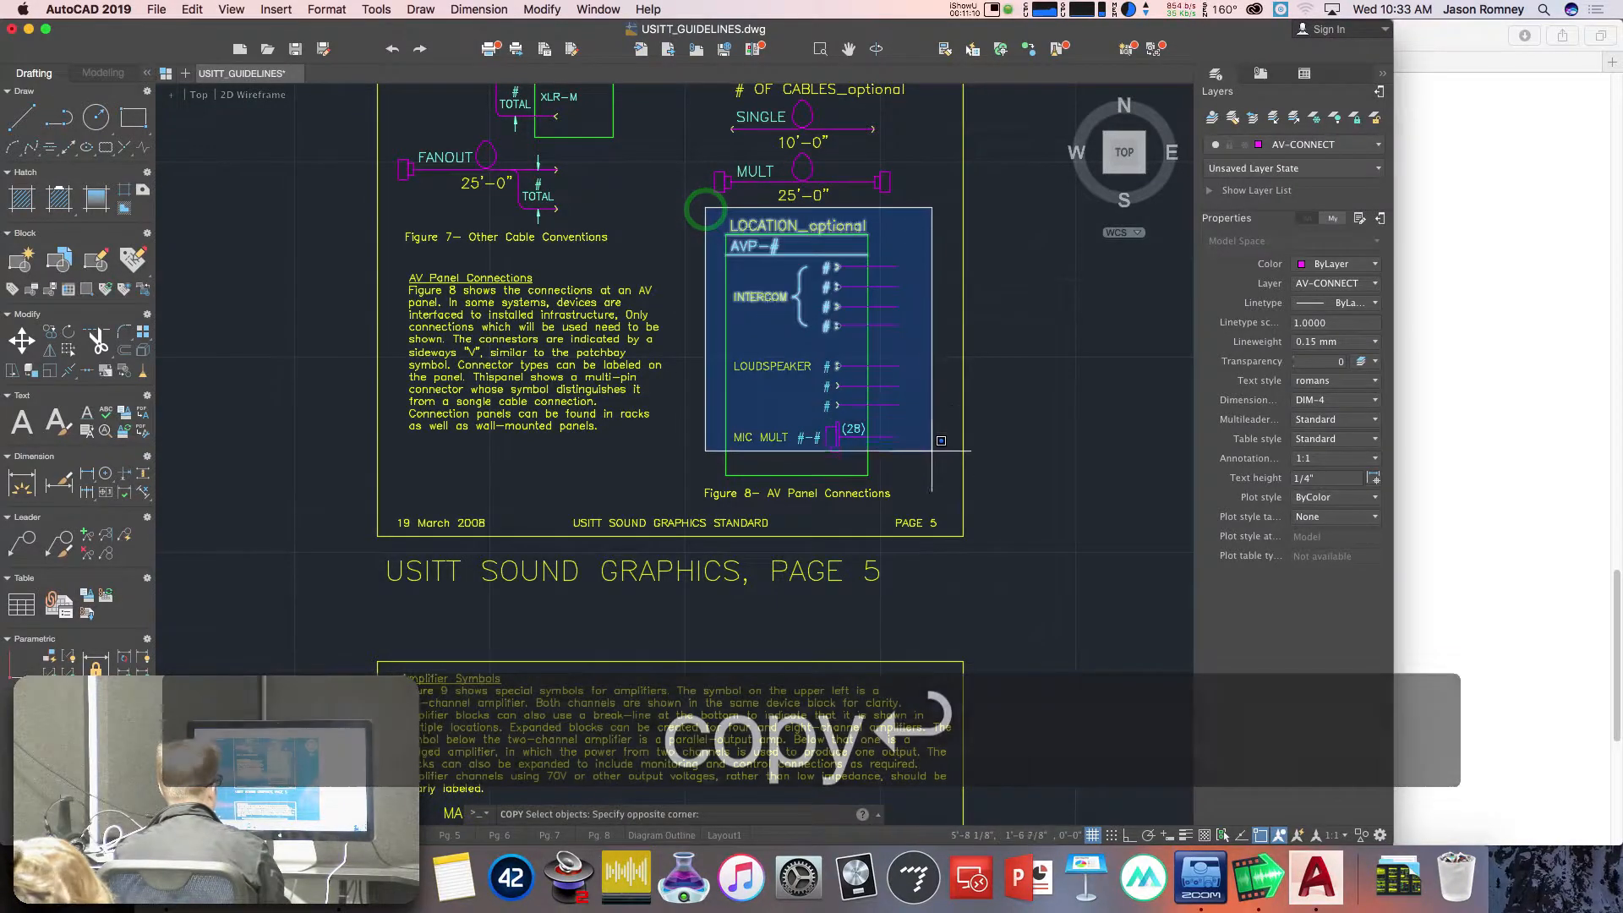
pyautogui.click(926, 479)
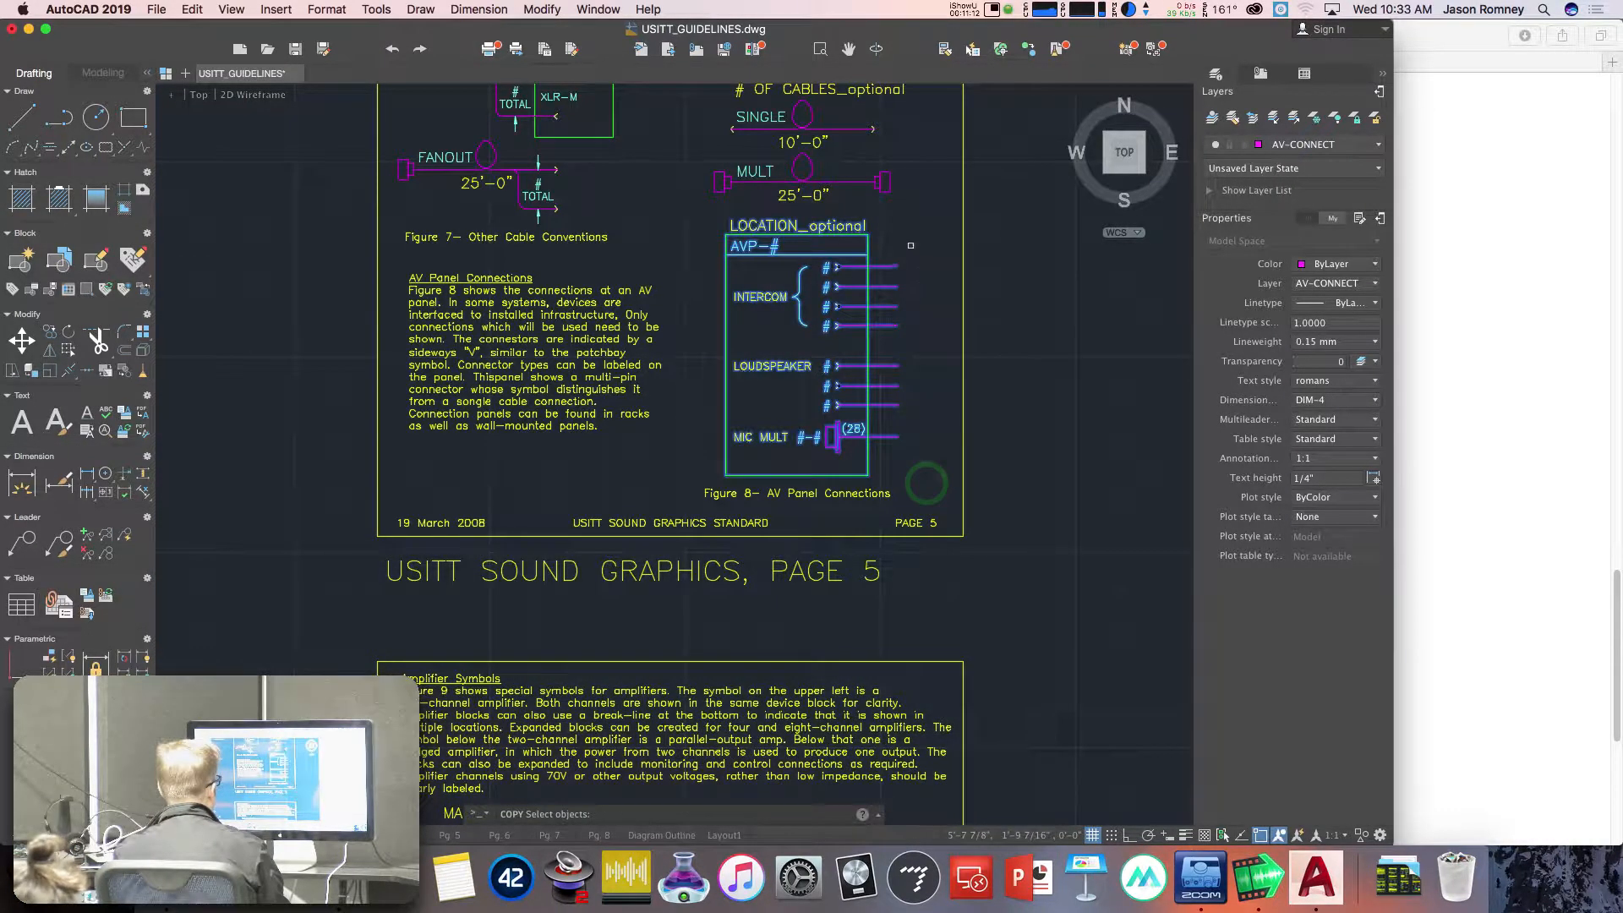
pyautogui.press('Return')
pyautogui.click(725, 239)
pyautogui.scroll(-5, 727, 245)
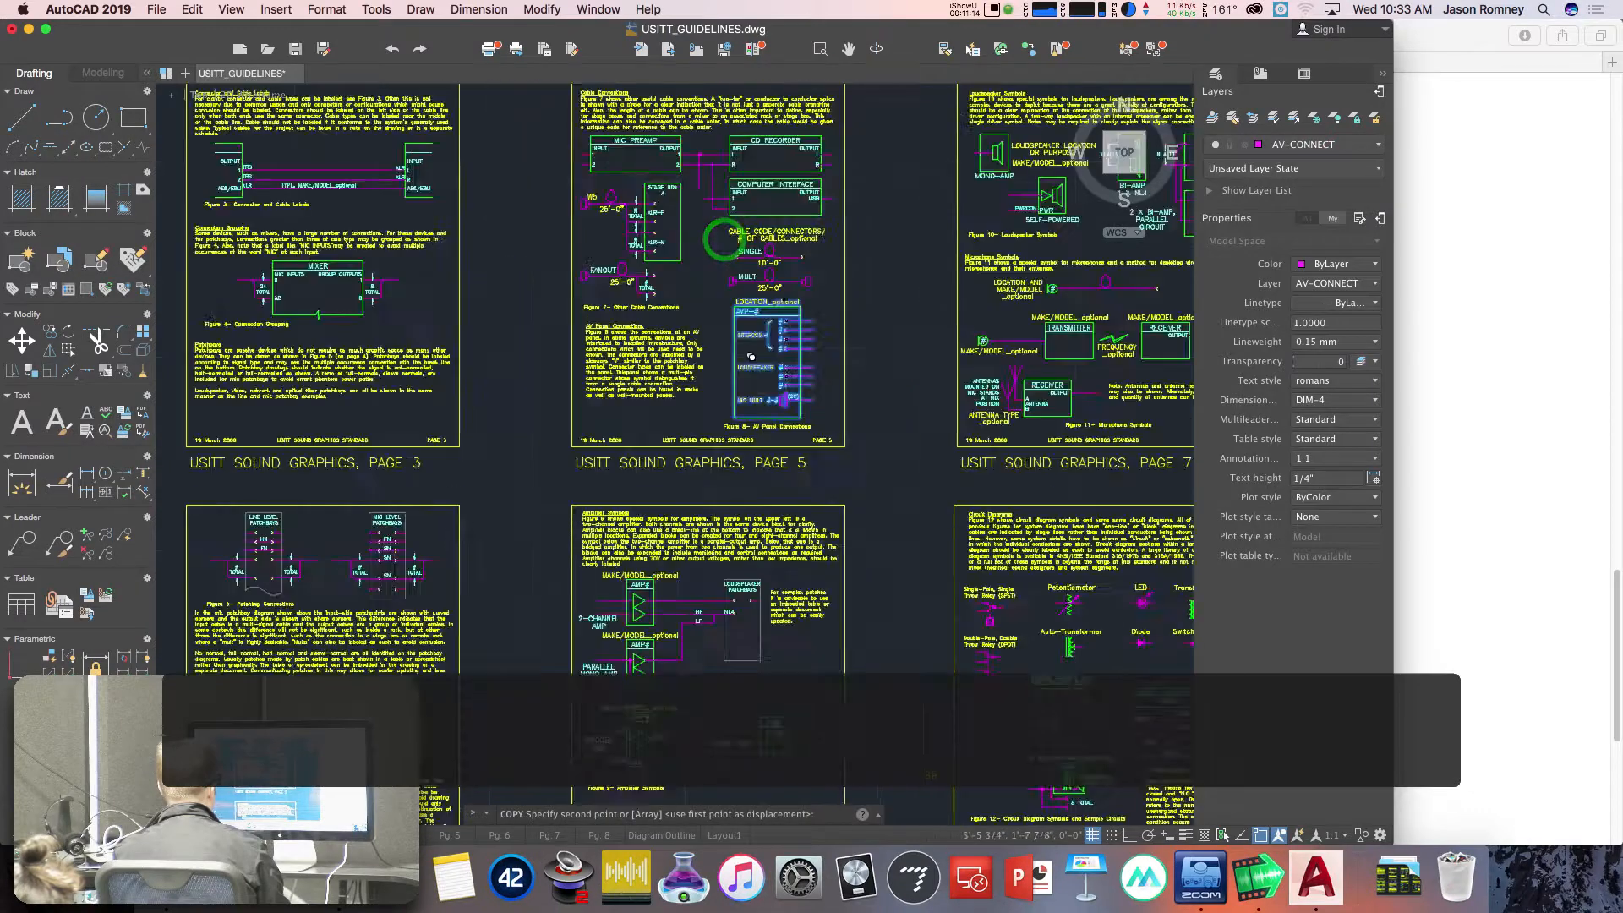
pyautogui.moveTo(616, 645); pyautogui.dragTo(714, 188, button='middle')
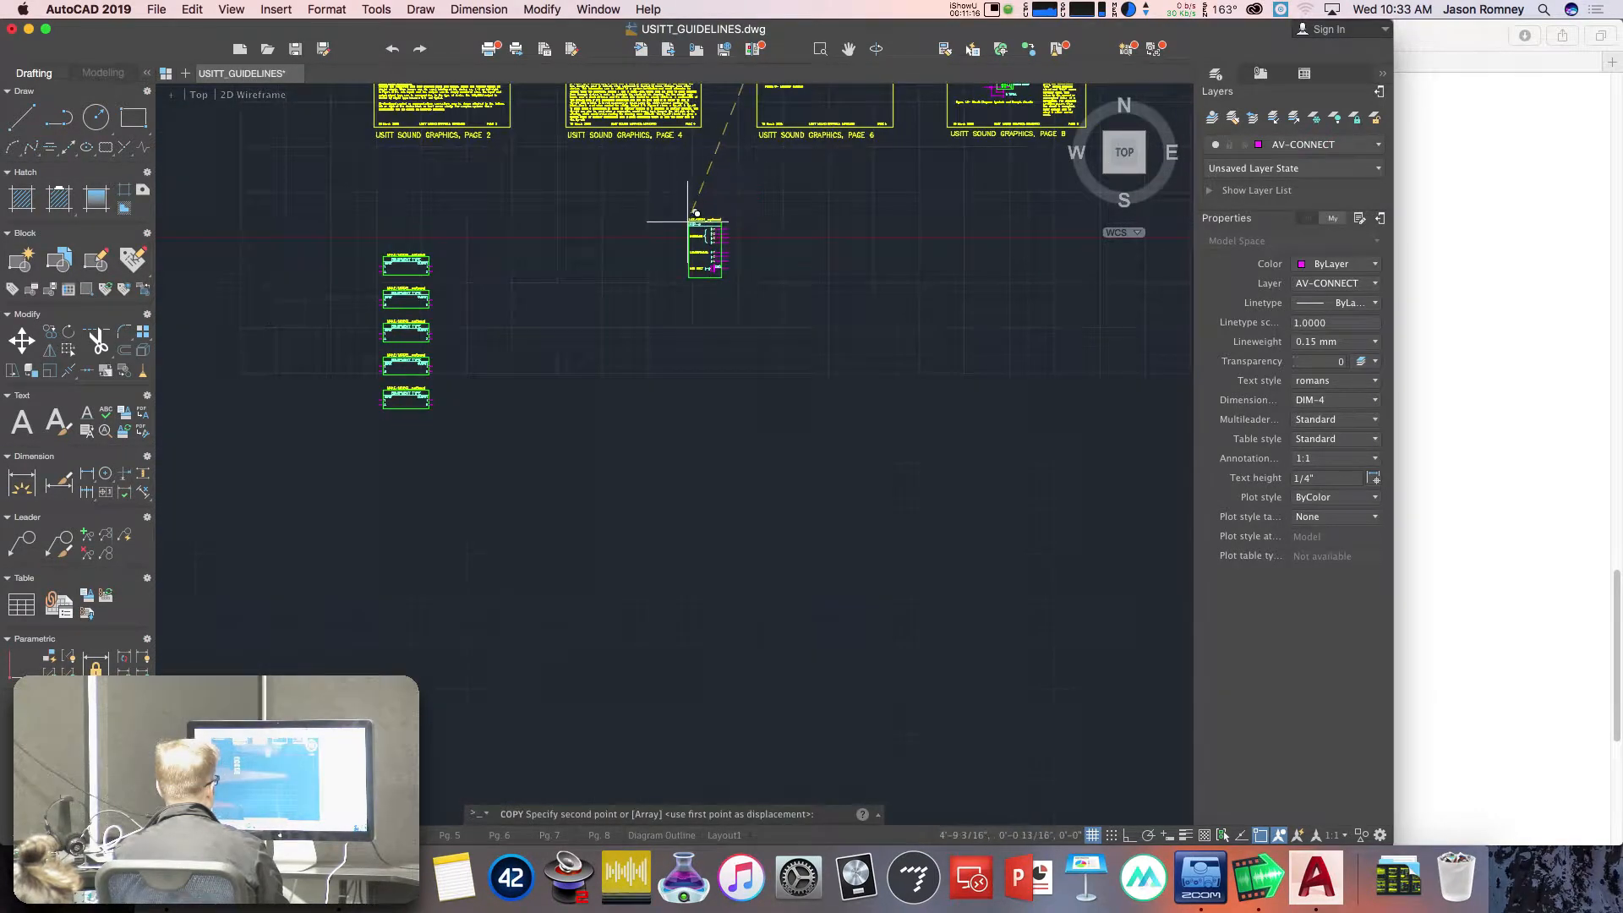
pyautogui.press('Escape')
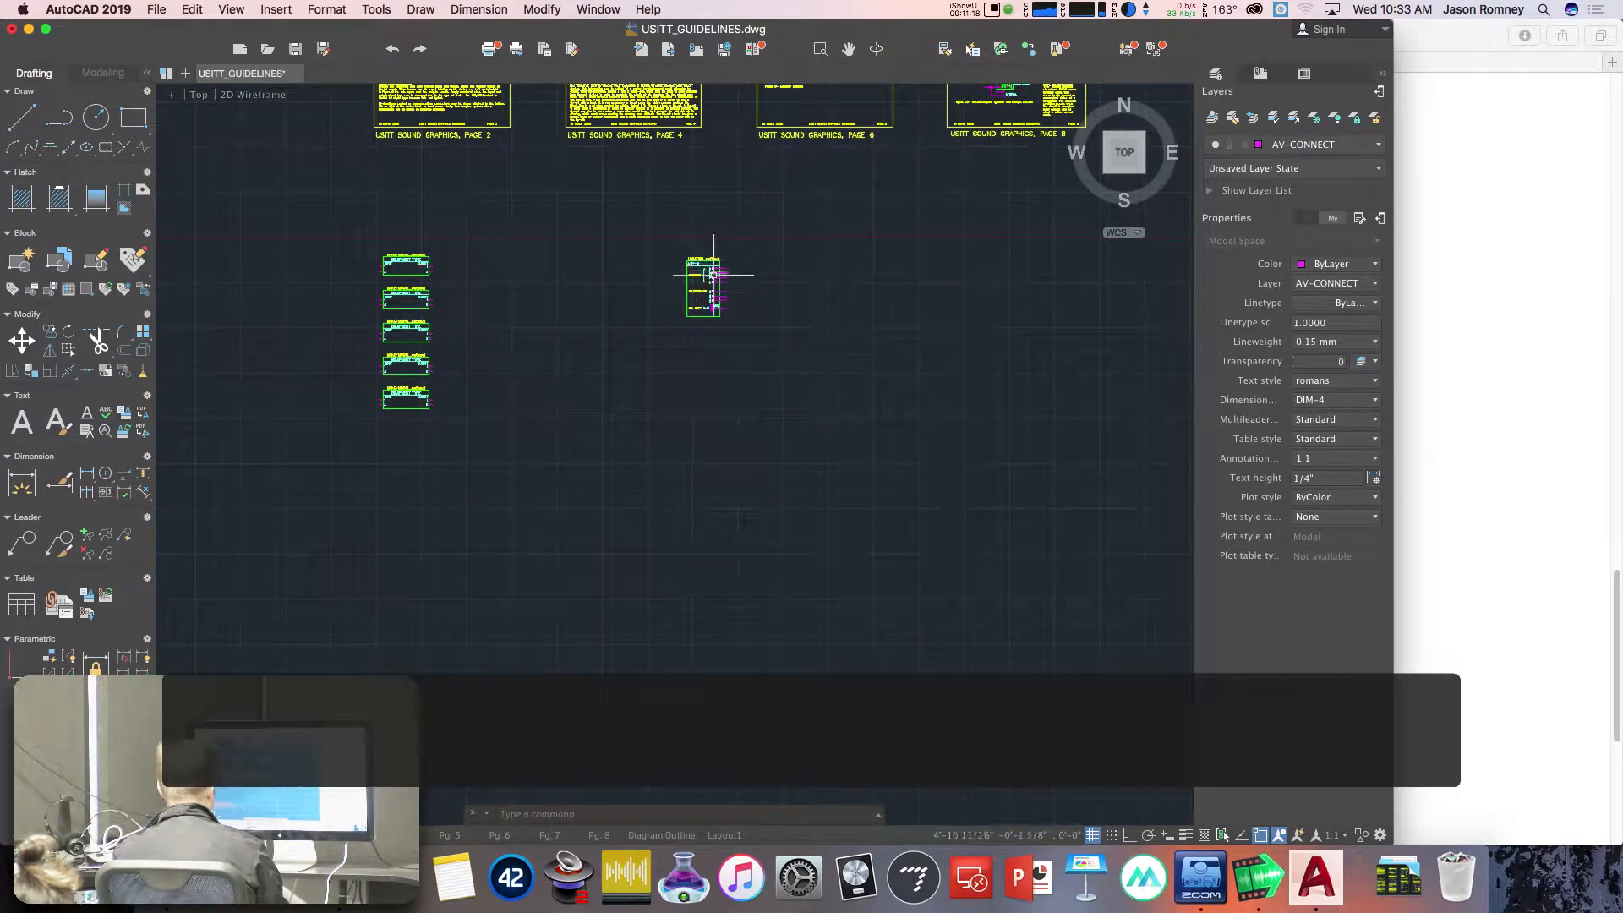
# Mirror the copied AV panel's connectors and labels about the box's vertical centerline, snapping to midpoints and erasing the source objects.
pyautogui.scroll(1, 713, 270)
pyautogui.scroll(5, 712, 273)
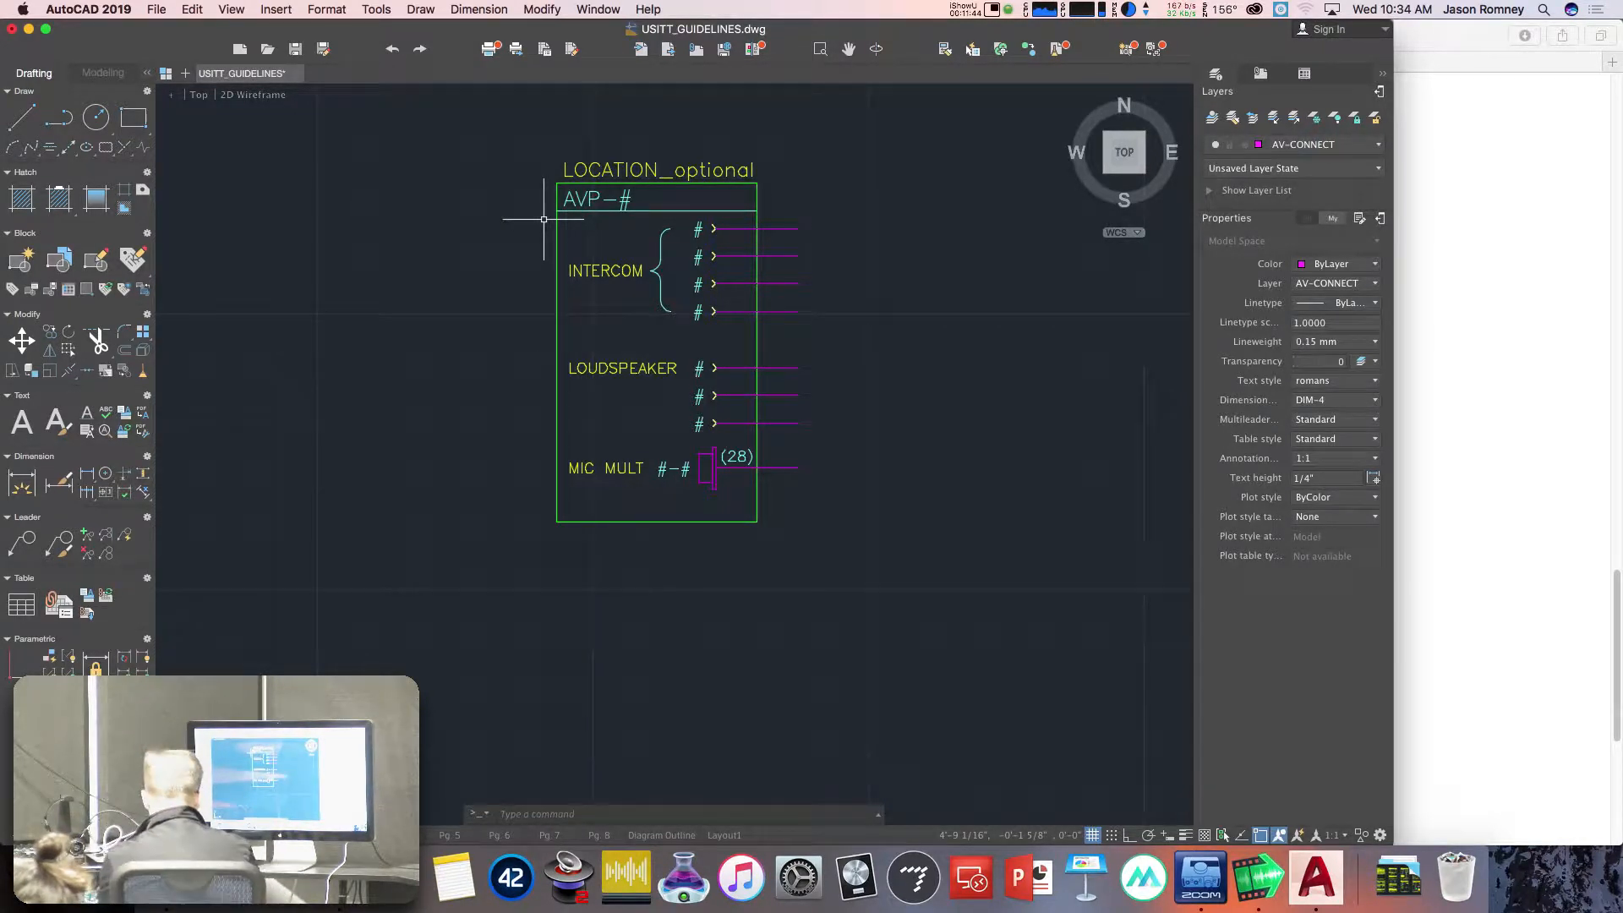
pyautogui.write('mi')
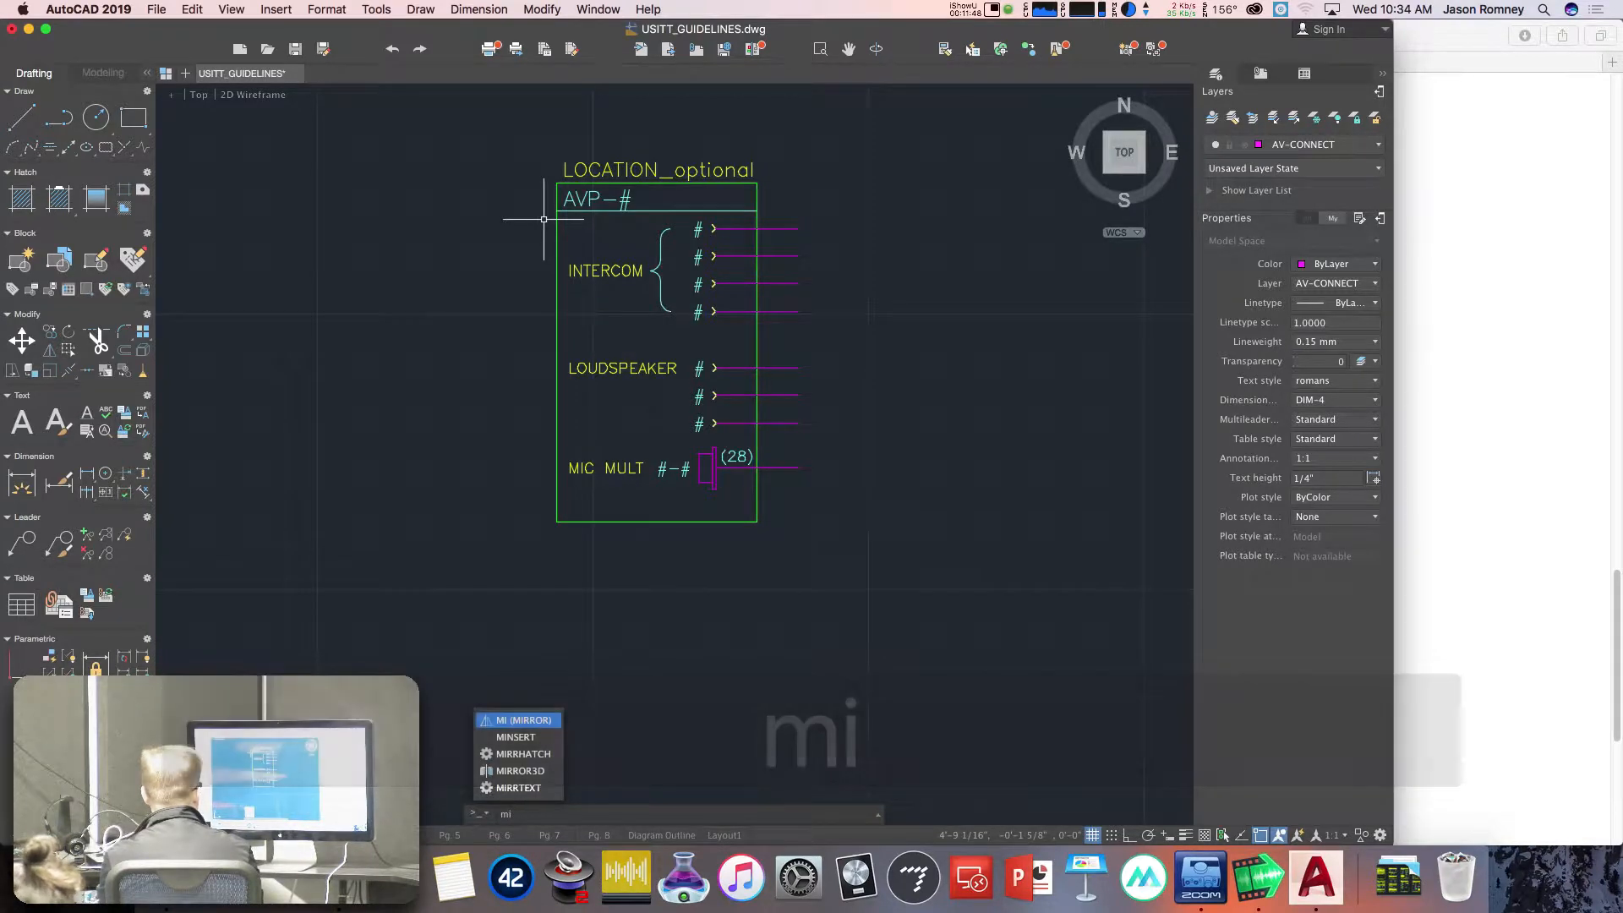
pyautogui.press('Return')
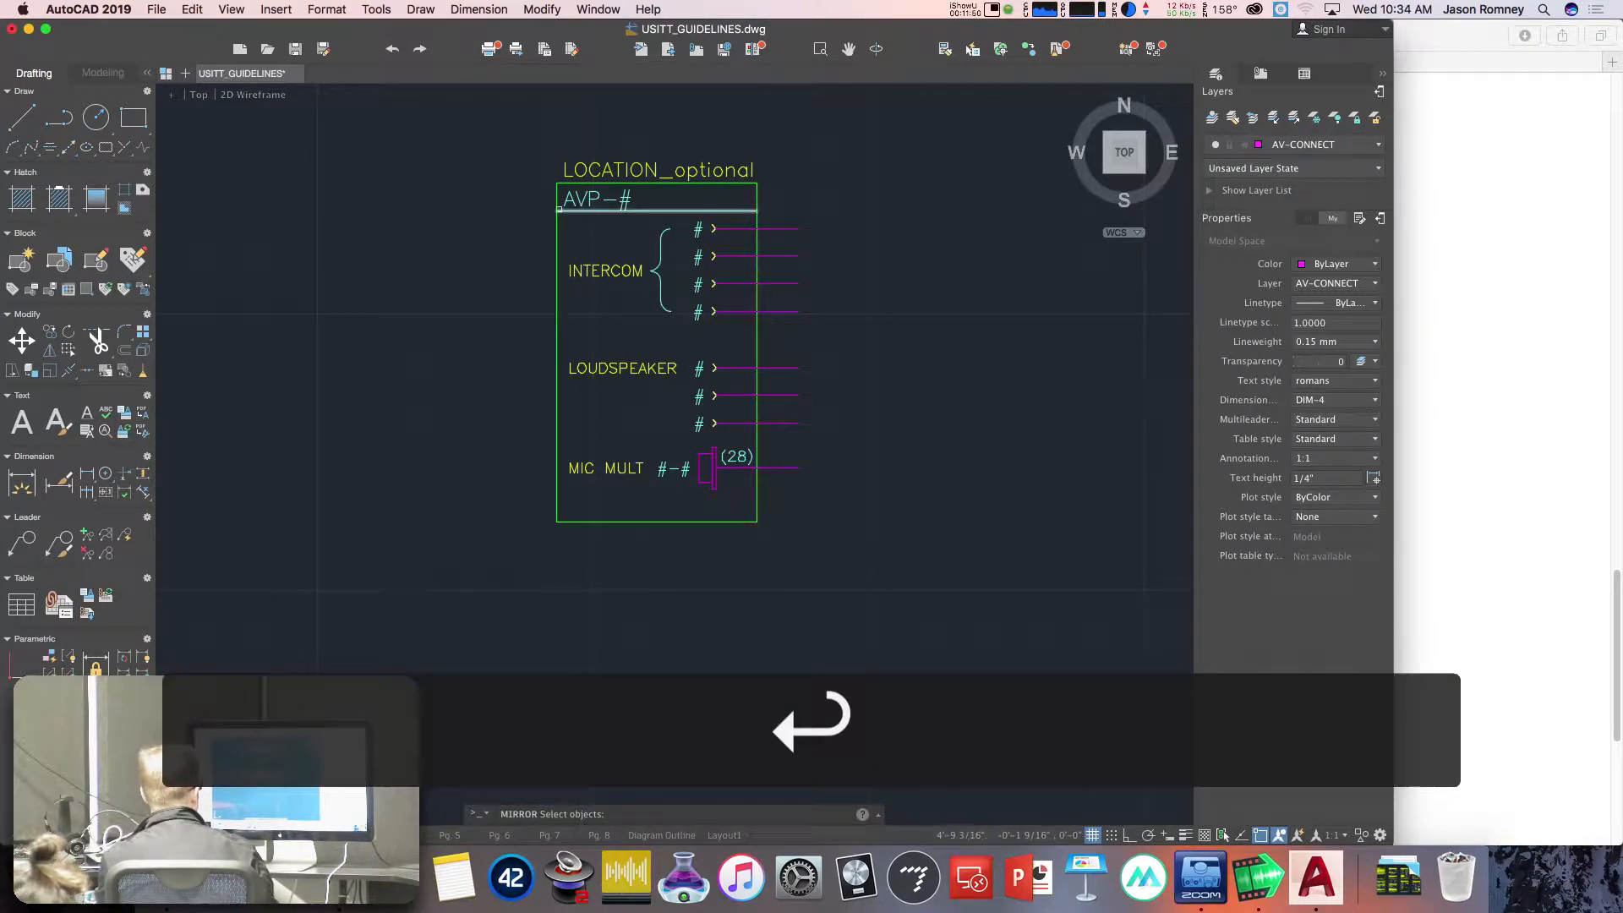
pyautogui.click(530, 216)
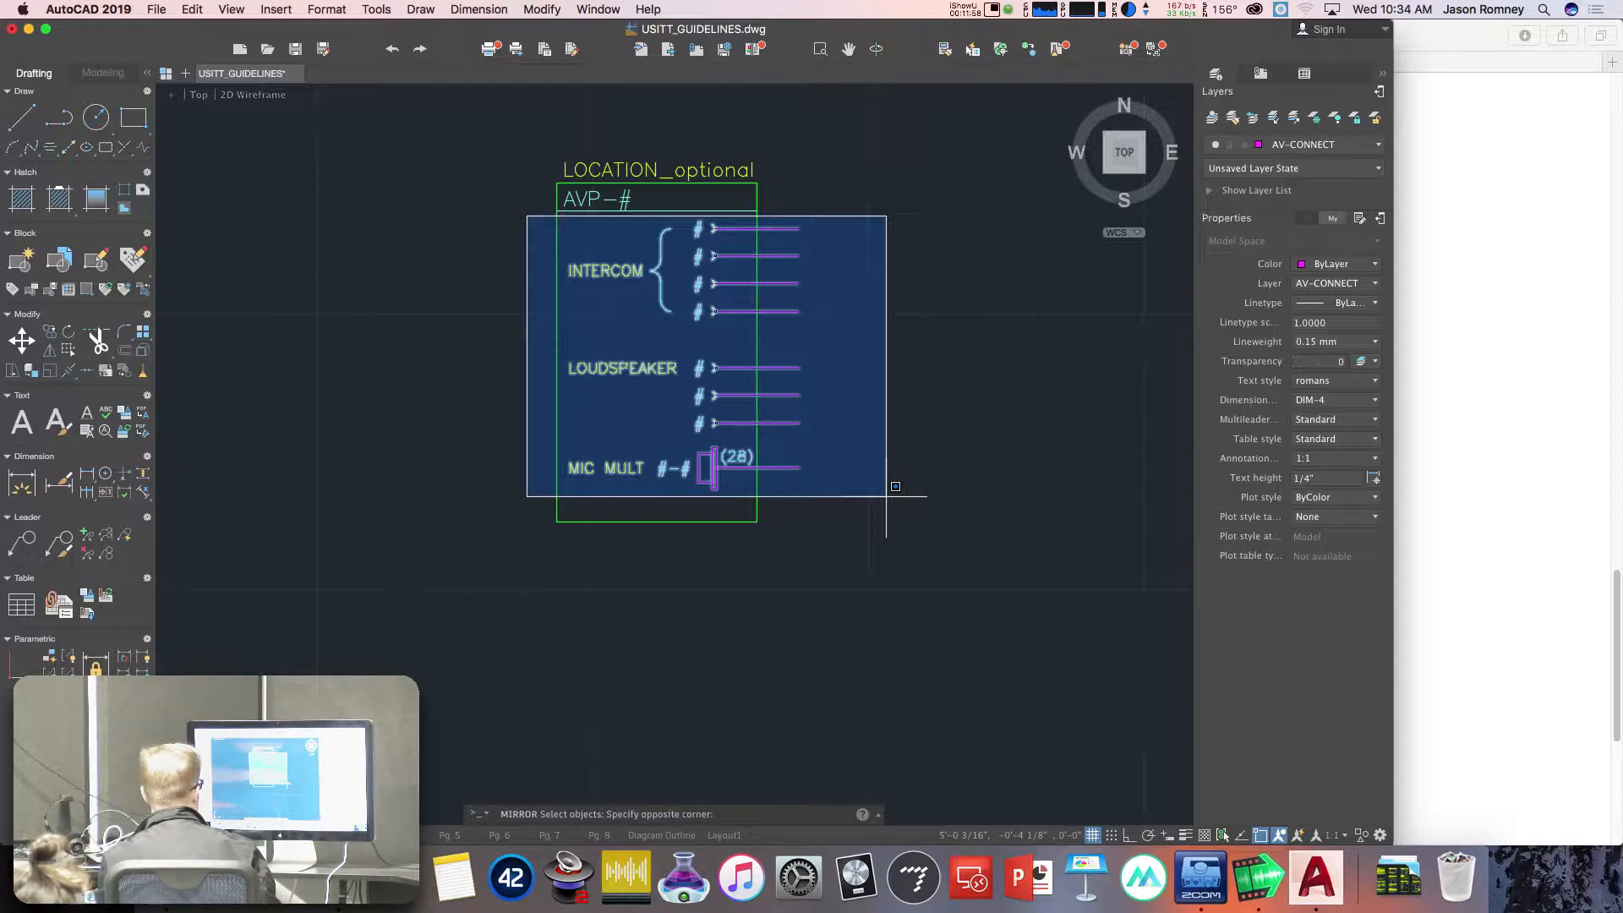
pyautogui.click(886, 496)
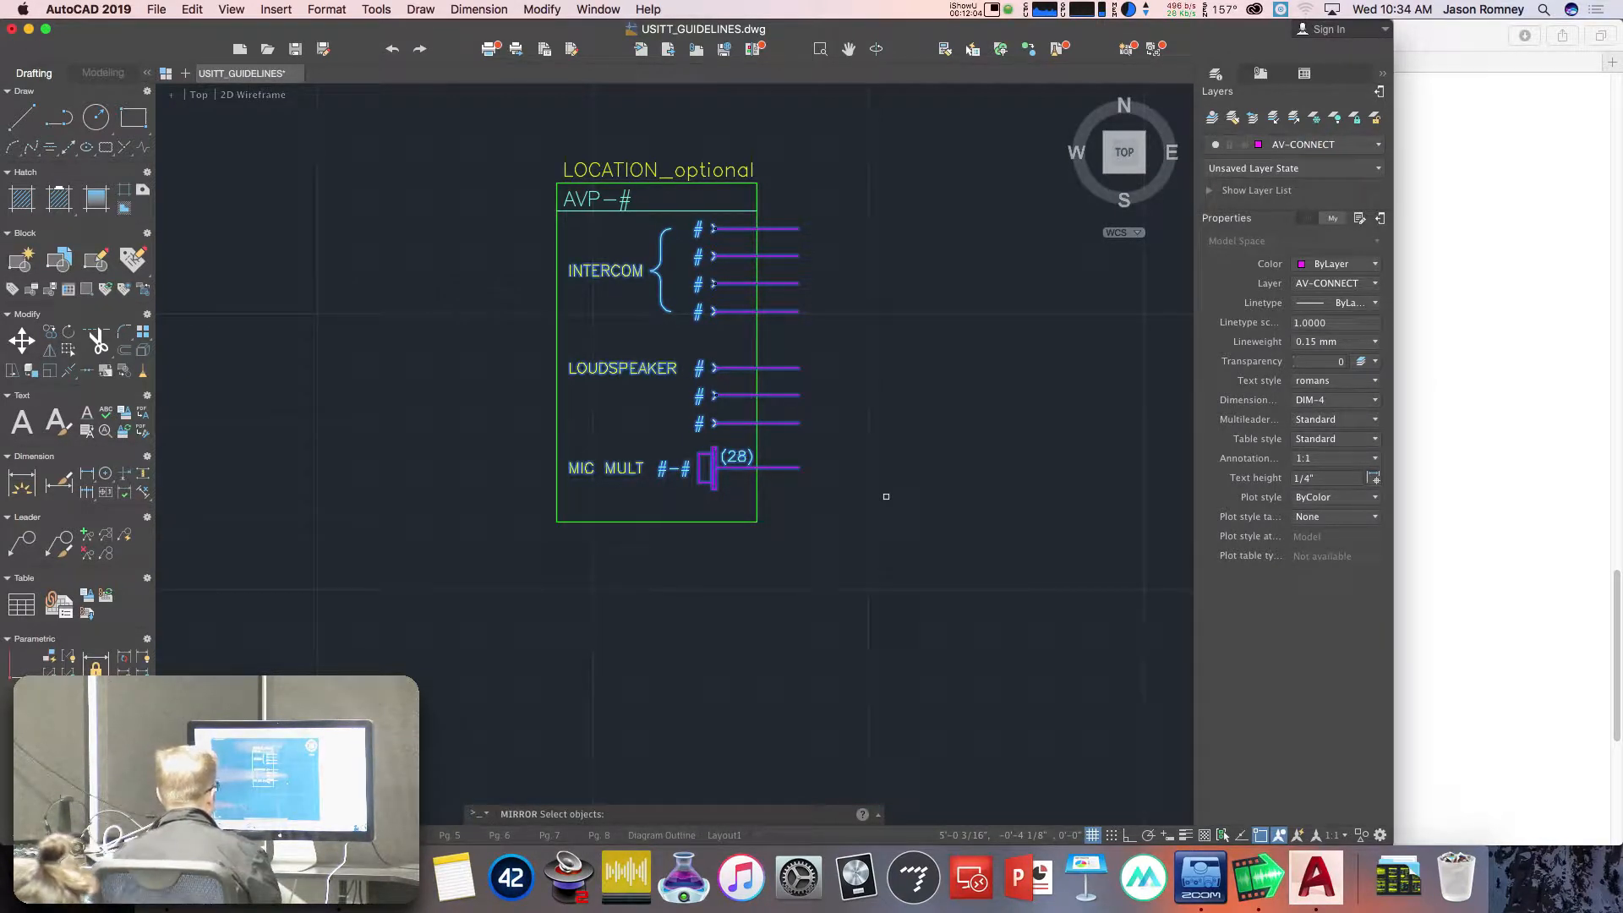
pyautogui.press('Return')
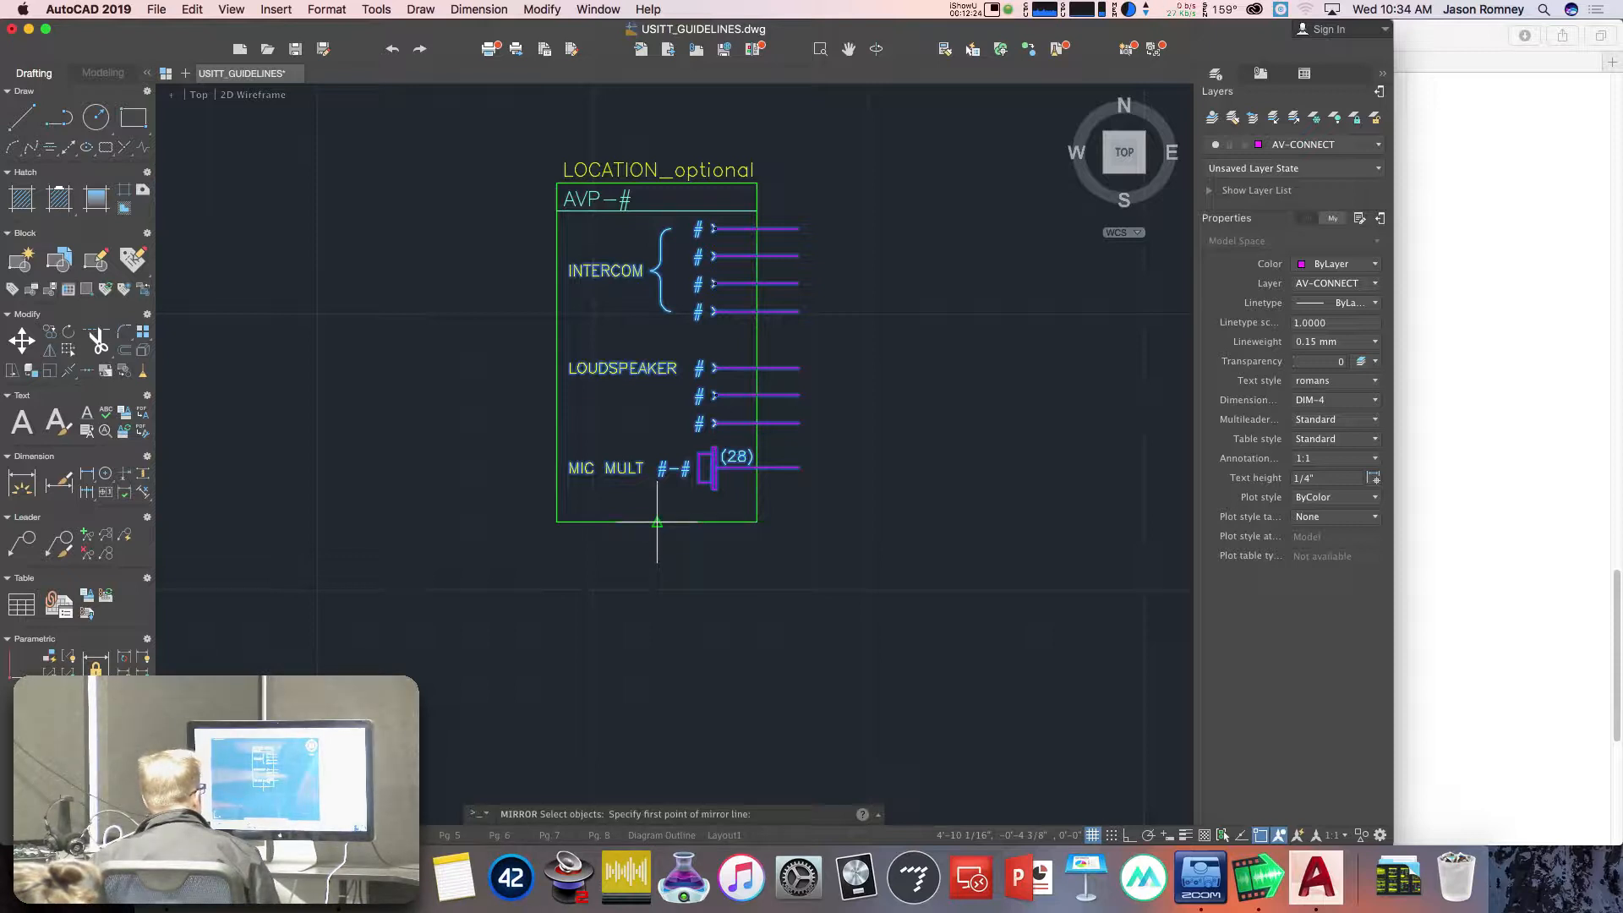
pyautogui.click(657, 521)
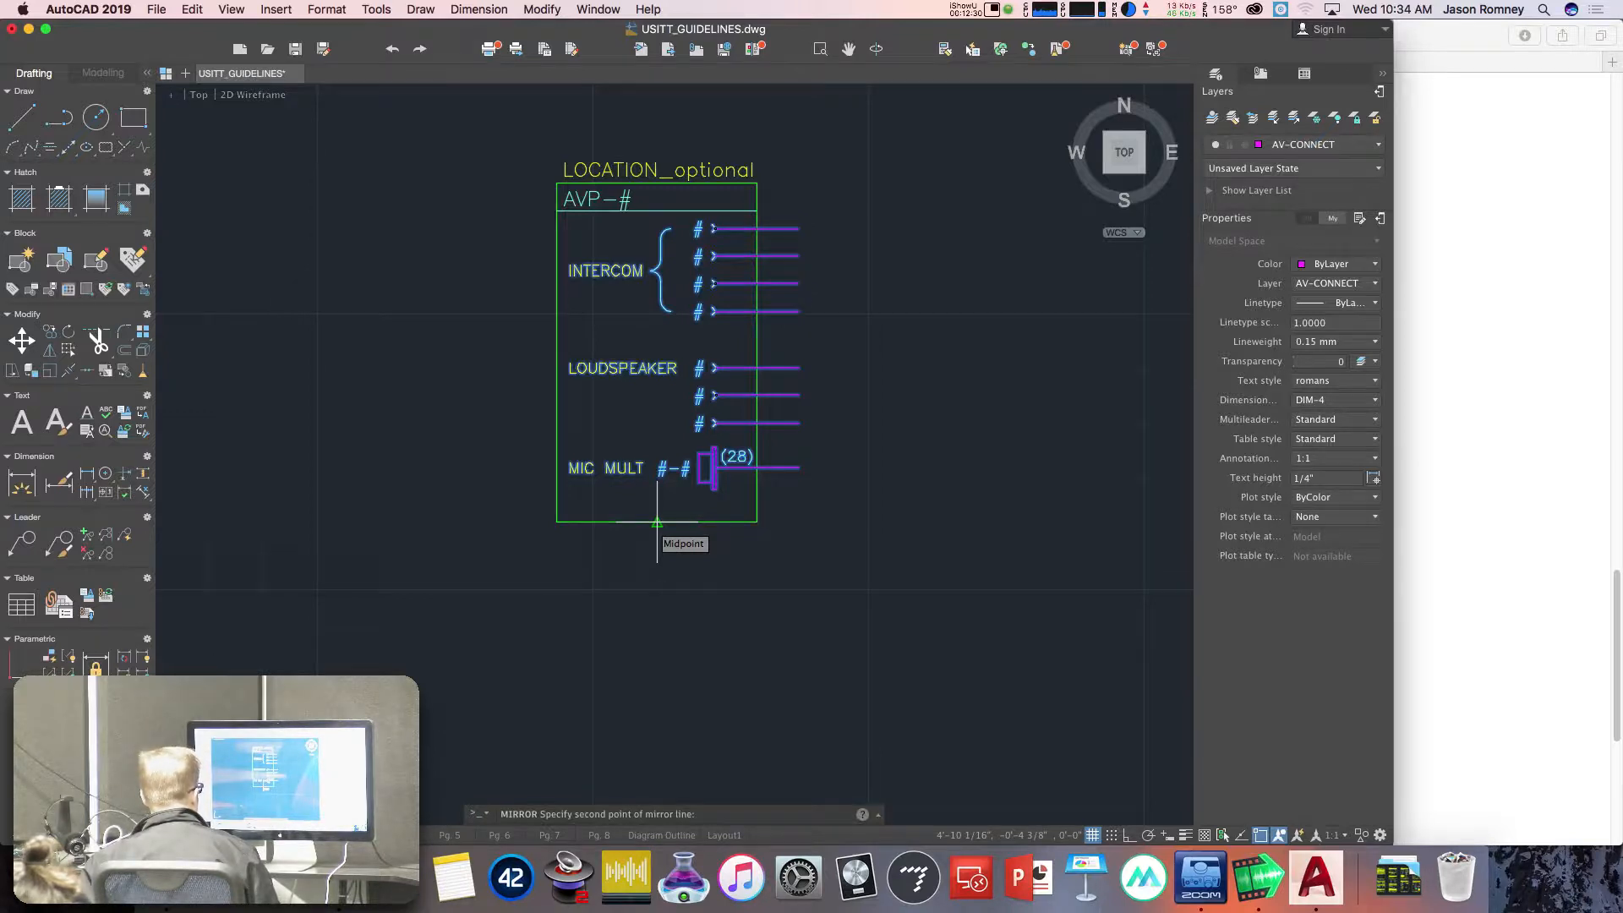
pyautogui.click(657, 211)
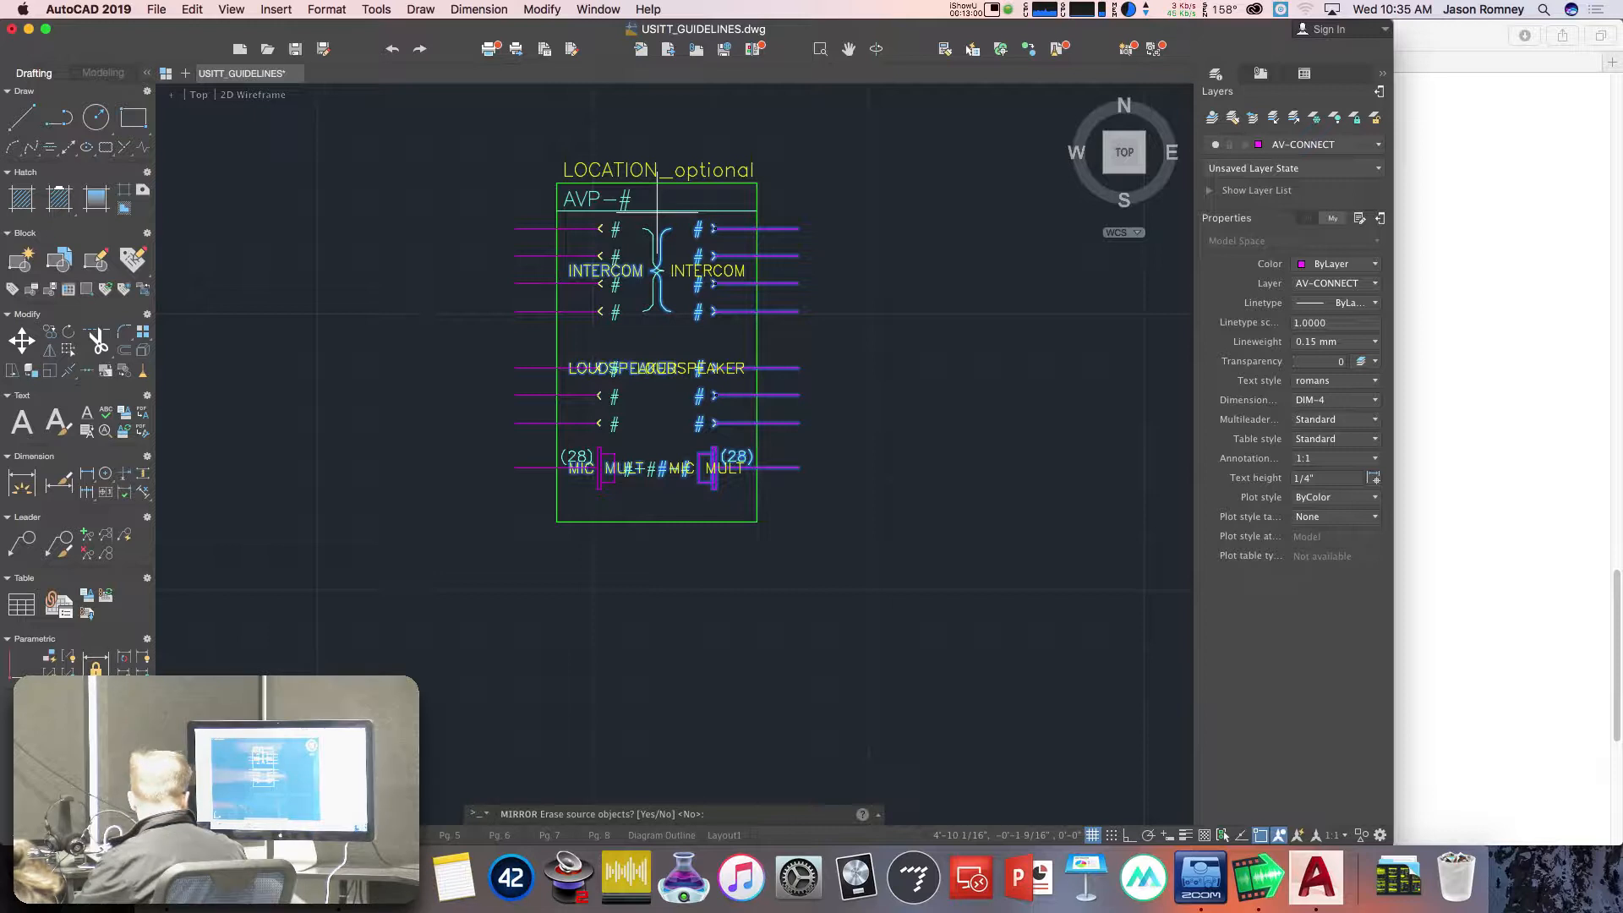
pyautogui.write('y')
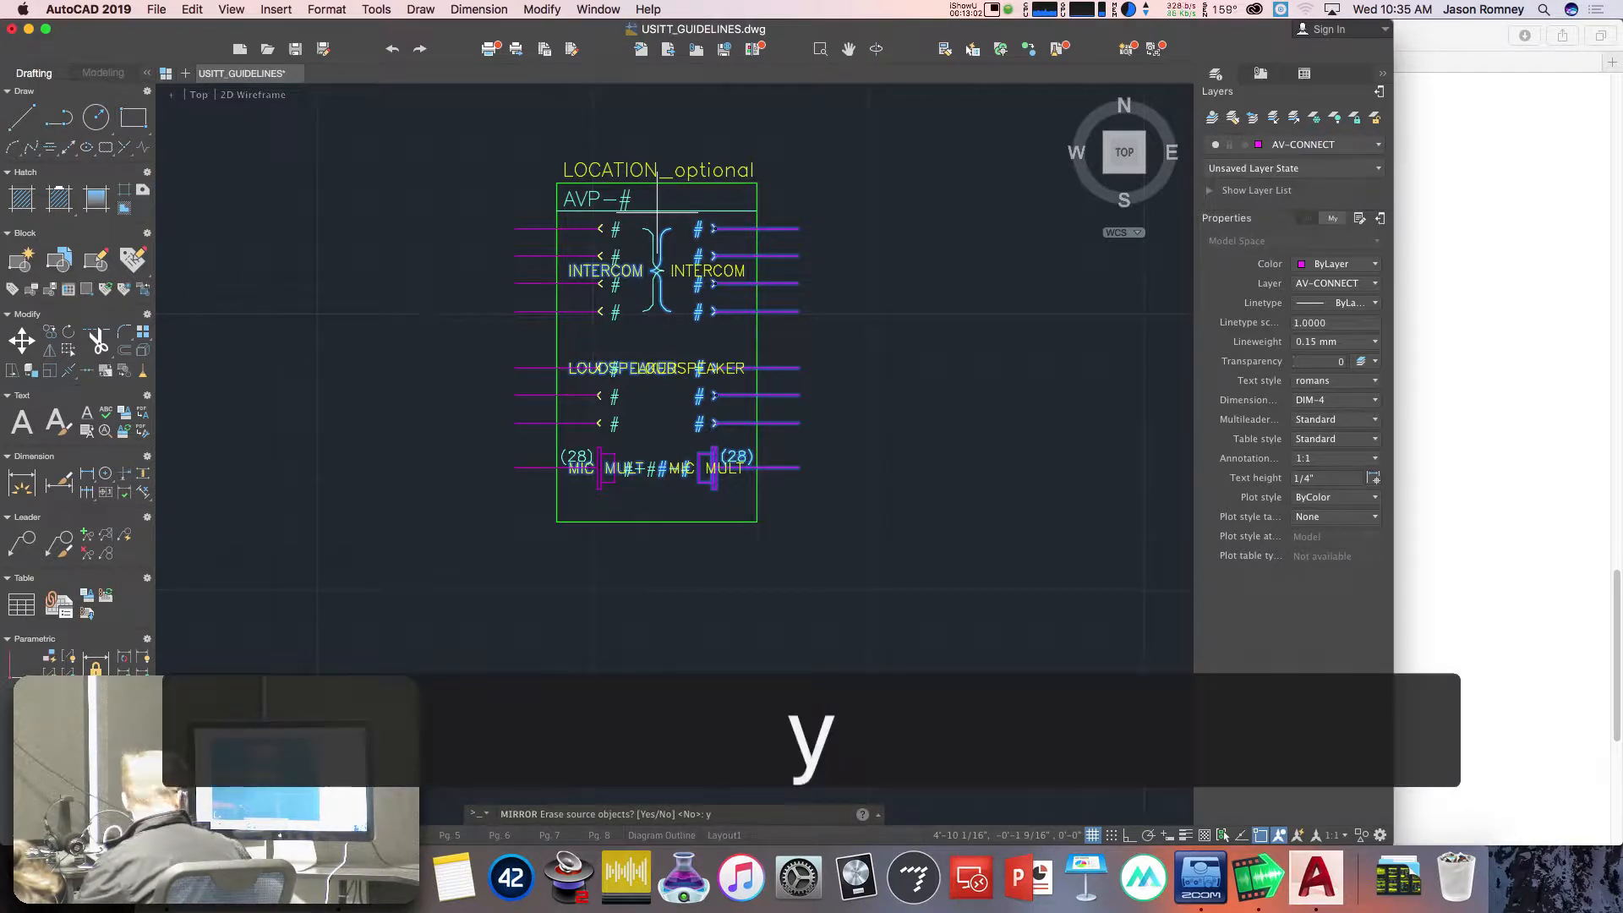
pyautogui.press('Return')
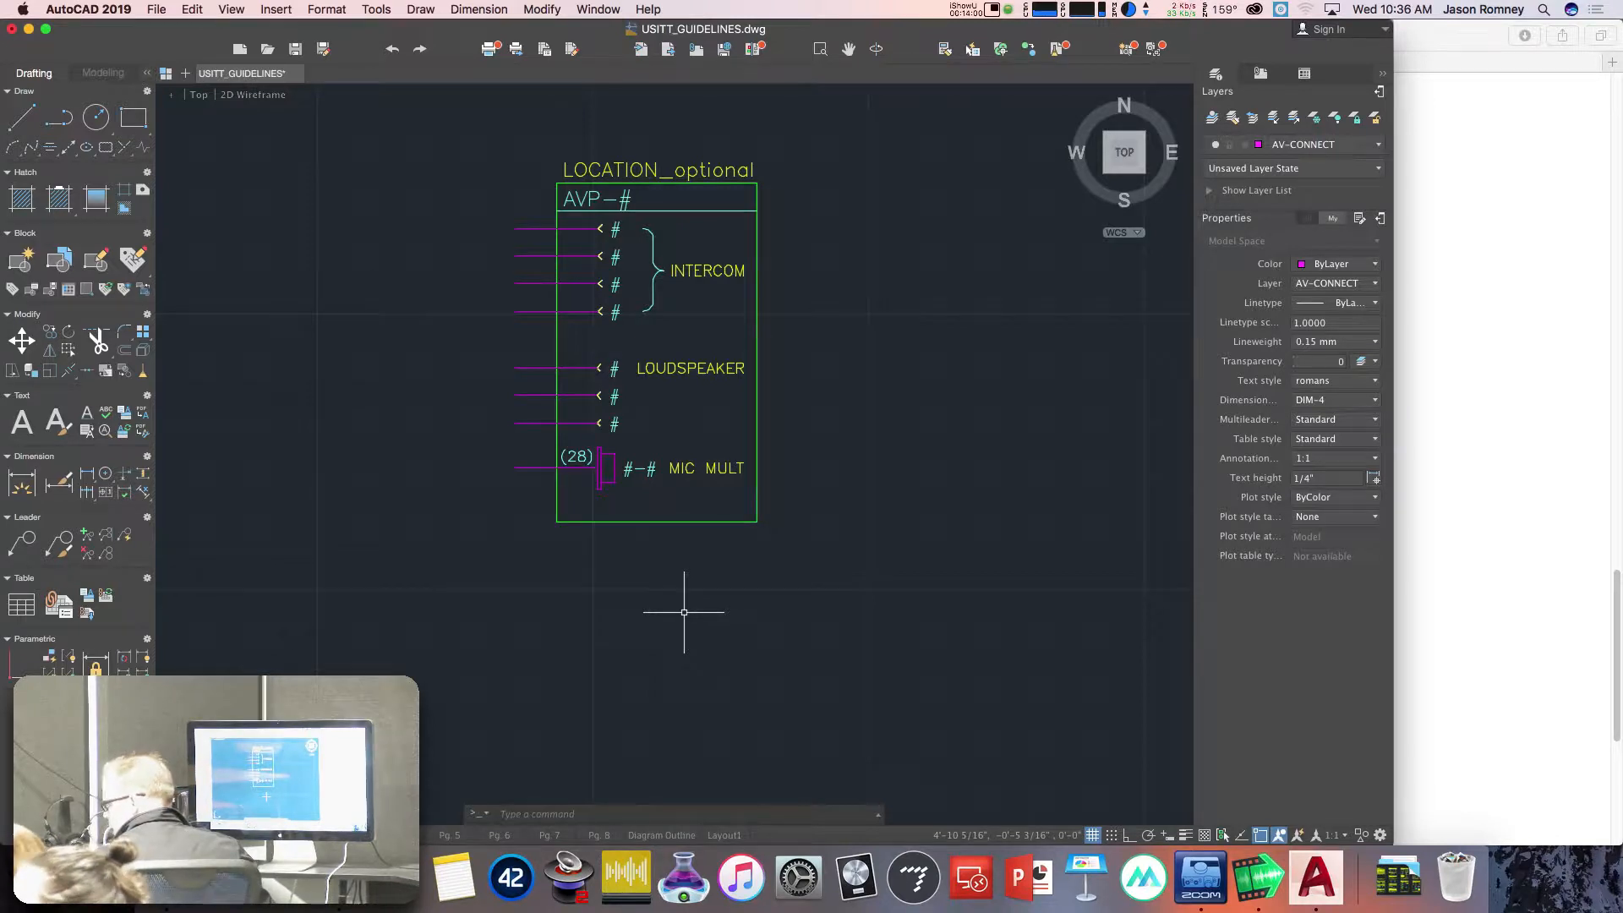
# Turn on Object Snap Tracking and review the active object snap modes.
pyautogui.scroll(-1, 819, 547)
pyautogui.scroll(-1, 820, 547)
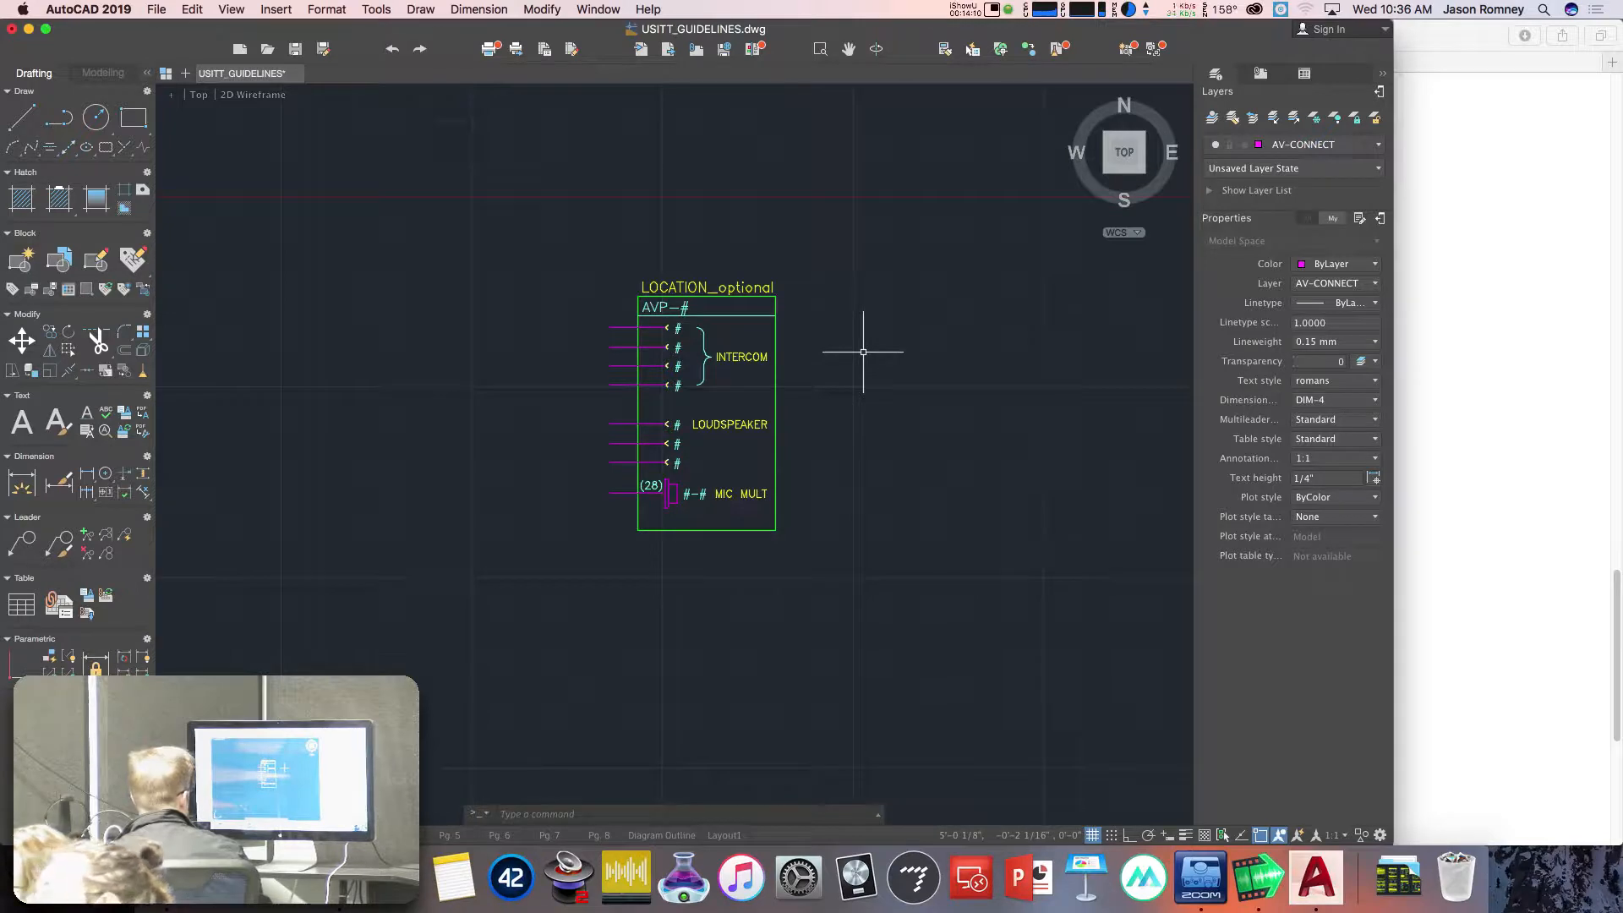
pyautogui.scroll(-1, 481, 445)
pyautogui.scroll(-5, 482, 444)
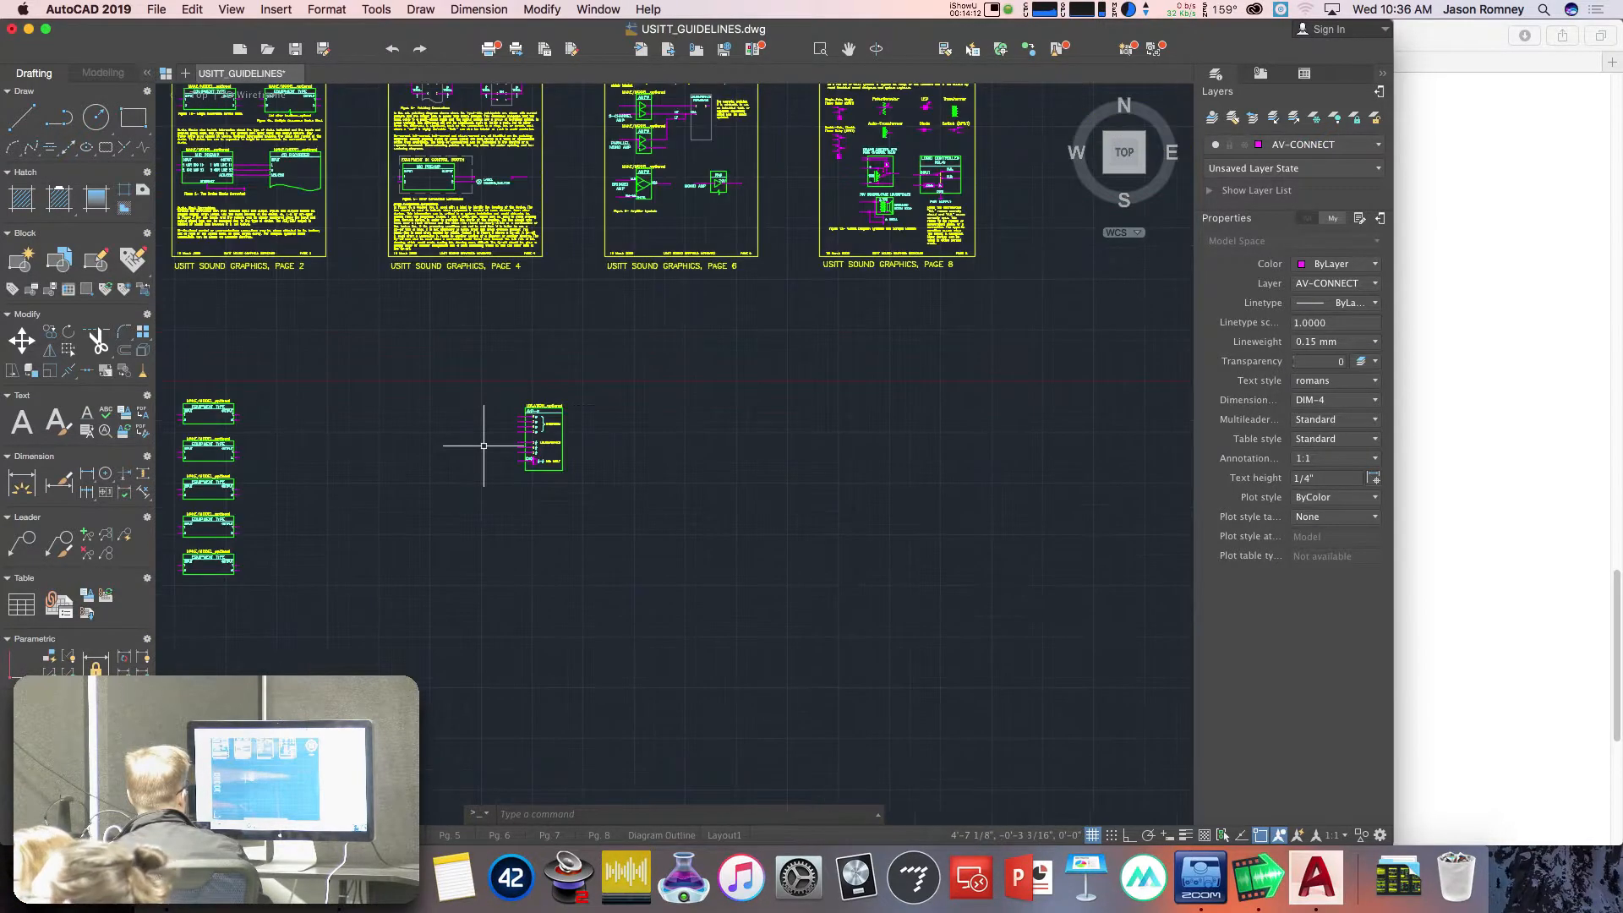
pyautogui.moveTo(344, 431); pyautogui.dragTo(481, 440, button='middle')
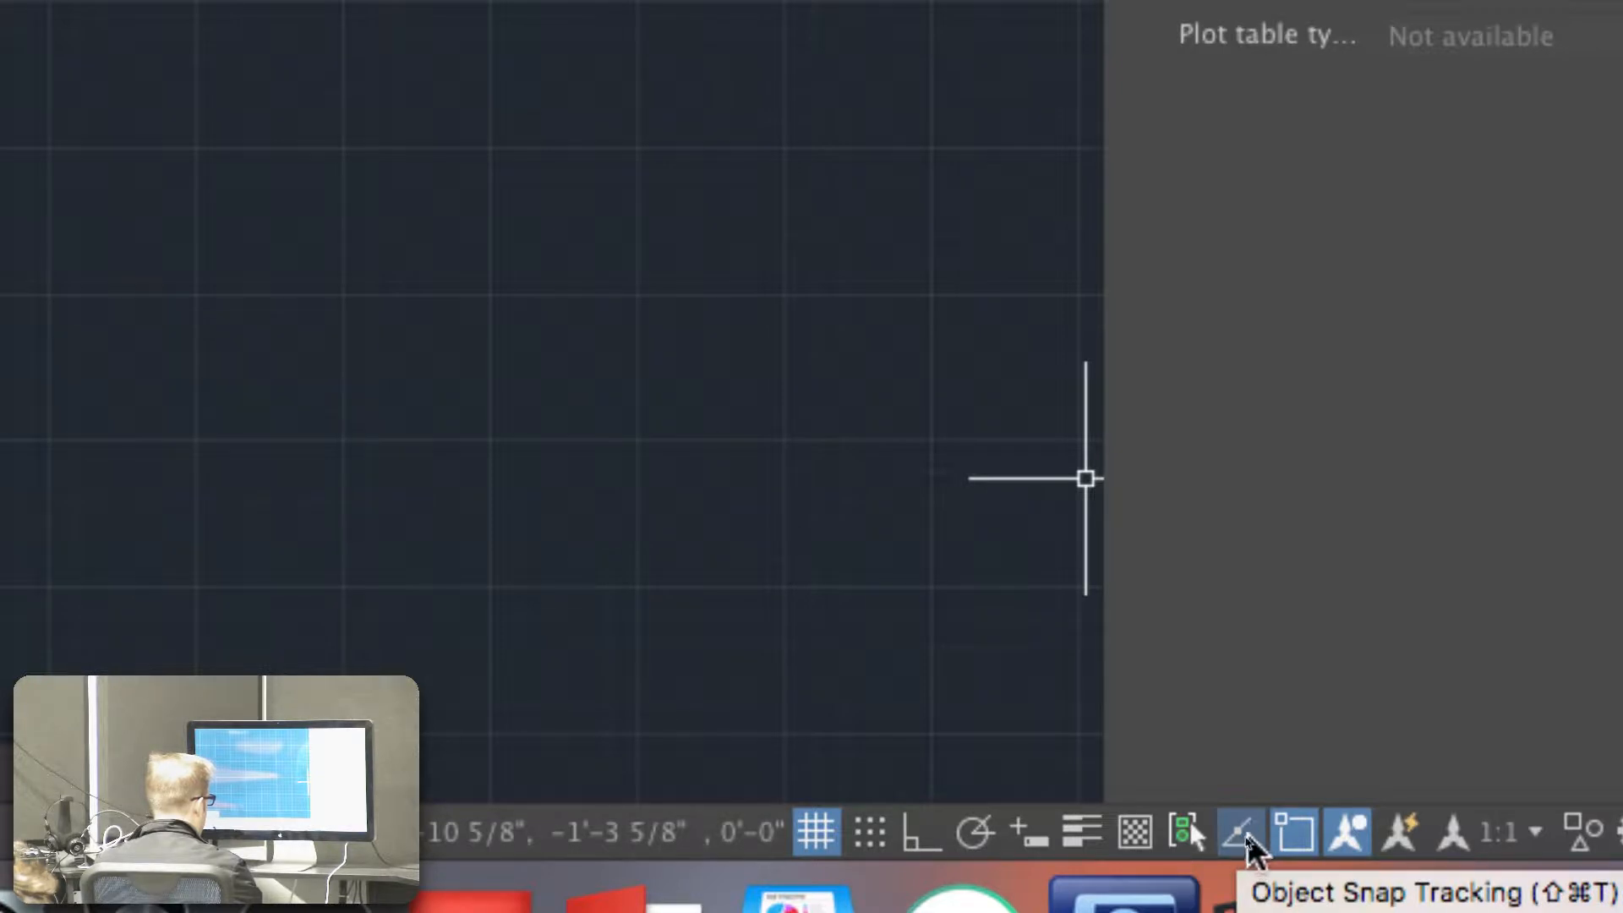
pyautogui.click(1246, 834)
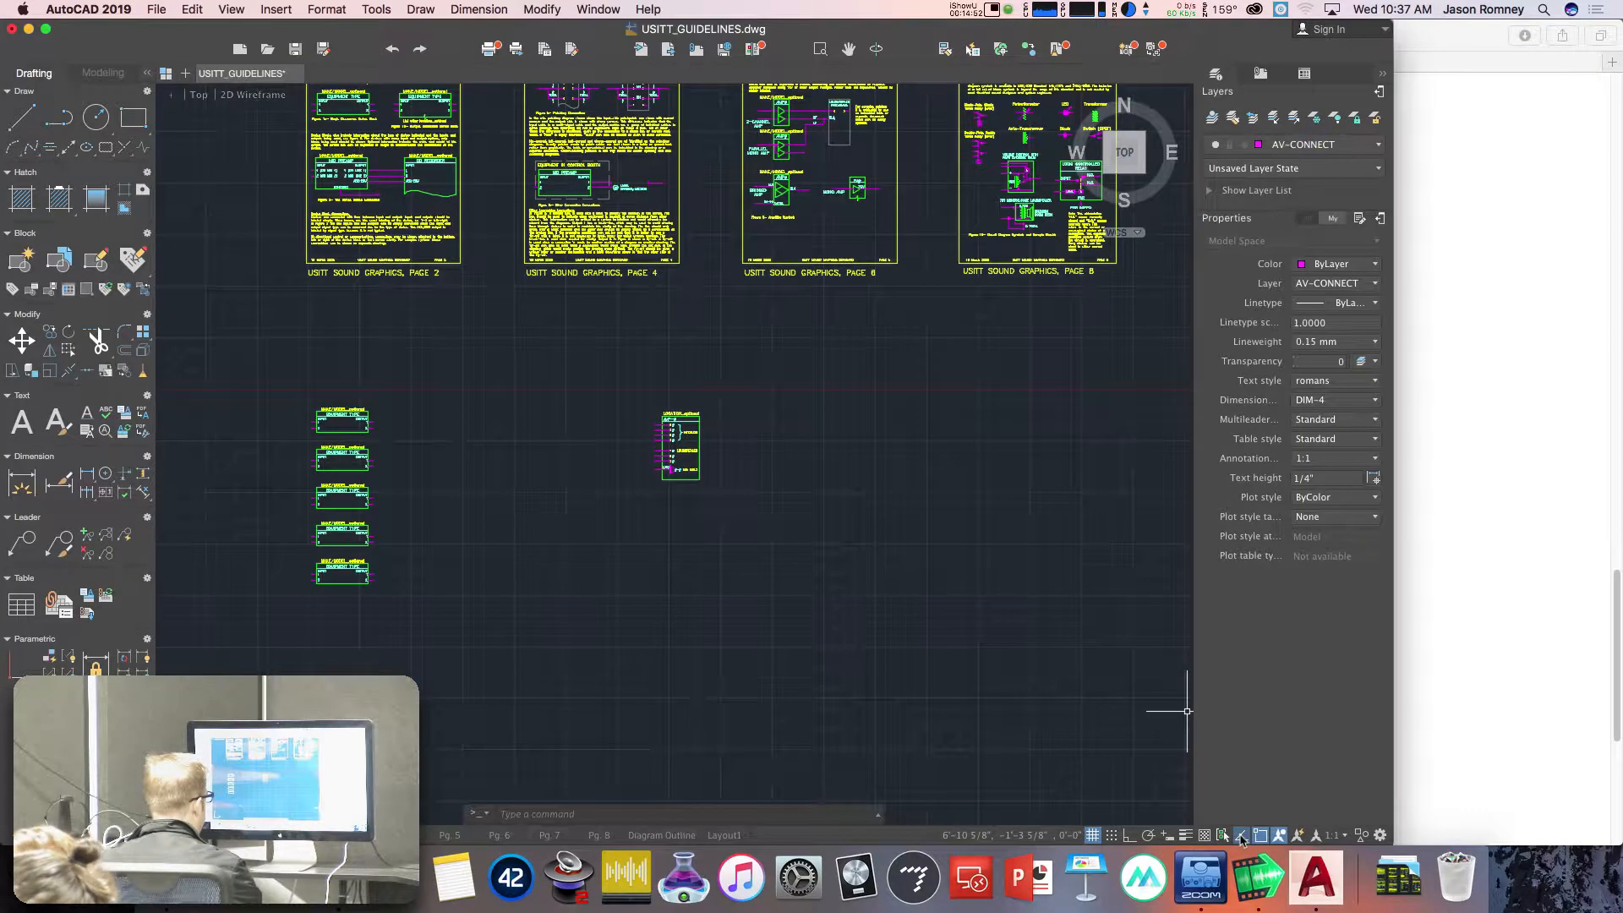
pyautogui.click(1248, 841)
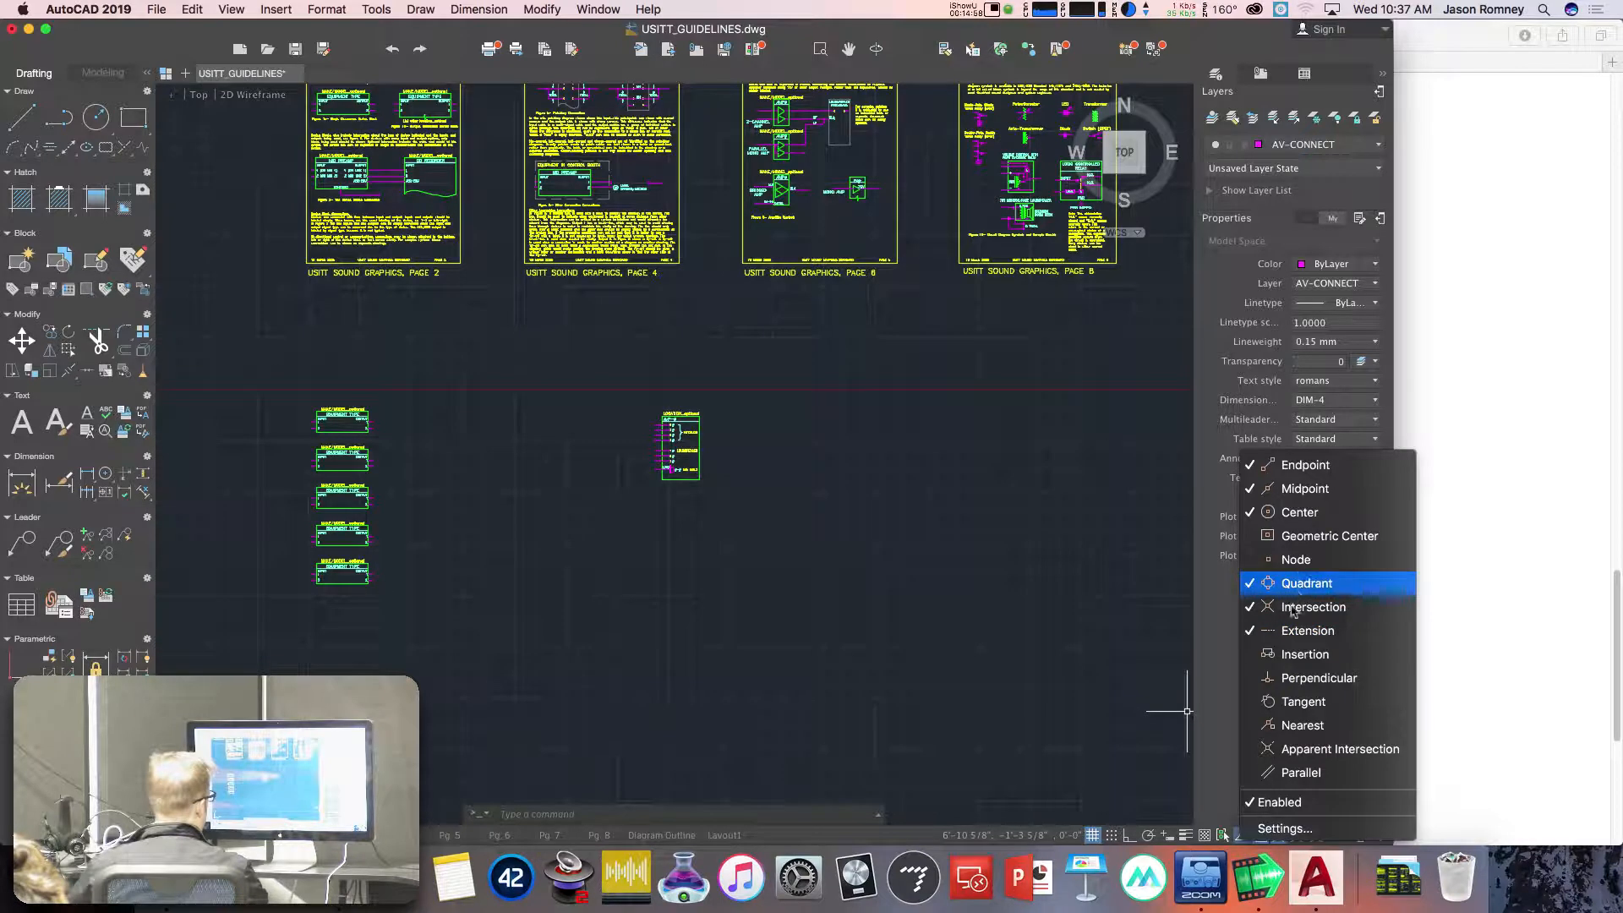
pyautogui.click(968, 627)
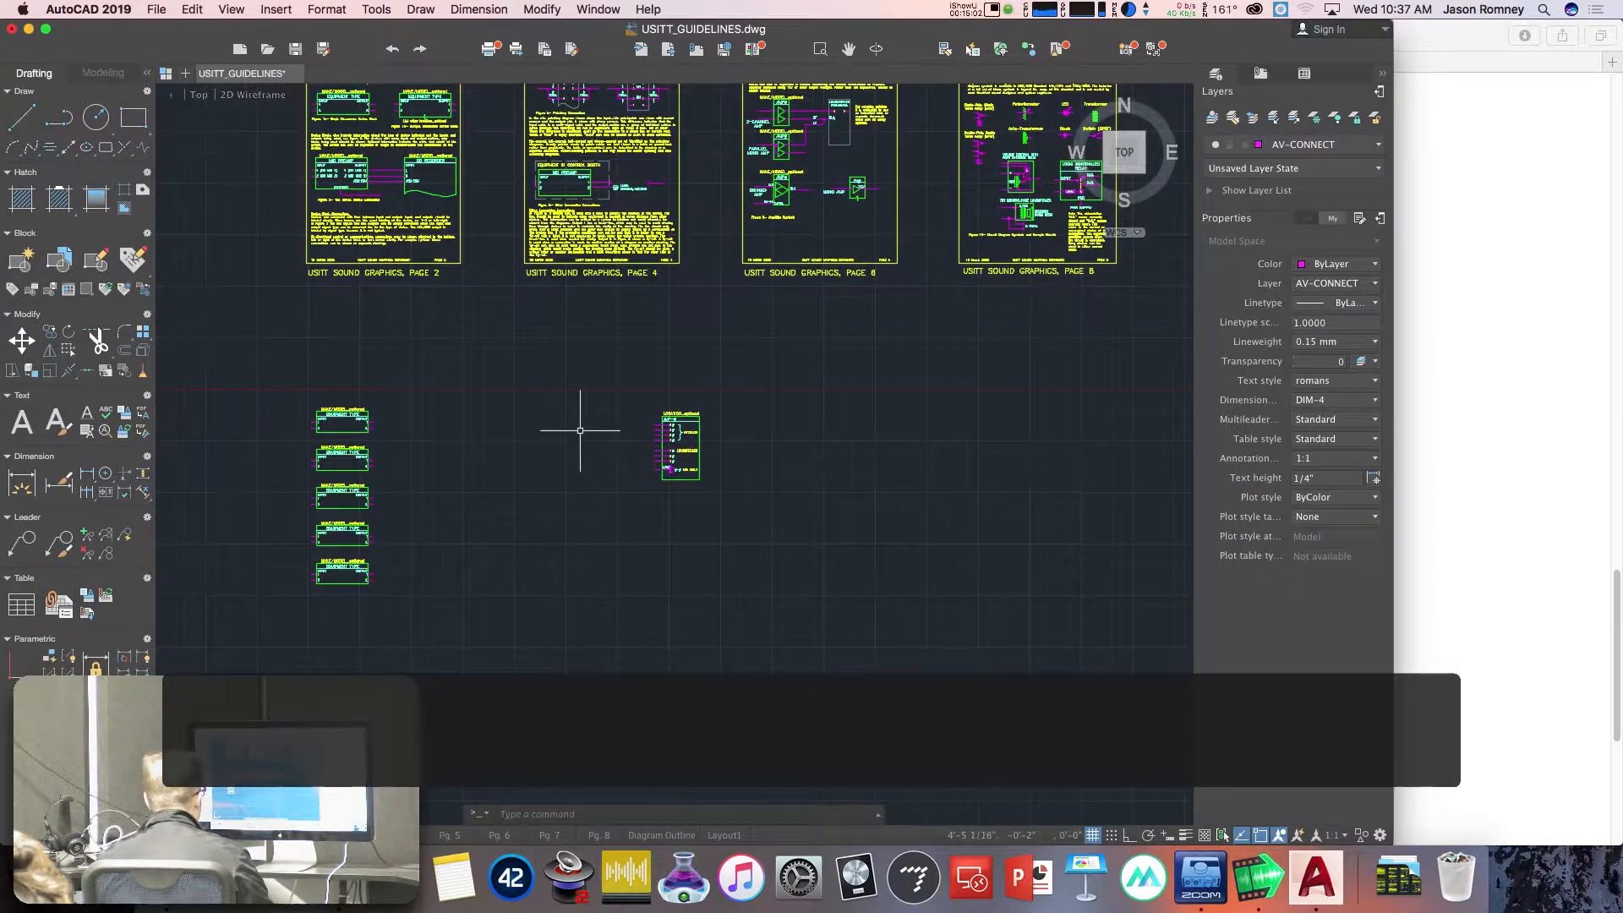
# Move the AV panel by its upper-left corner to about 1 13/16" right of the first device block, along its top edge's extension.
pyautogui.scroll(2, 580, 430)
pyautogui.moveTo(580, 430); pyautogui.dragTo(752, 453, button='middle')
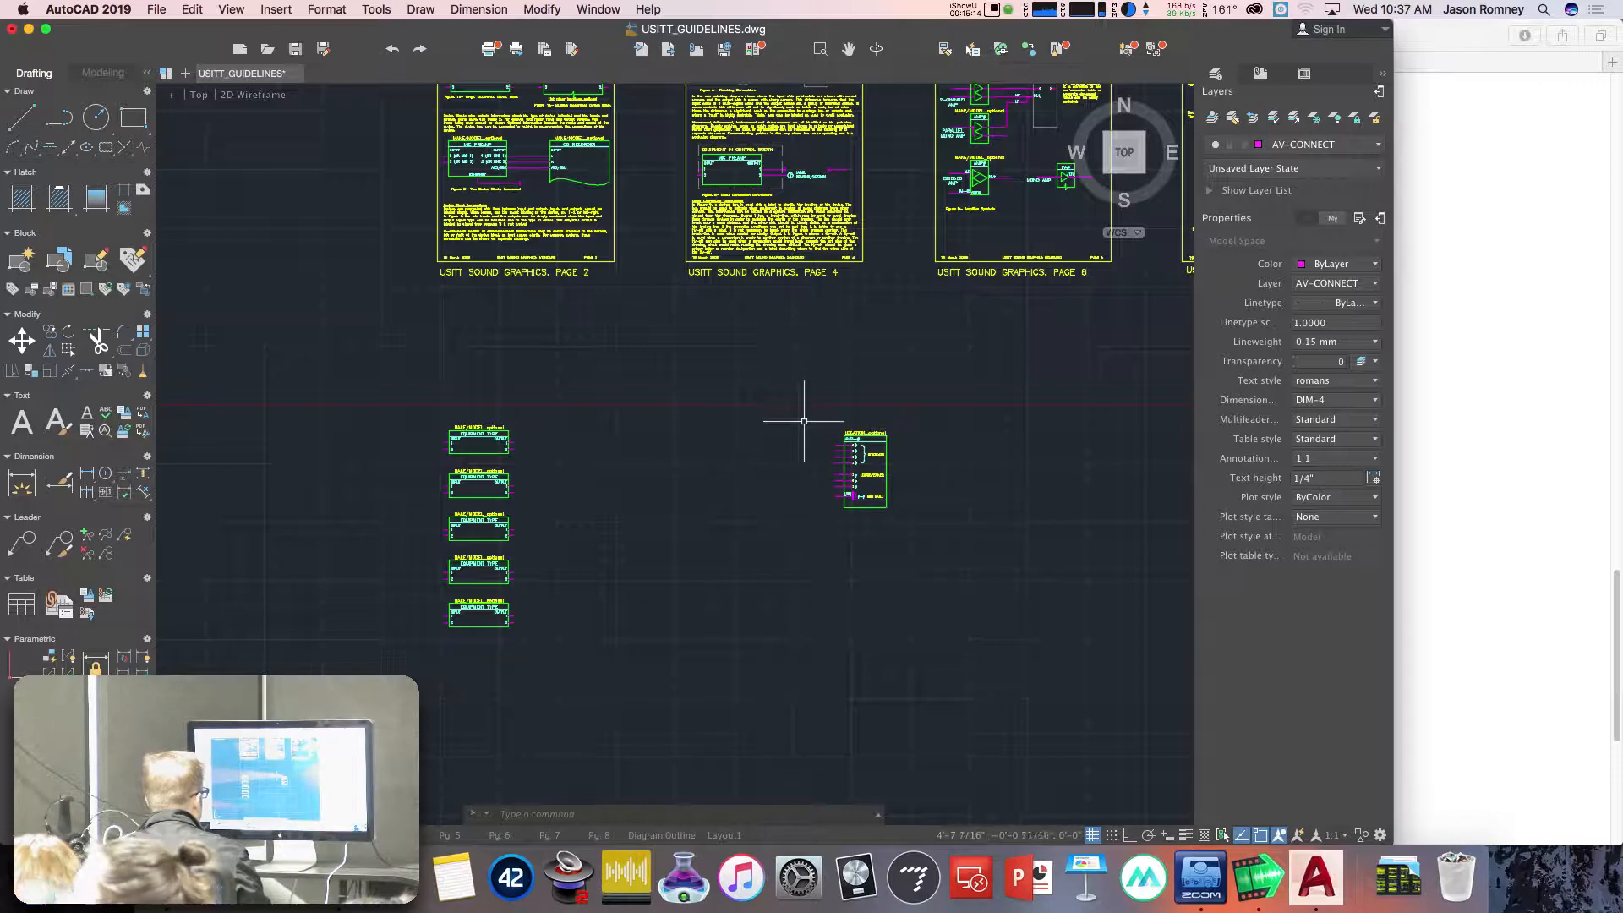
pyautogui.scroll(3, 884, 450)
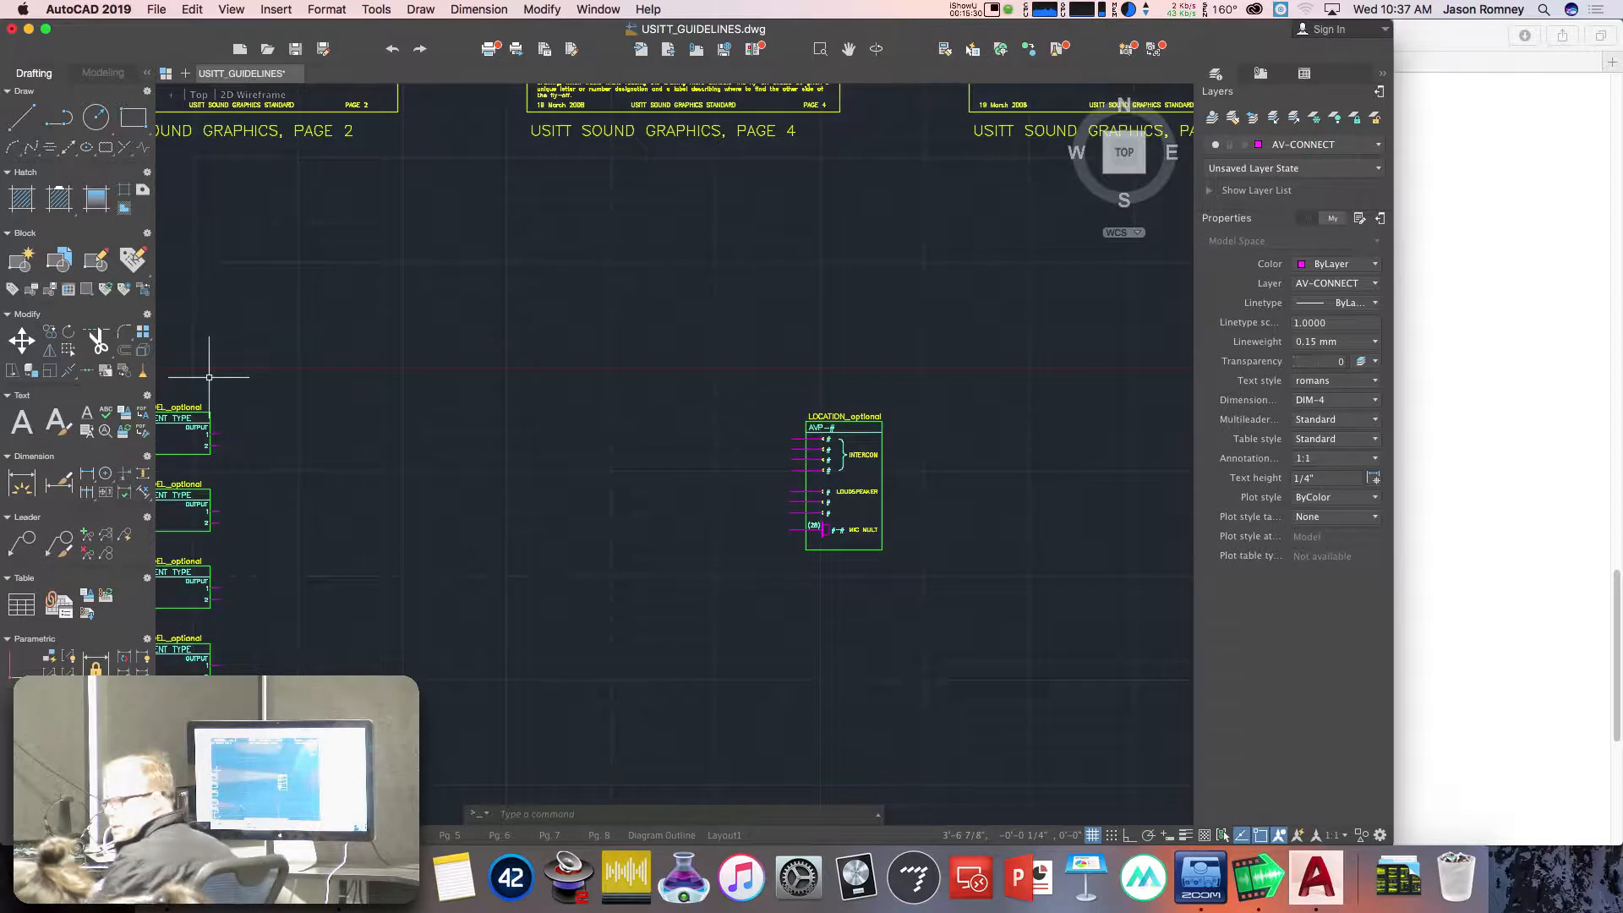
pyautogui.write('m')
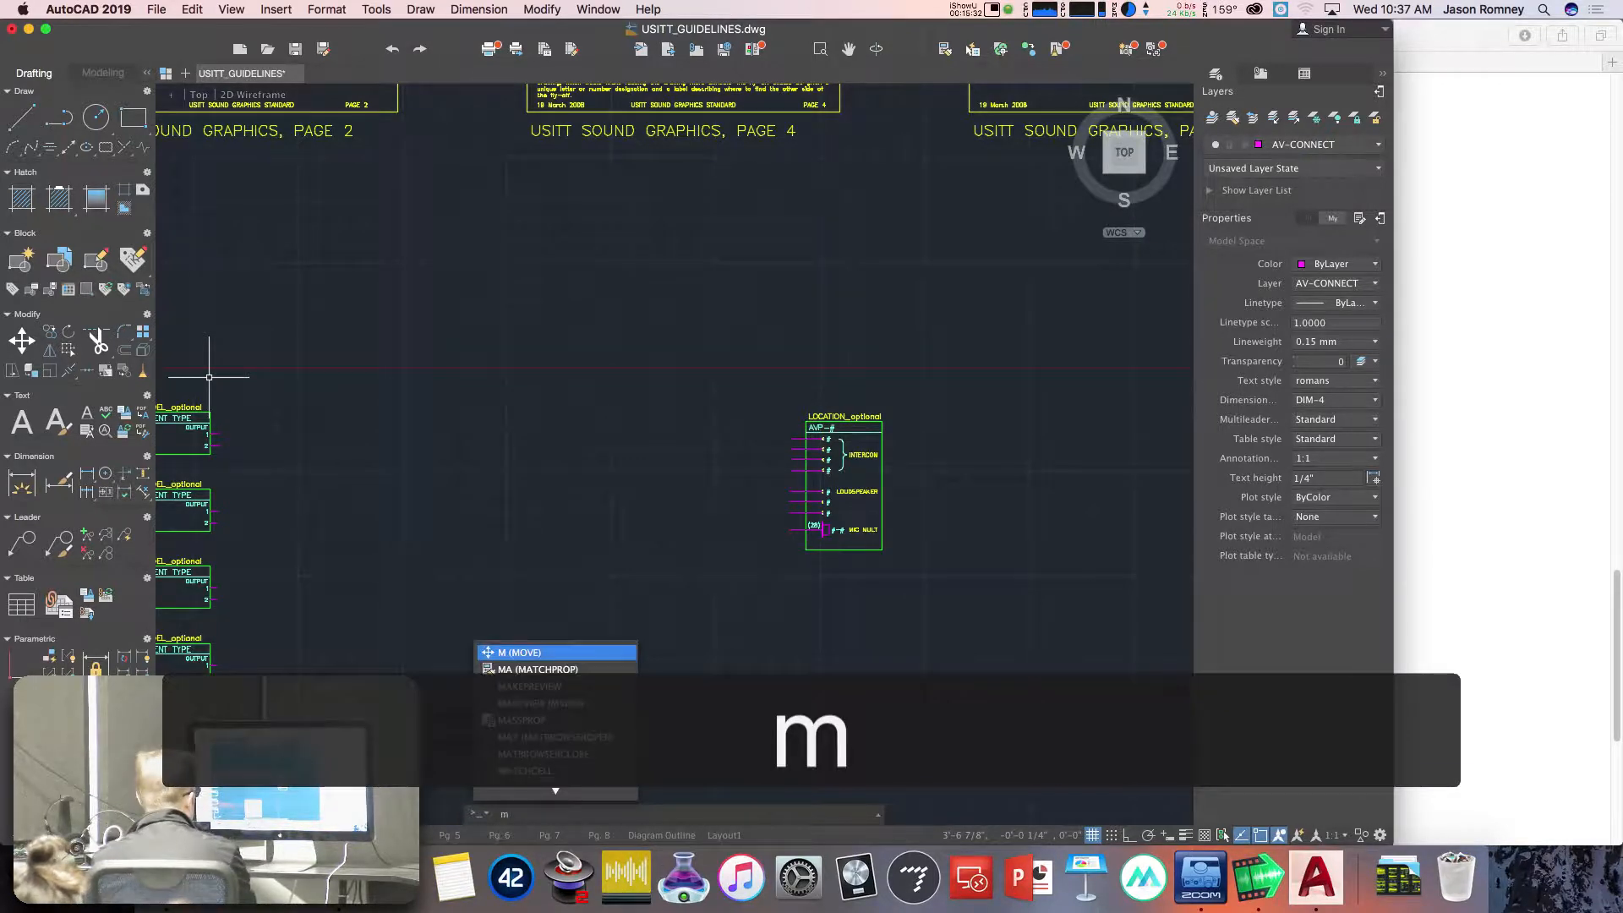
pyautogui.press('Return')
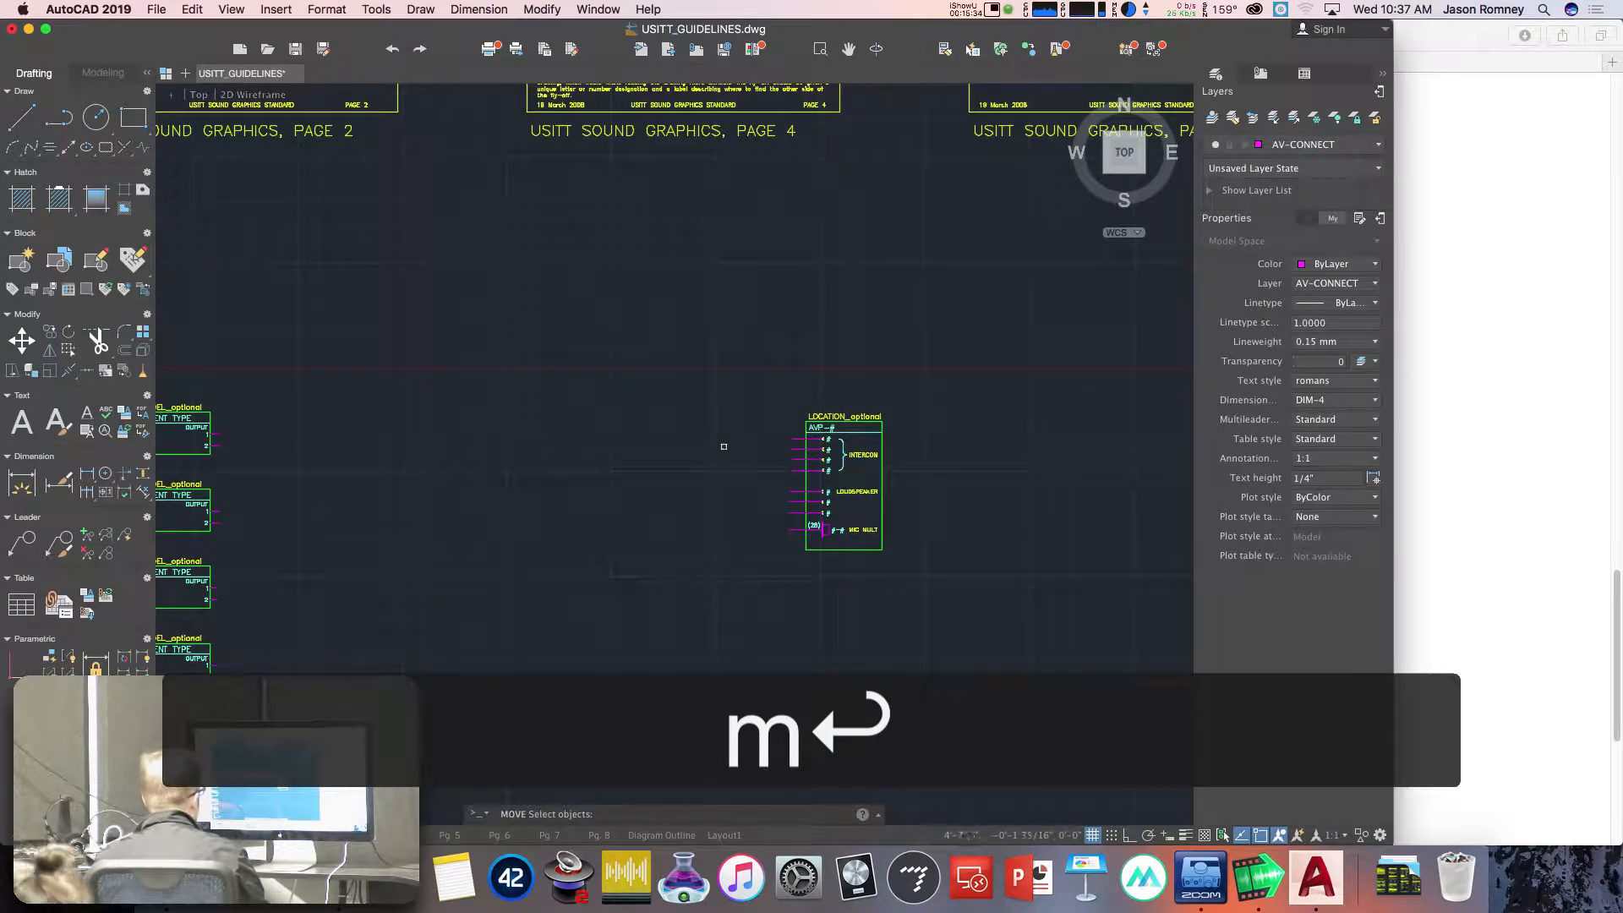
pyautogui.click(746, 384)
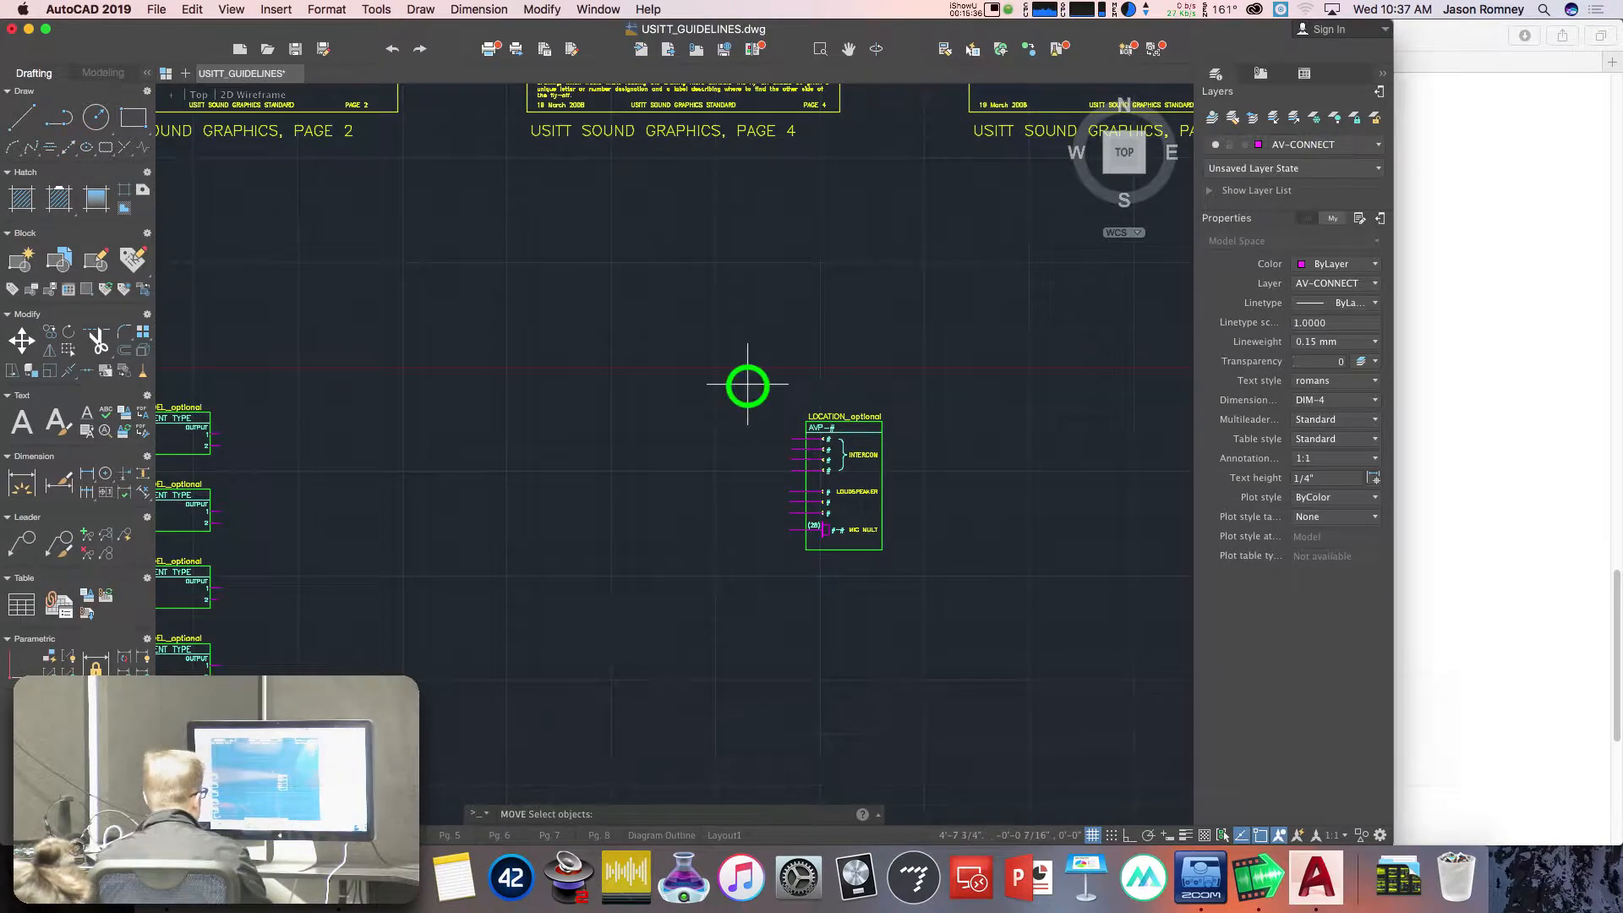
pyautogui.click(953, 598)
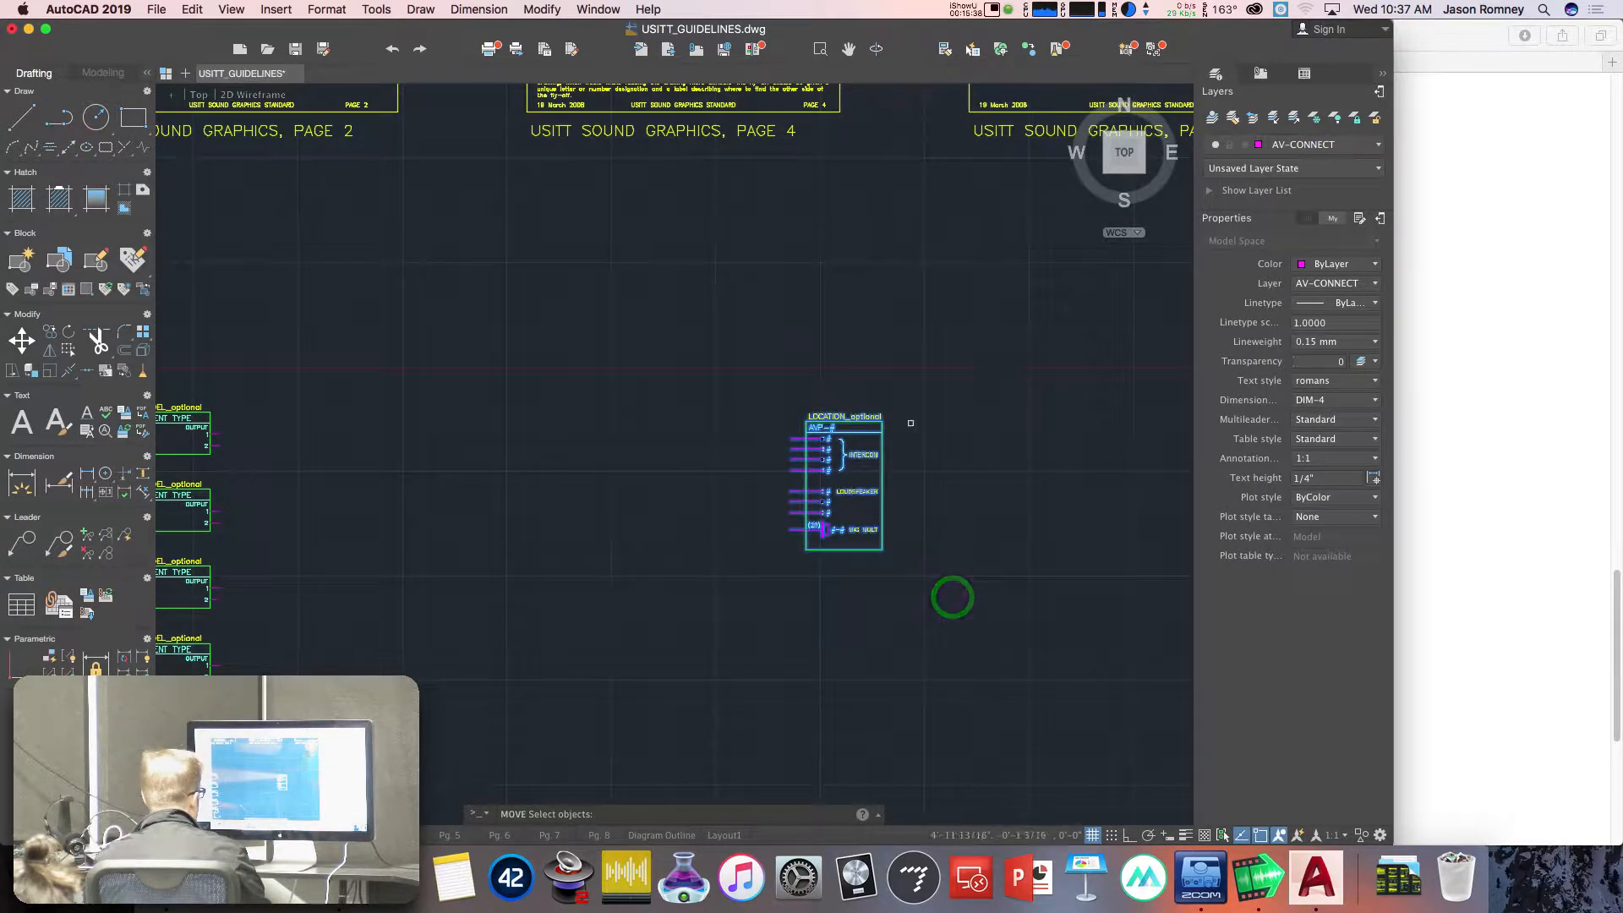
pyautogui.press('Return')
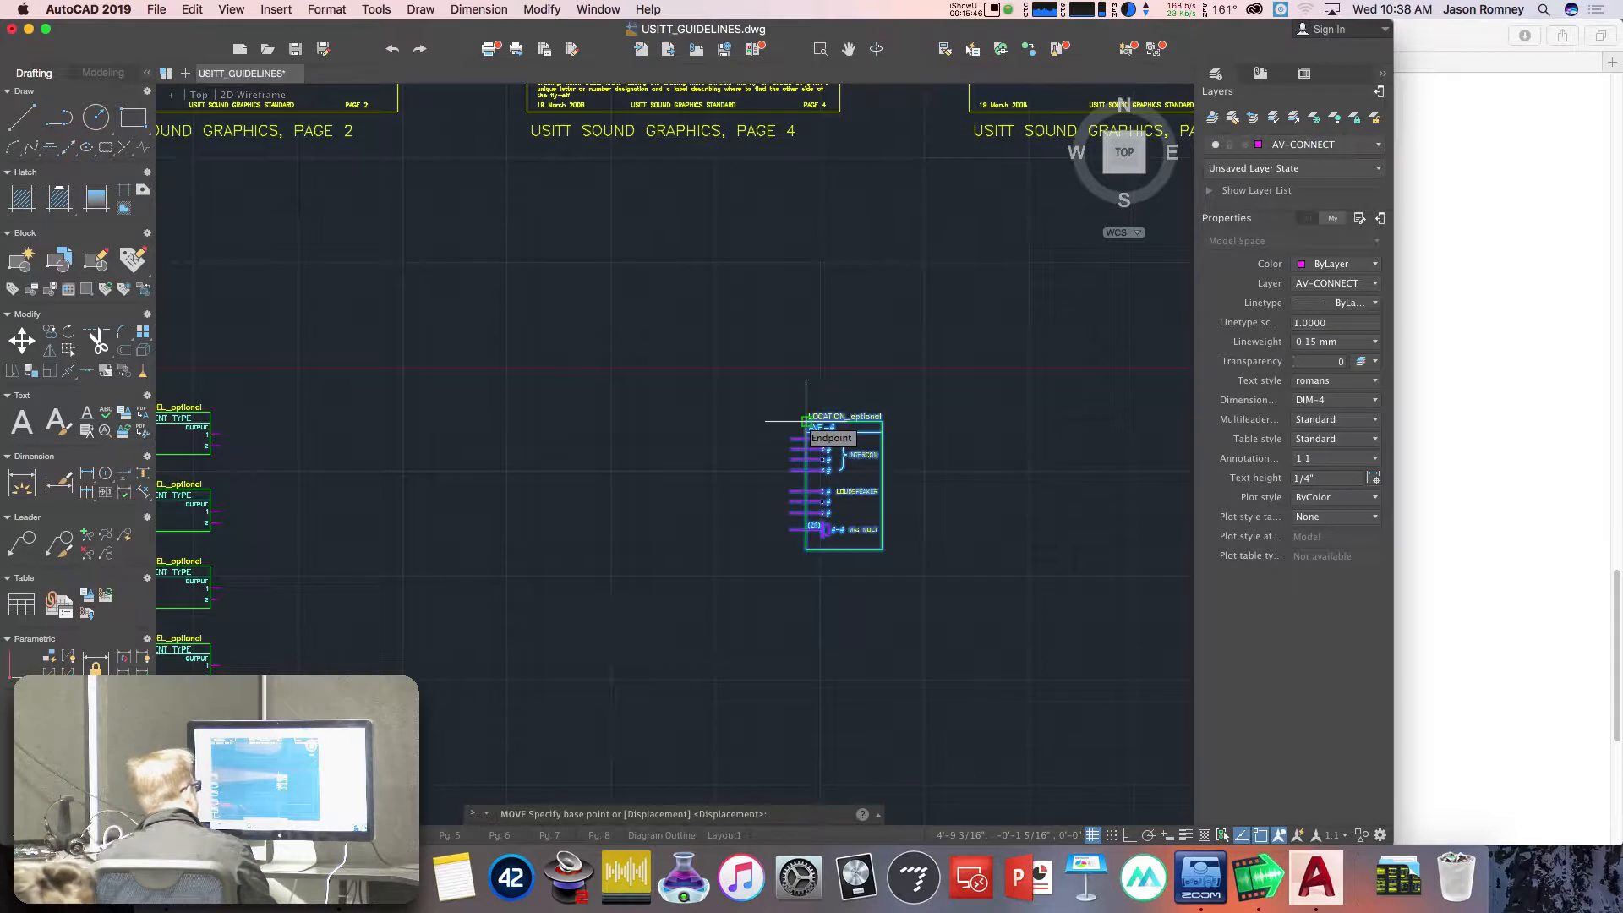
pyautogui.scroll(3, 806, 420)
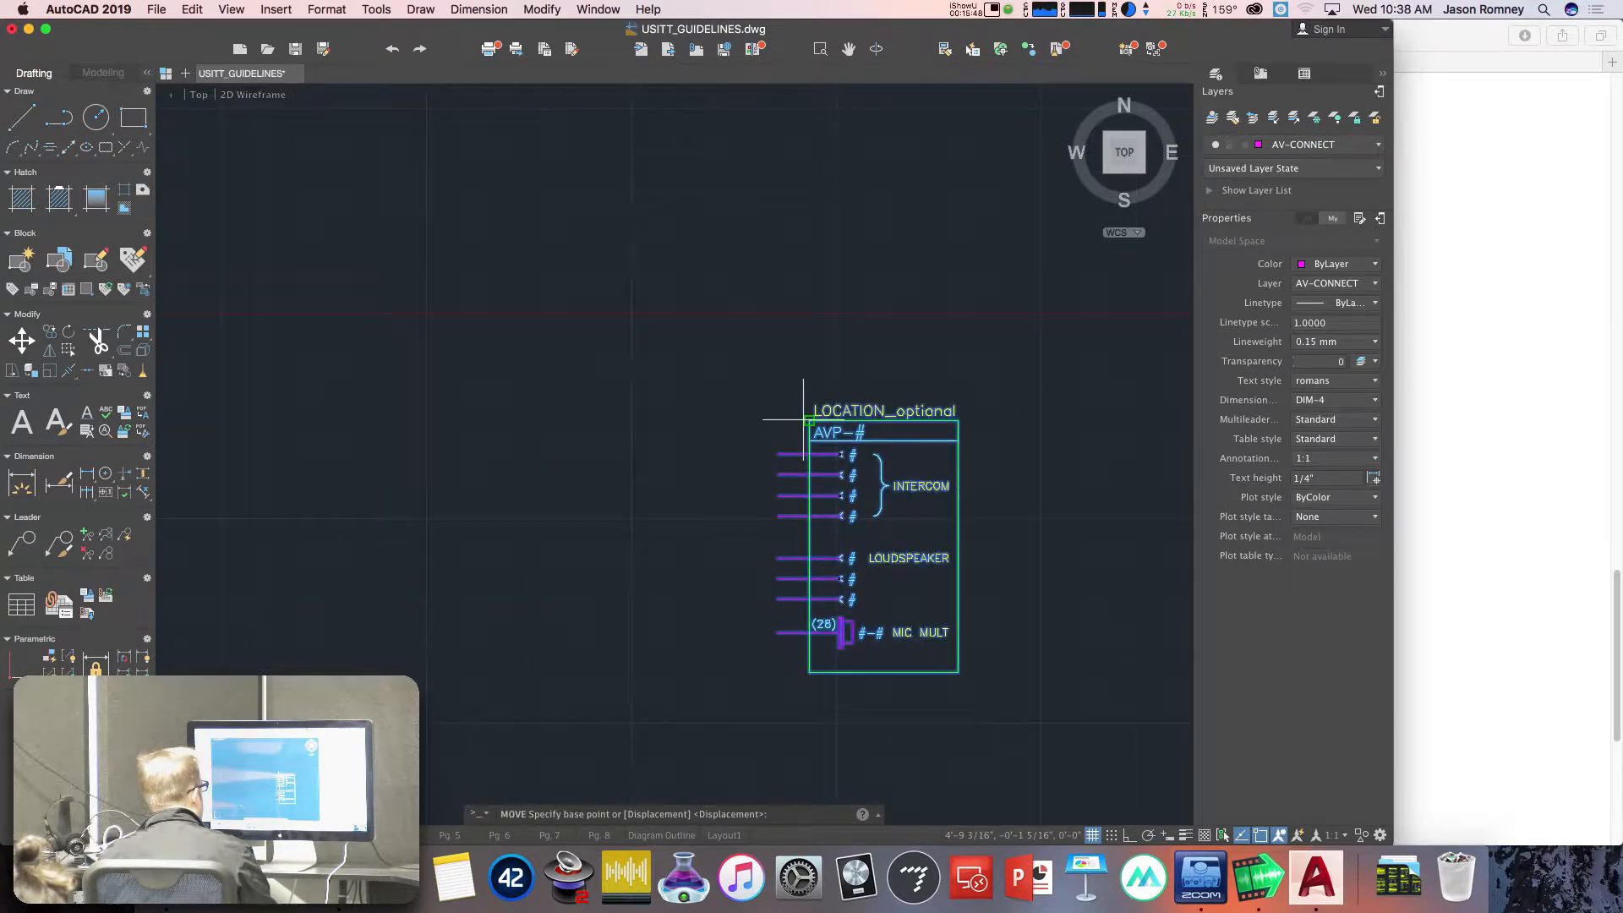
pyautogui.click(804, 416)
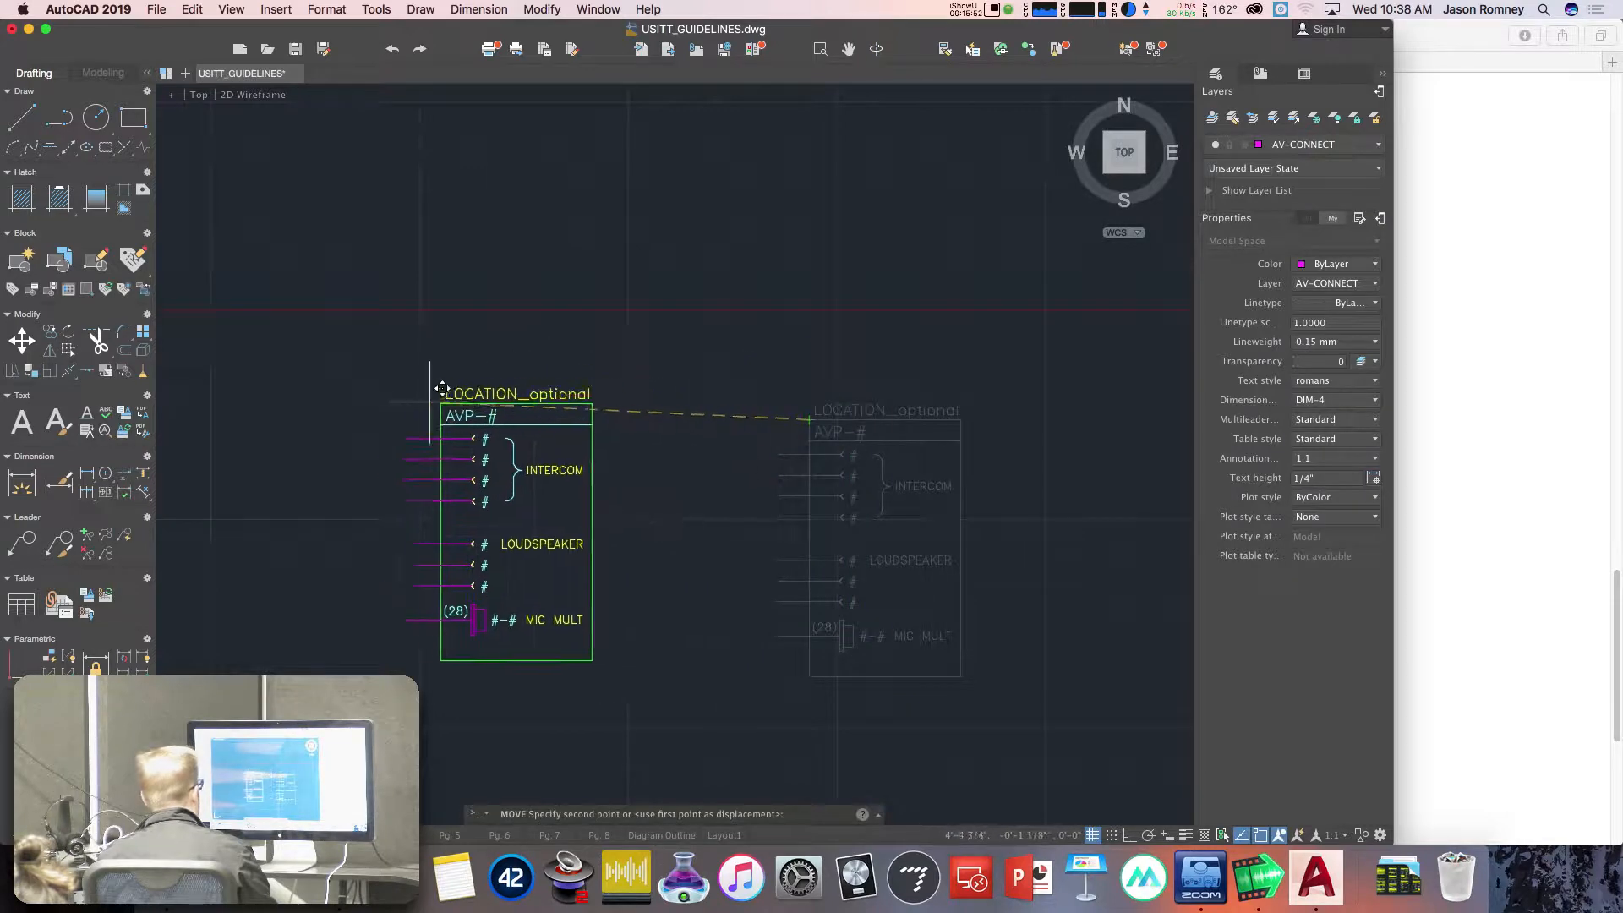
pyautogui.scroll(-5, 512, 372)
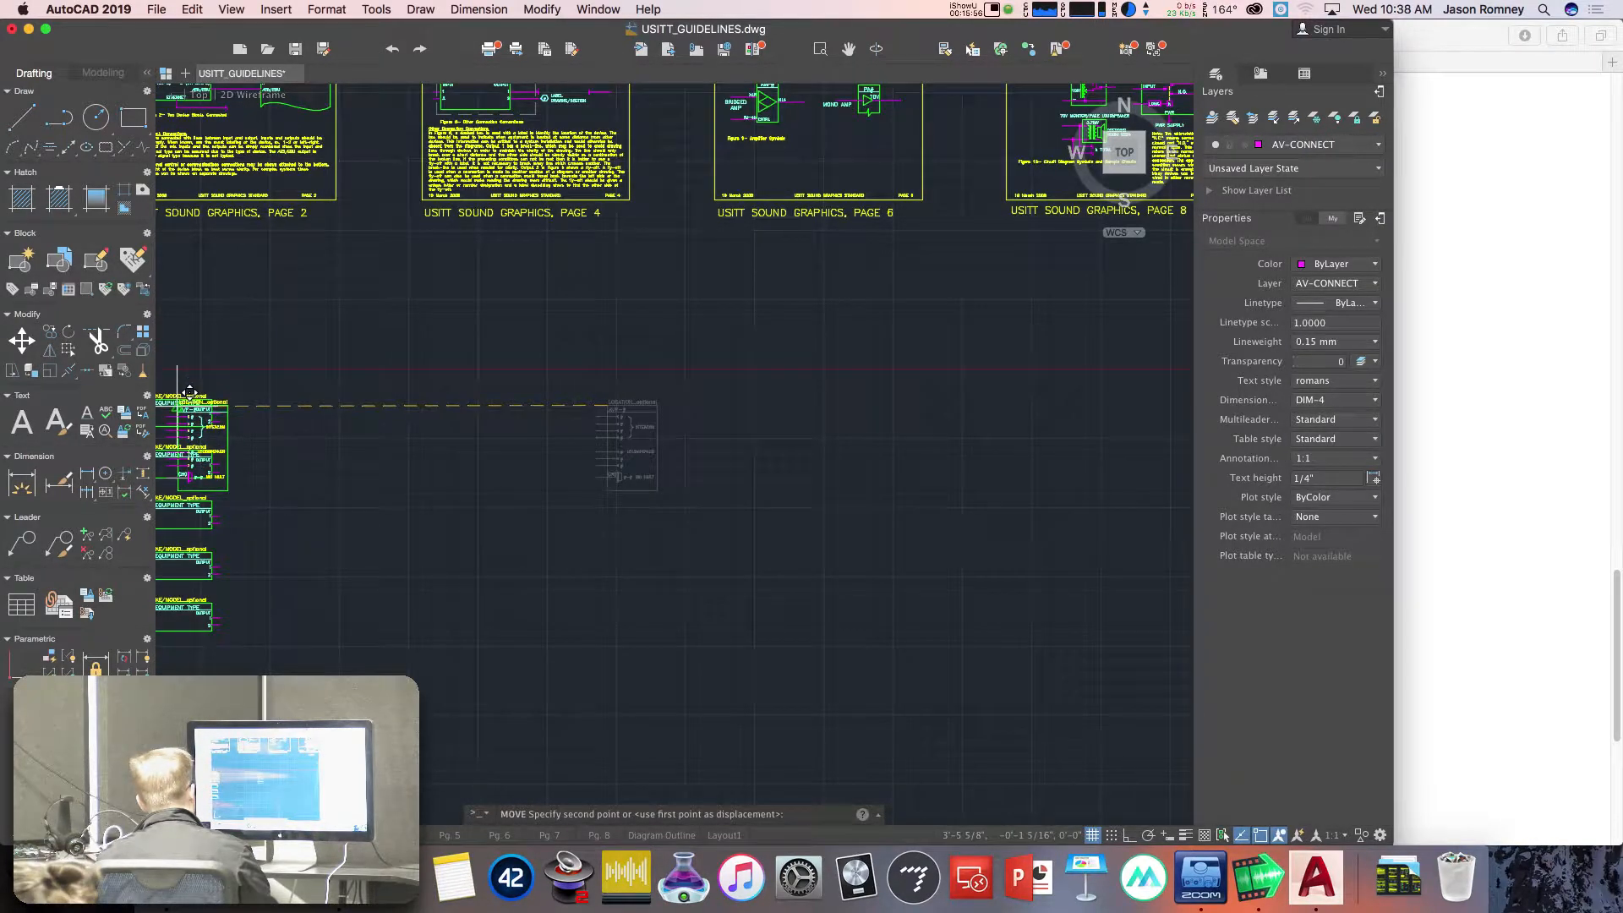
pyautogui.moveTo(203, 398); pyautogui.dragTo(444, 404, button='middle')
pyautogui.scroll(4, 507, 380)
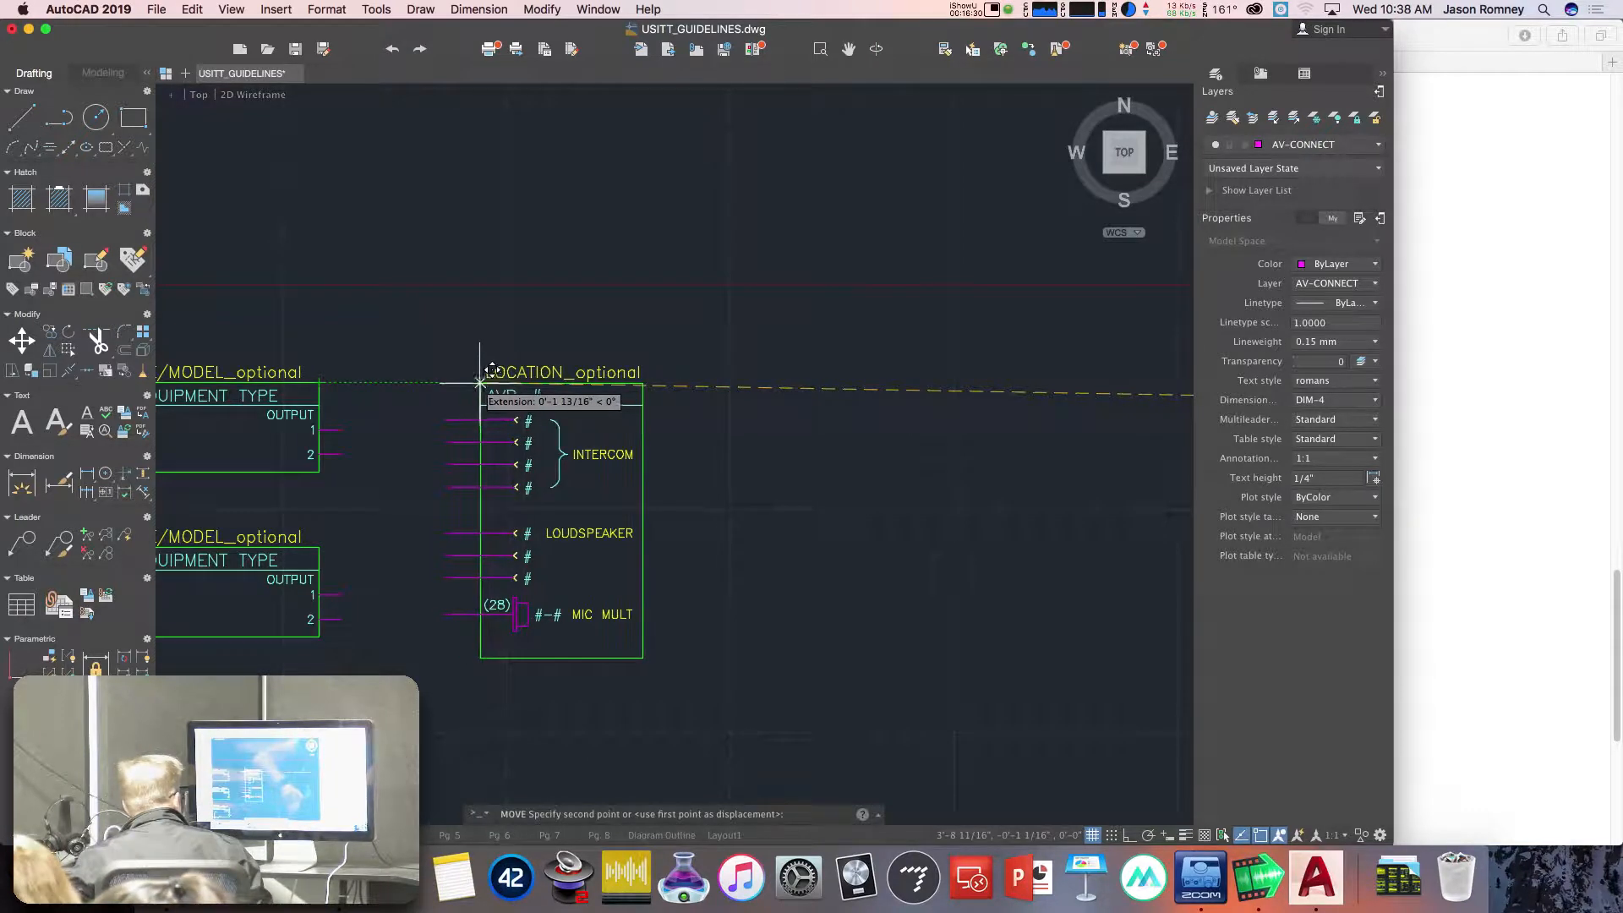
pyautogui.click(478, 382)
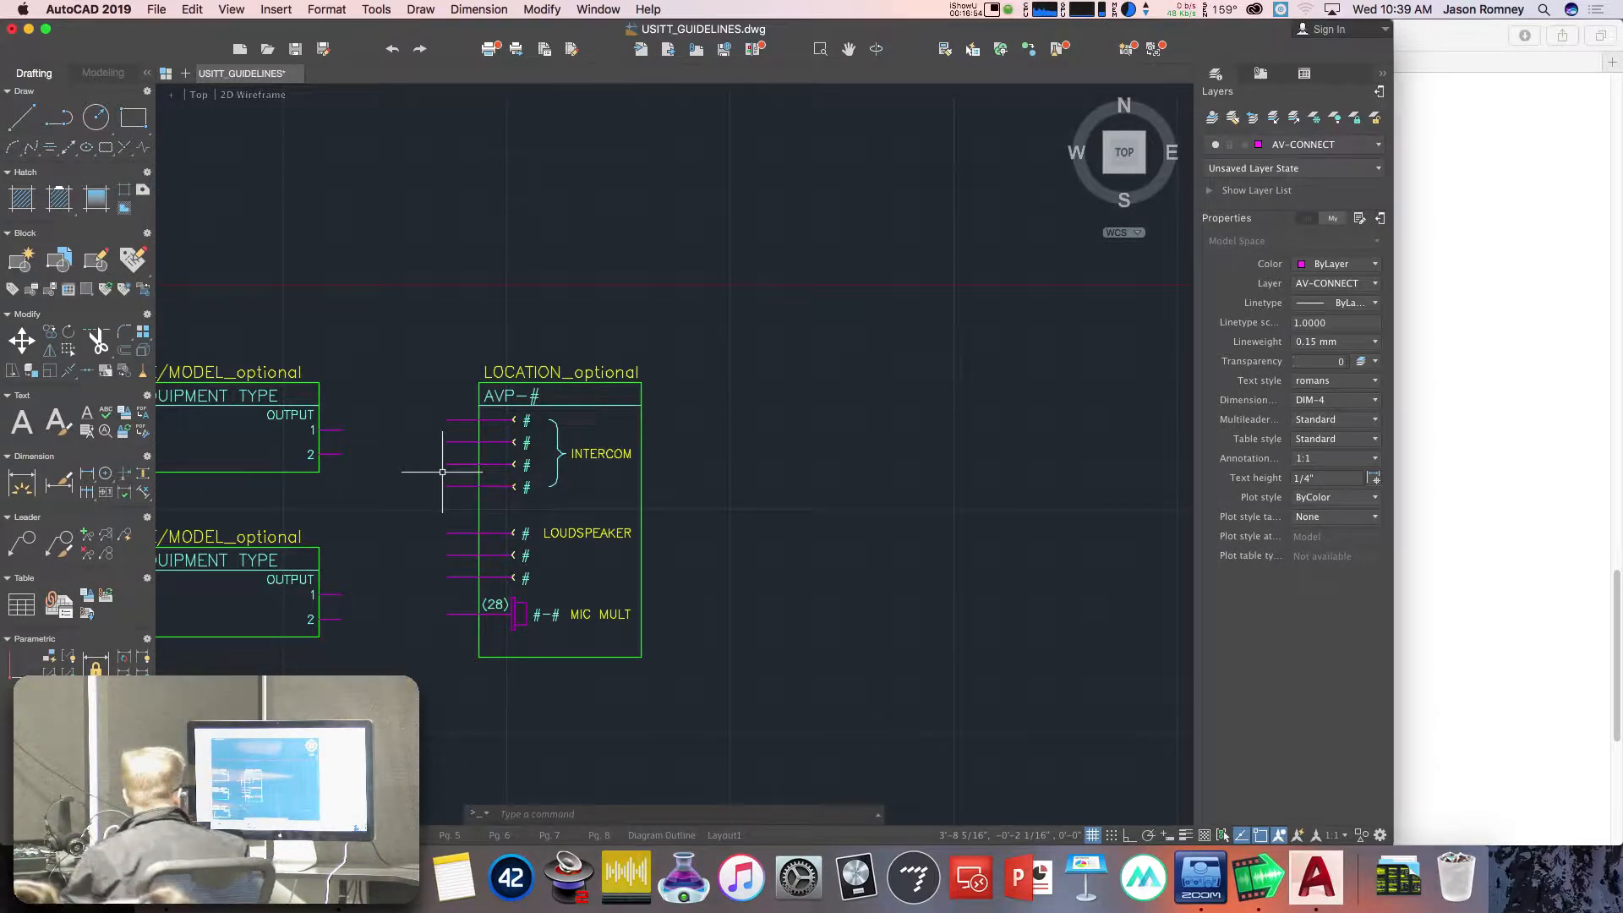
# Examine the page 7 microphone symbols and the cable and AV panel connection figures on page 5.
pyautogui.scroll(-6, 710, 413)
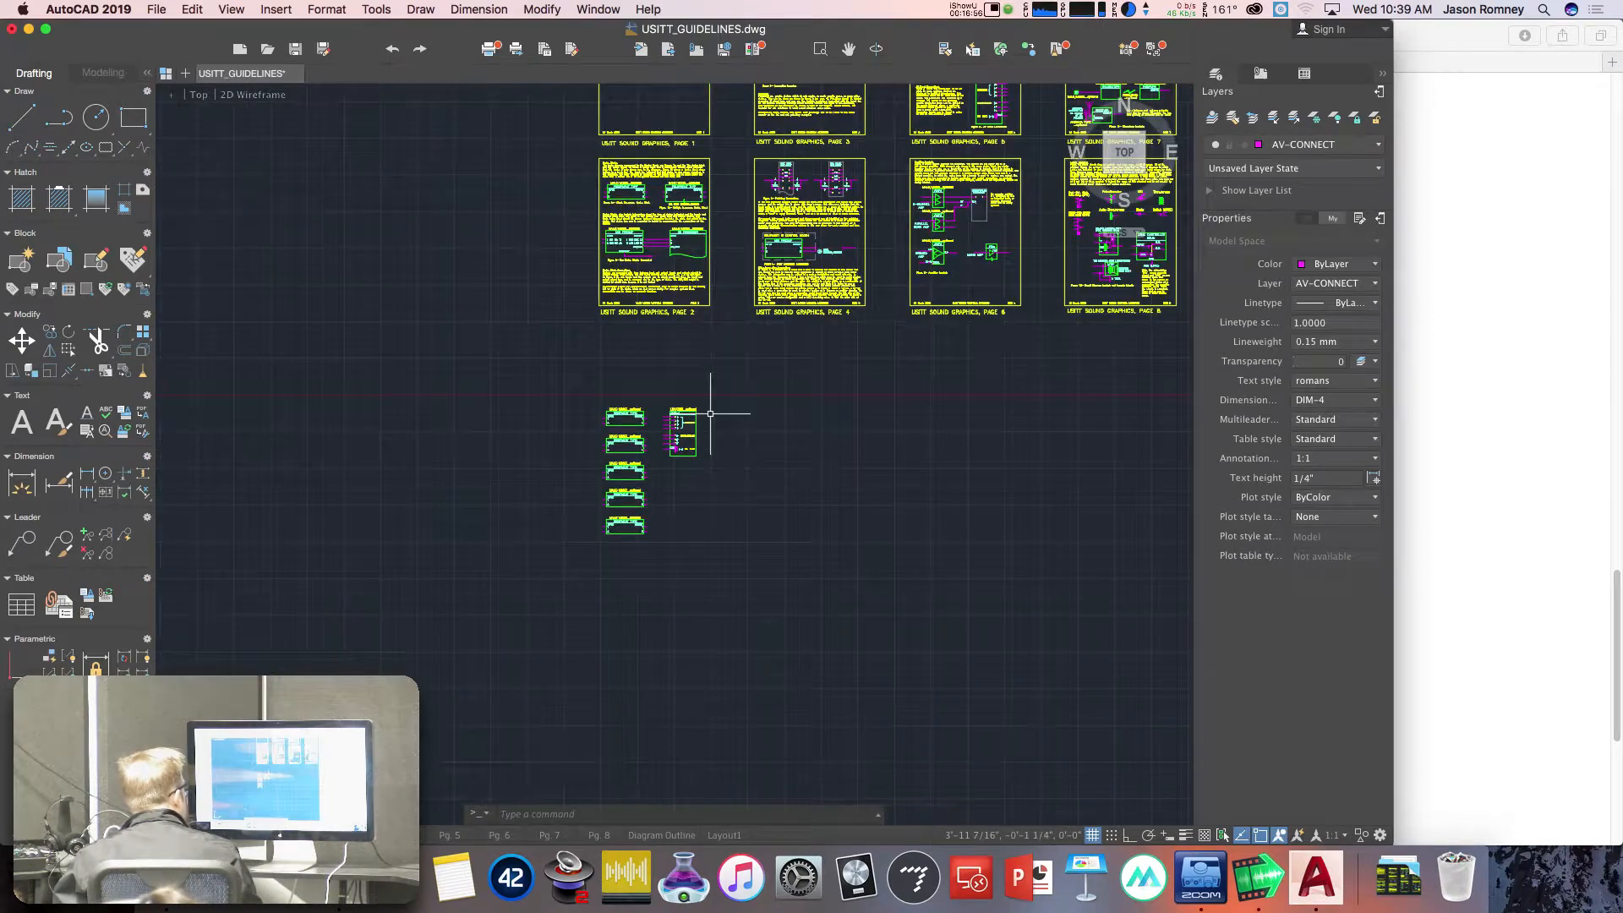
pyautogui.moveTo(928, 351)
pyautogui.mouseDown(button='middle')
pyautogui.moveTo(644, 475)
pyautogui.moveTo(429, 521)
pyautogui.mouseUp(button='middle')
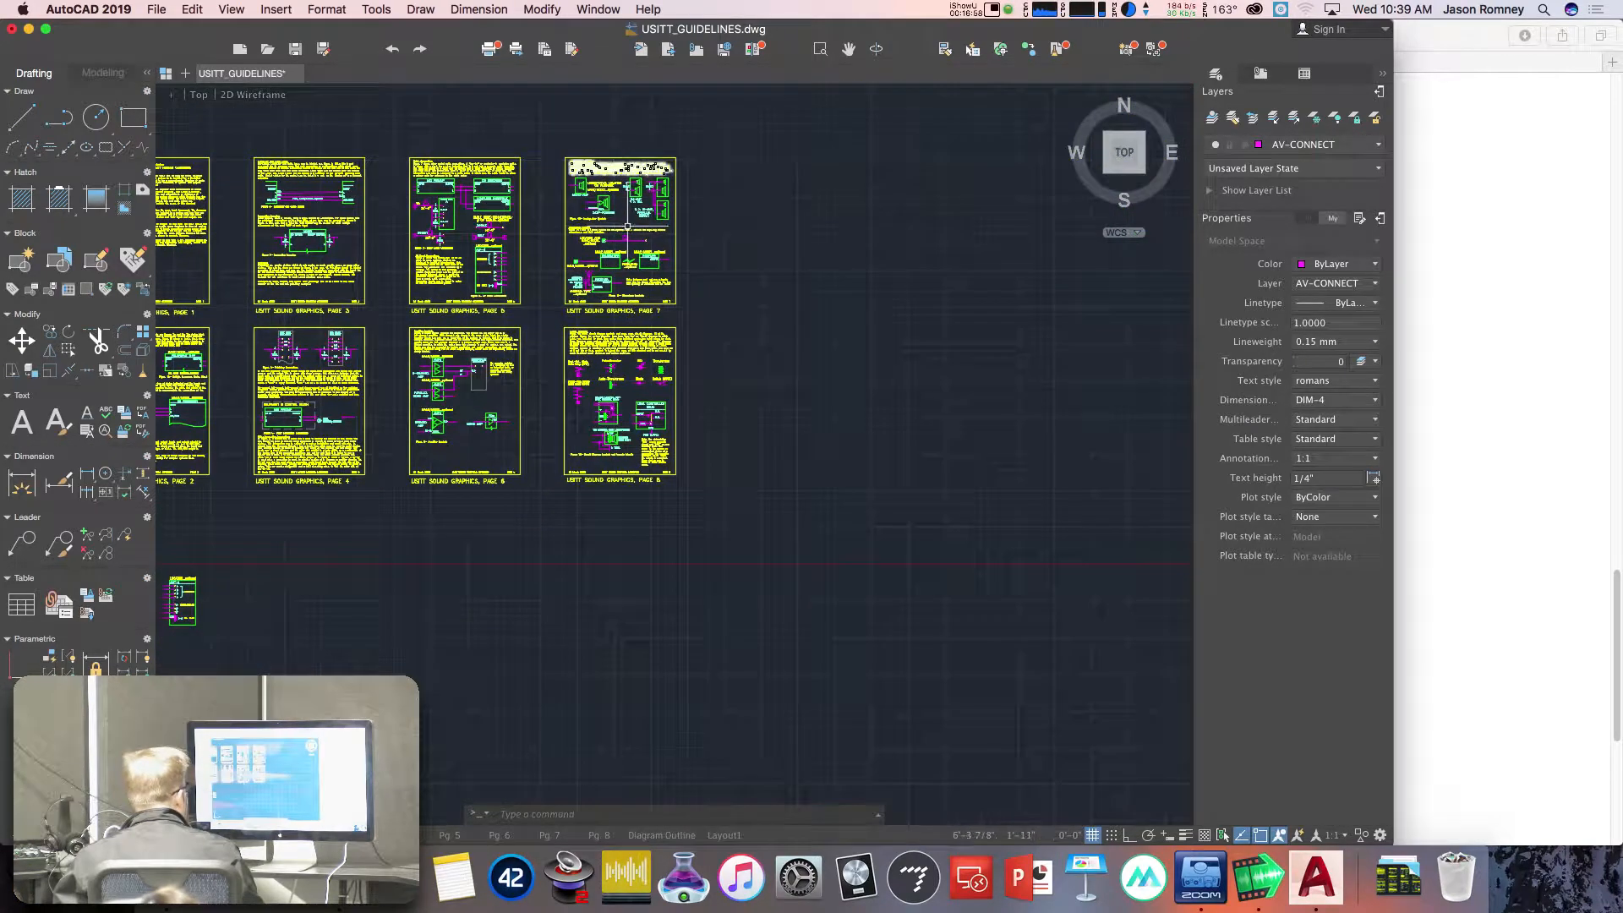
pyautogui.scroll(8, 627, 227)
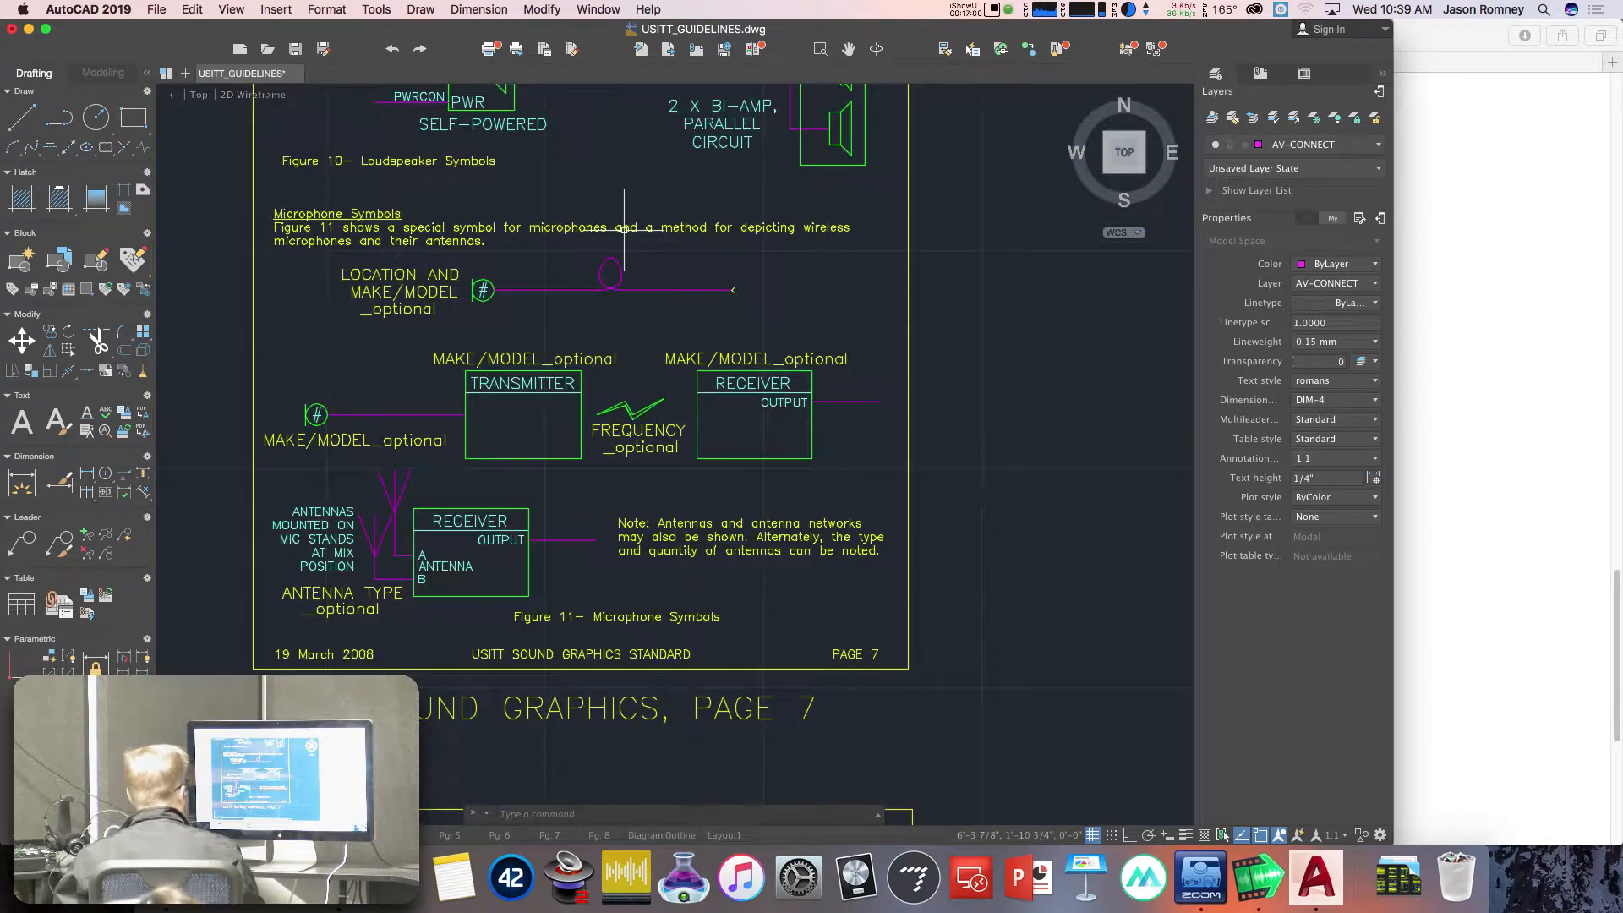
pyautogui.scroll(-4, 612, 272)
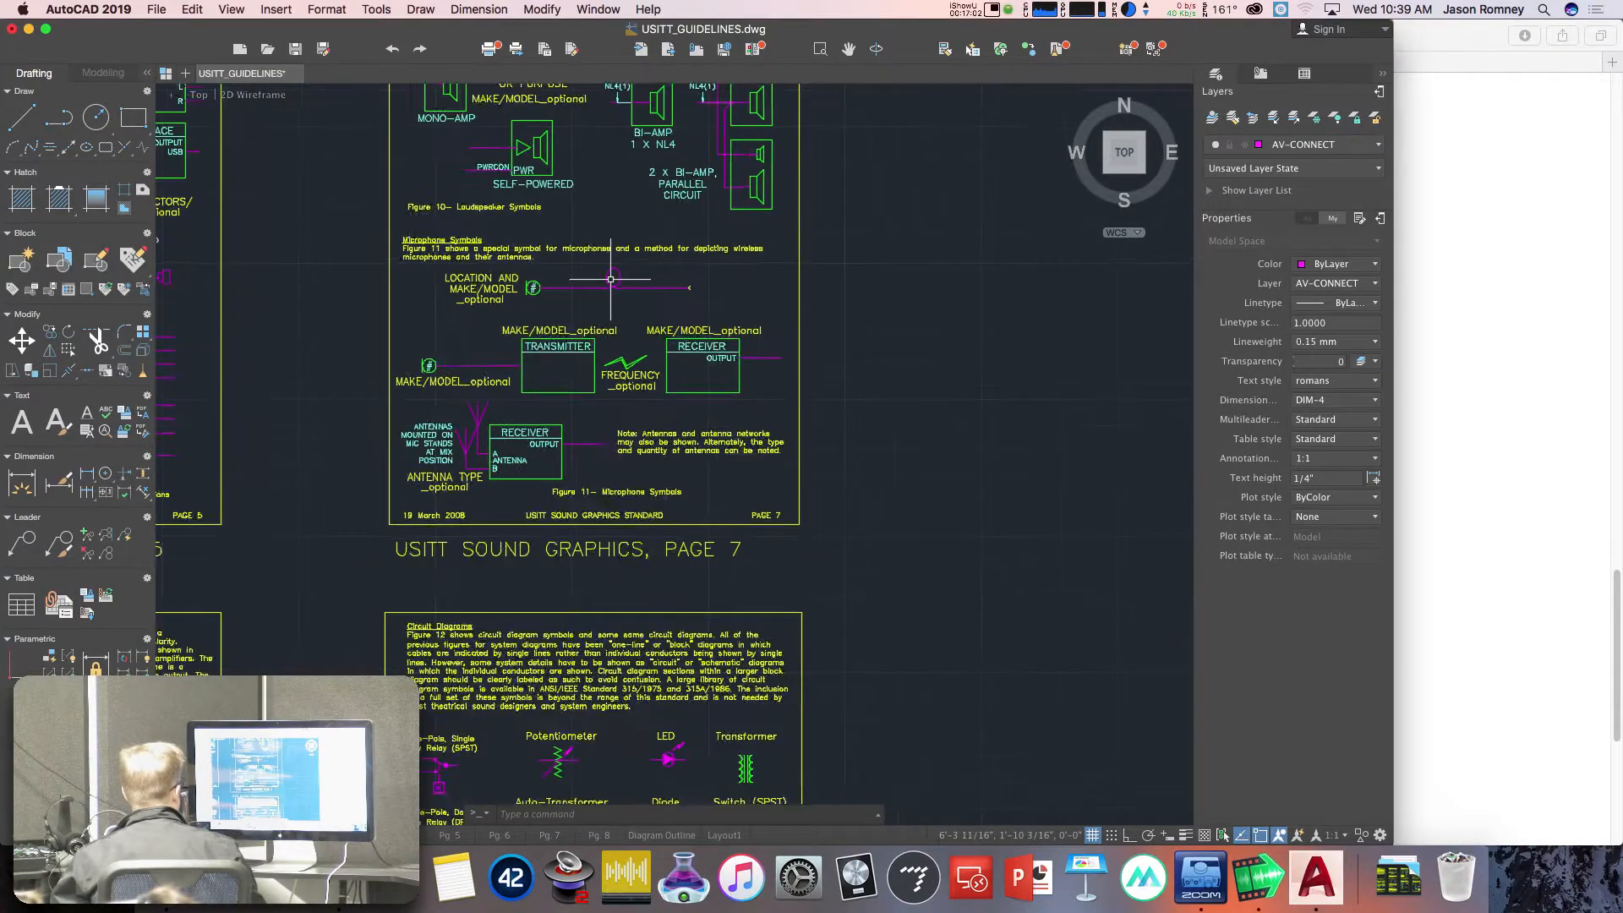
pyautogui.moveTo(572, 348); pyautogui.dragTo(749, 332, button='middle')
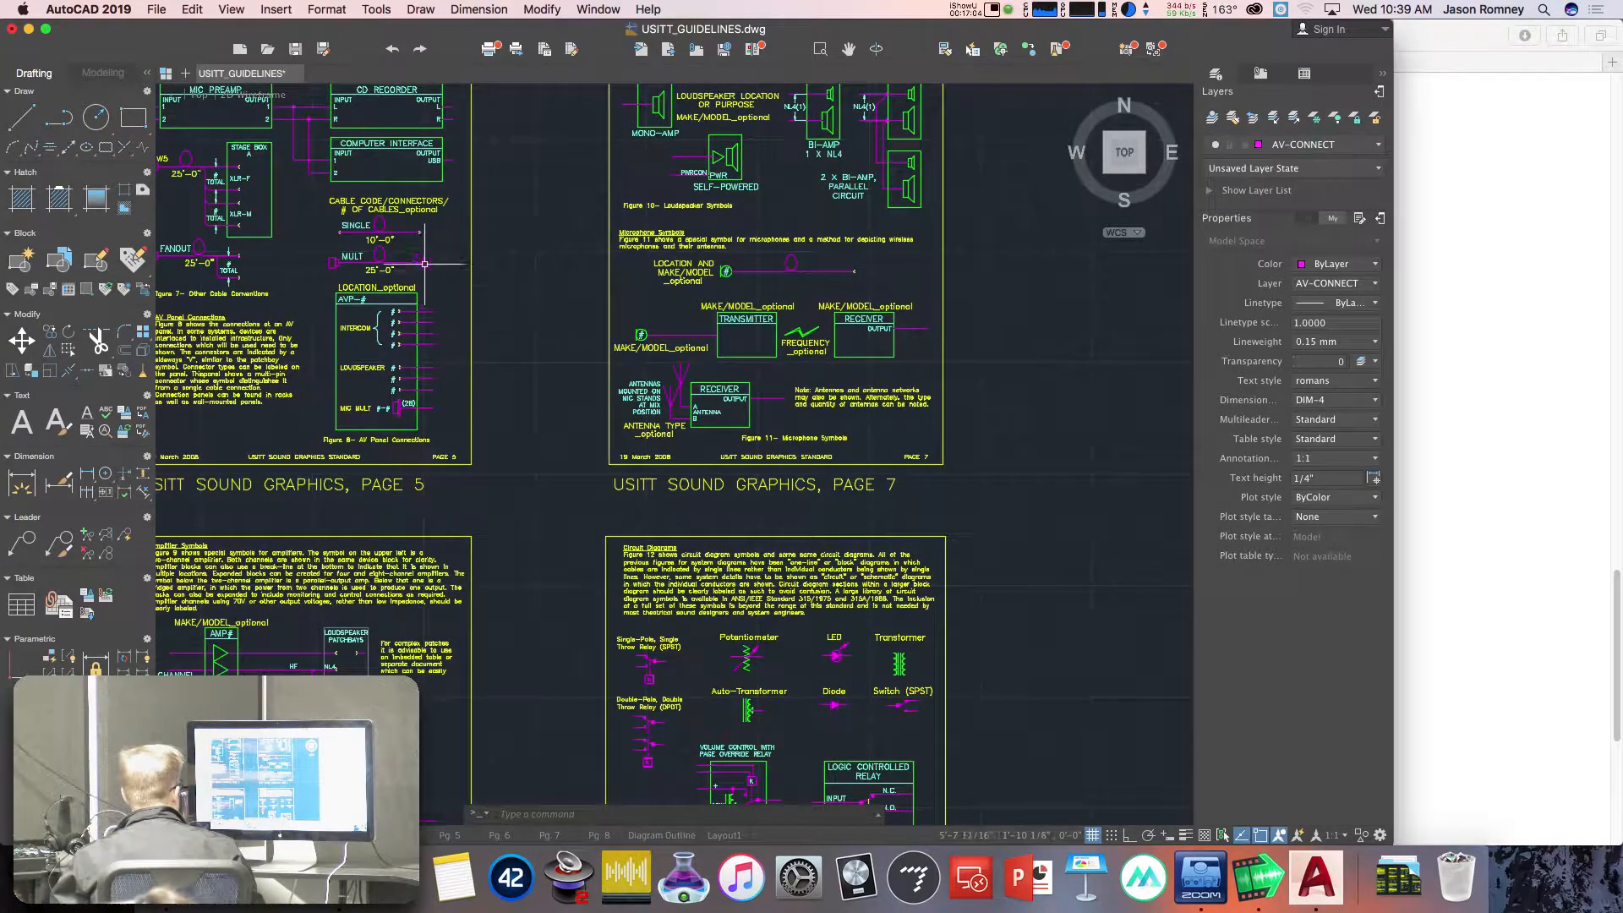
pyautogui.scroll(5, 384, 239)
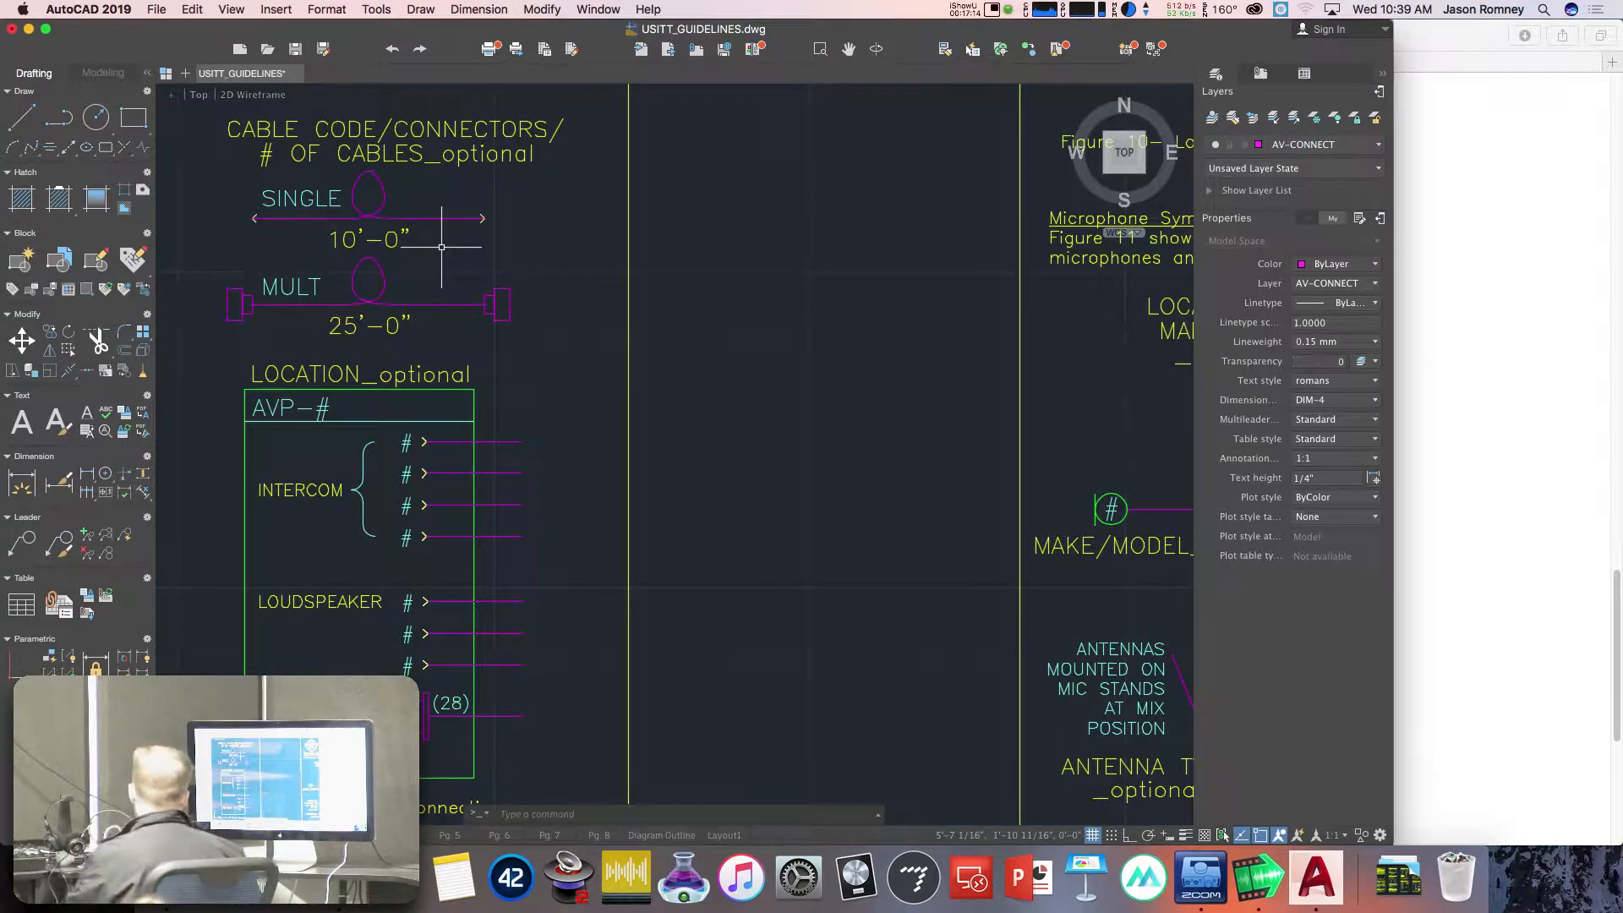
pyautogui.scroll(-7, 623, 313)
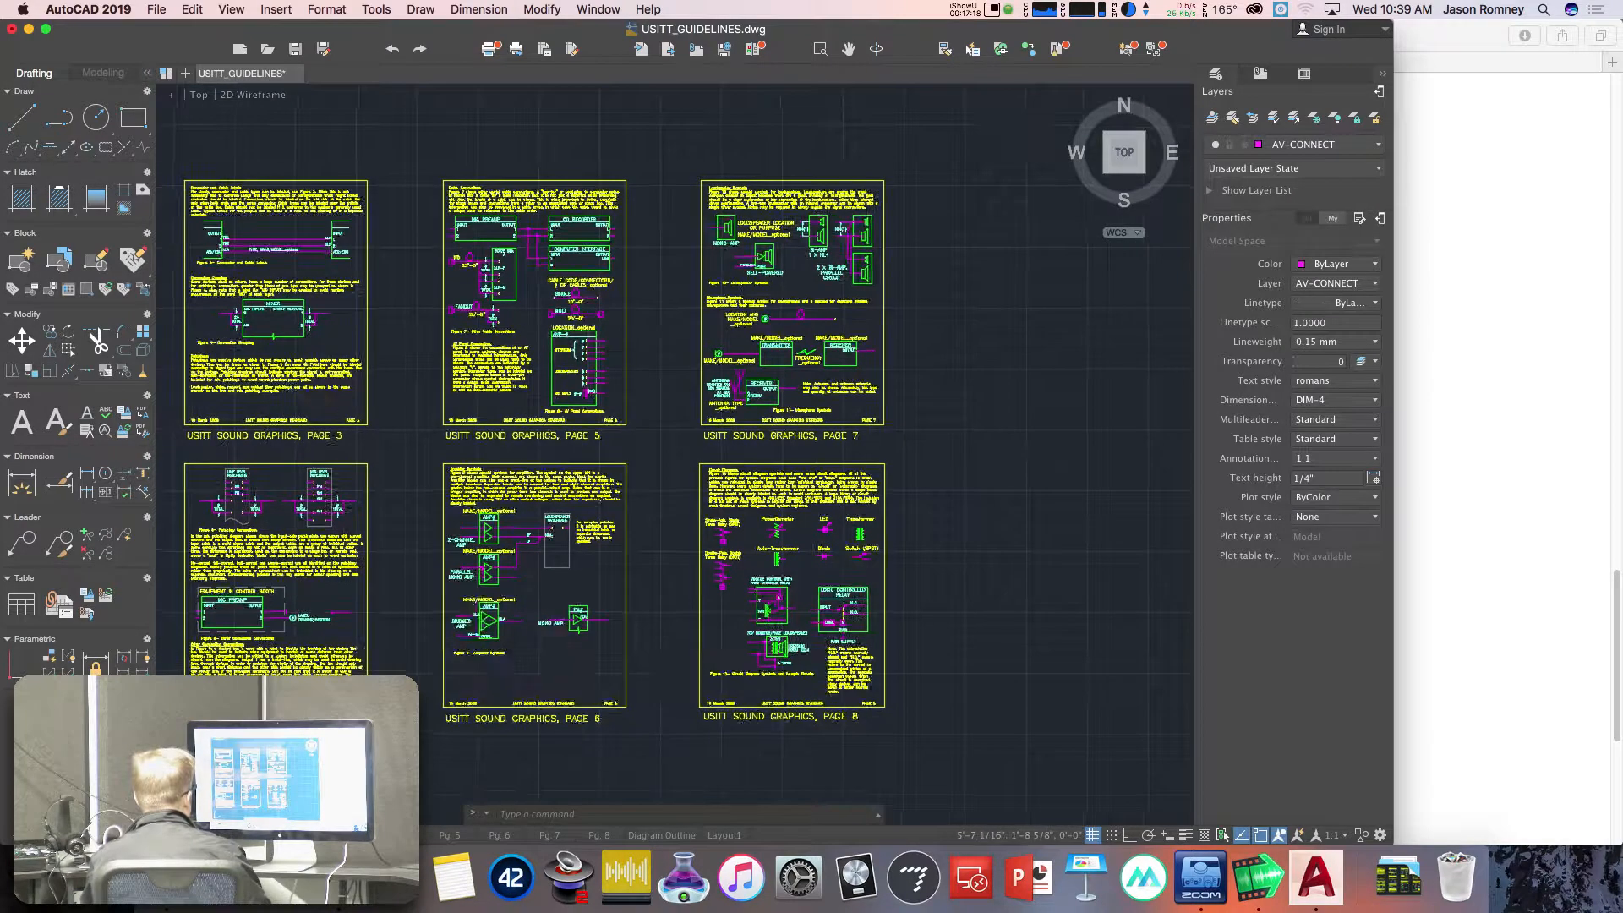
pyautogui.scroll(4, 588, 352)
pyautogui.scroll(1, 588, 352)
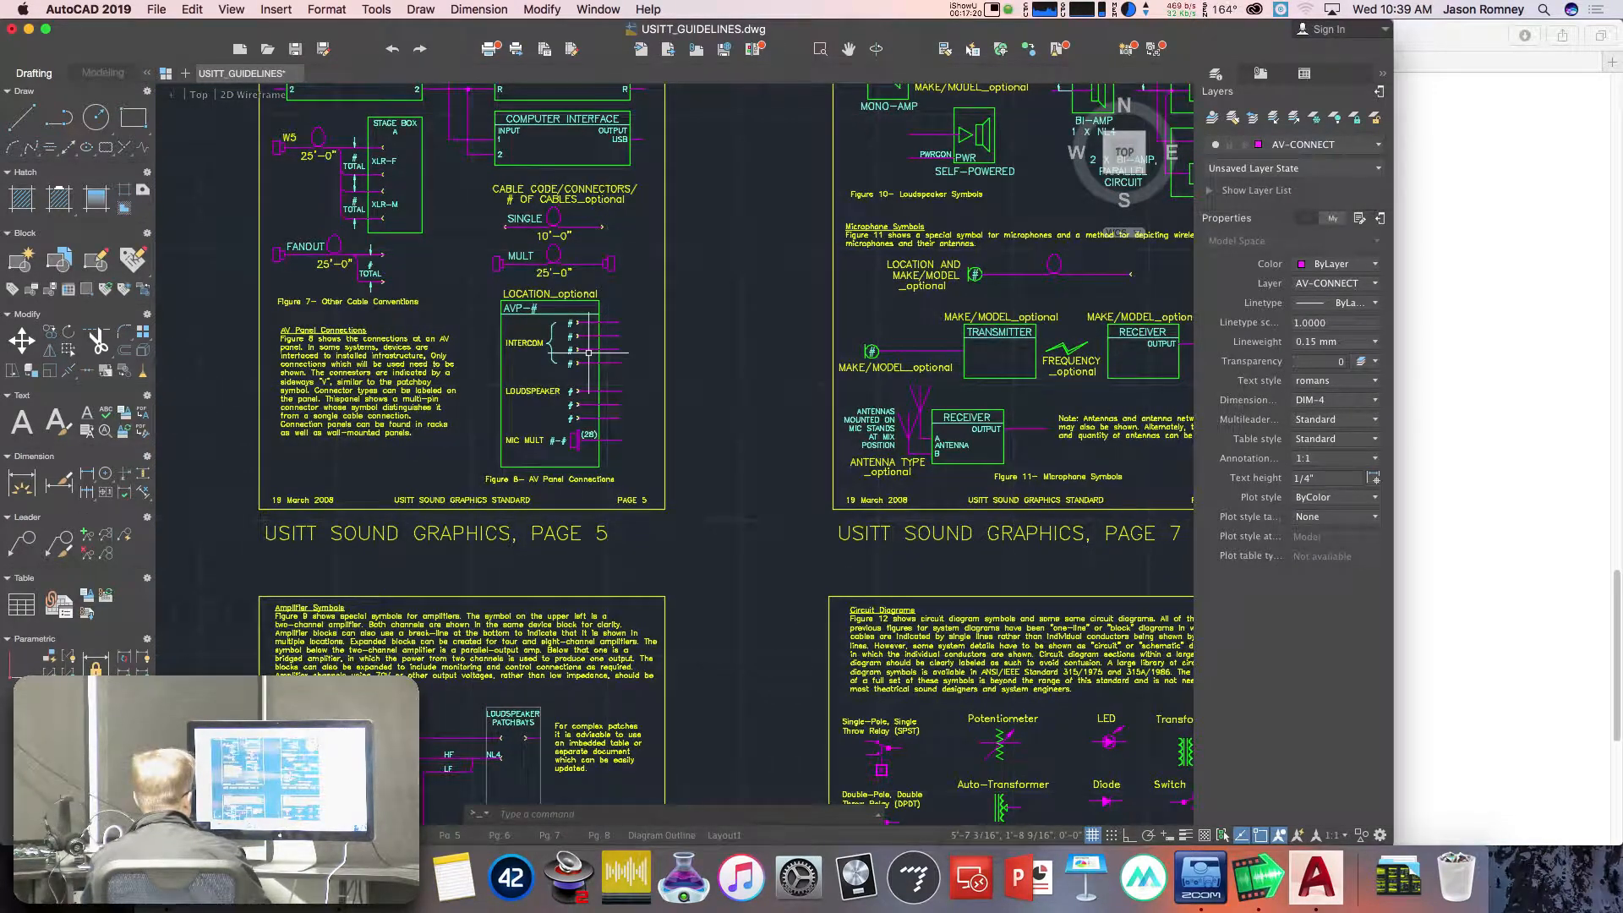
pyautogui.scroll(-1, 588, 352)
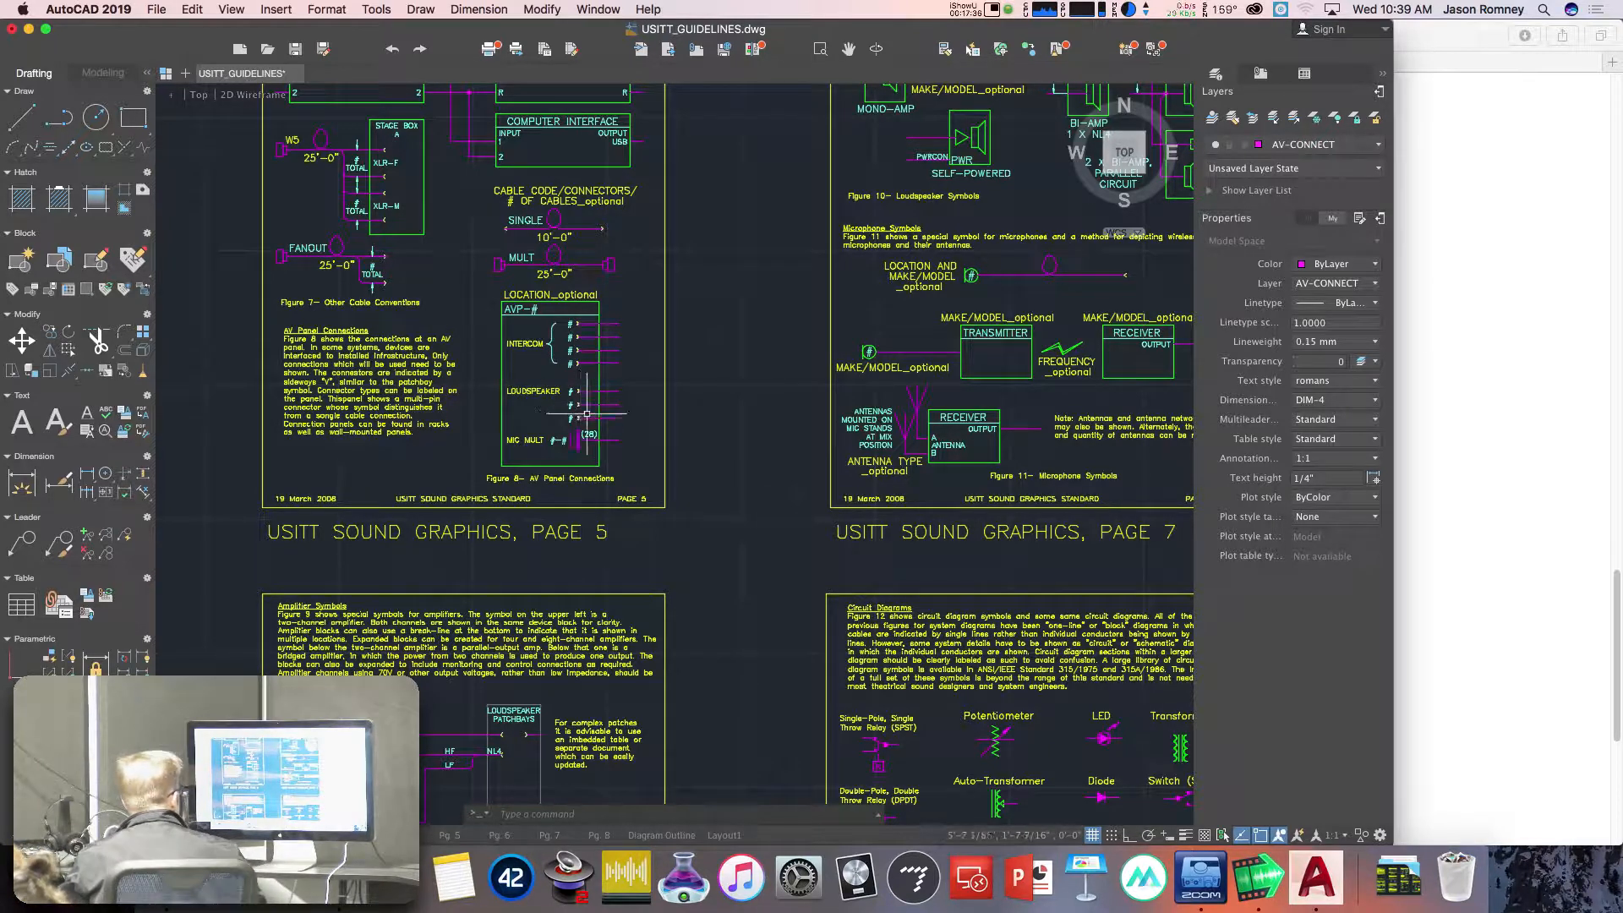
pyautogui.scroll(-1, 586, 415)
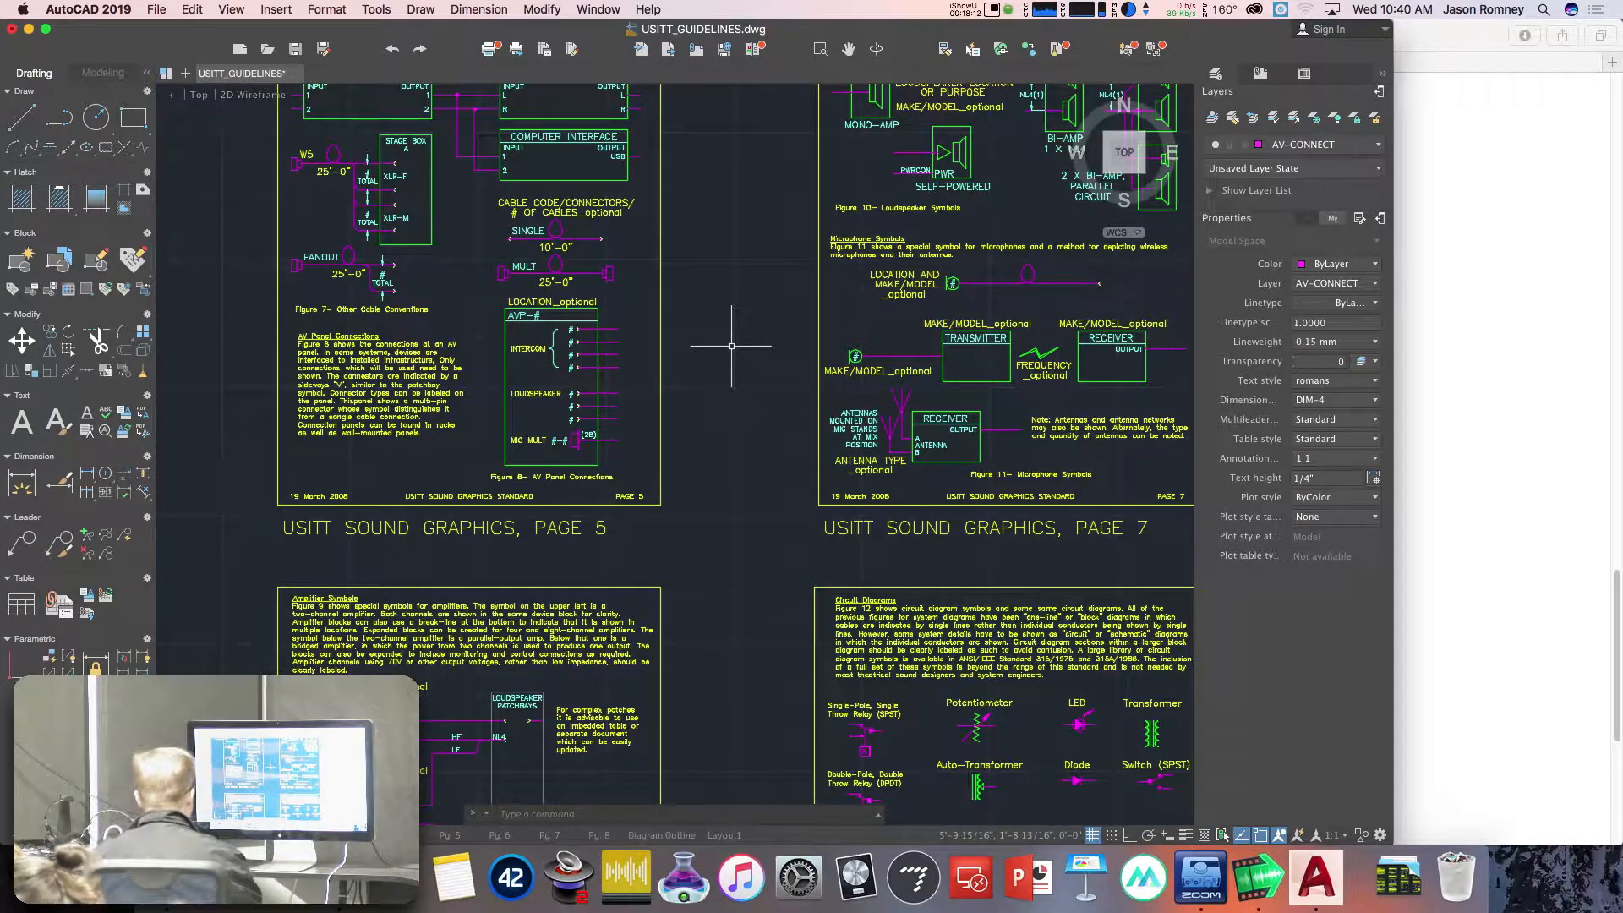
# Copy the AV panel by its upper-left corner to directly below the original, level with the third device block's top edge.
pyautogui.scroll(-3, 770, 476)
pyautogui.scroll(-5, 770, 476)
pyautogui.scroll(5, 634, 637)
pyautogui.scroll(3, 635, 638)
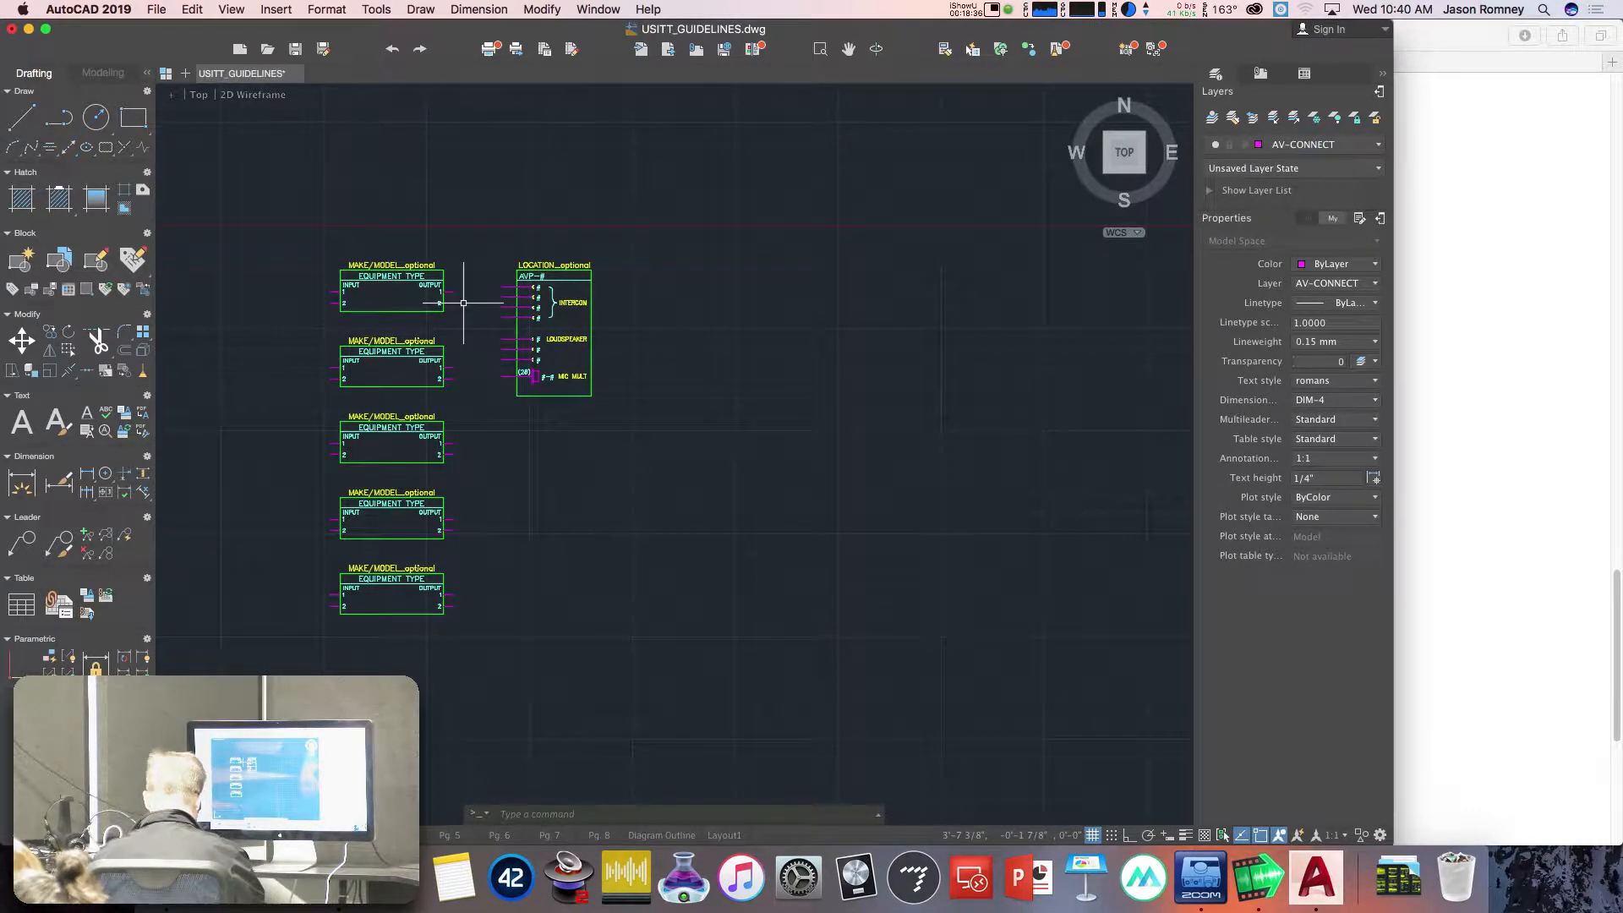
pyautogui.write('co')
pyautogui.press('Return')
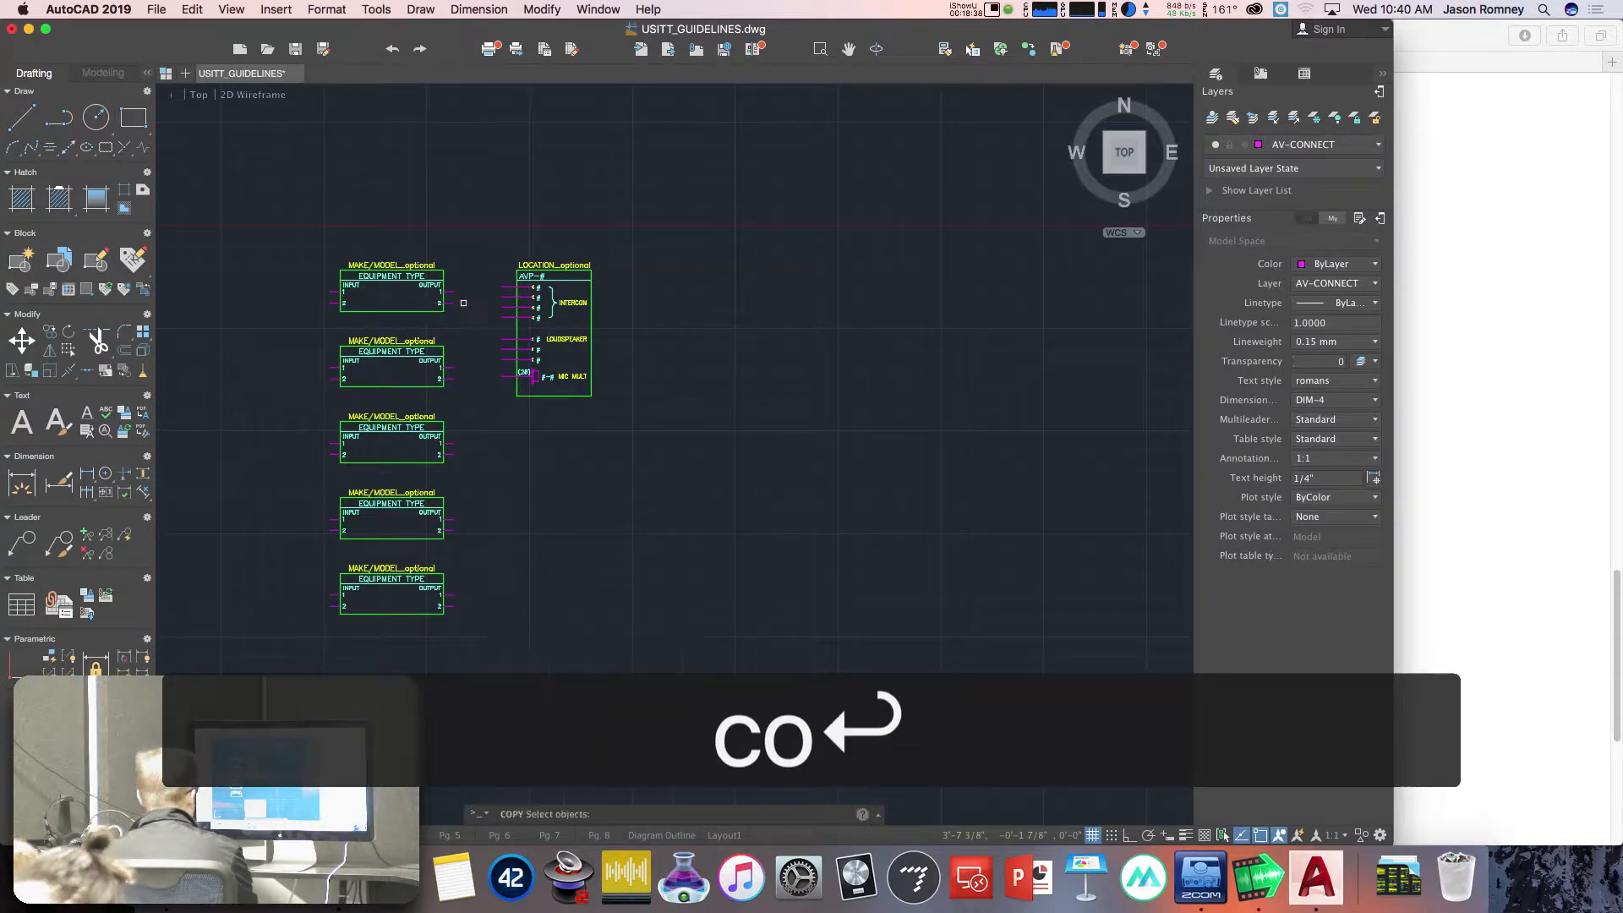
pyautogui.click(475, 246)
pyautogui.click(666, 460)
pyautogui.press('Return')
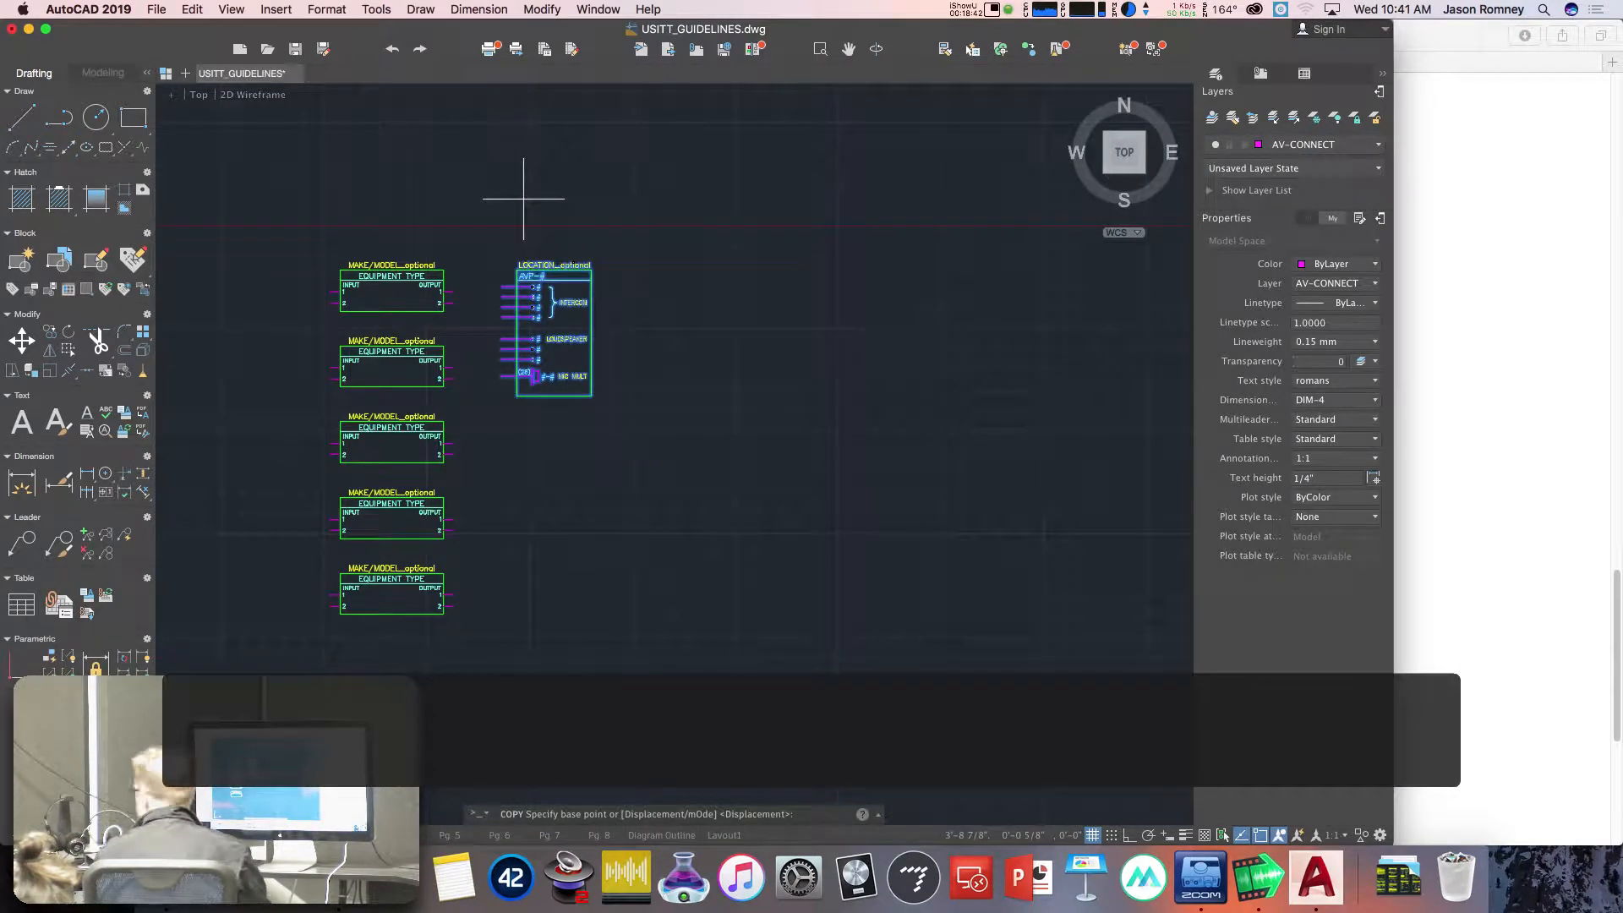
pyautogui.scroll(1, 519, 248)
pyautogui.scroll(2, 512, 246)
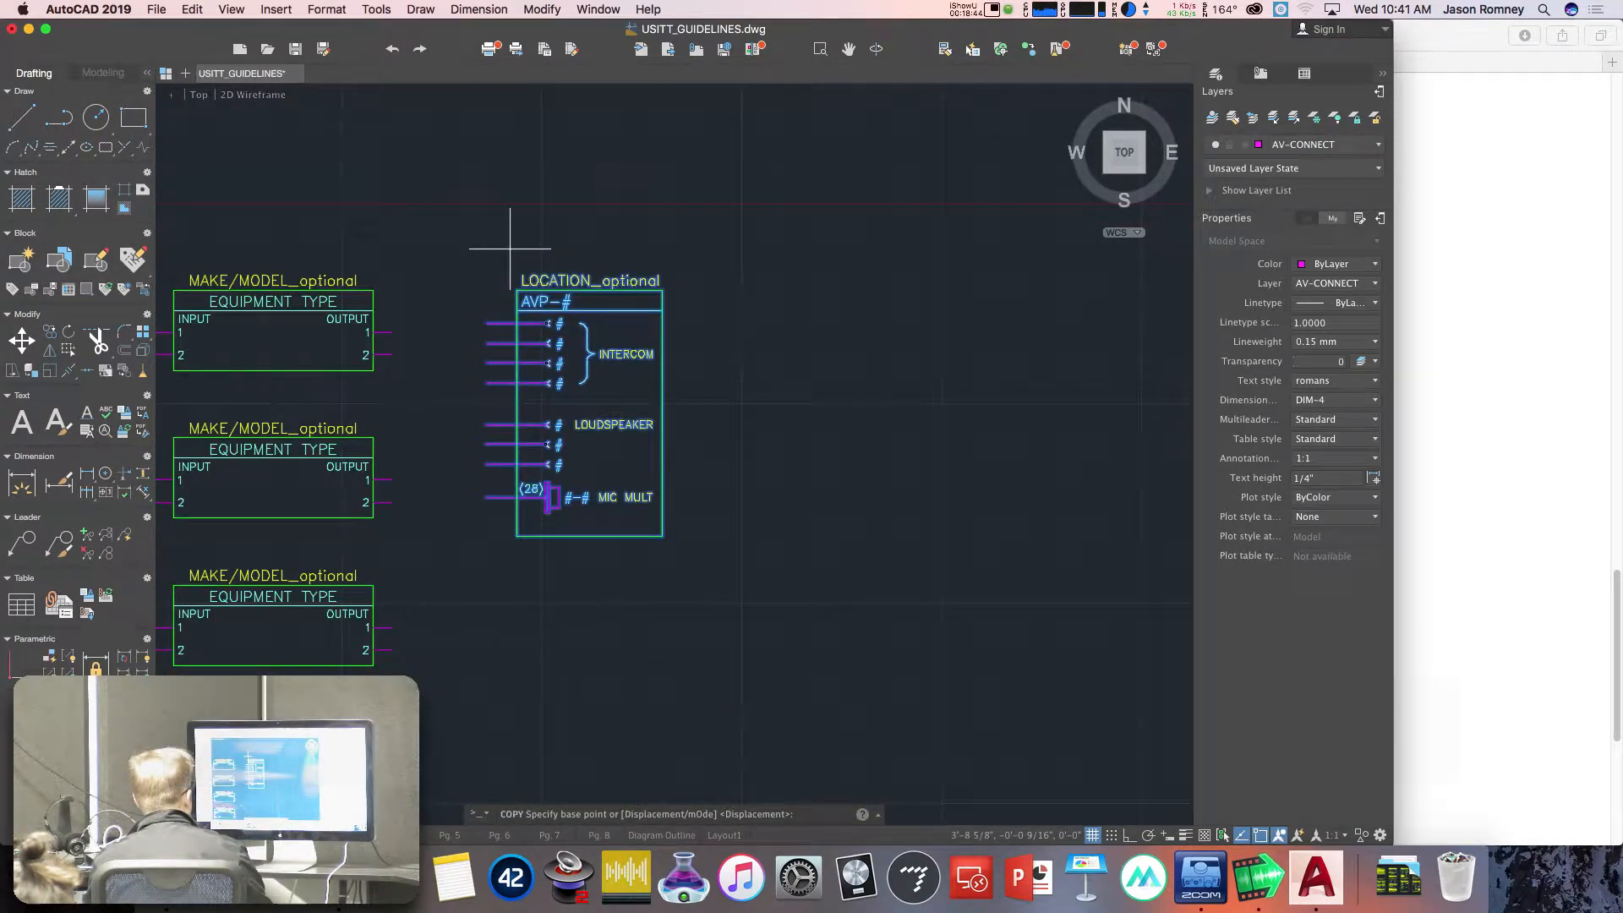
pyautogui.click(516, 290)
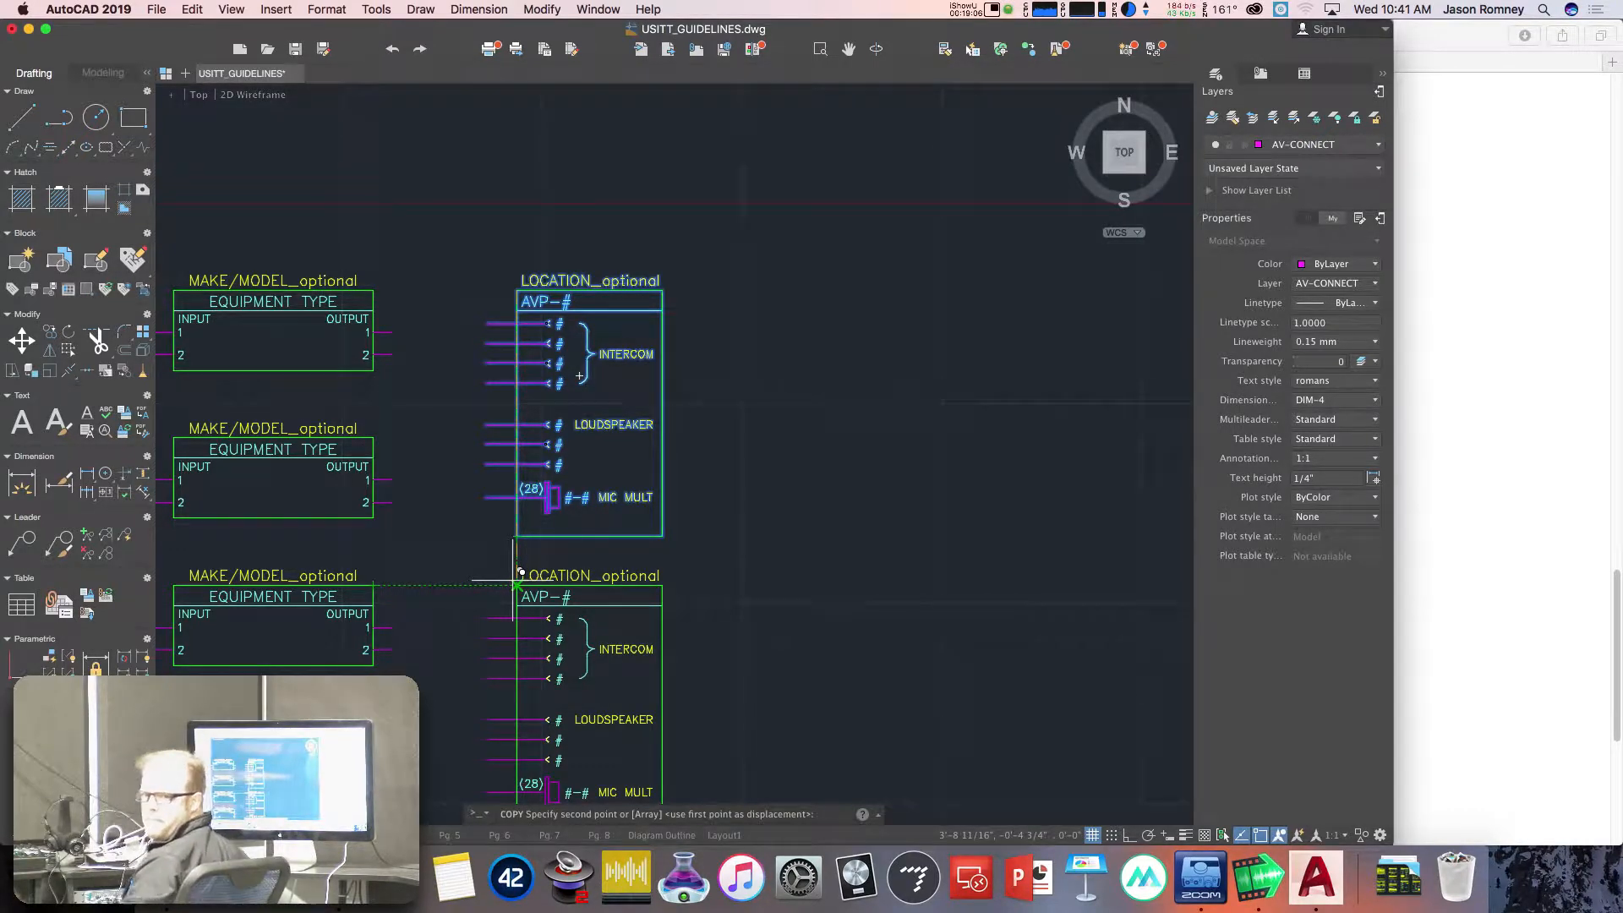
pyautogui.click(518, 573)
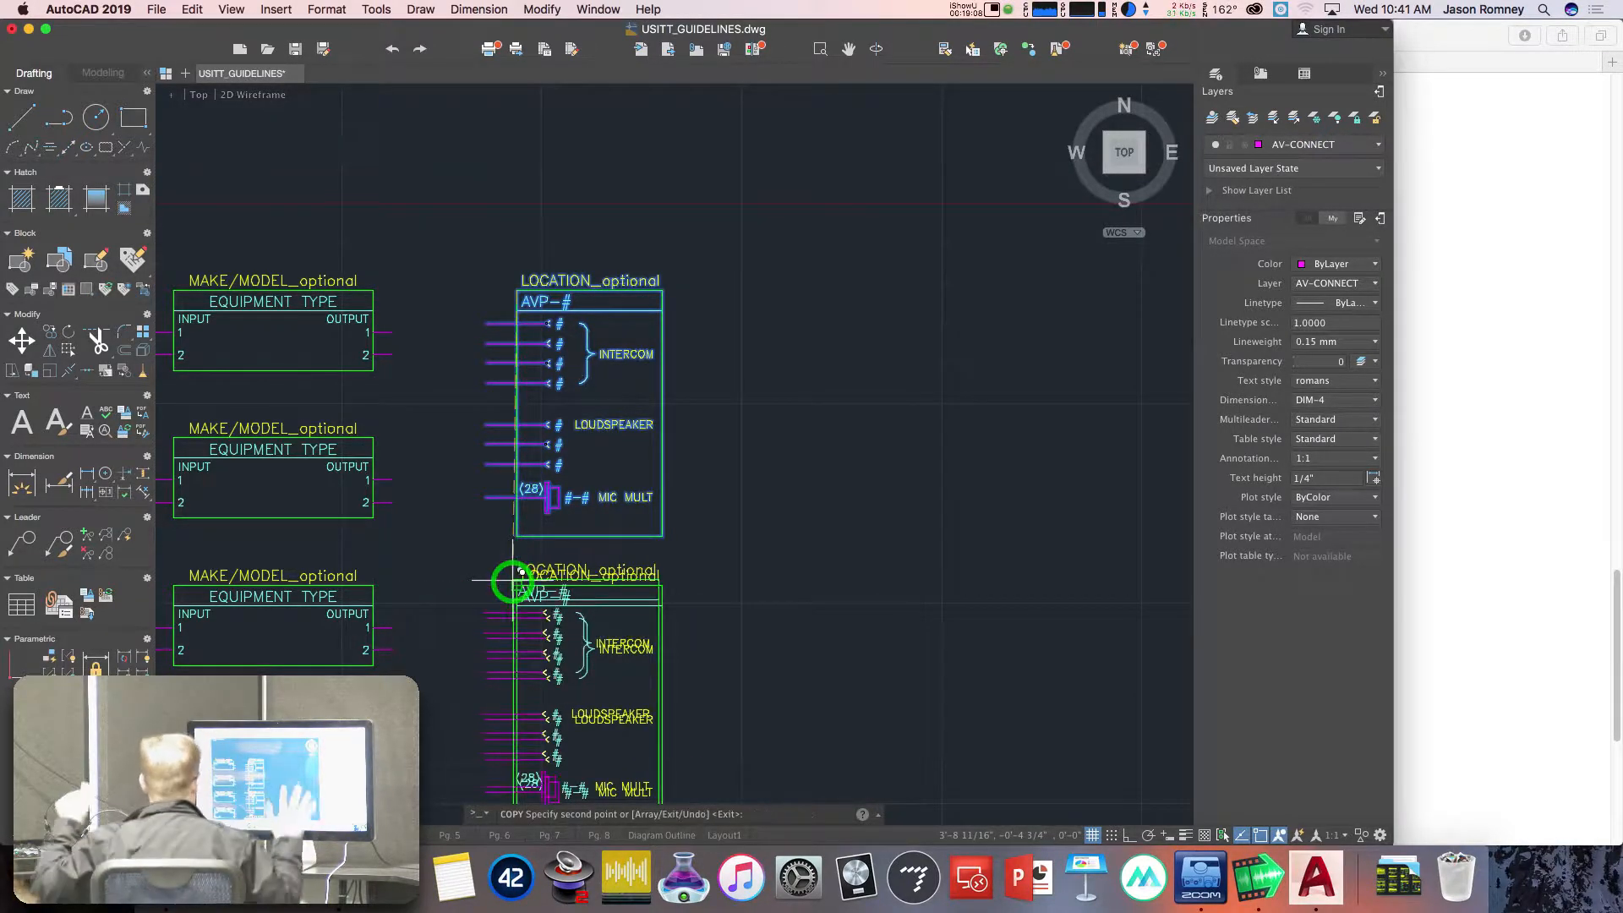
pyautogui.press('Escape')
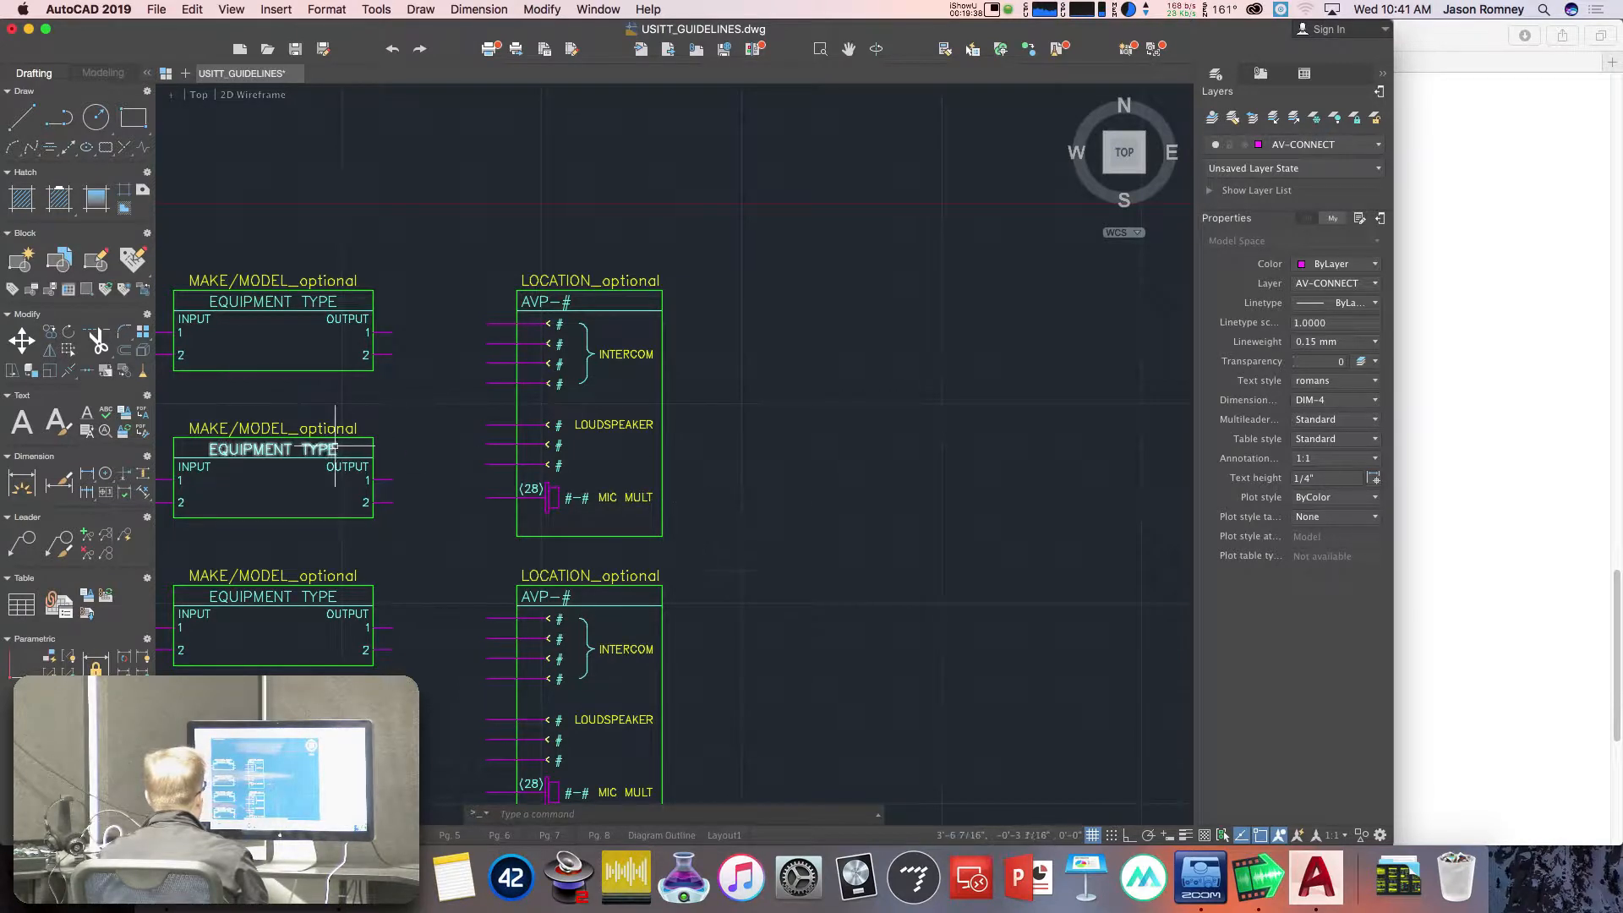
# Copy page 7's transmitter microphone with its line and label, by the line's end, to 1 5/8" left of the first device's input 1 line.
pyautogui.moveTo(343, 440); pyautogui.dragTo(605, 440, button='middle')
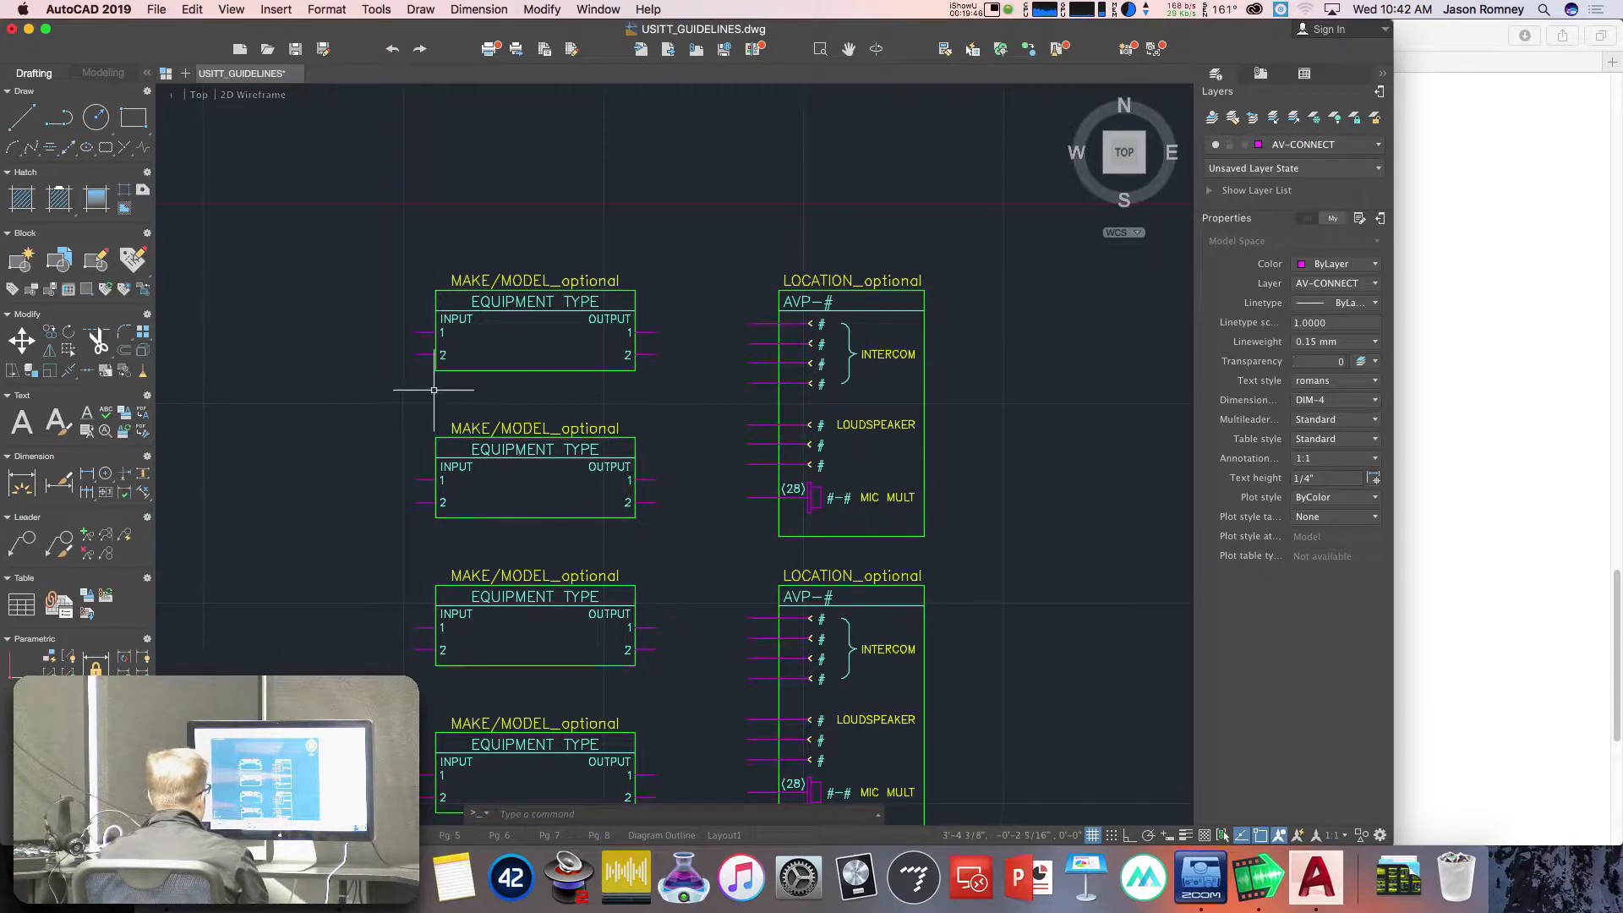
pyautogui.scroll(-3, 488, 404)
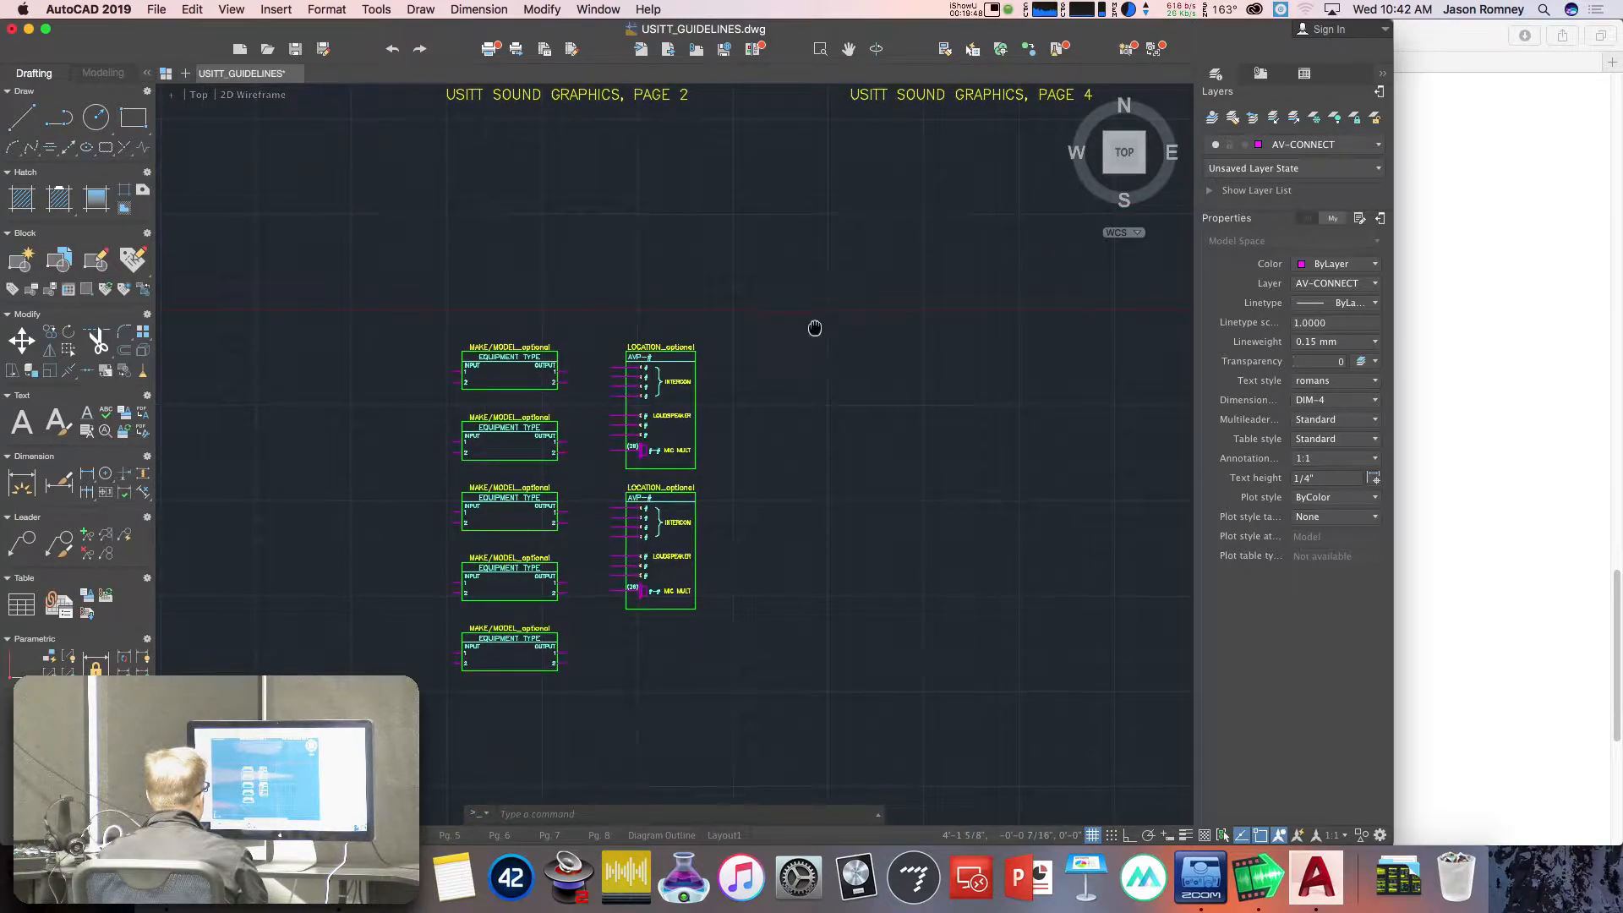
pyautogui.scroll(-1, 814, 327)
pyautogui.moveTo(814, 327)
pyautogui.mouseDown(button='middle')
pyautogui.moveTo(475, 546)
pyautogui.moveTo(351, 567)
pyautogui.mouseUp(button='middle')
pyautogui.moveTo(932, 427)
pyautogui.mouseDown(button='middle')
pyautogui.moveTo(891, 499)
pyautogui.moveTo(743, 619)
pyautogui.mouseUp(button='middle')
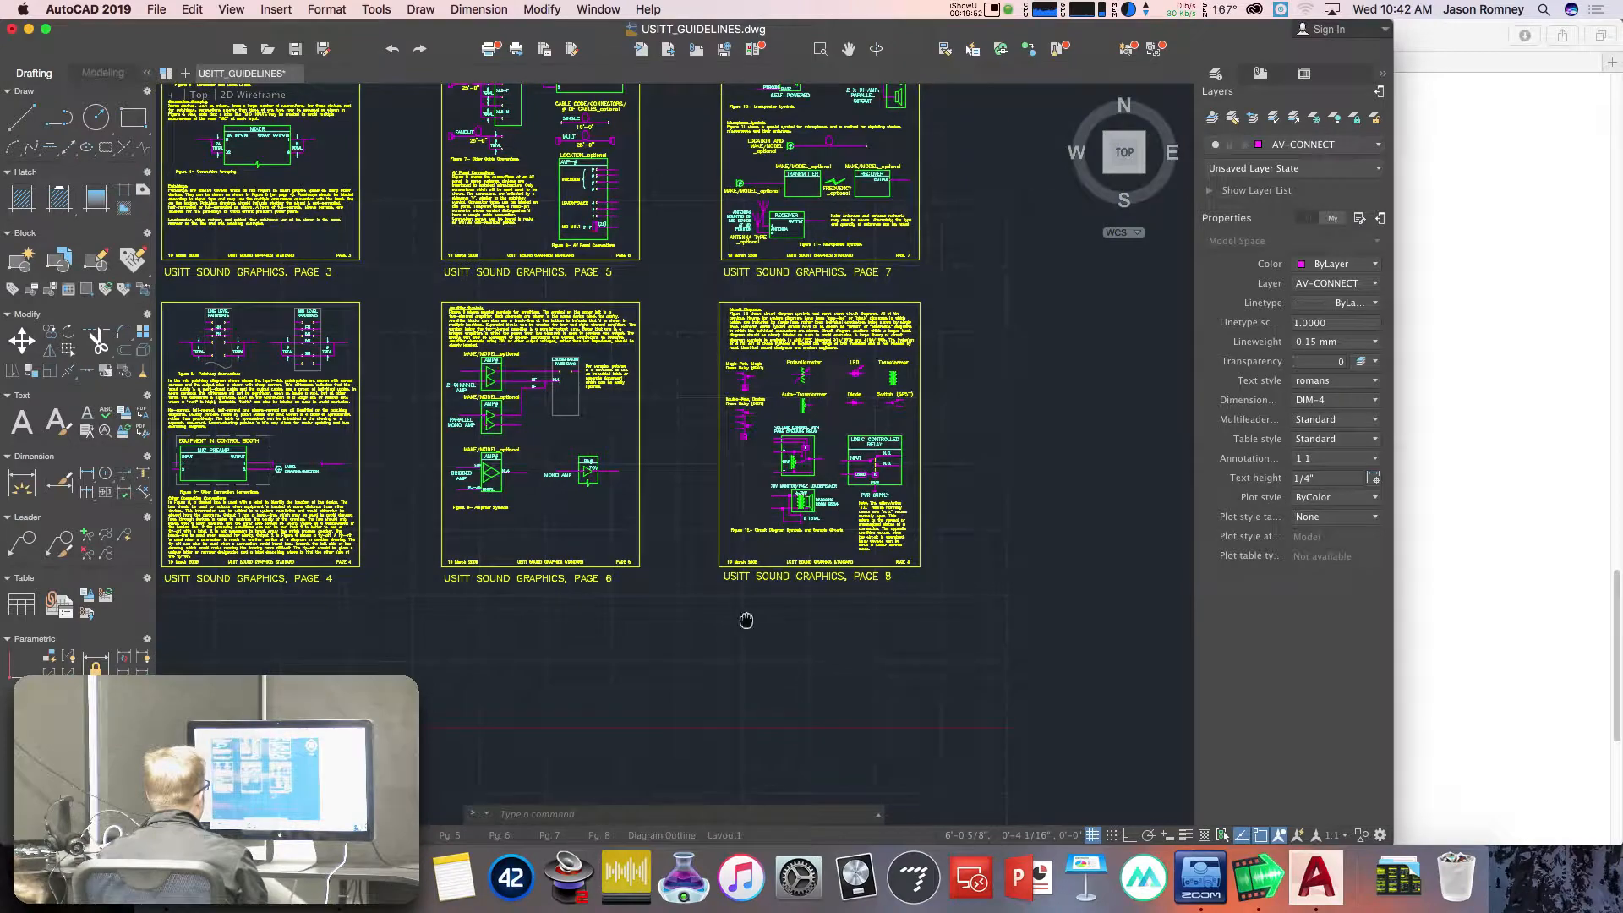
pyautogui.scroll(5, 770, 178)
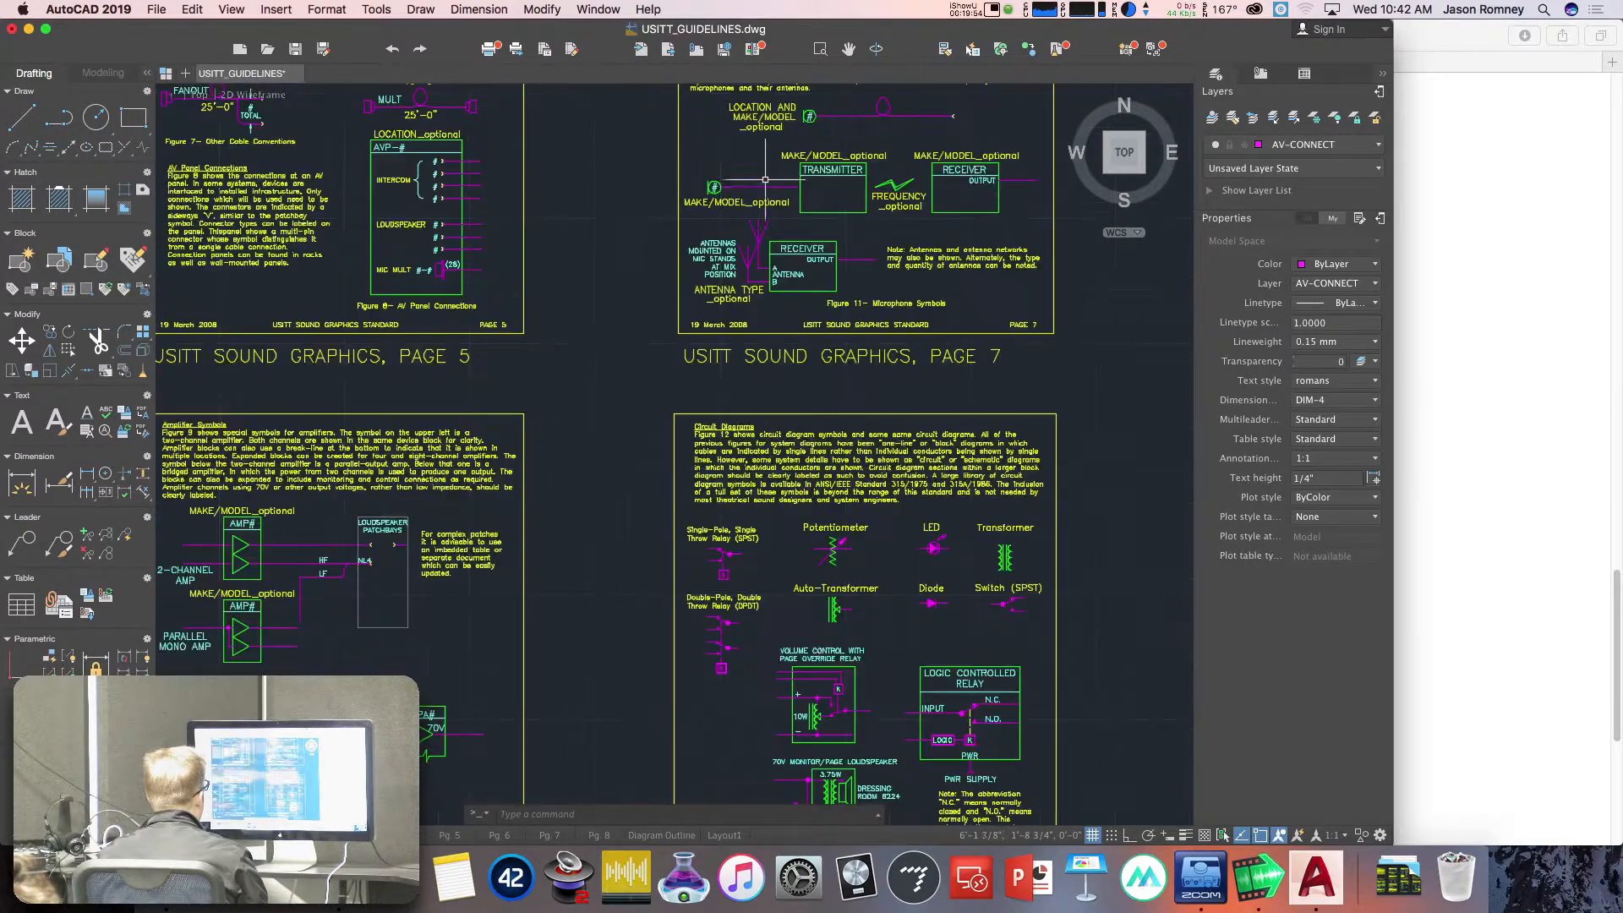
pyautogui.moveTo(701, 177); pyautogui.dragTo(635, 222, button='middle')
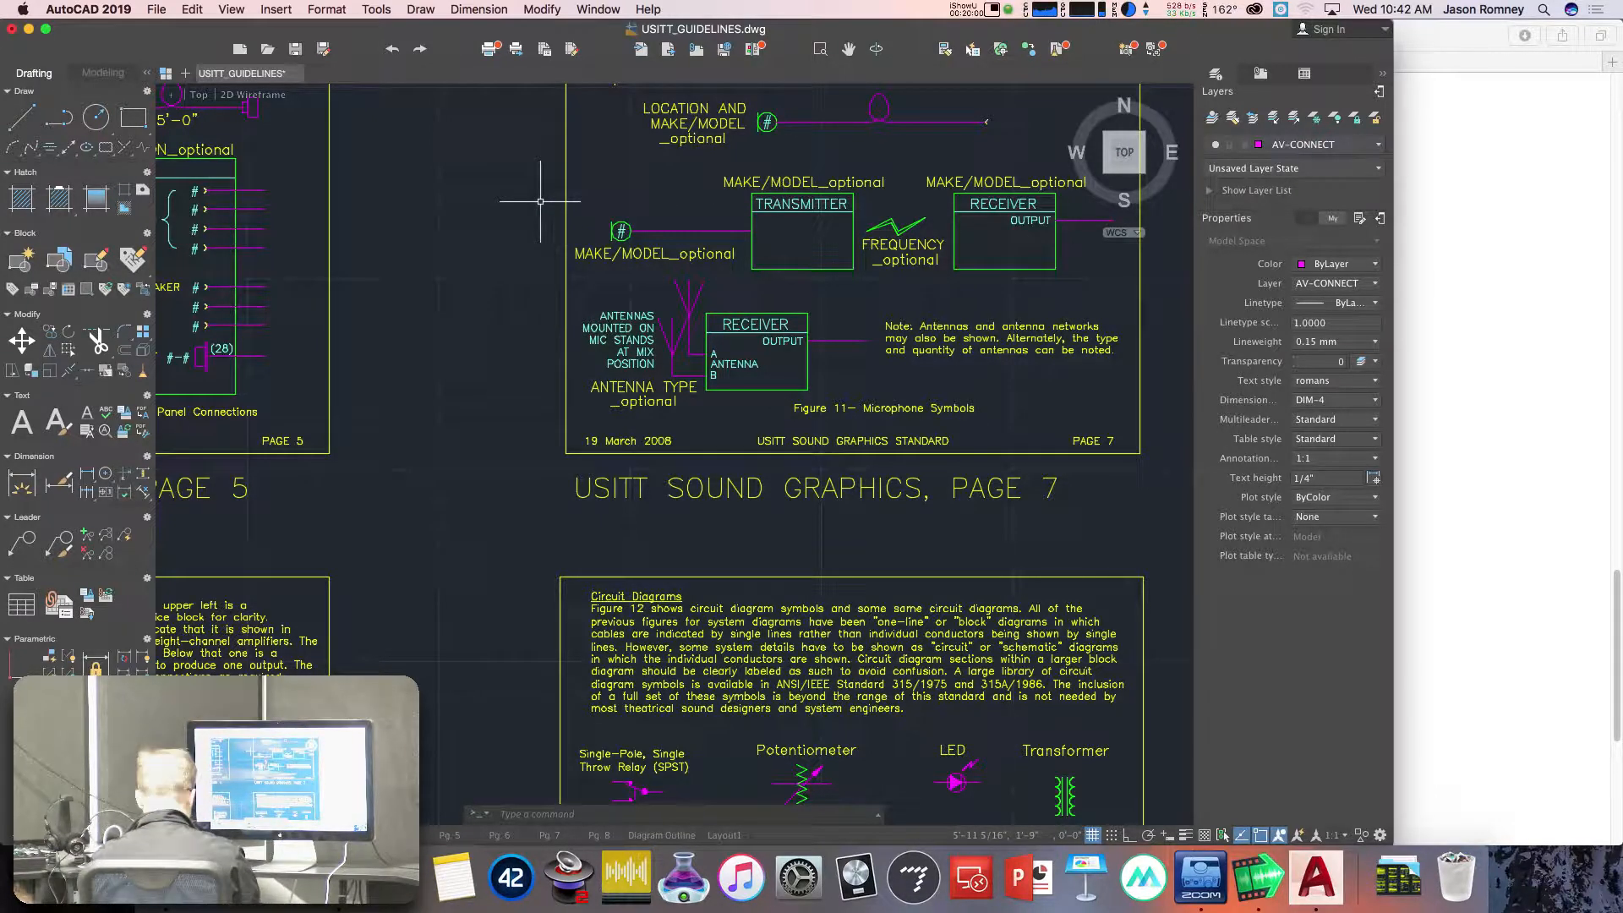
pyautogui.write('co')
pyautogui.press('Return')
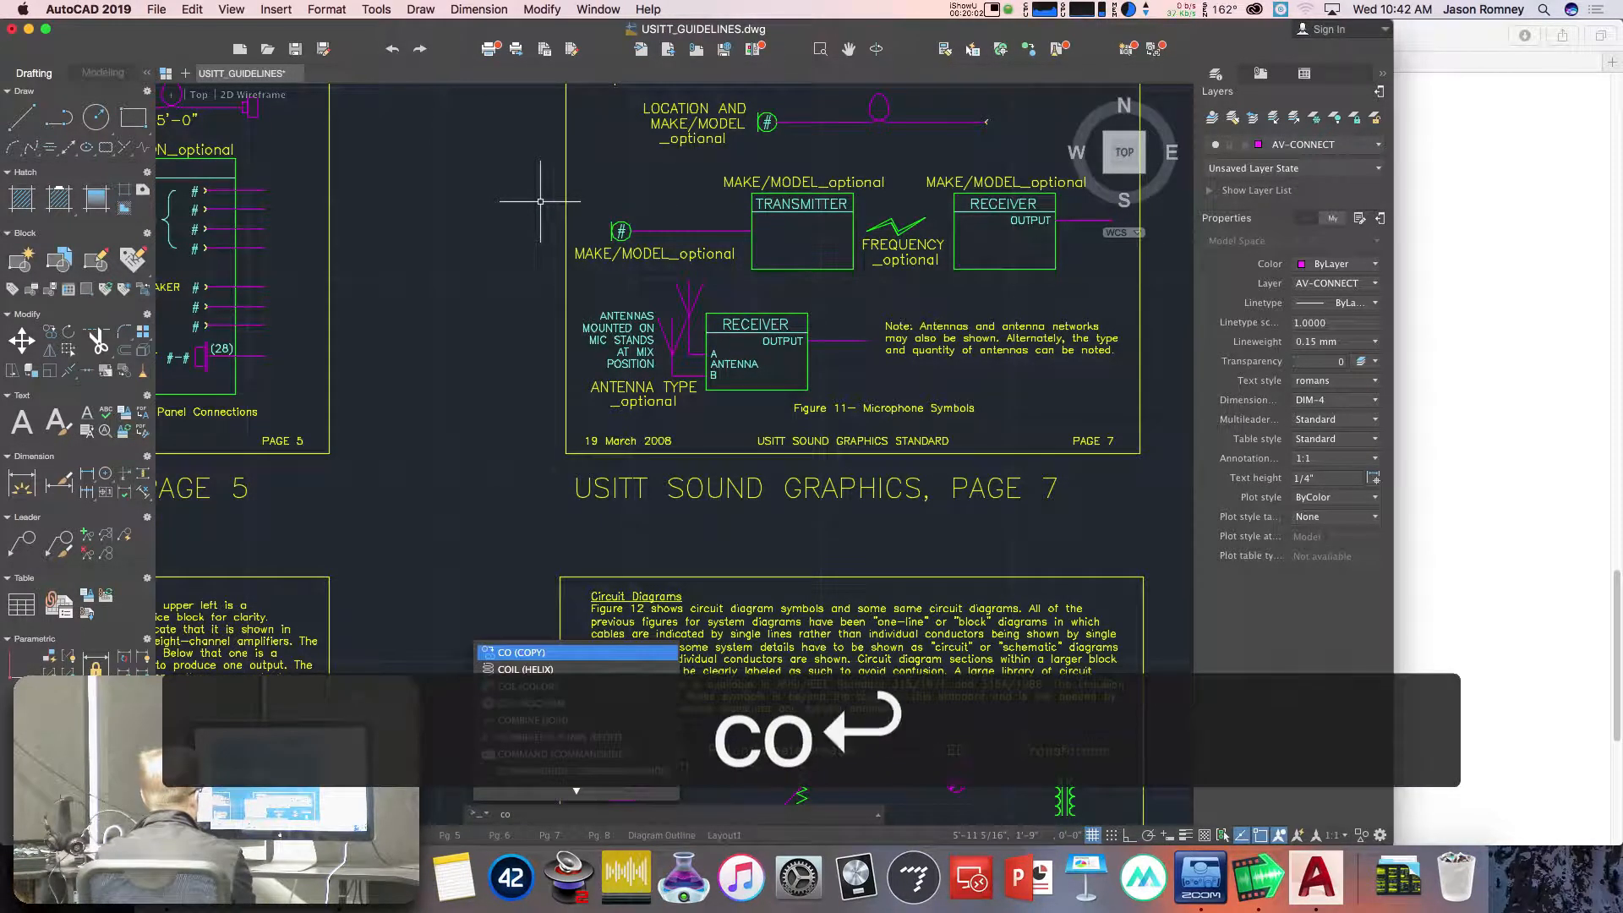
pyautogui.click(541, 201)
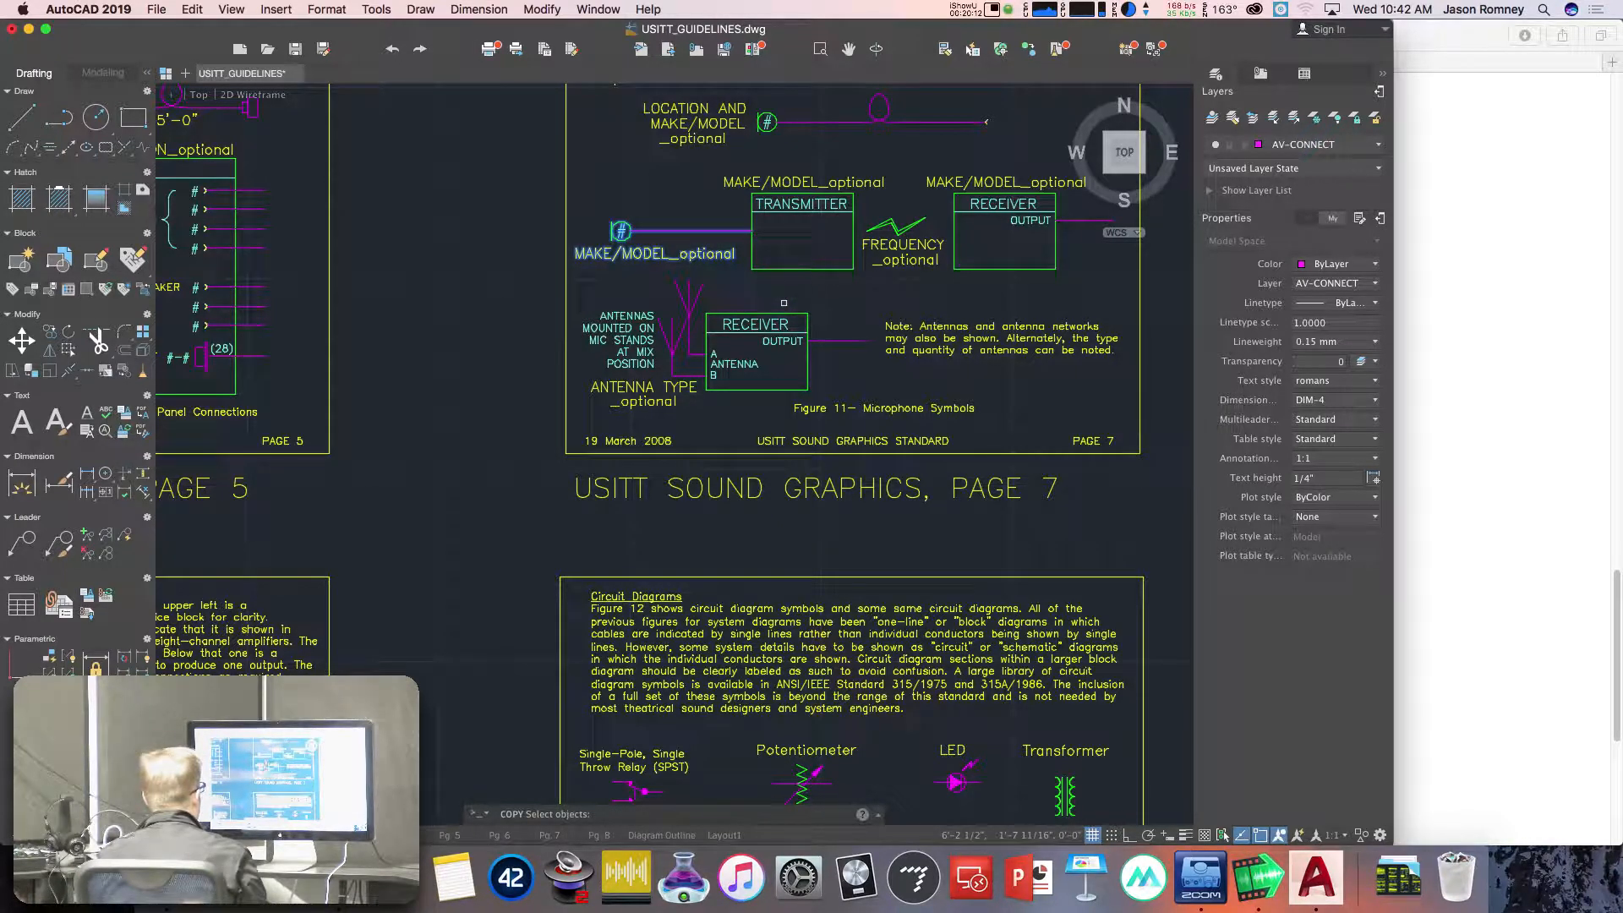
pyautogui.press('Return')
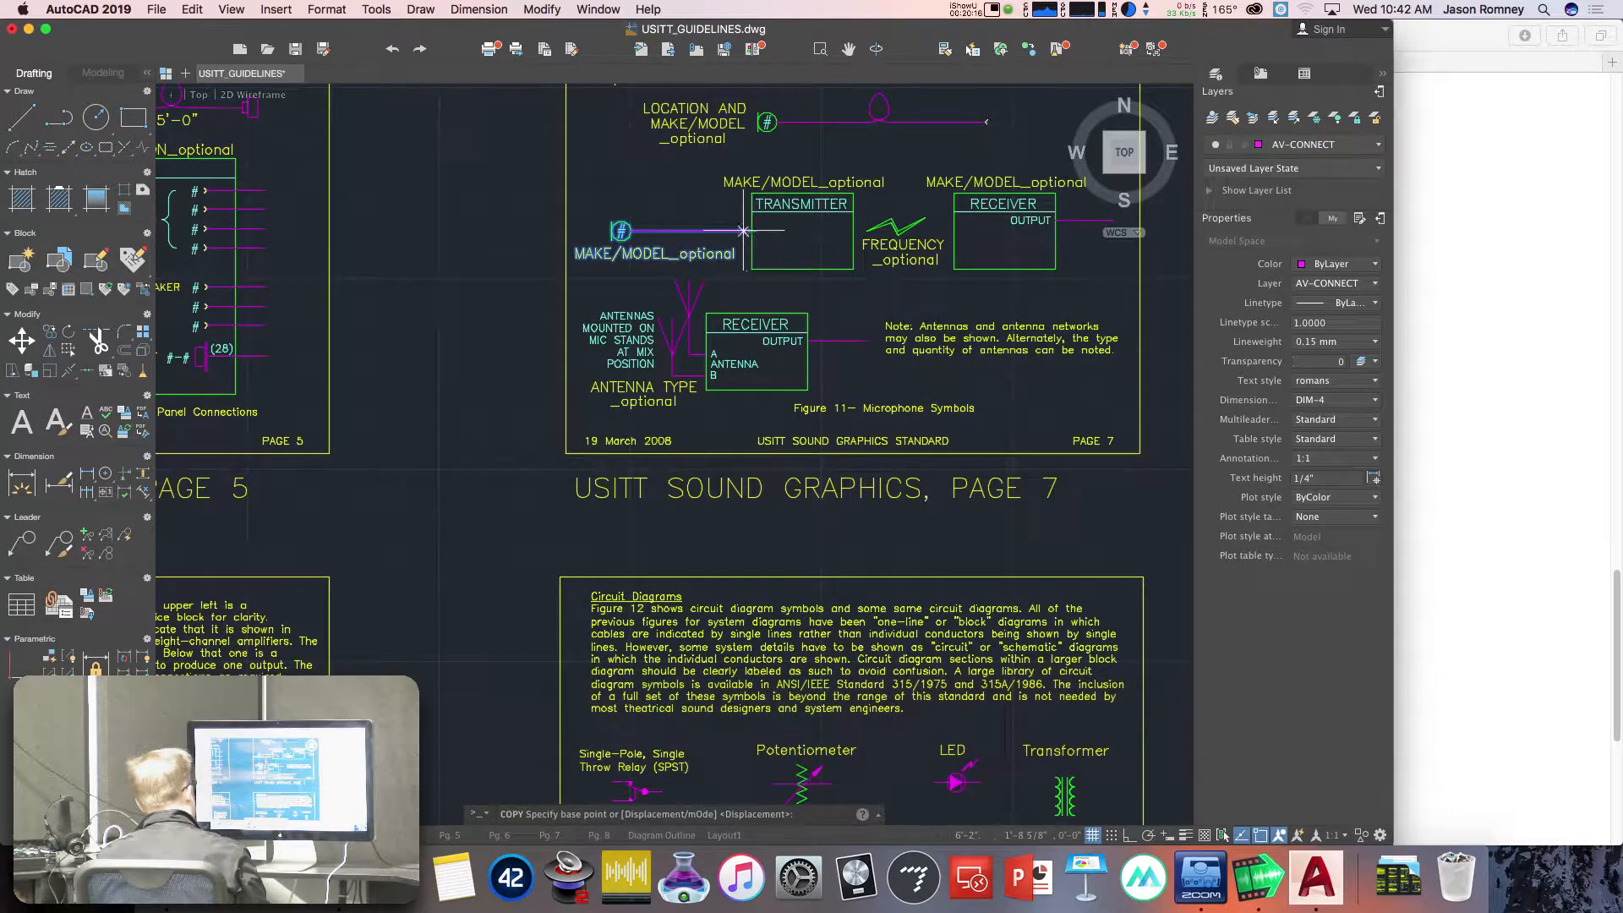
pyautogui.click(753, 231)
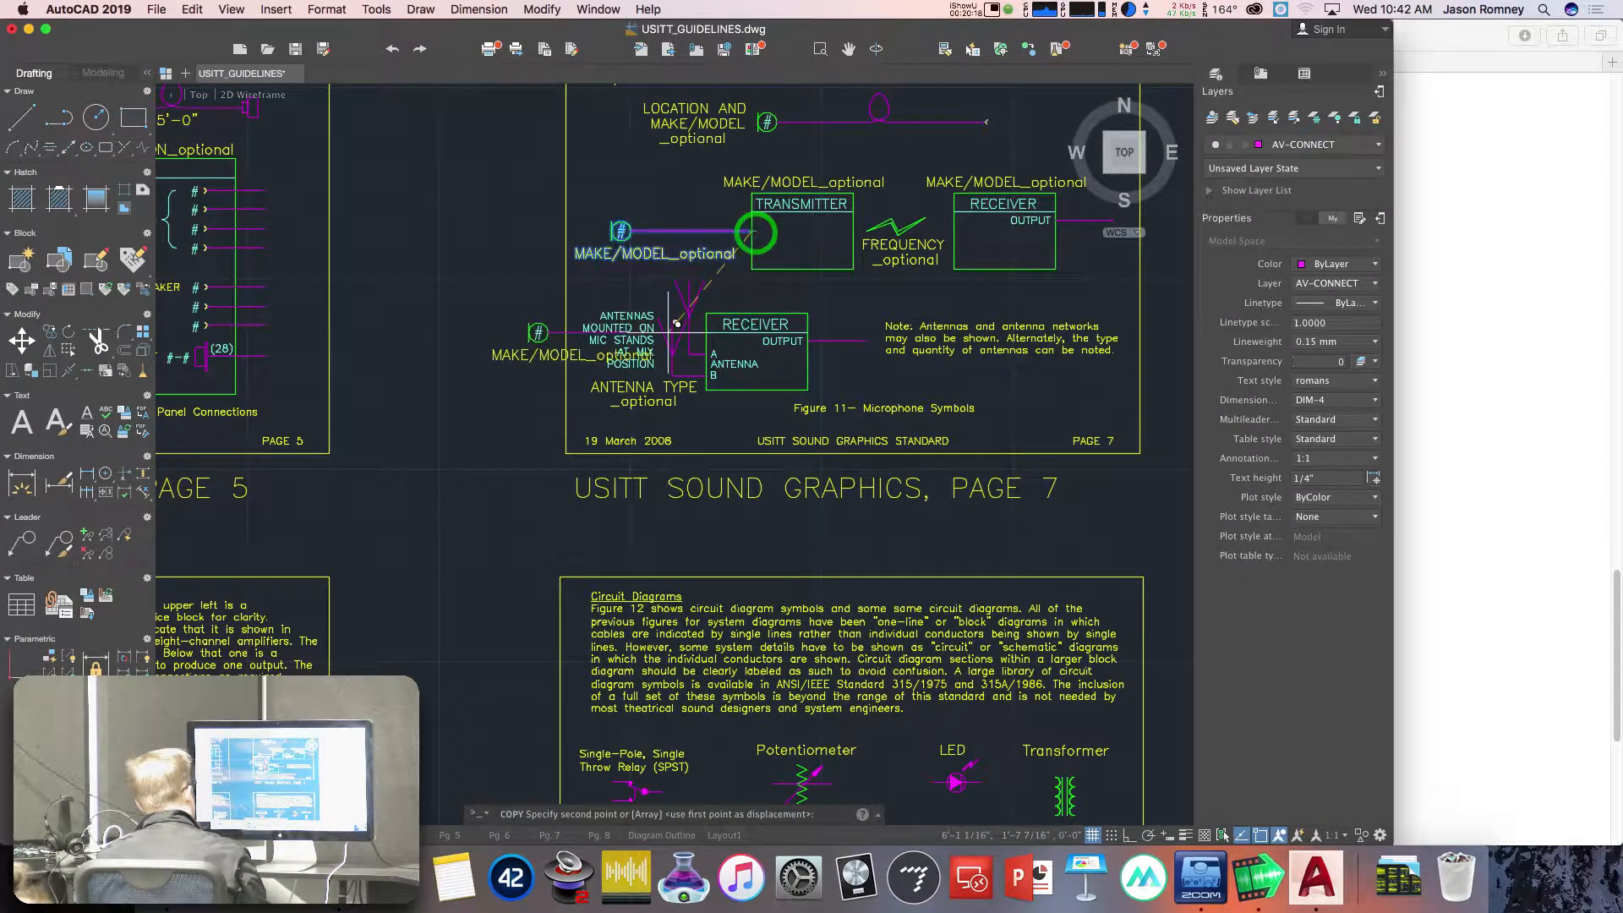
pyautogui.scroll(-8, 698, 323)
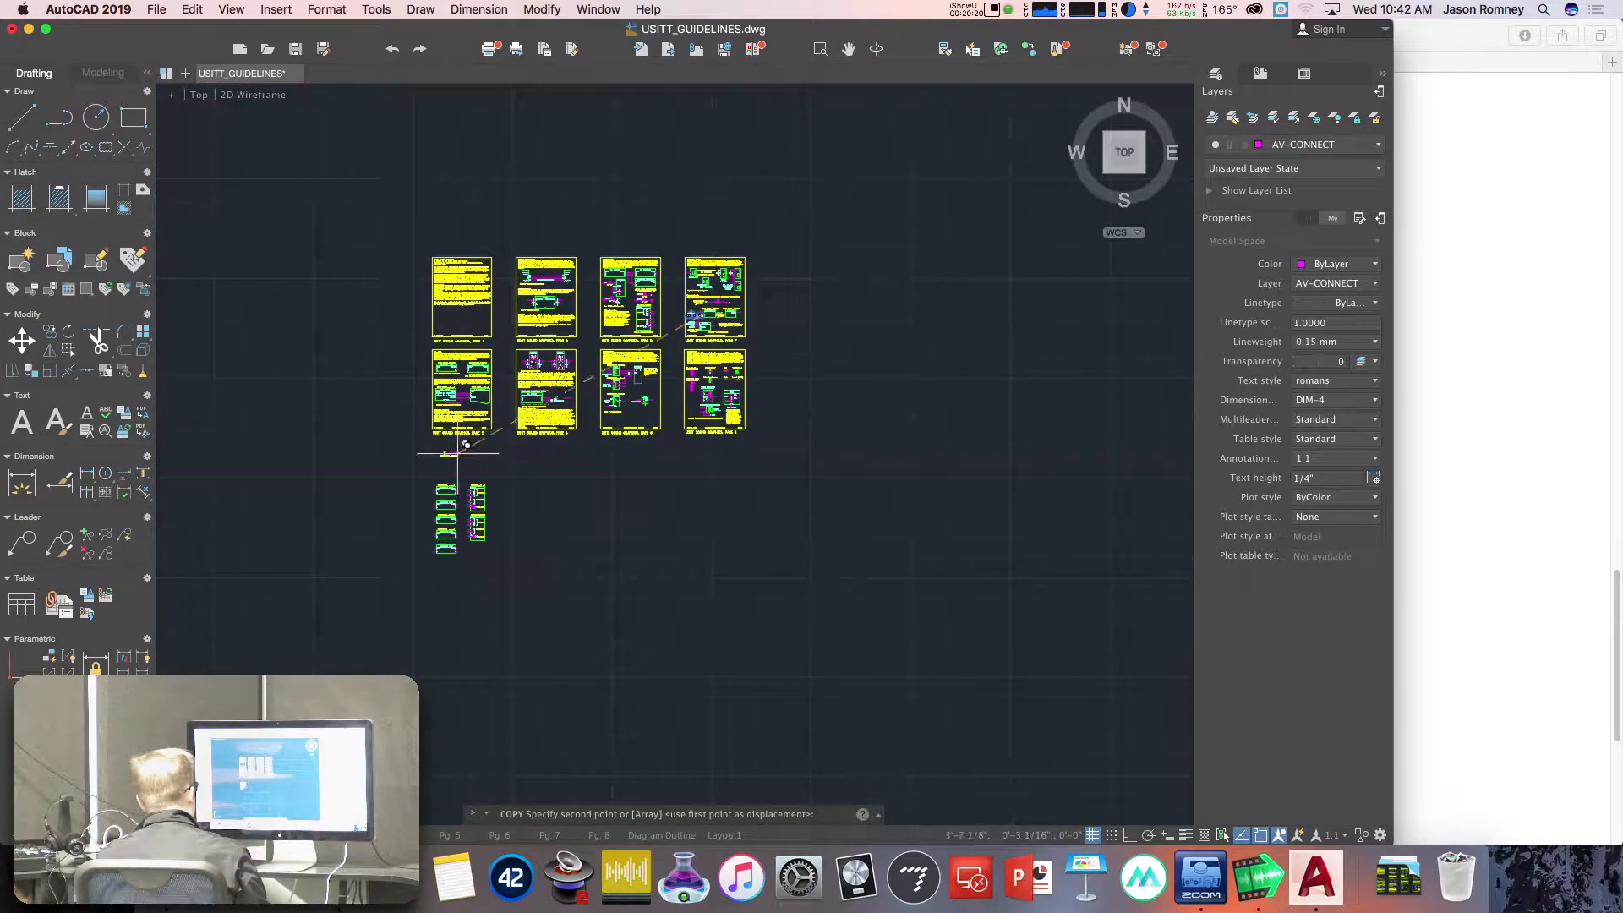
pyautogui.scroll(3, 415, 488)
pyautogui.scroll(5, 415, 489)
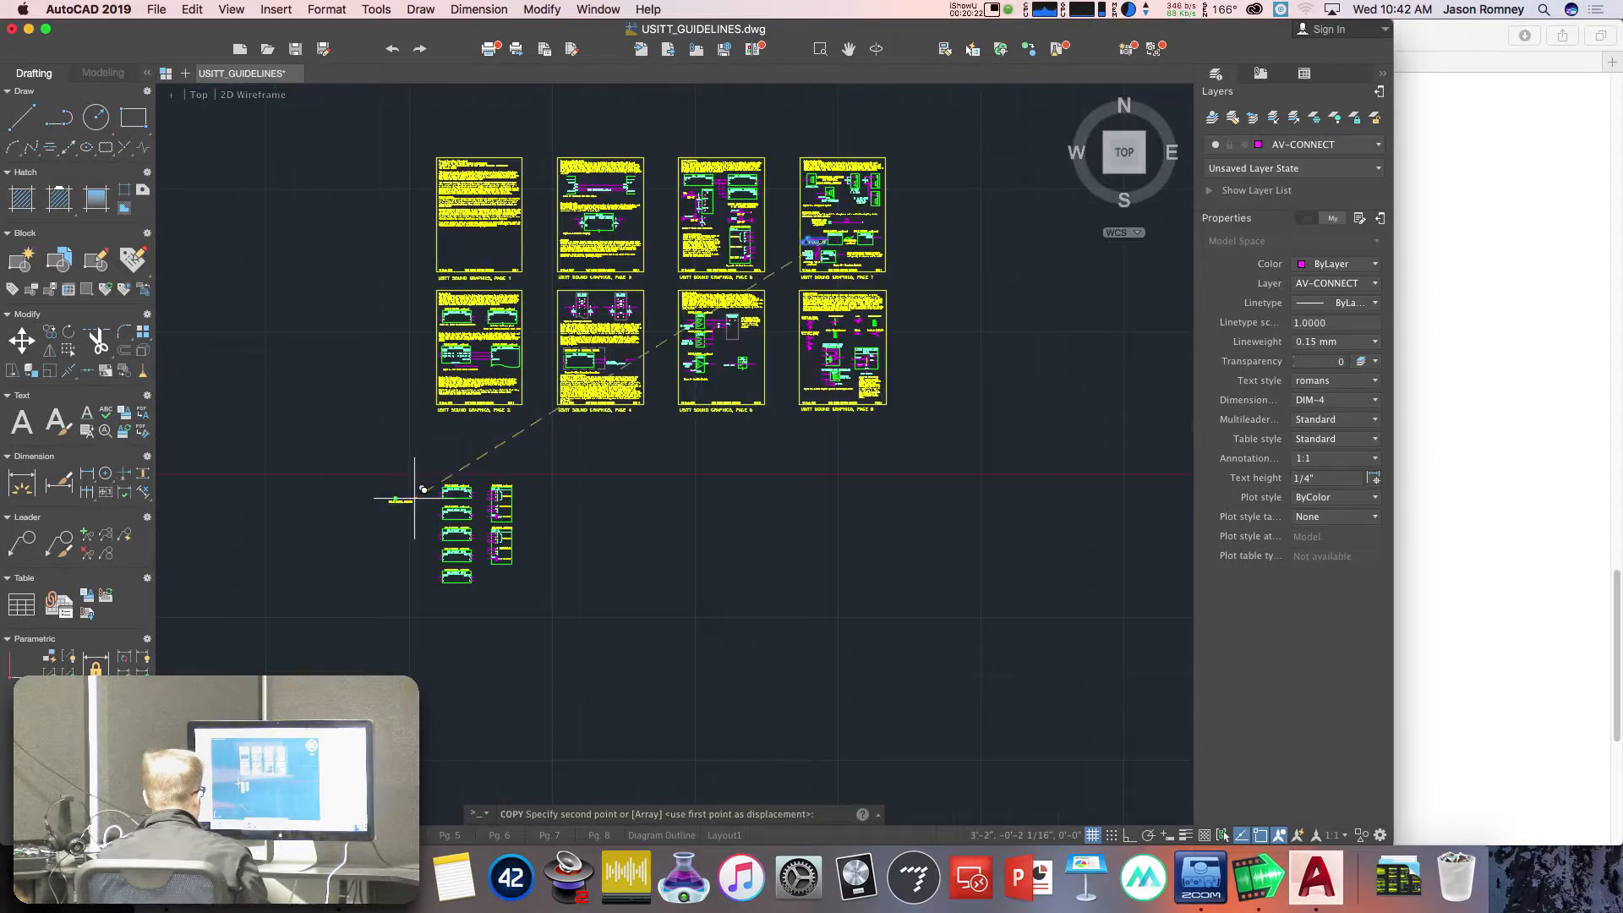
pyautogui.scroll(2, 415, 490)
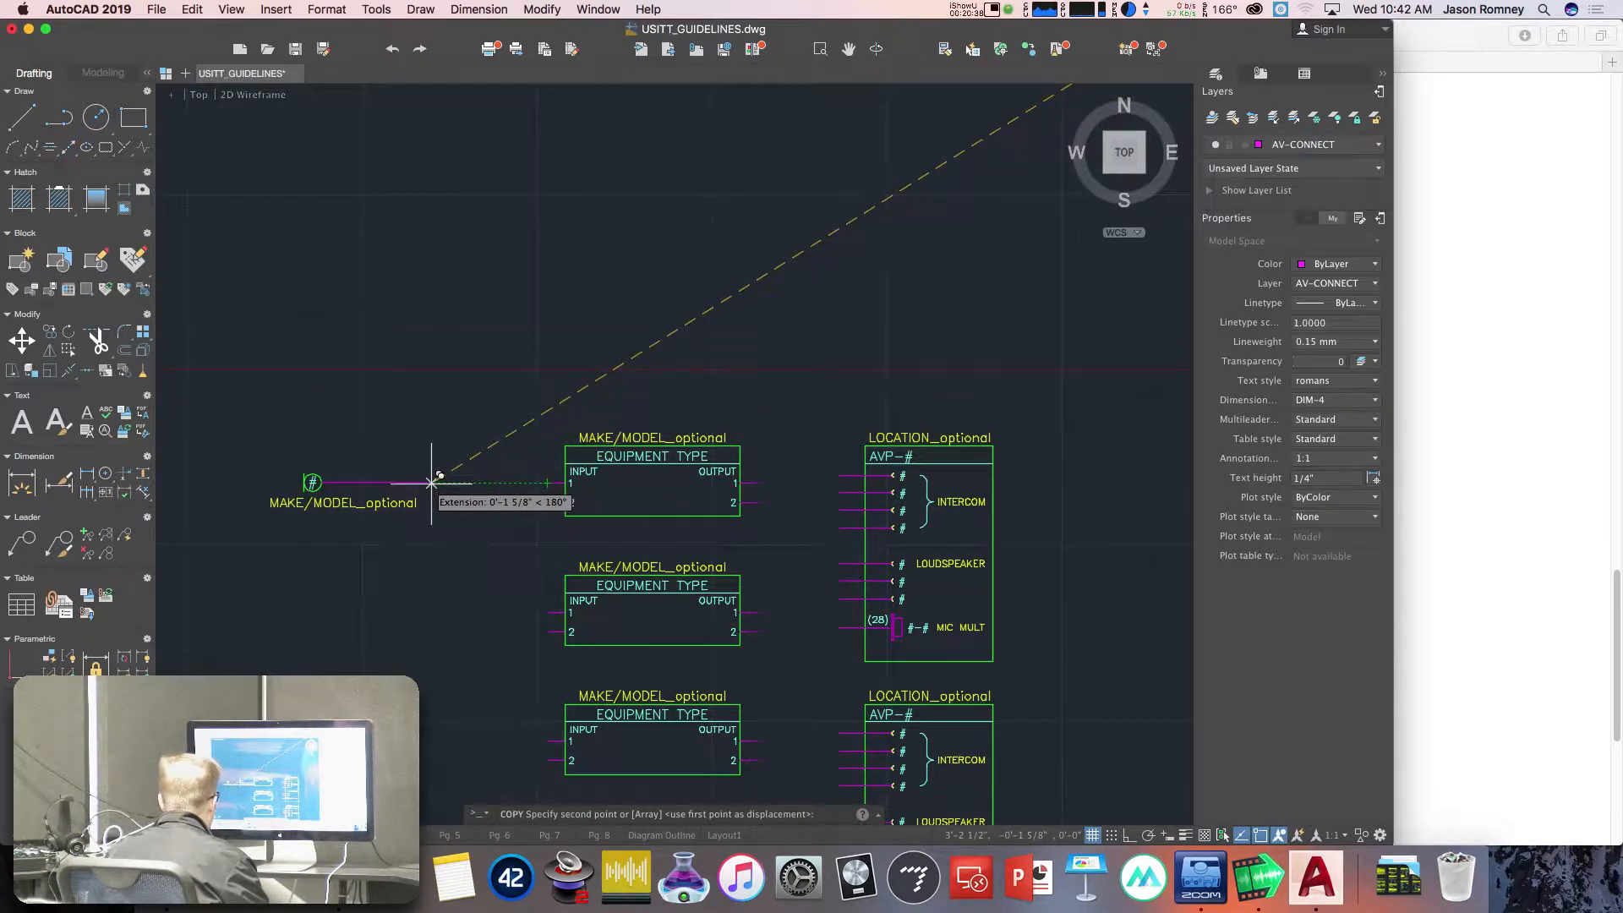
pyautogui.click(431, 484)
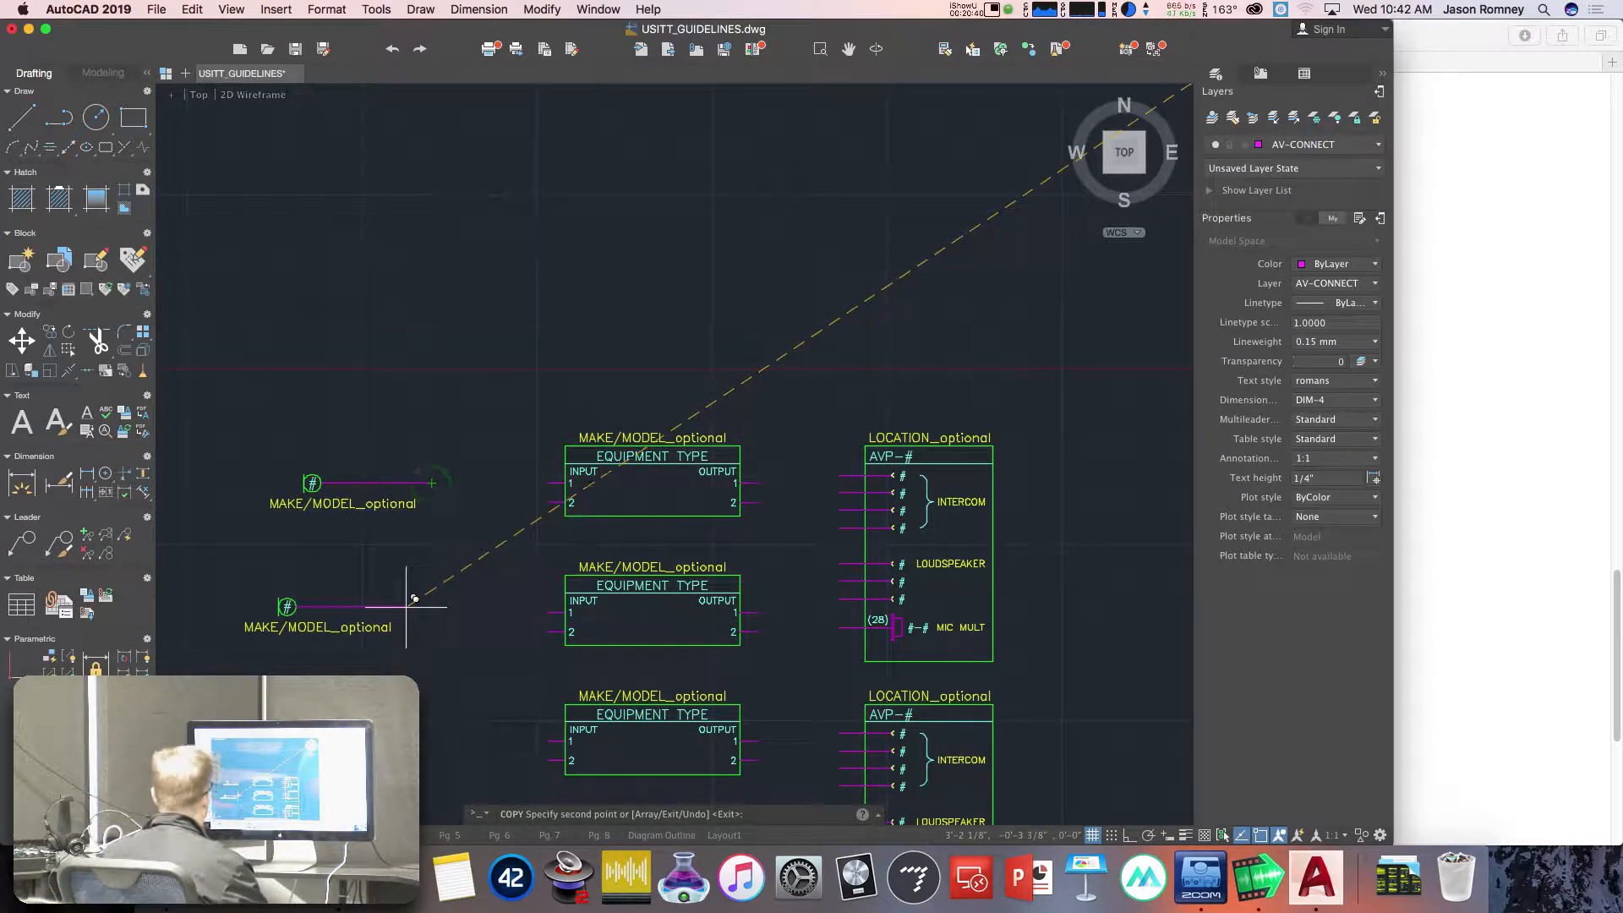
pyautogui.press('Escape')
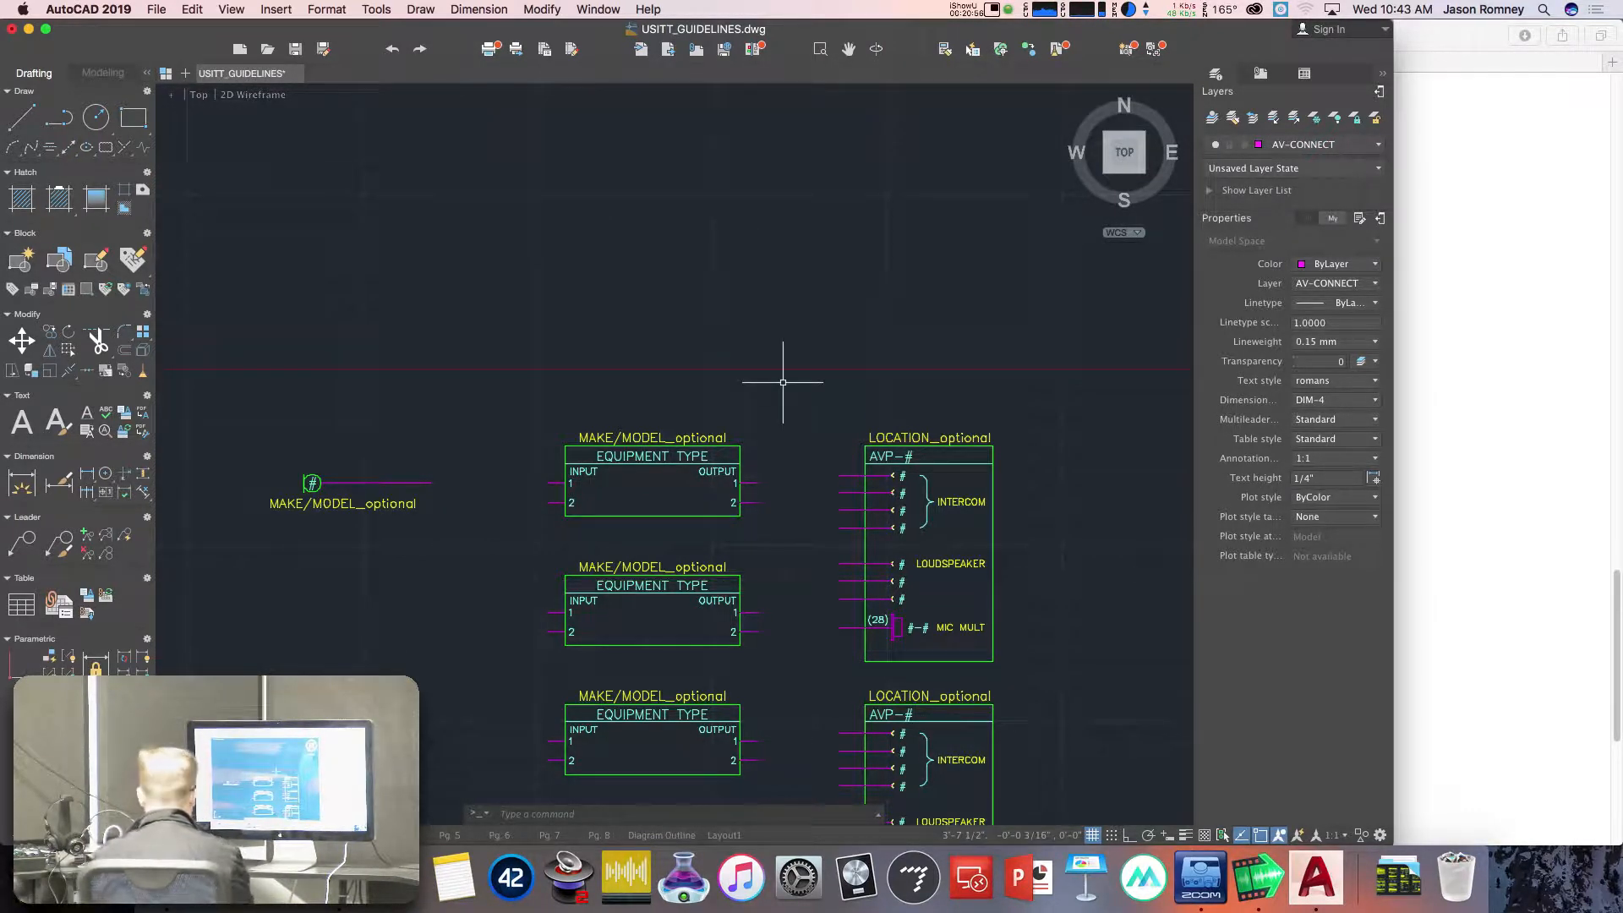
# Extend the transmitter microphone's line to the first device block's outline at input 1.
pyautogui.write('ext')
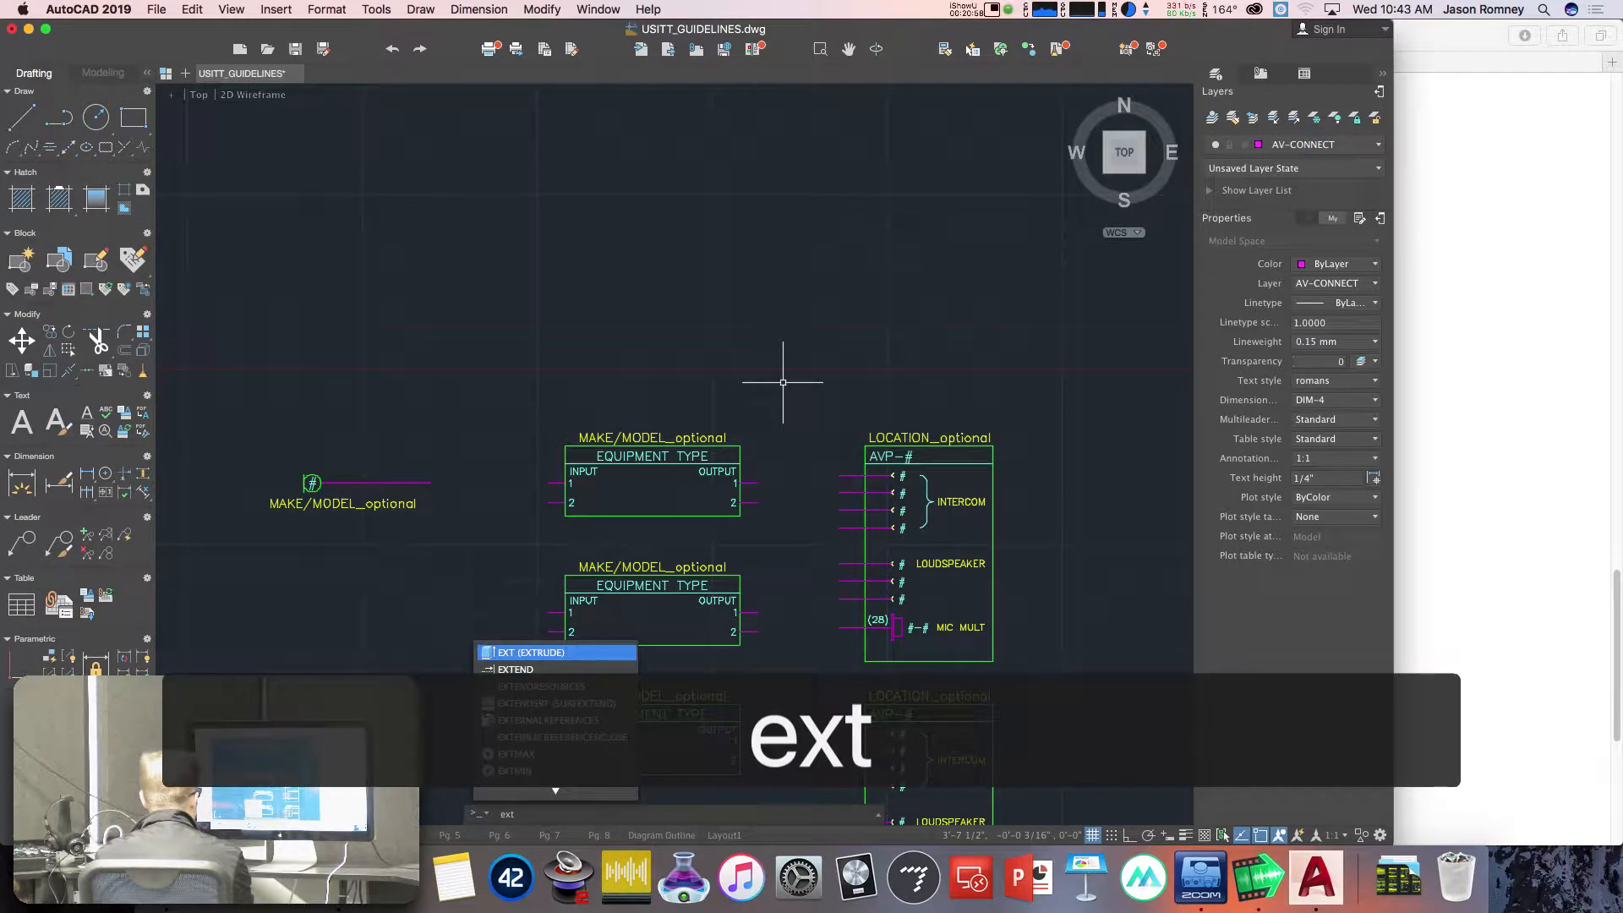
pyautogui.write('end')
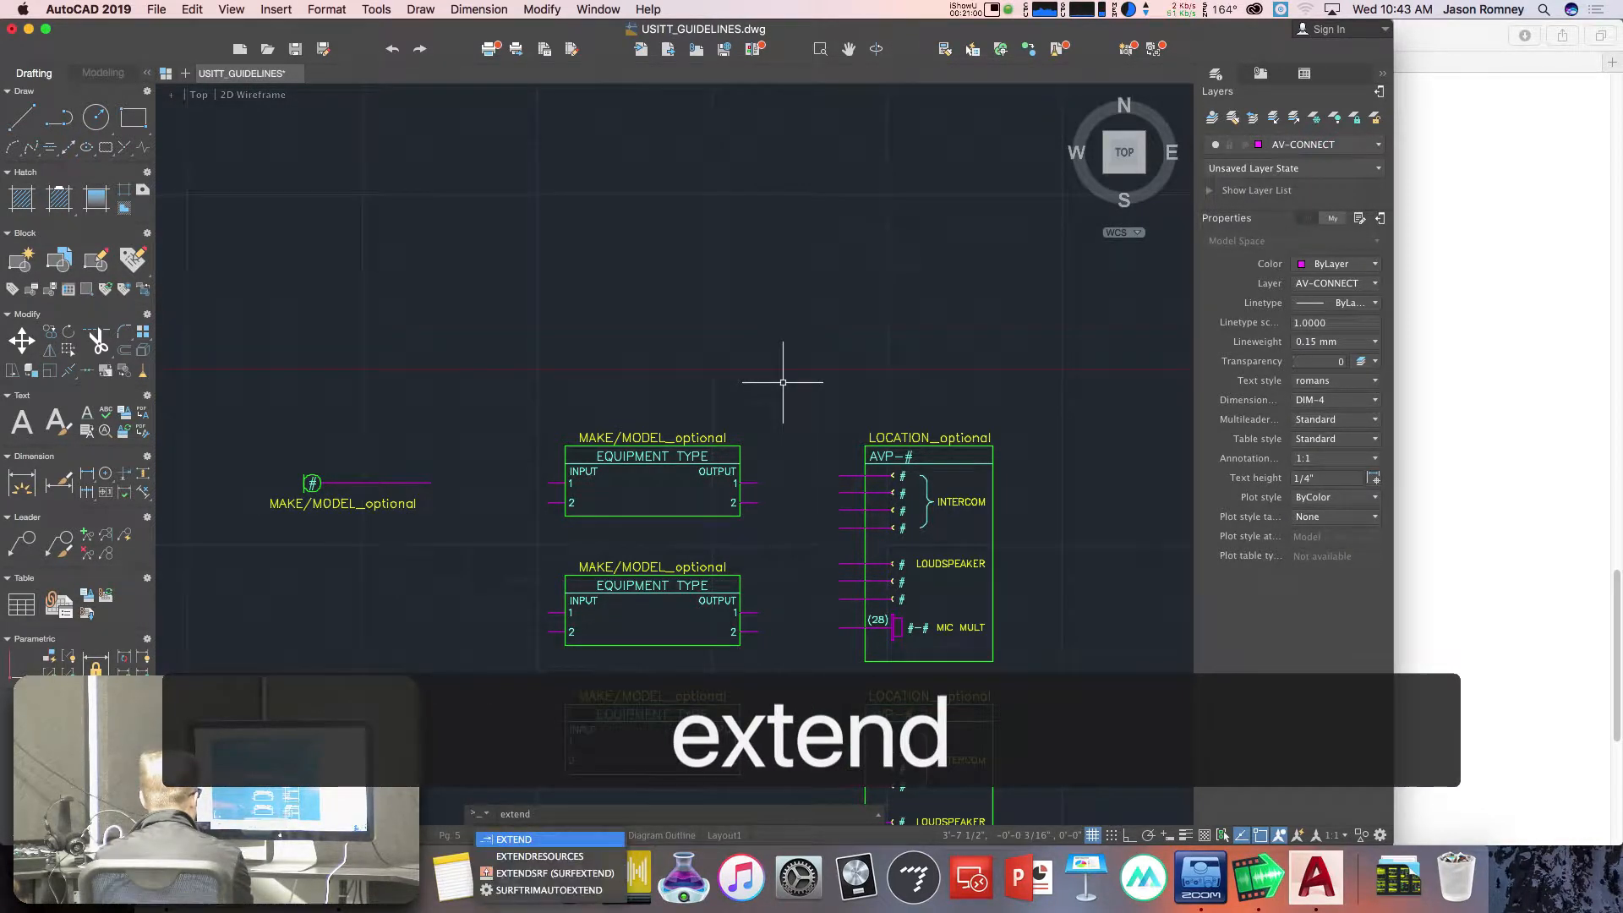
pyautogui.press('Return')
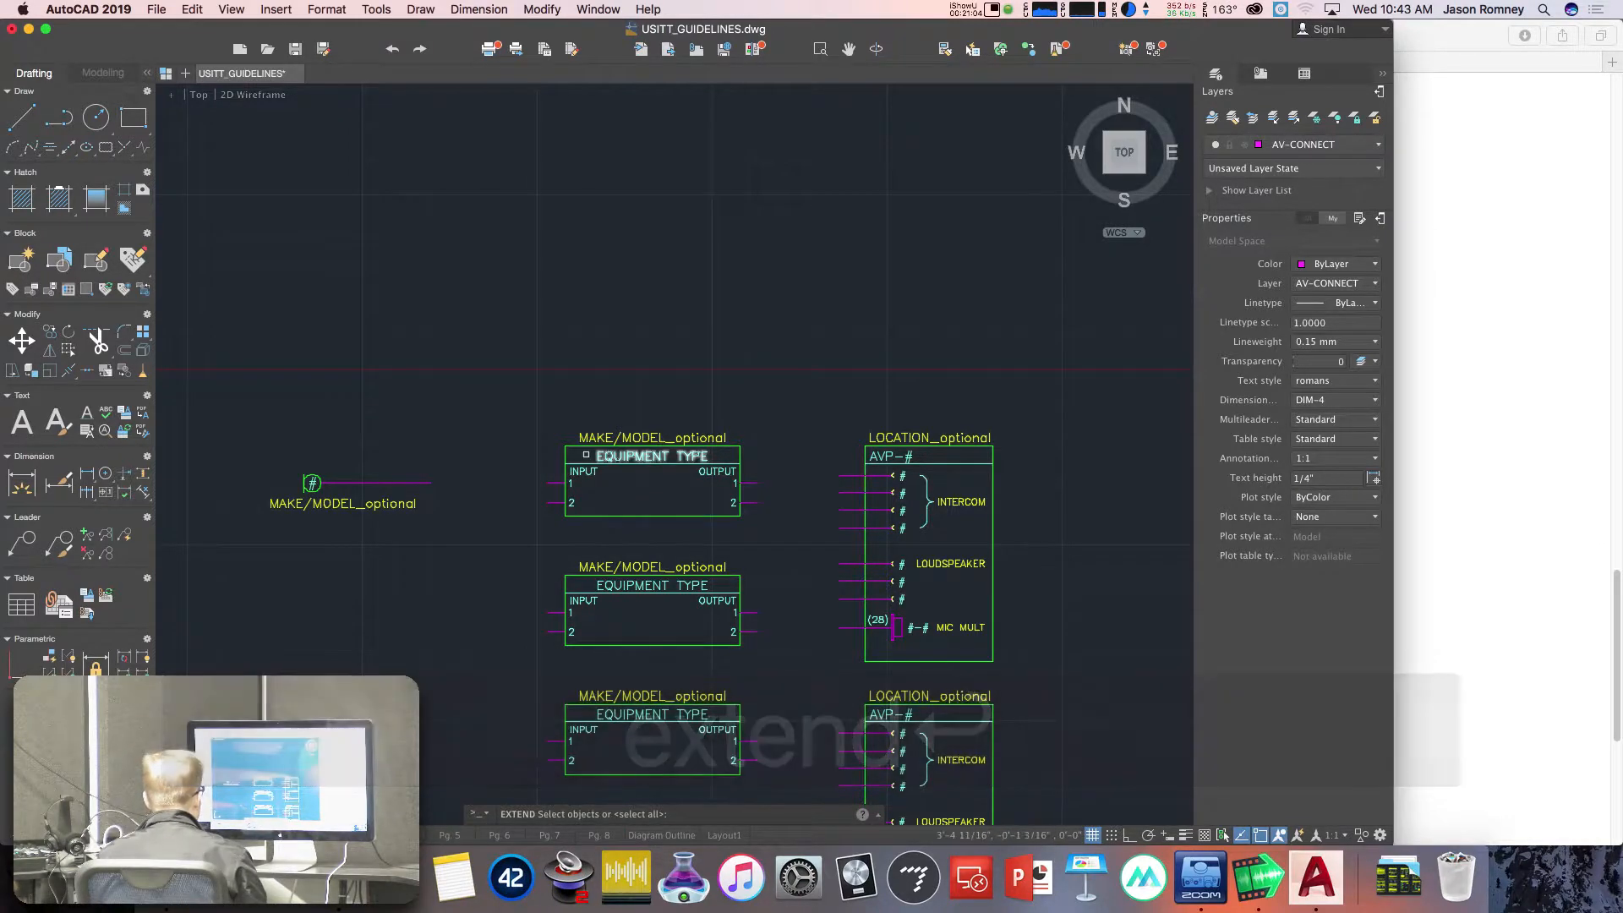
pyautogui.scroll(2, 586, 488)
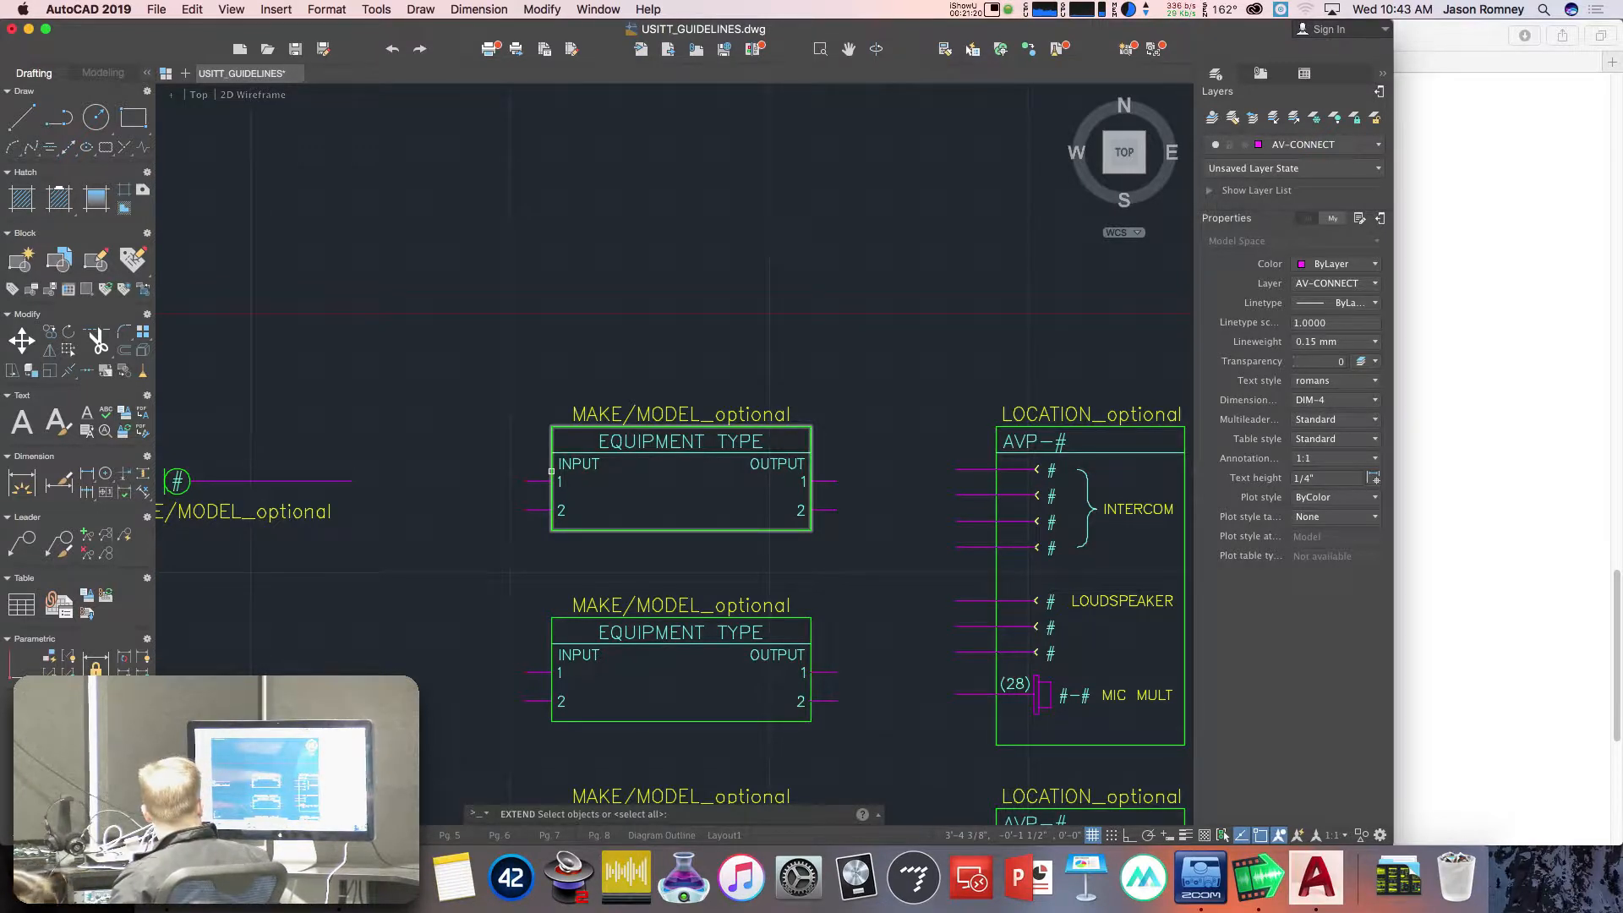
pyautogui.click(551, 471)
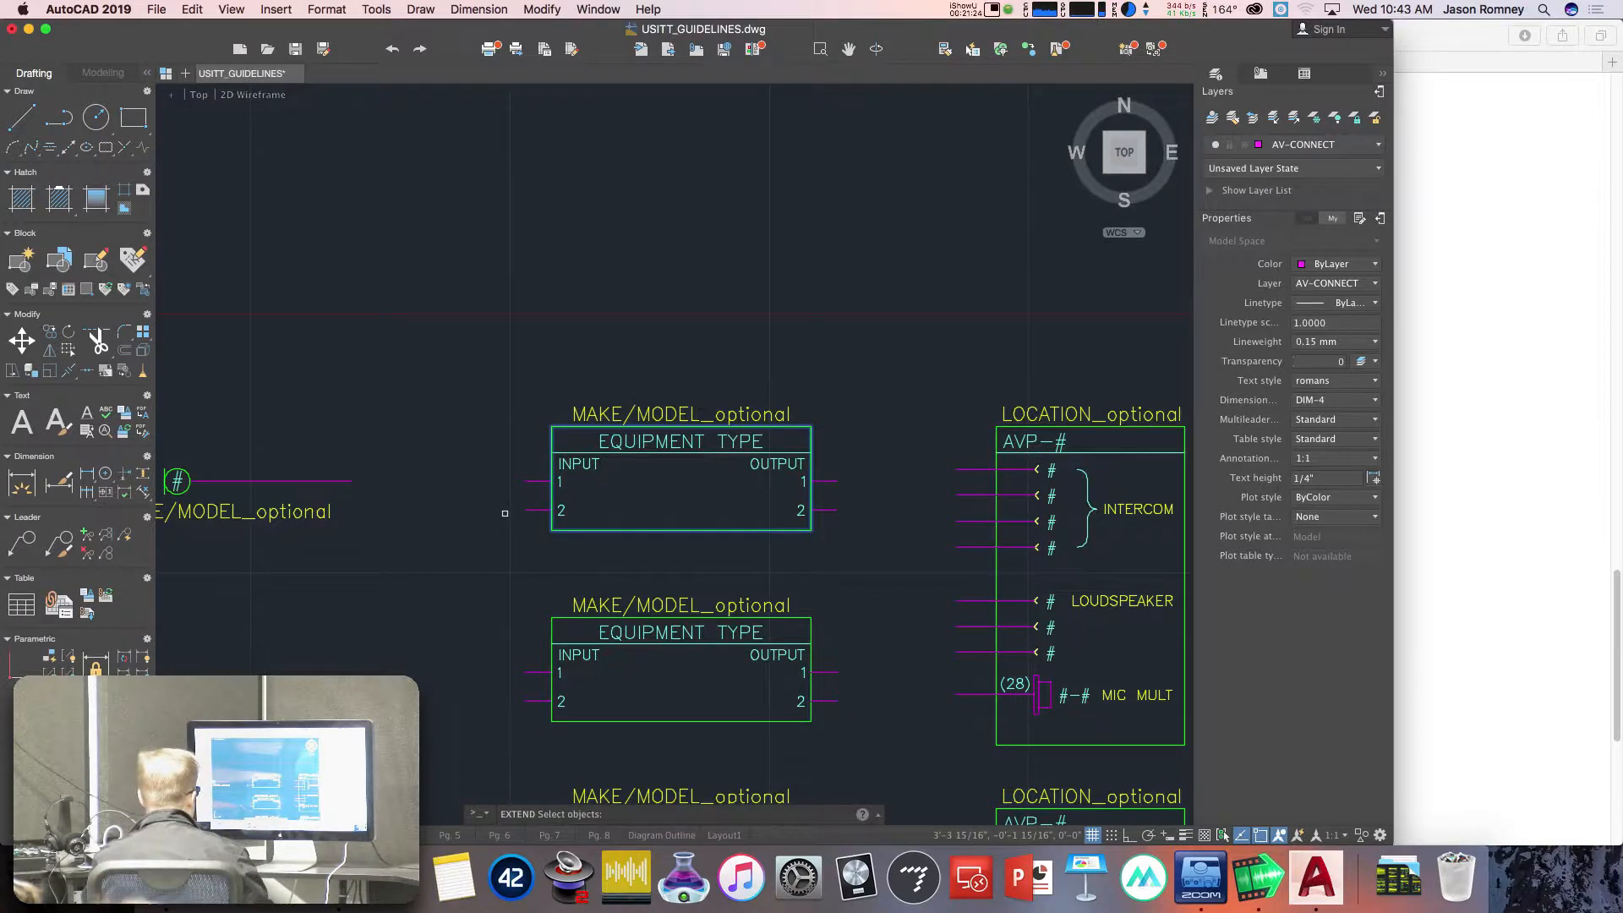
pyautogui.press('Return')
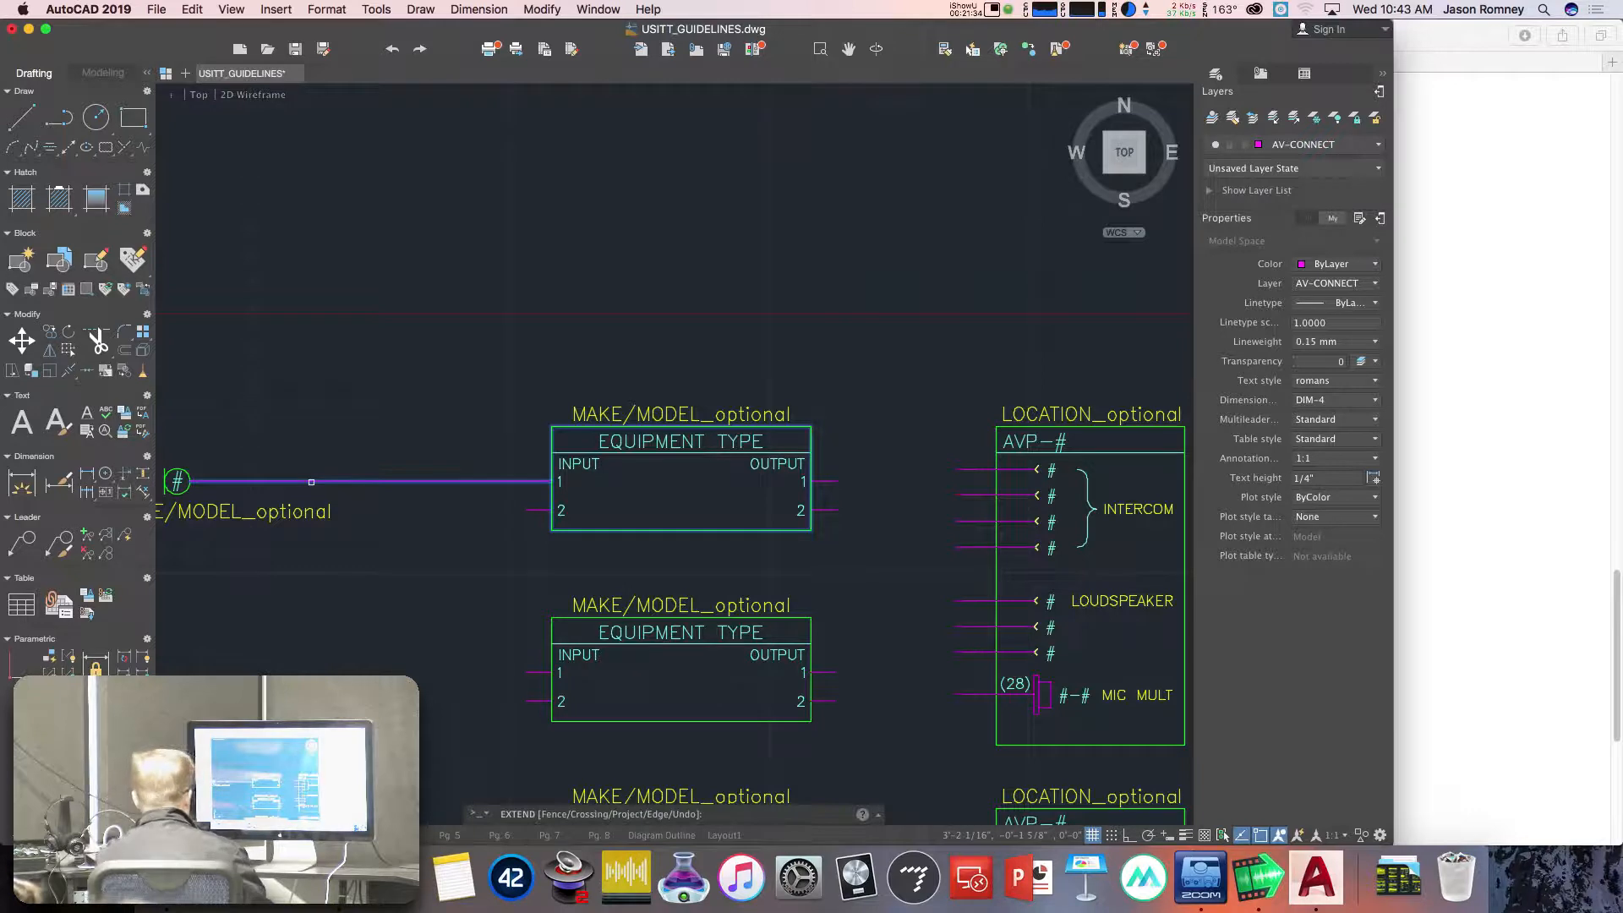
pyautogui.click(311, 481)
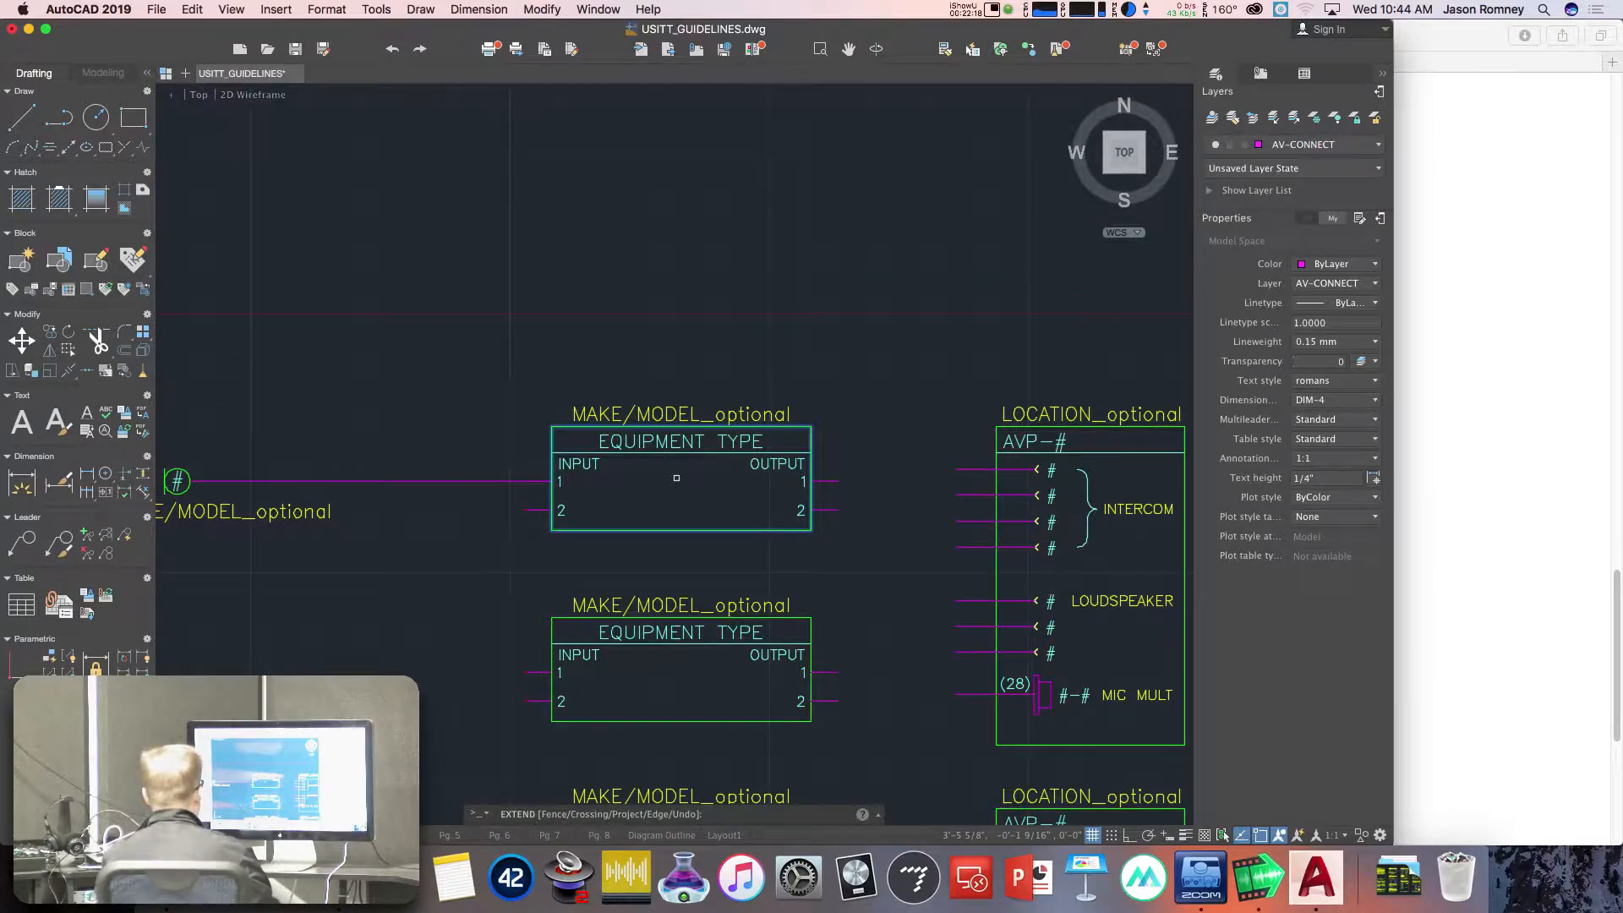
# End the Extend command and undo the microphone line's extension.
pyautogui.press('Escape')
pyautogui.press('Escape')
pyautogui.press('Escape')
pyautogui.press('super+z')
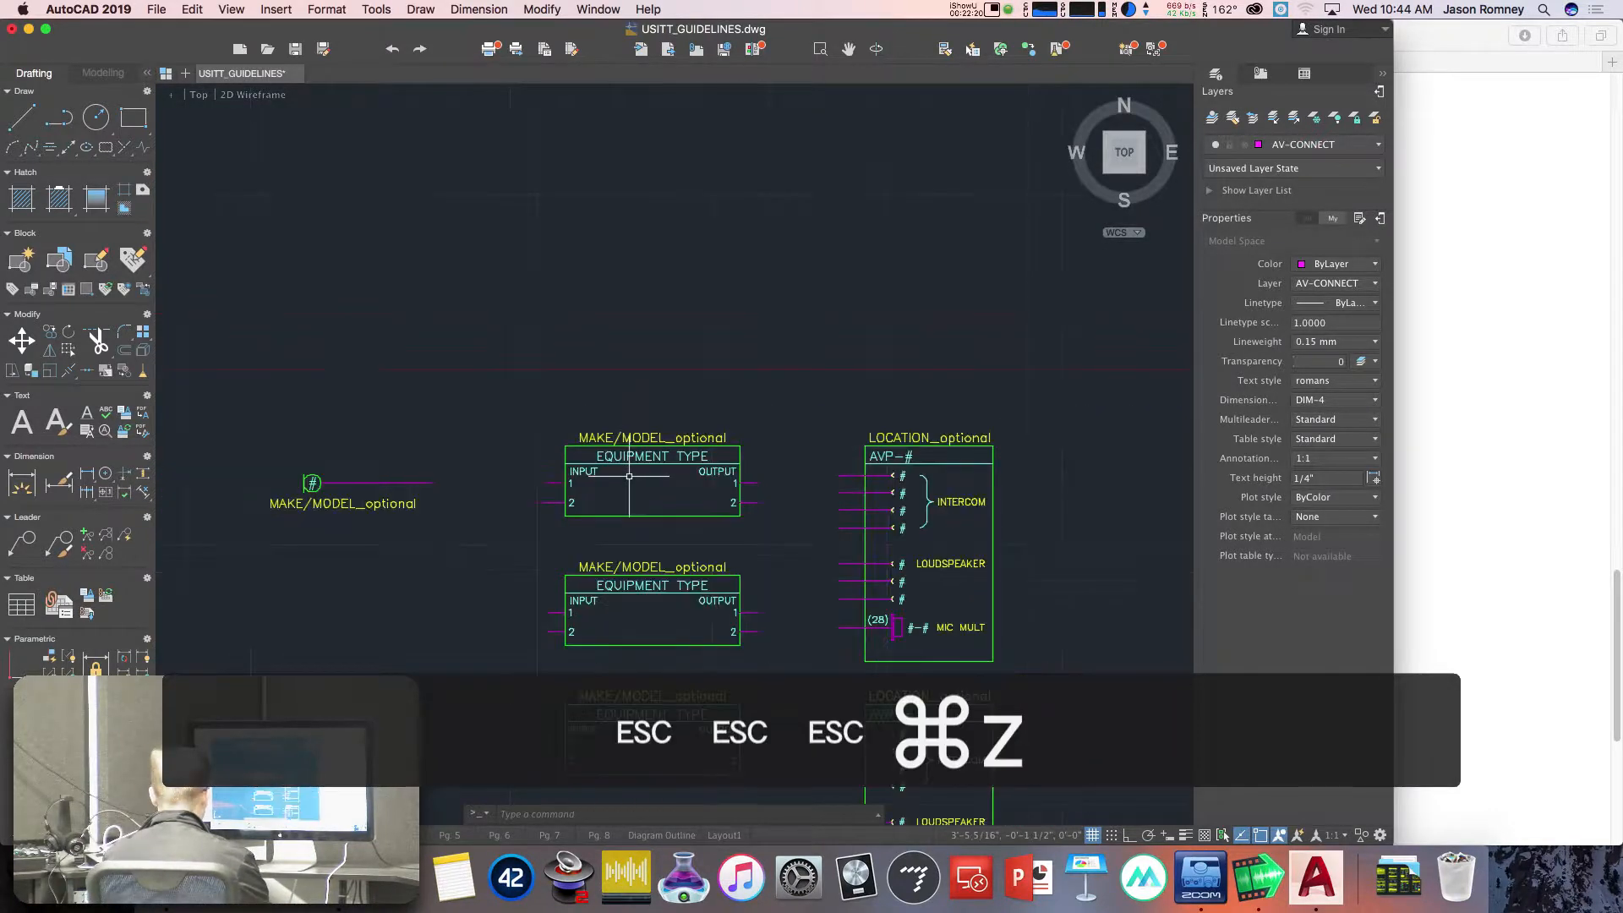
# Extend the transmitter microphone's line to input 1 again, using the first device block's outline as the boundary.
pyautogui.moveTo(445, 470); pyautogui.dragTo(550, 451, button='middle')
pyautogui.scroll(2, 548, 452)
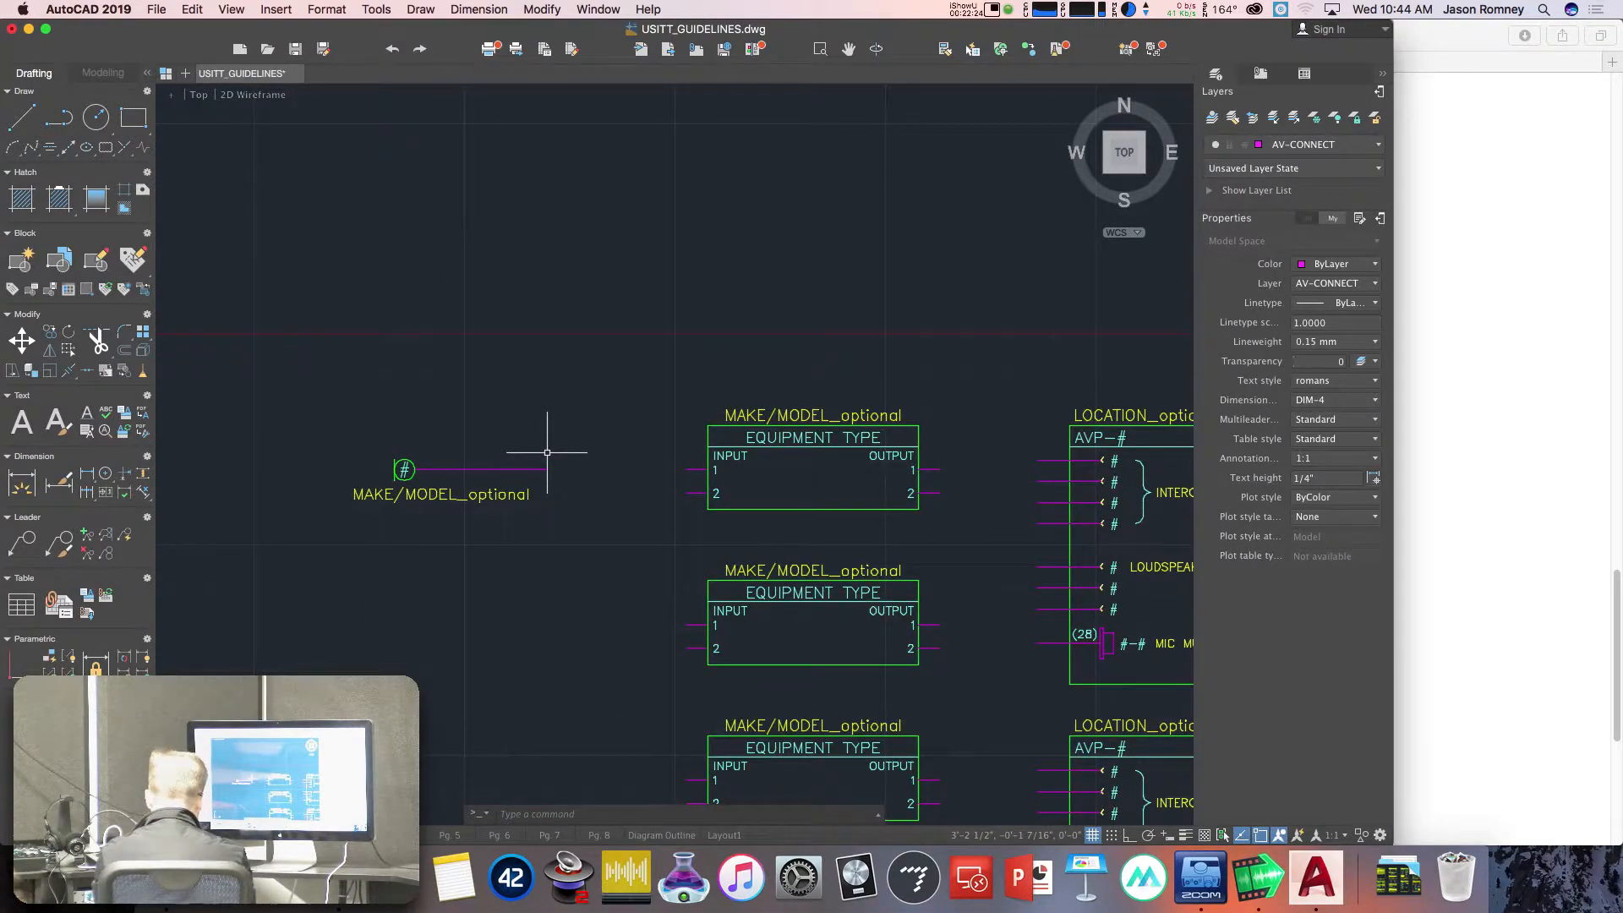
pyautogui.write('extend')
pyautogui.press('Return')
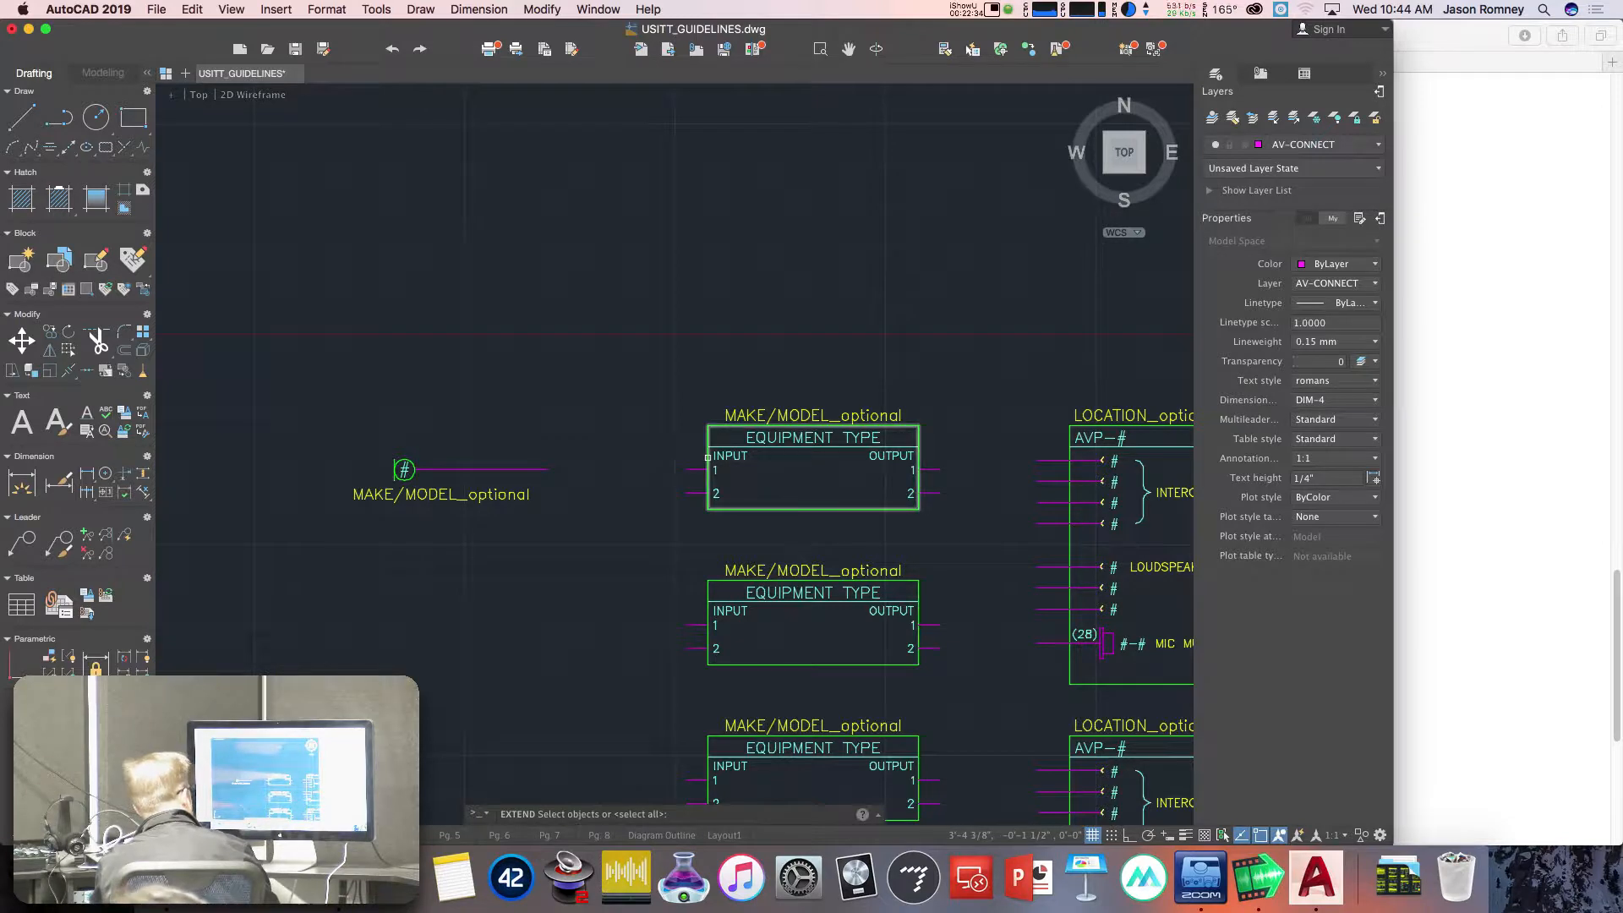
pyautogui.click(707, 457)
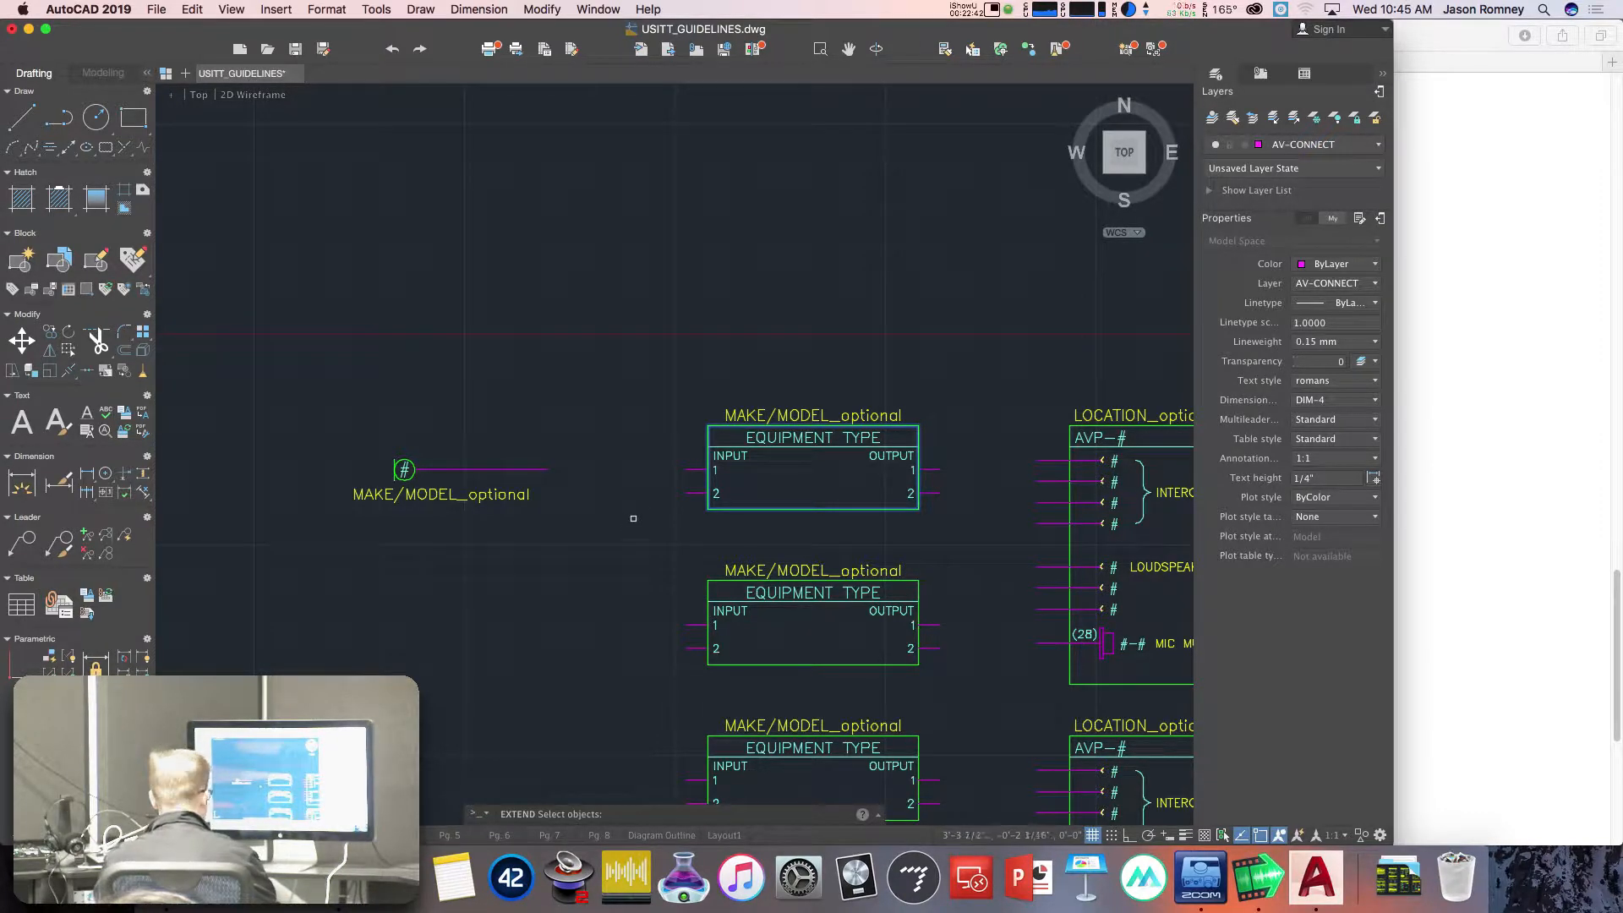
pyautogui.press('Return')
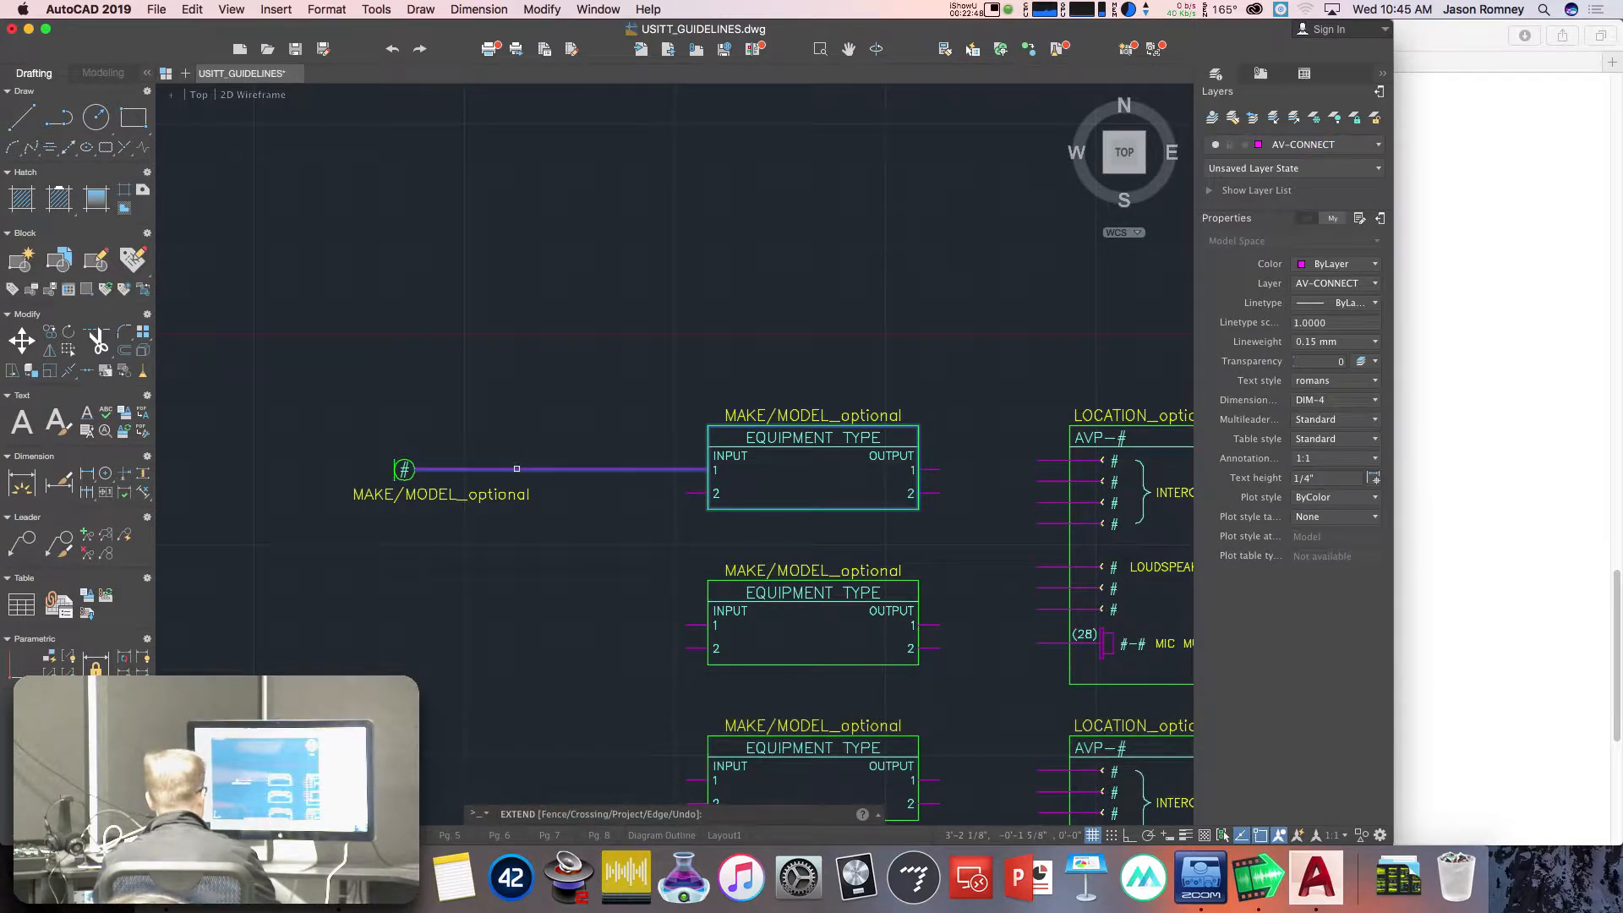
pyautogui.click(515, 469)
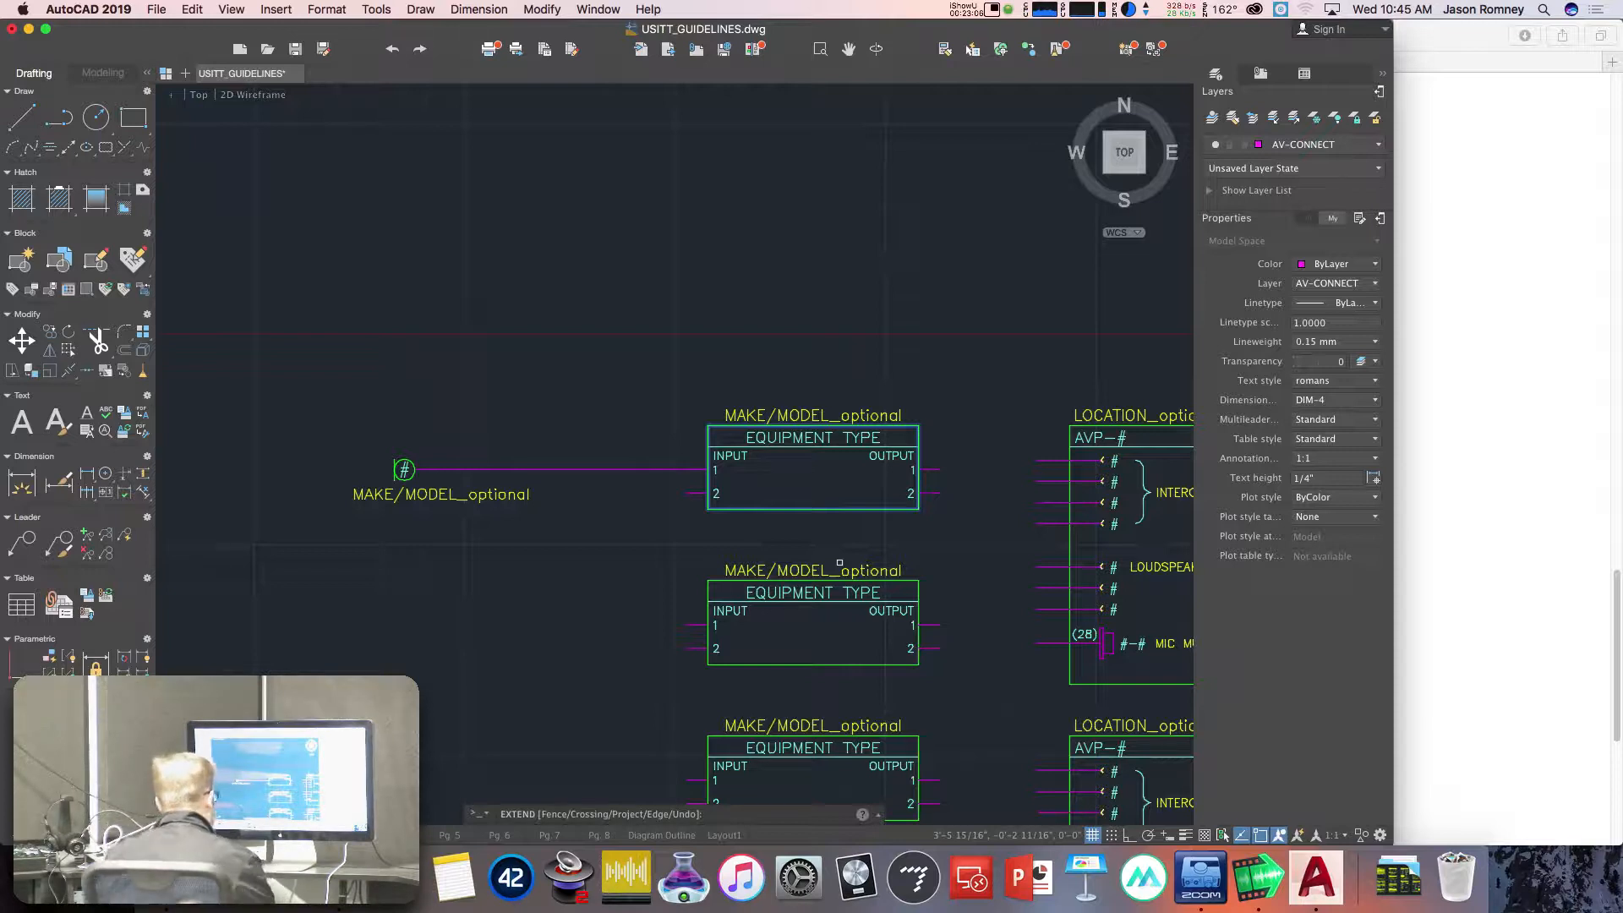
pyautogui.press('Escape')
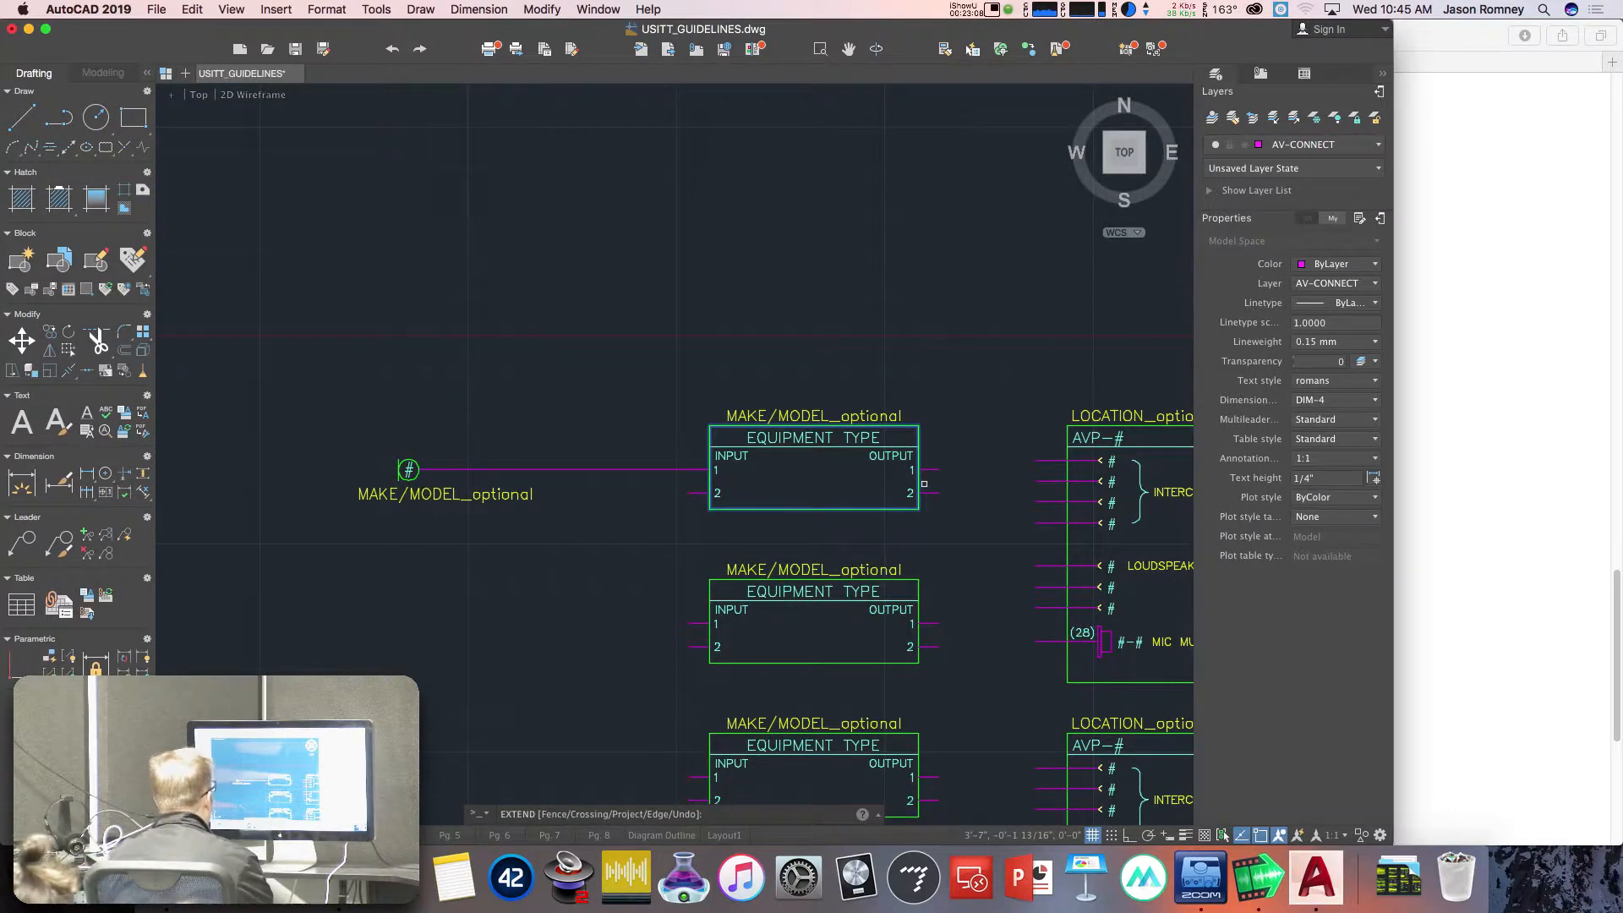
# Examine the outline diagram's connected microphone, device blocks and the two AV panels beside them.
pyautogui.scroll(-2, 924, 484)
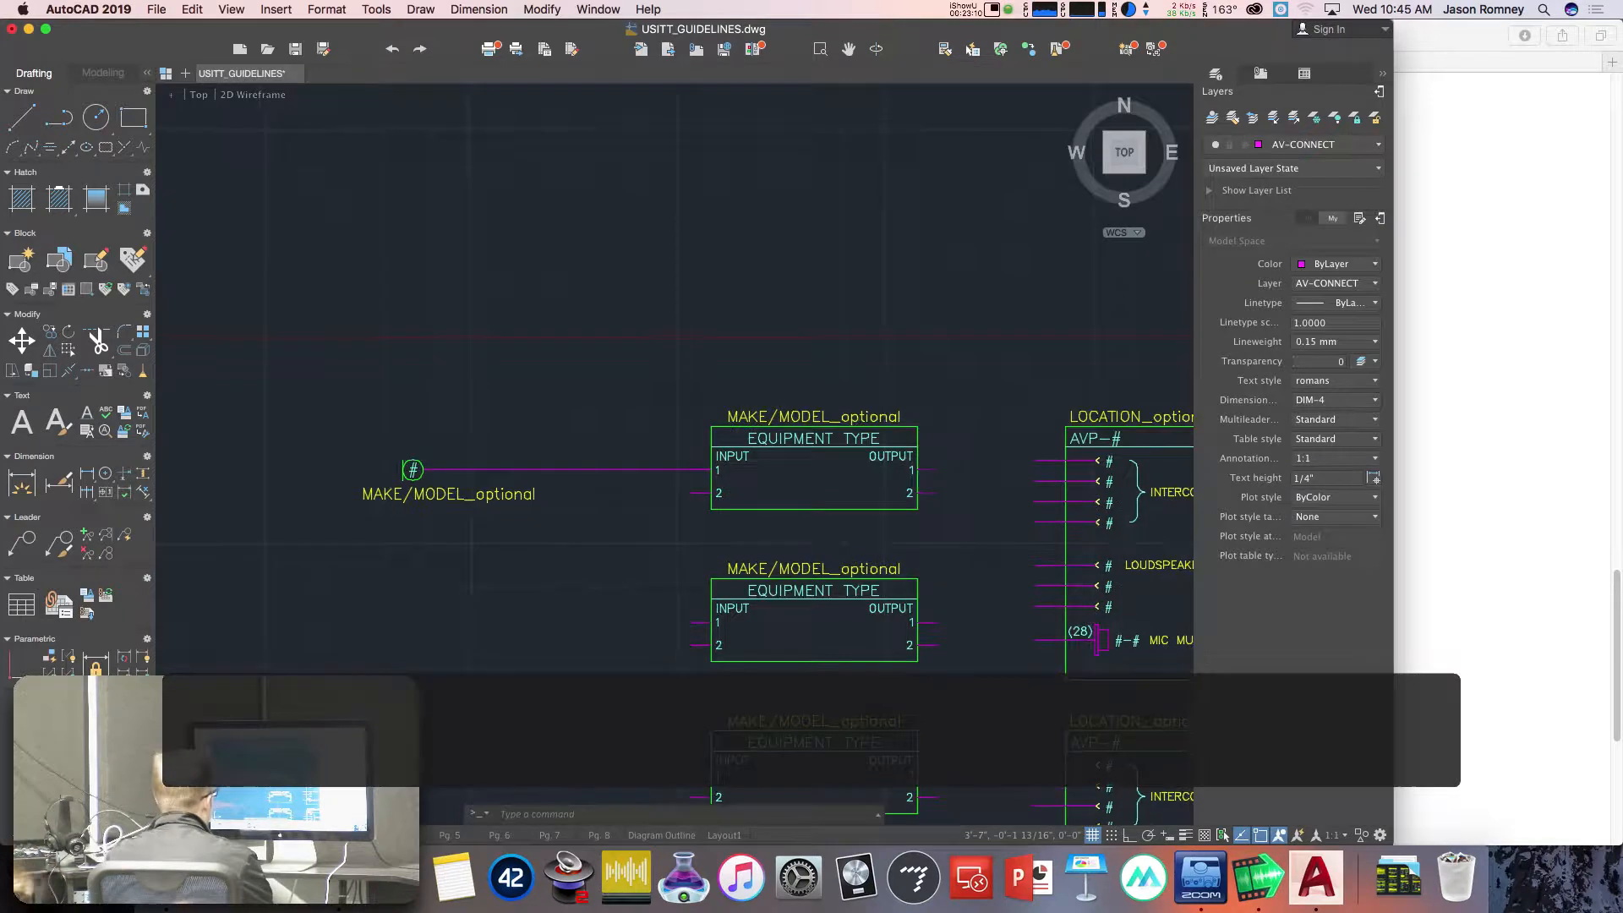
pyautogui.scroll(-2, 936, 469)
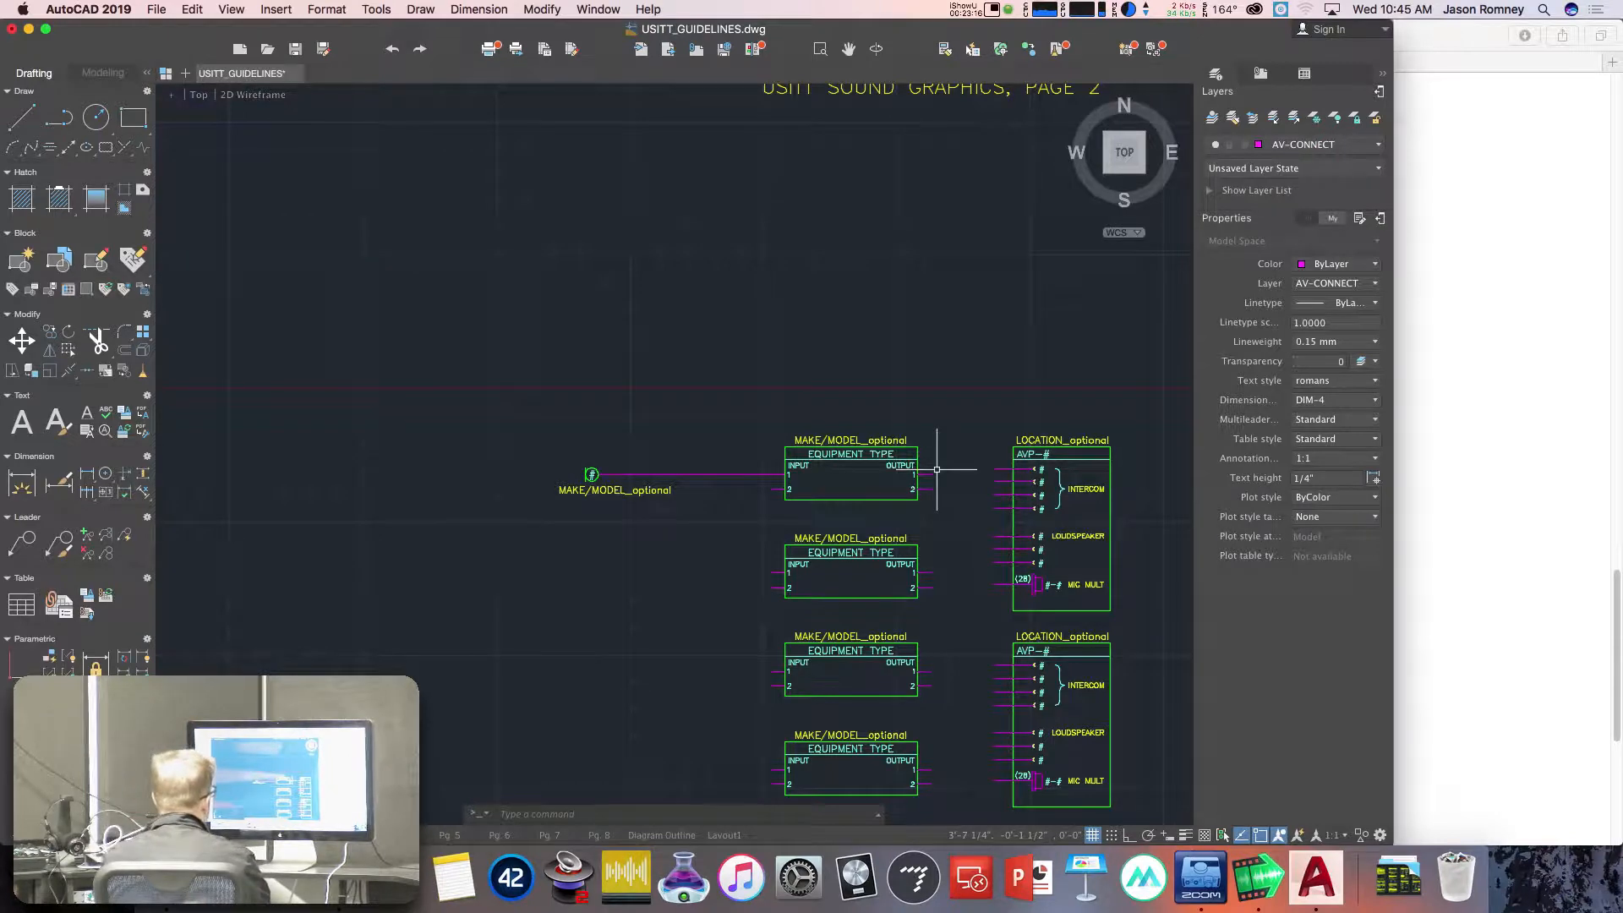
pyautogui.scroll(-1, 936, 469)
pyautogui.scroll(-3, 934, 470)
pyautogui.moveTo(971, 388)
pyautogui.mouseDown(button='middle')
pyautogui.moveTo(951, 418)
pyautogui.moveTo(786, 427)
pyautogui.mouseUp(button='middle')
pyautogui.scroll(3, 686, 526)
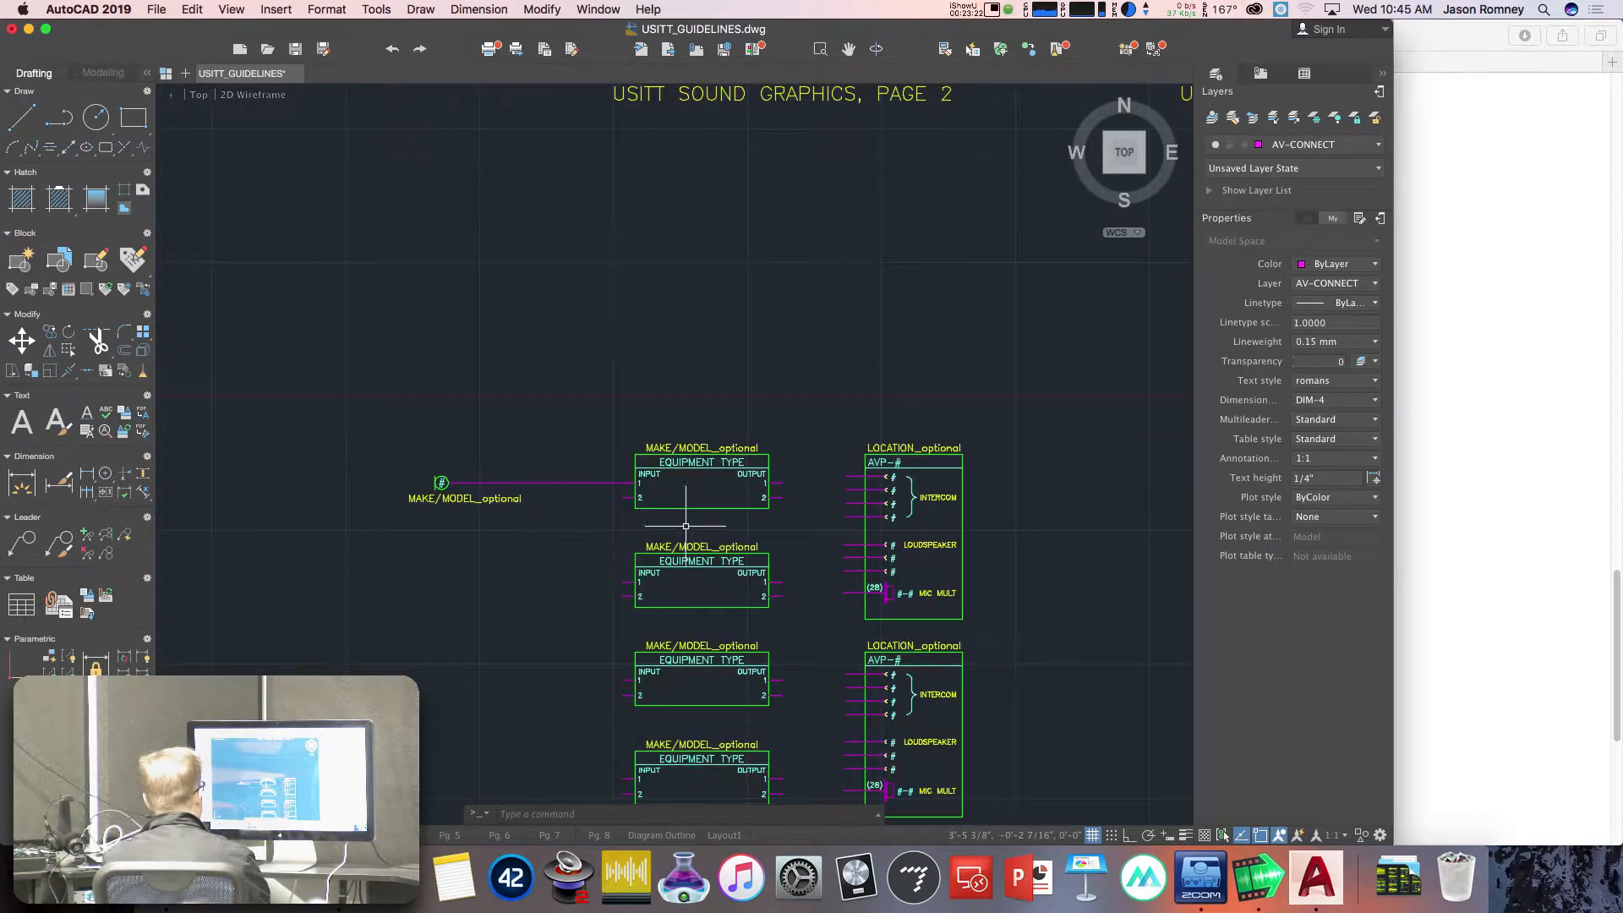
pyautogui.scroll(3, 706, 612)
pyautogui.moveTo(824, 600)
pyautogui.mouseDown(button='middle')
pyautogui.moveTo(819, 569)
pyautogui.moveTo(631, 352)
pyautogui.moveTo(616, 417)
pyautogui.mouseUp(button='middle')
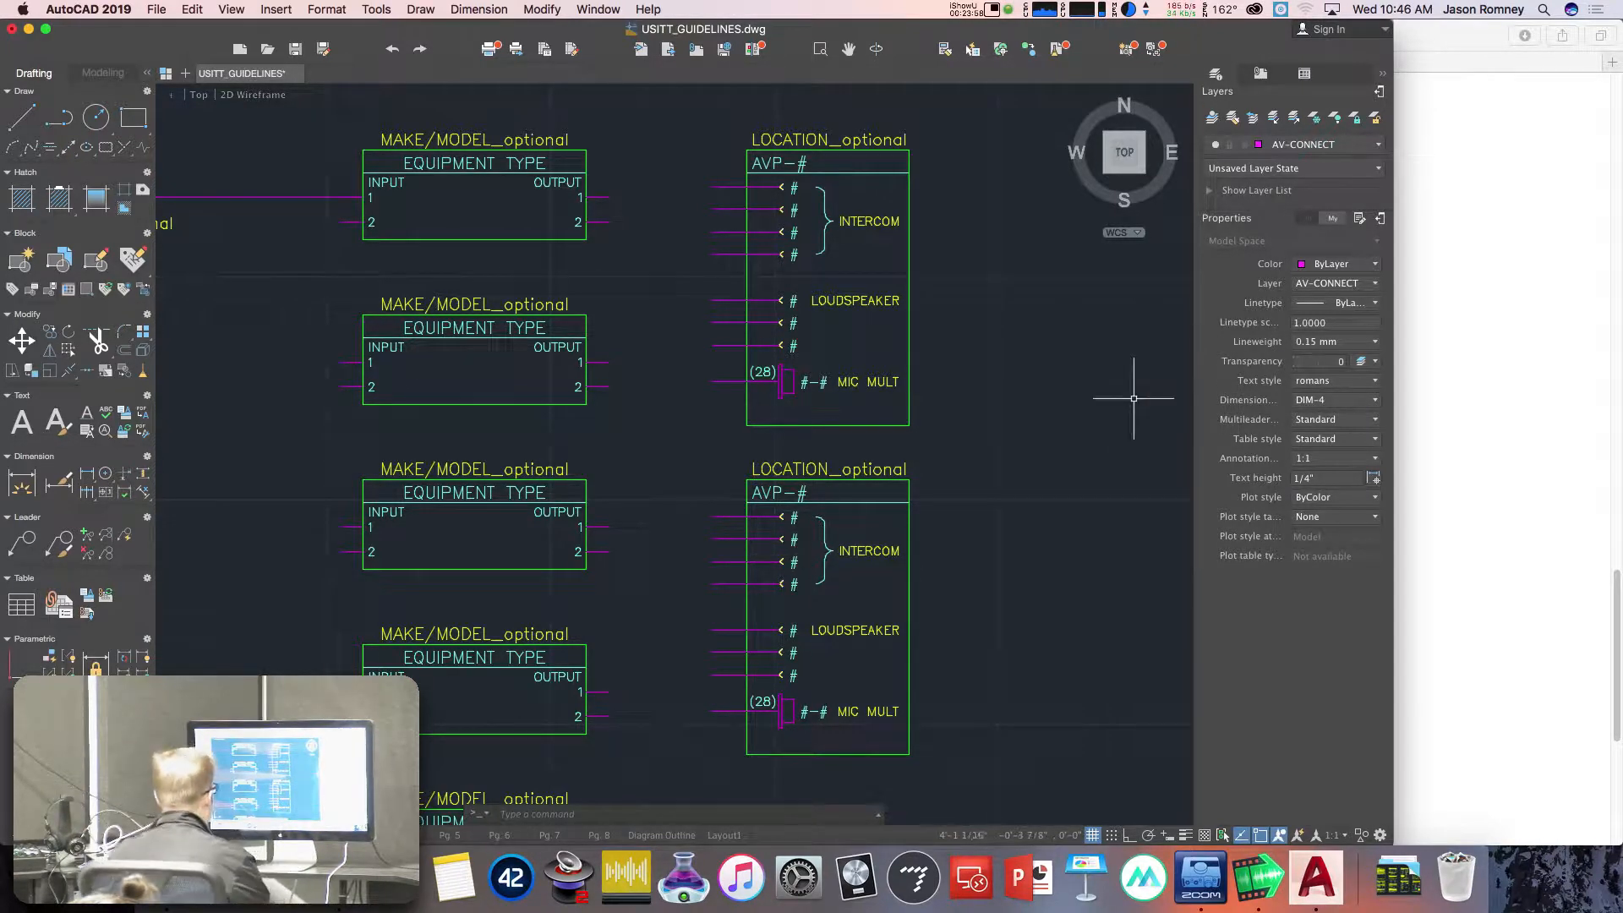
# Copy the break symbol from the bottom edge of page 3's Figure 4 mixer, by its center, to the middle of the first AV panel's bottom edge.
pyautogui.scroll(-3, 1127, 426)
pyautogui.scroll(-5, 1127, 426)
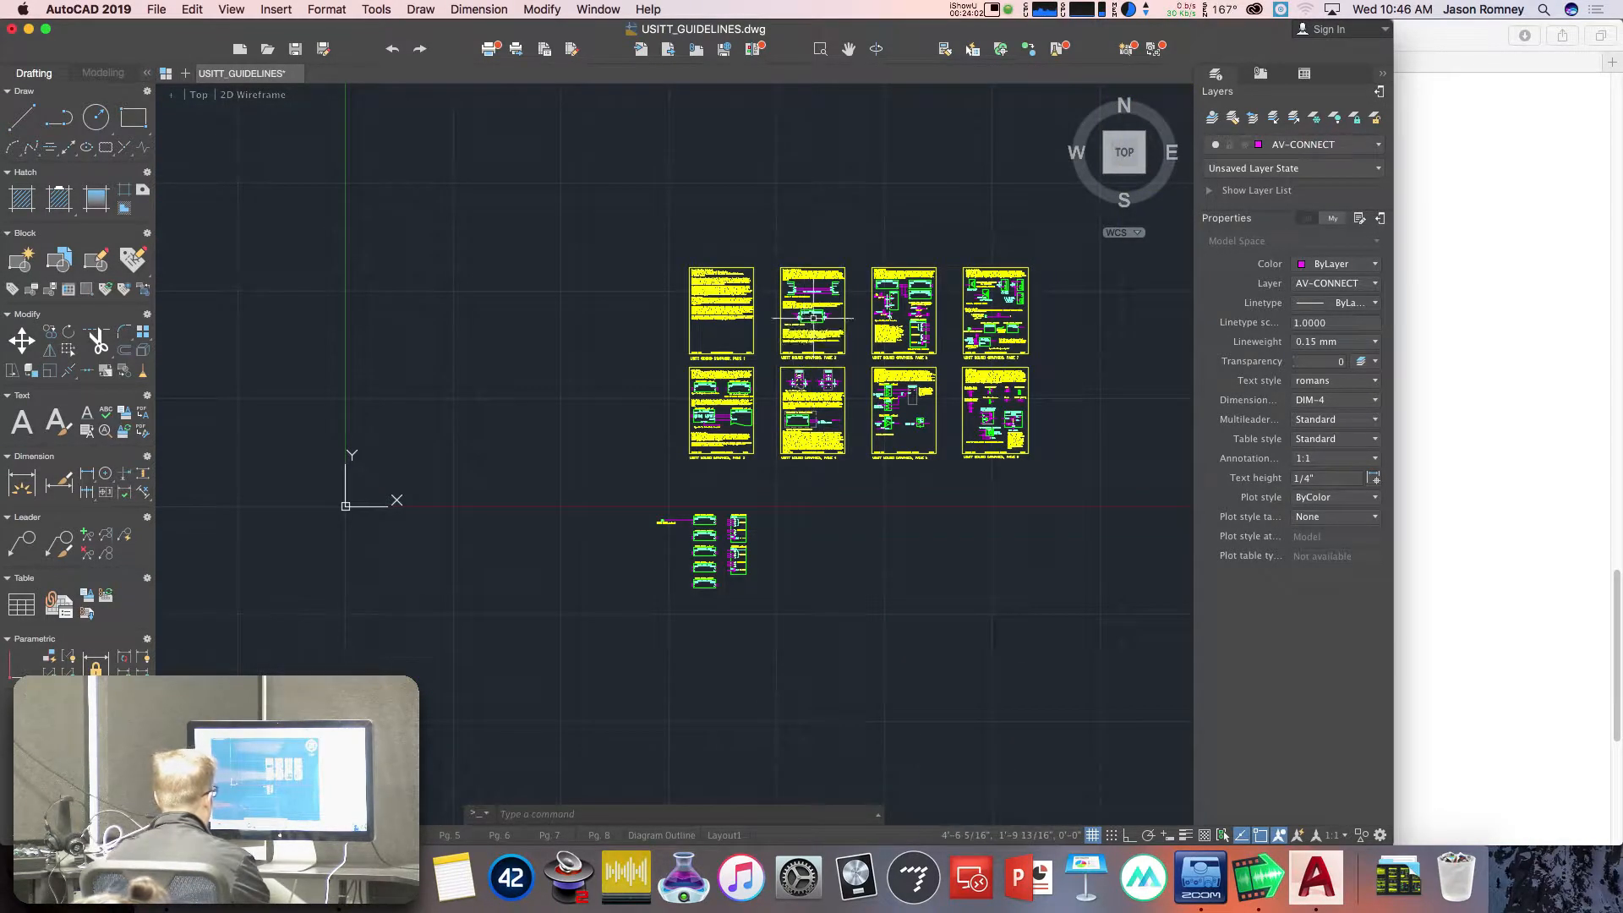
pyautogui.scroll(10, 813, 317)
pyautogui.scroll(2, 813, 317)
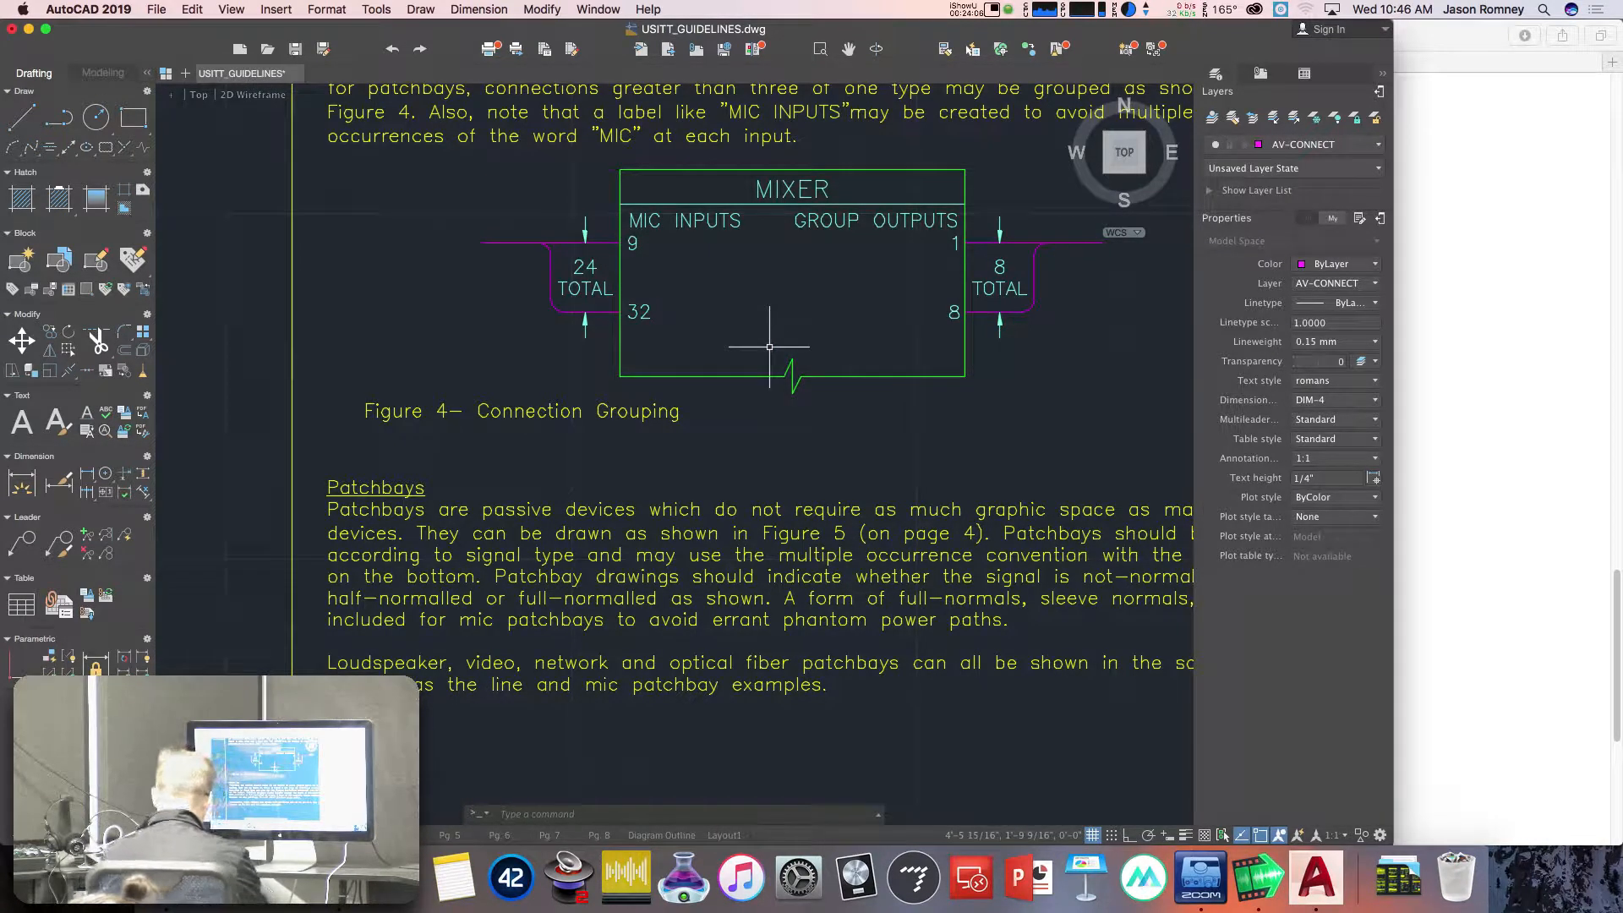
pyautogui.write('co')
pyautogui.press('Return')
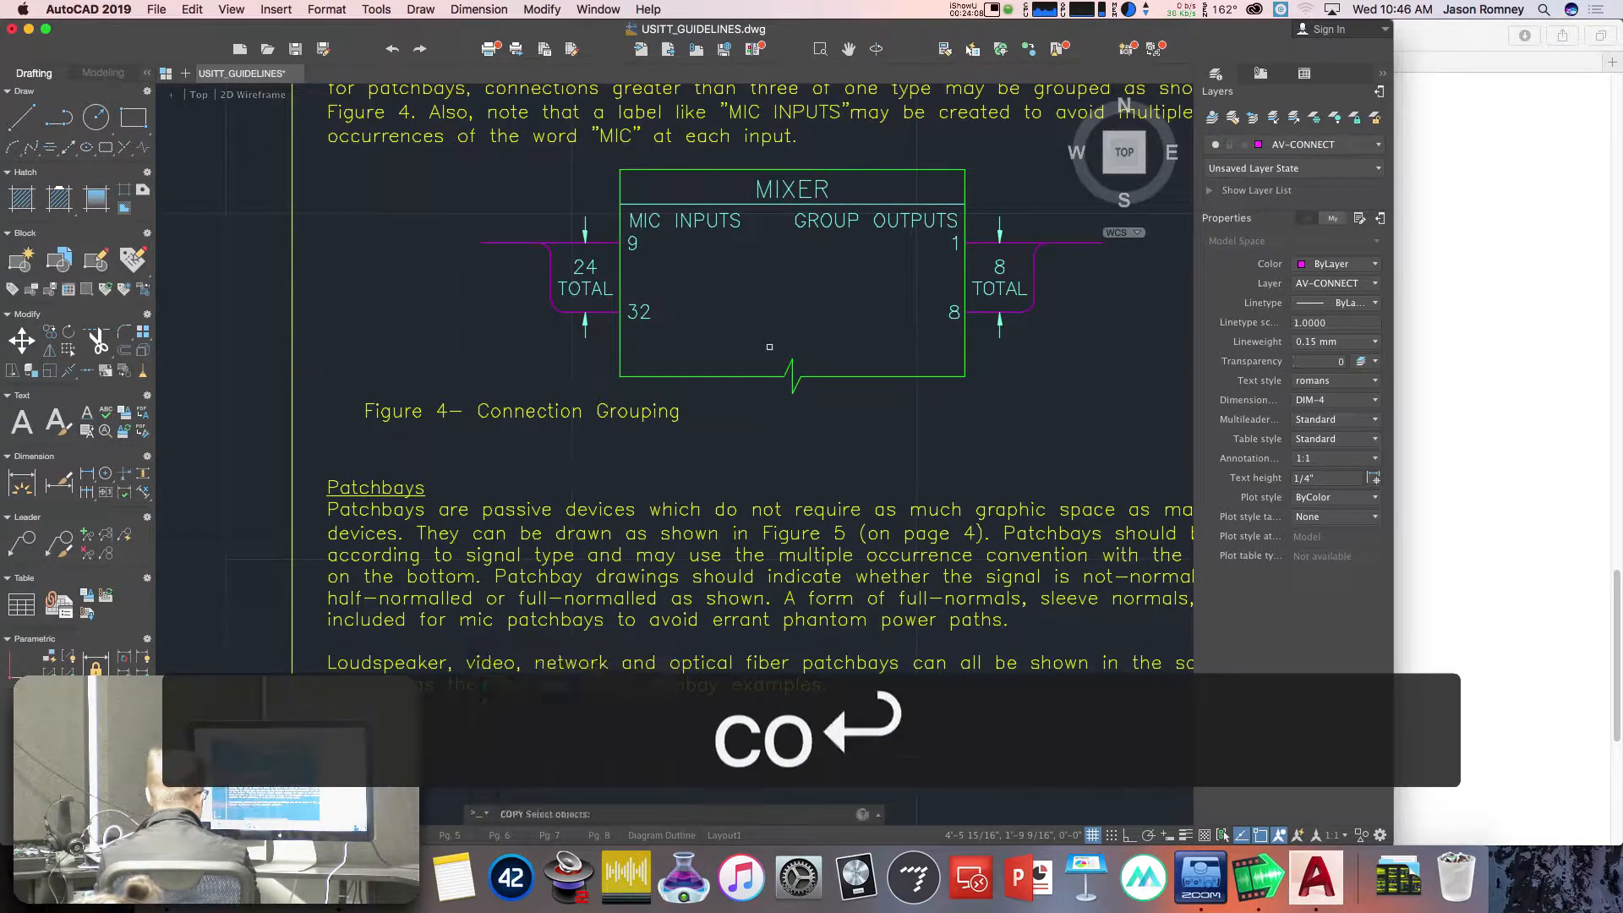
pyautogui.click(761, 339)
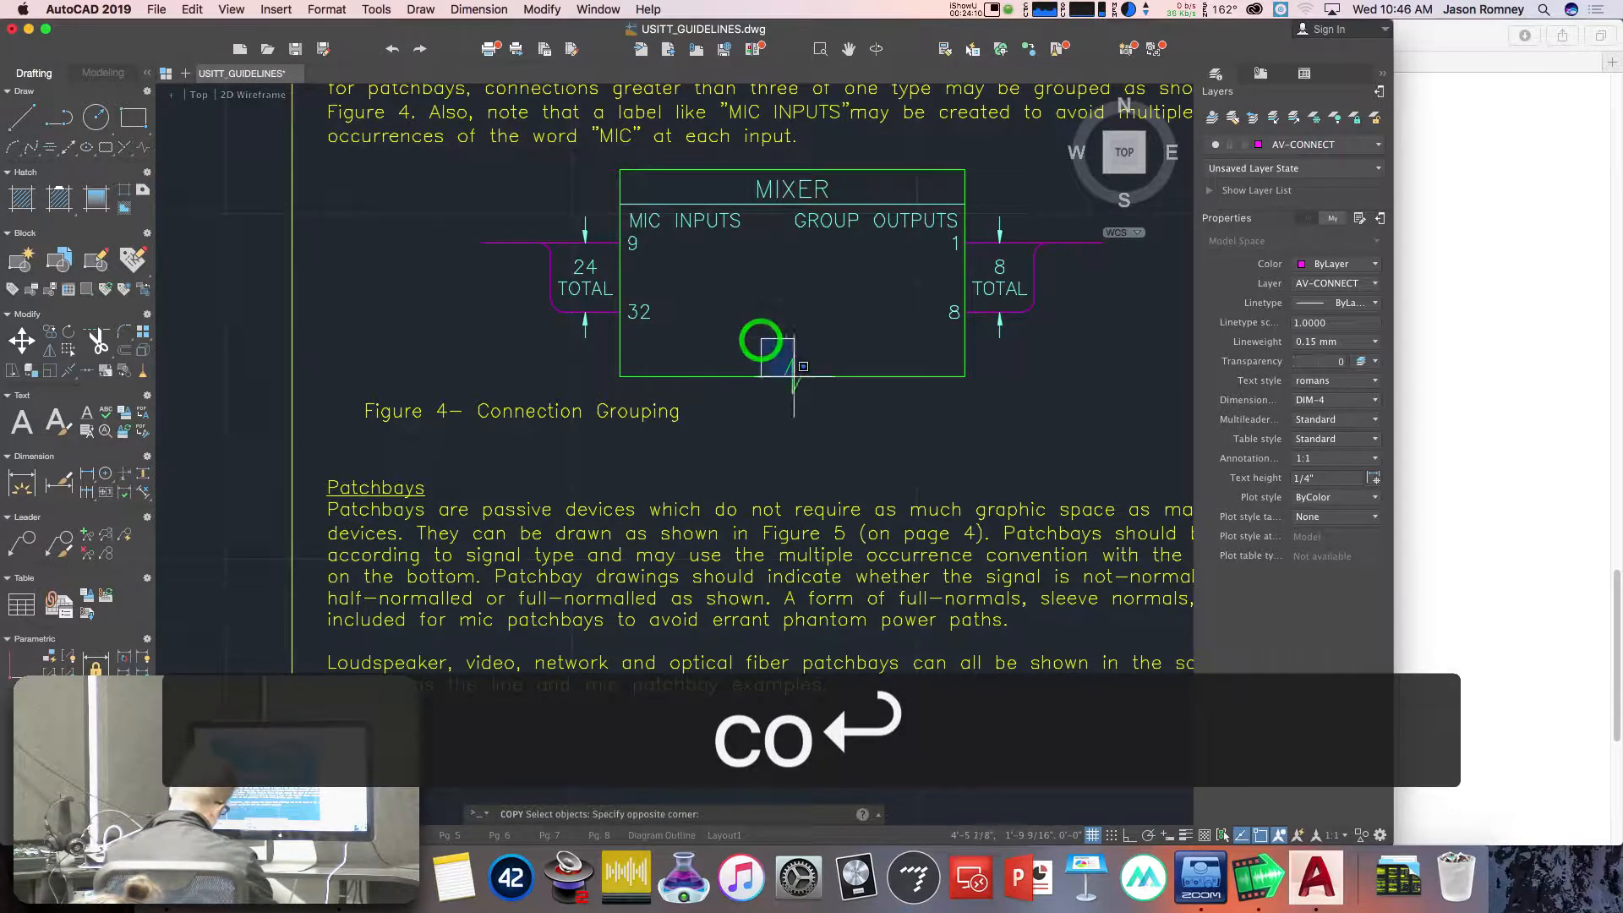
pyautogui.click(835, 414)
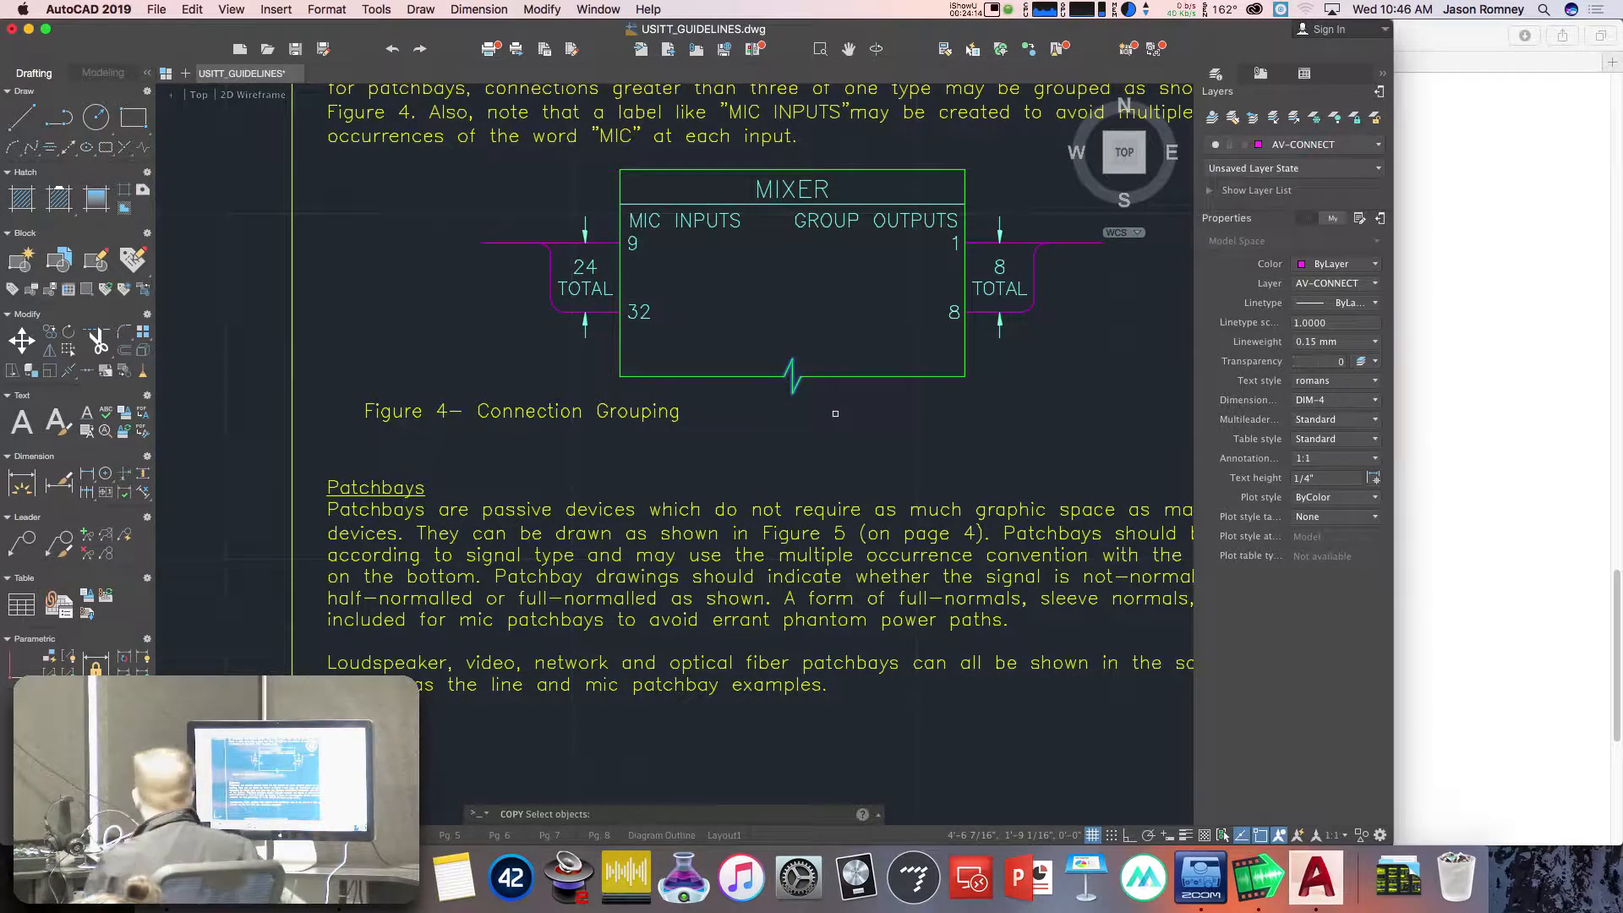
pyautogui.press('Return')
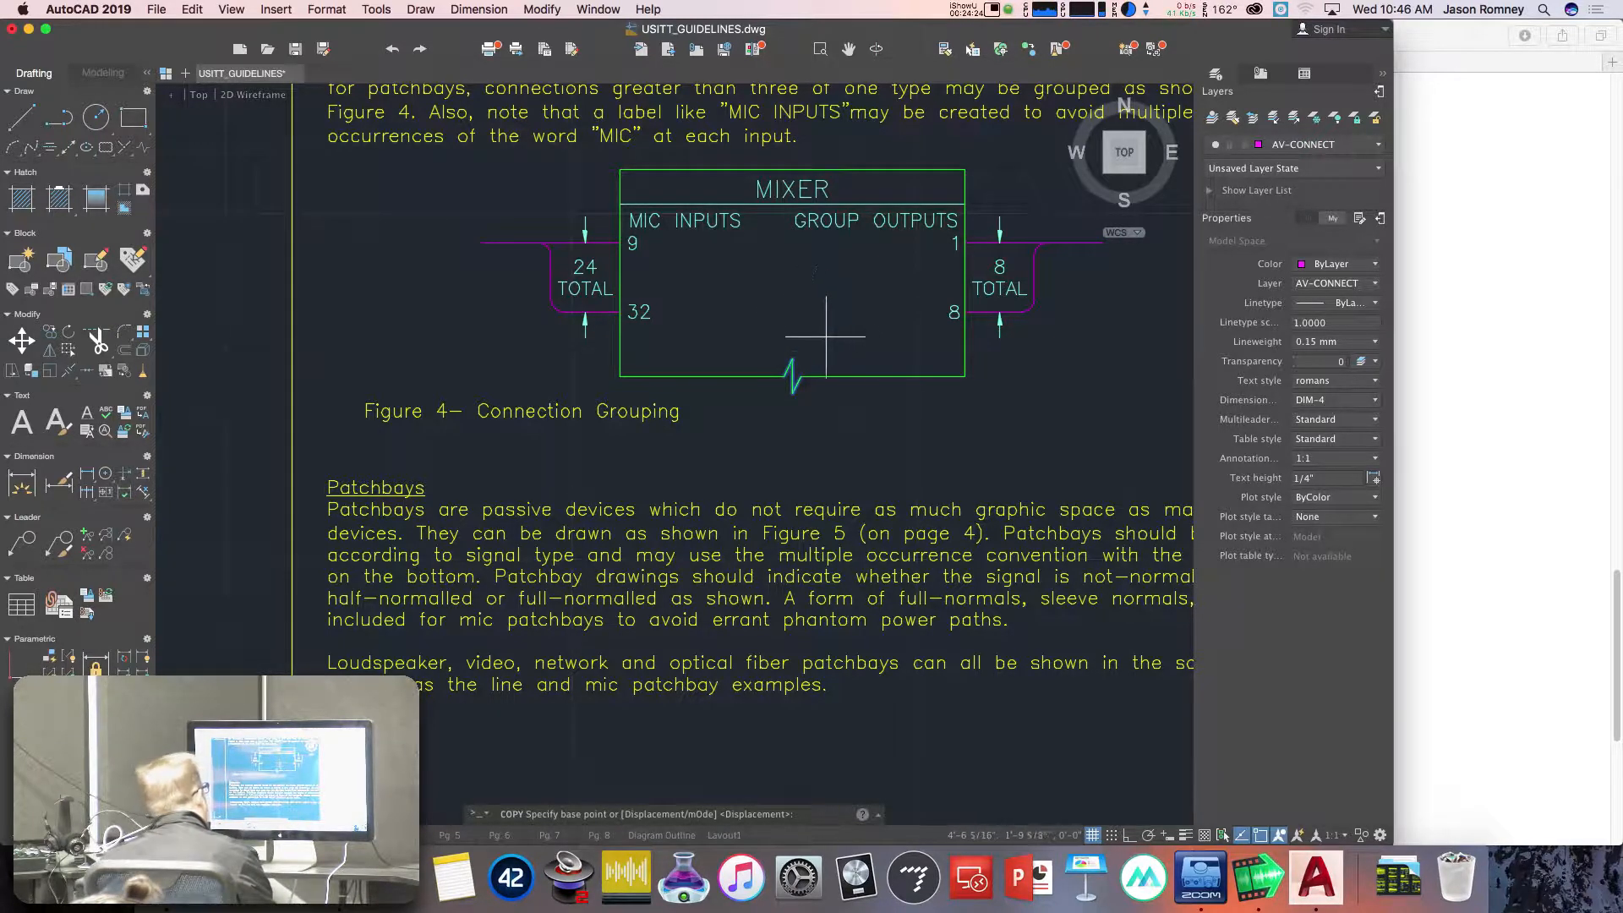
pyautogui.scroll(1, 792, 372)
pyautogui.scroll(3, 792, 377)
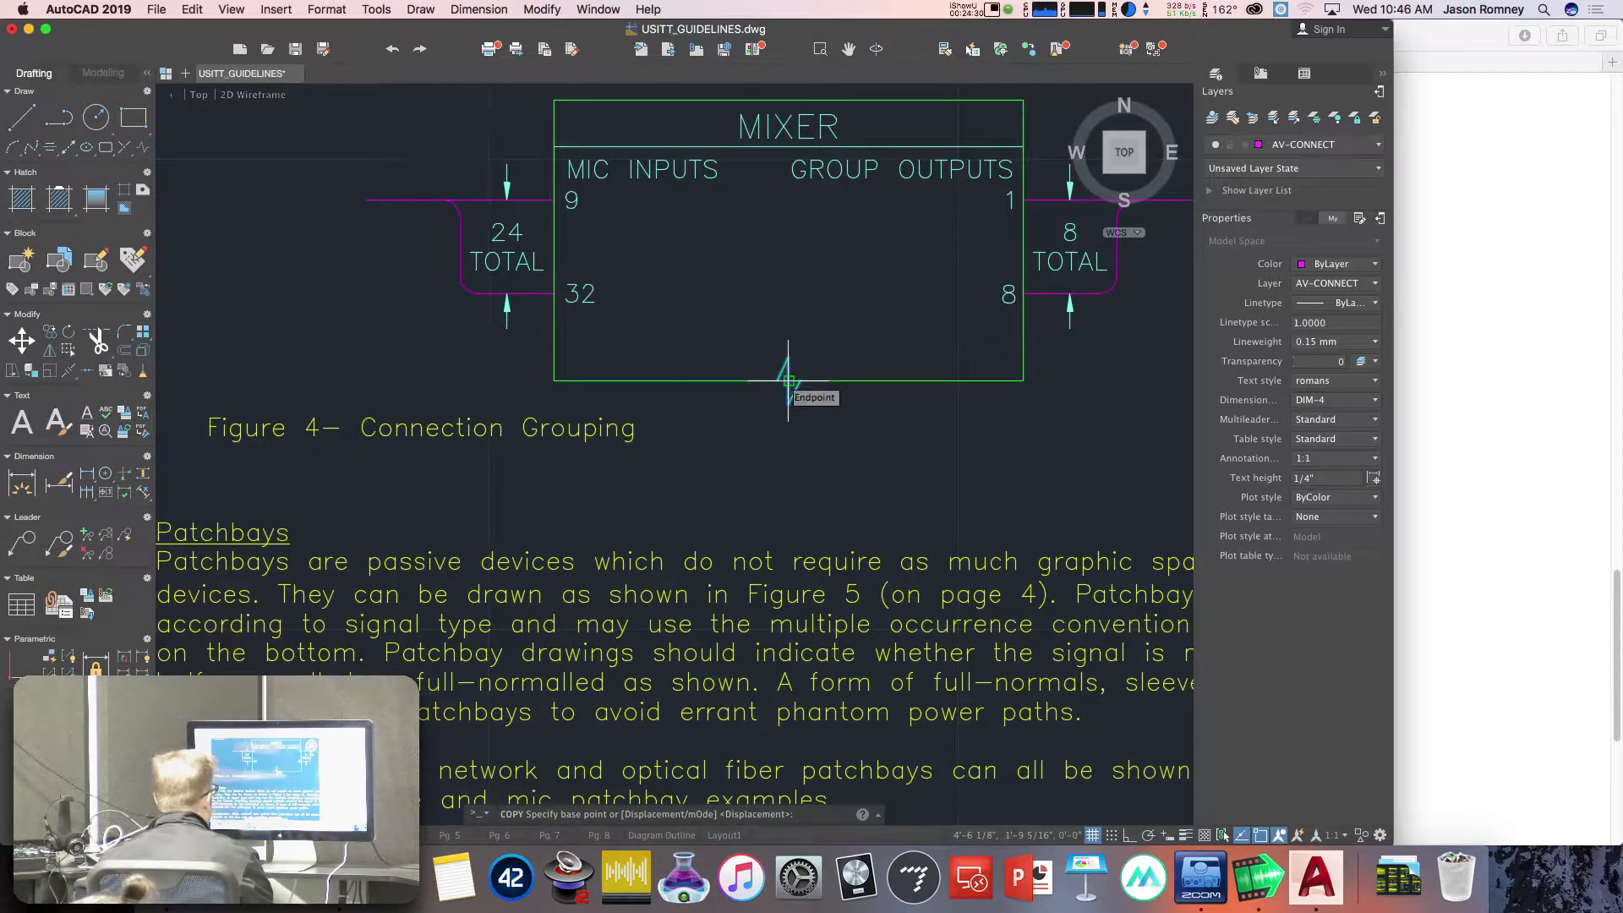
pyautogui.click(788, 380)
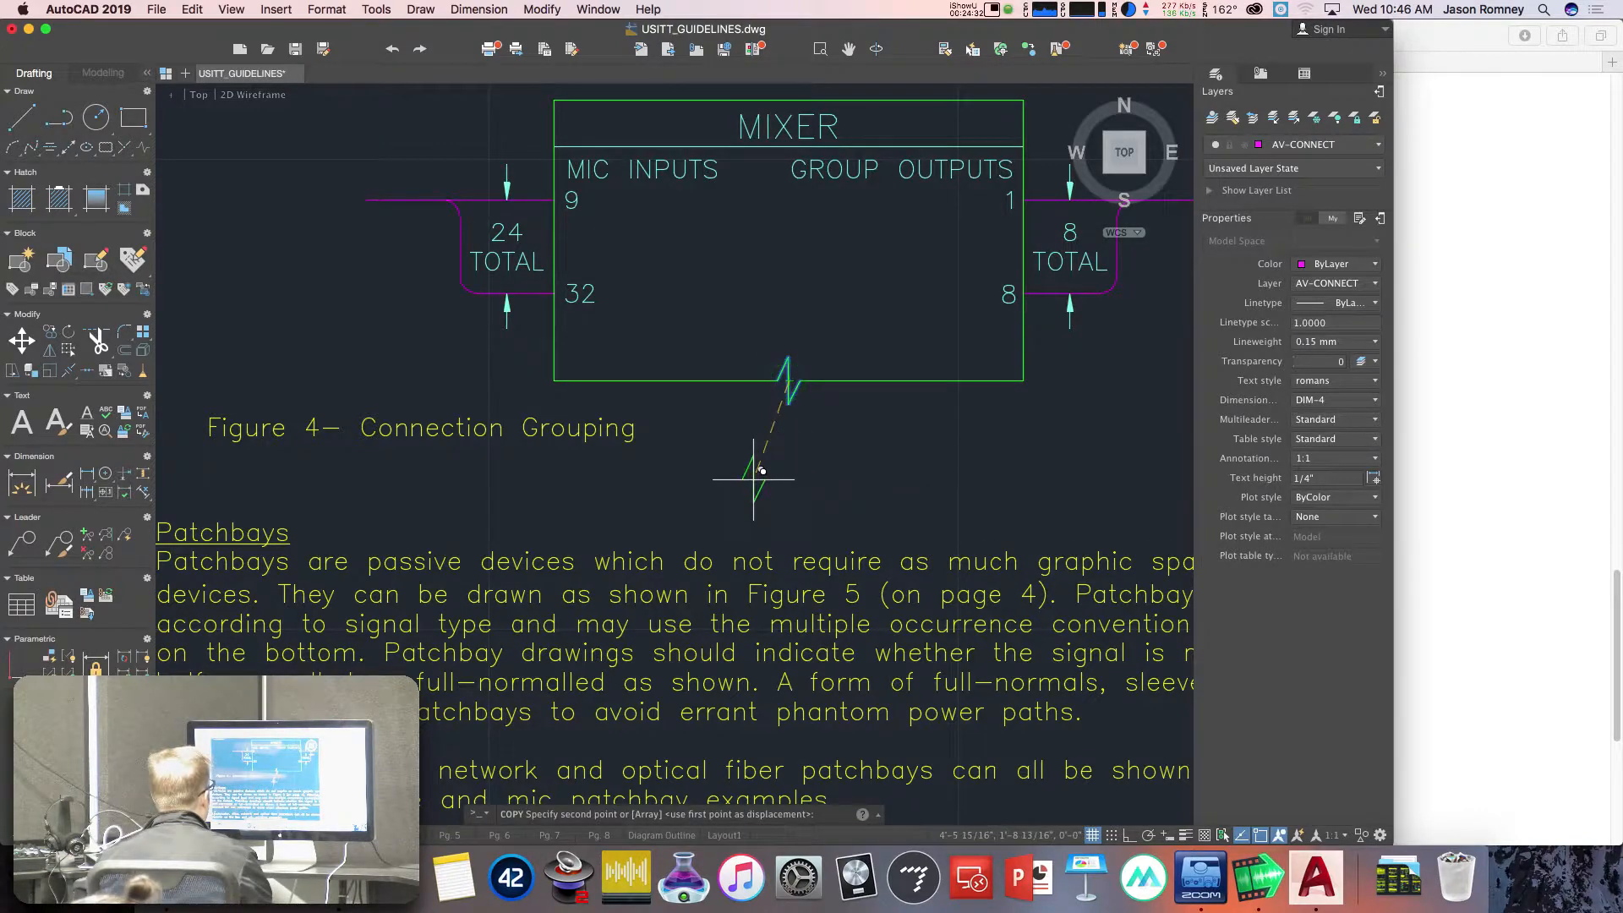
pyautogui.scroll(-3, 751, 473)
pyautogui.scroll(-10, 761, 471)
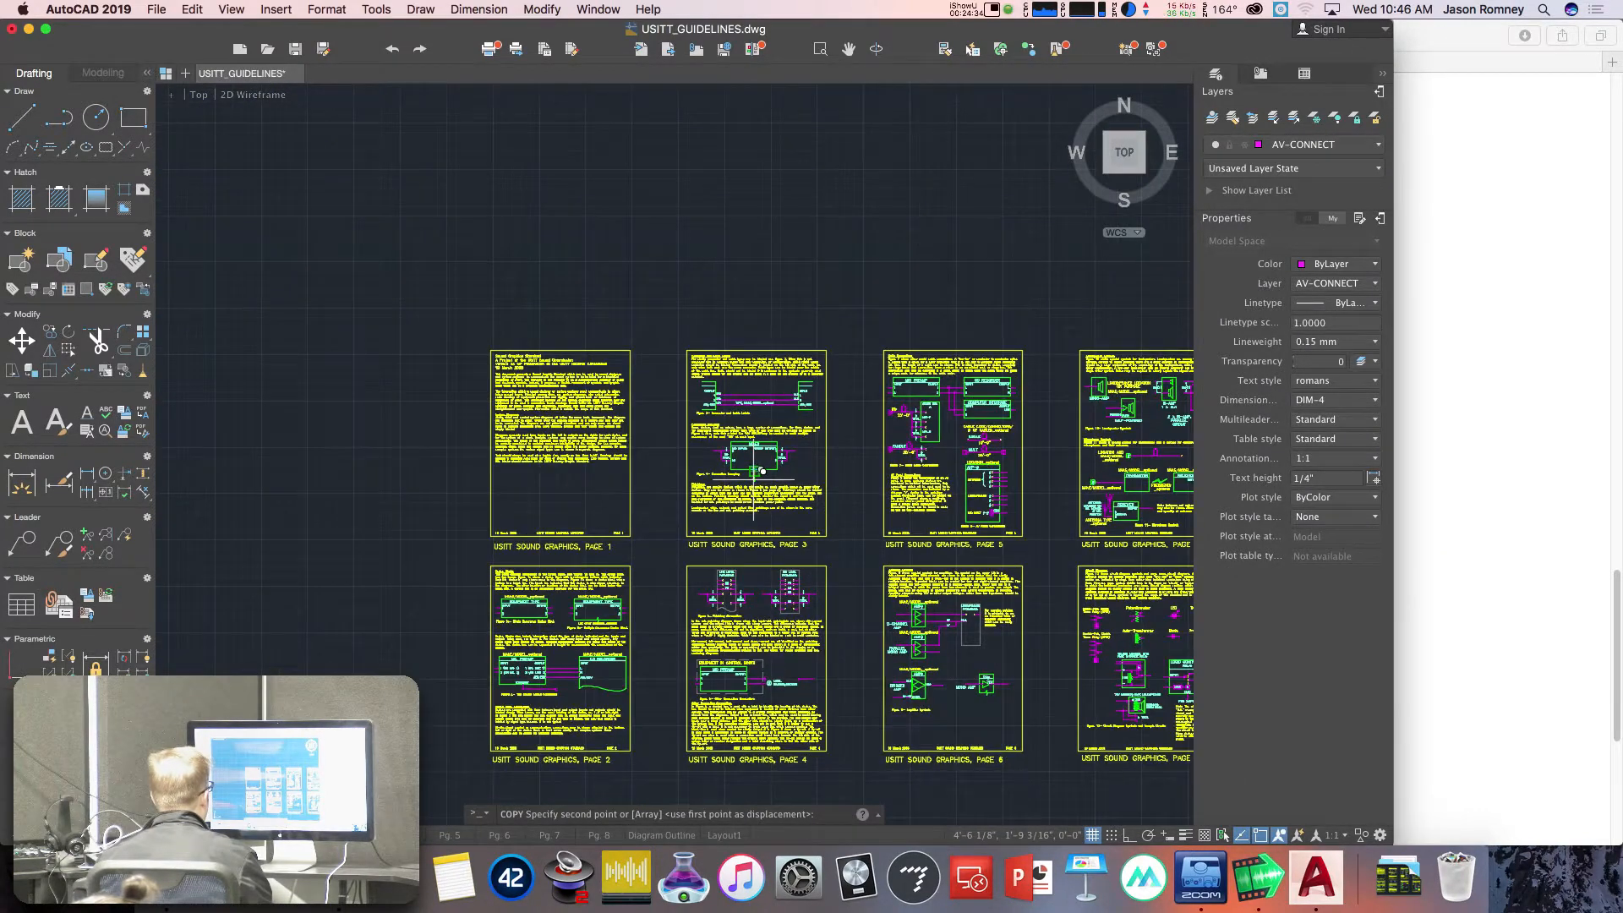
pyautogui.scroll(5, 673, 719)
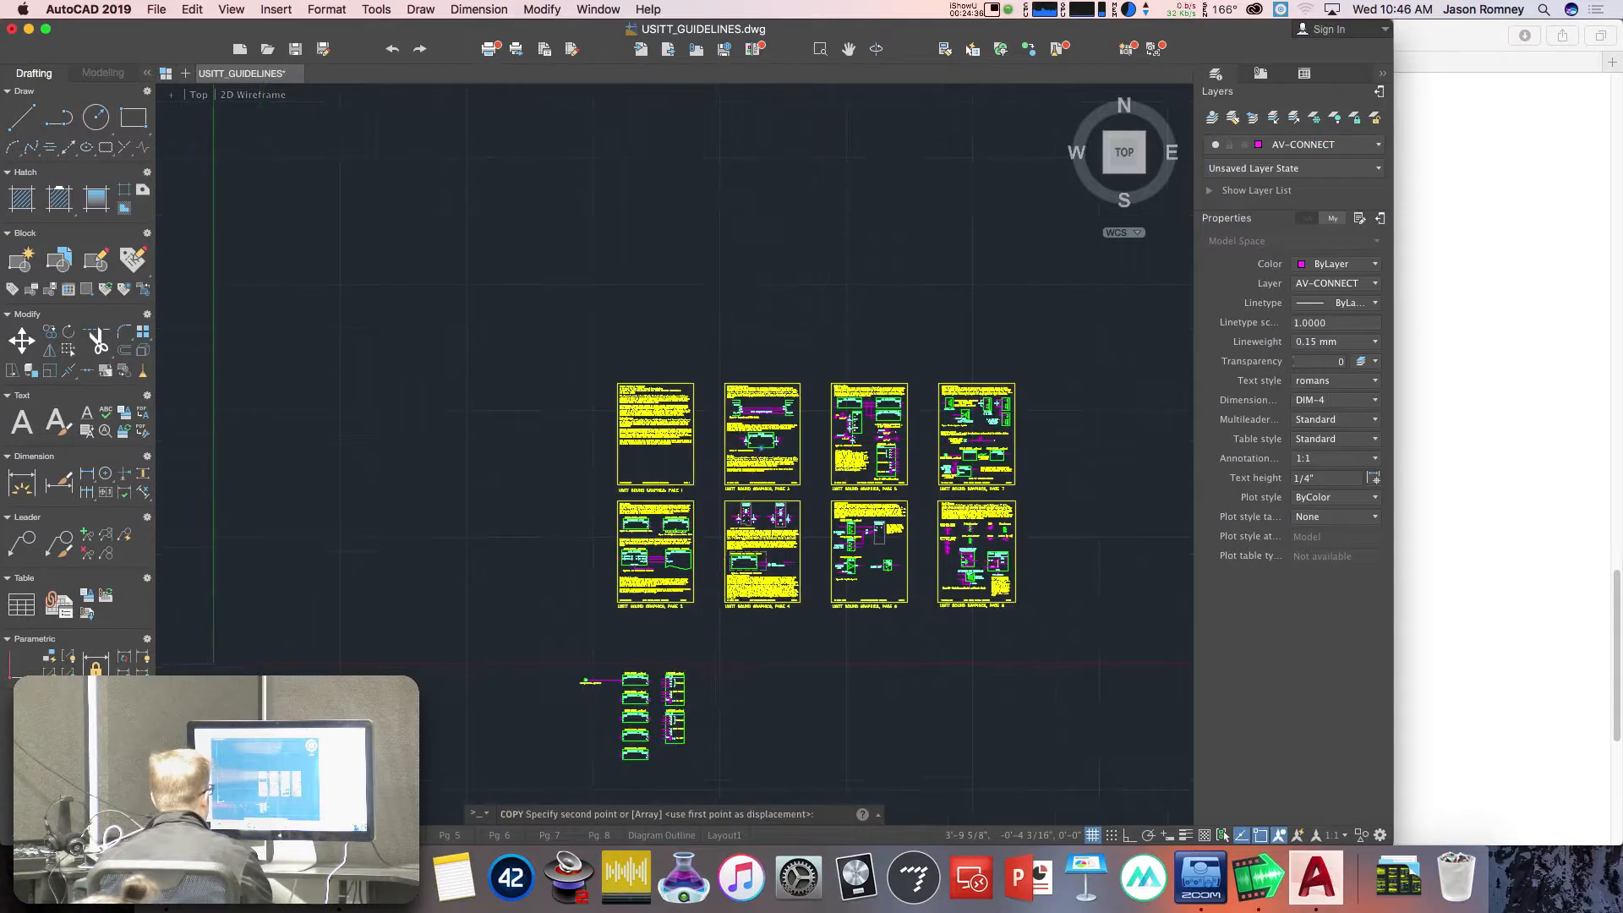
pyautogui.scroll(5, 673, 719)
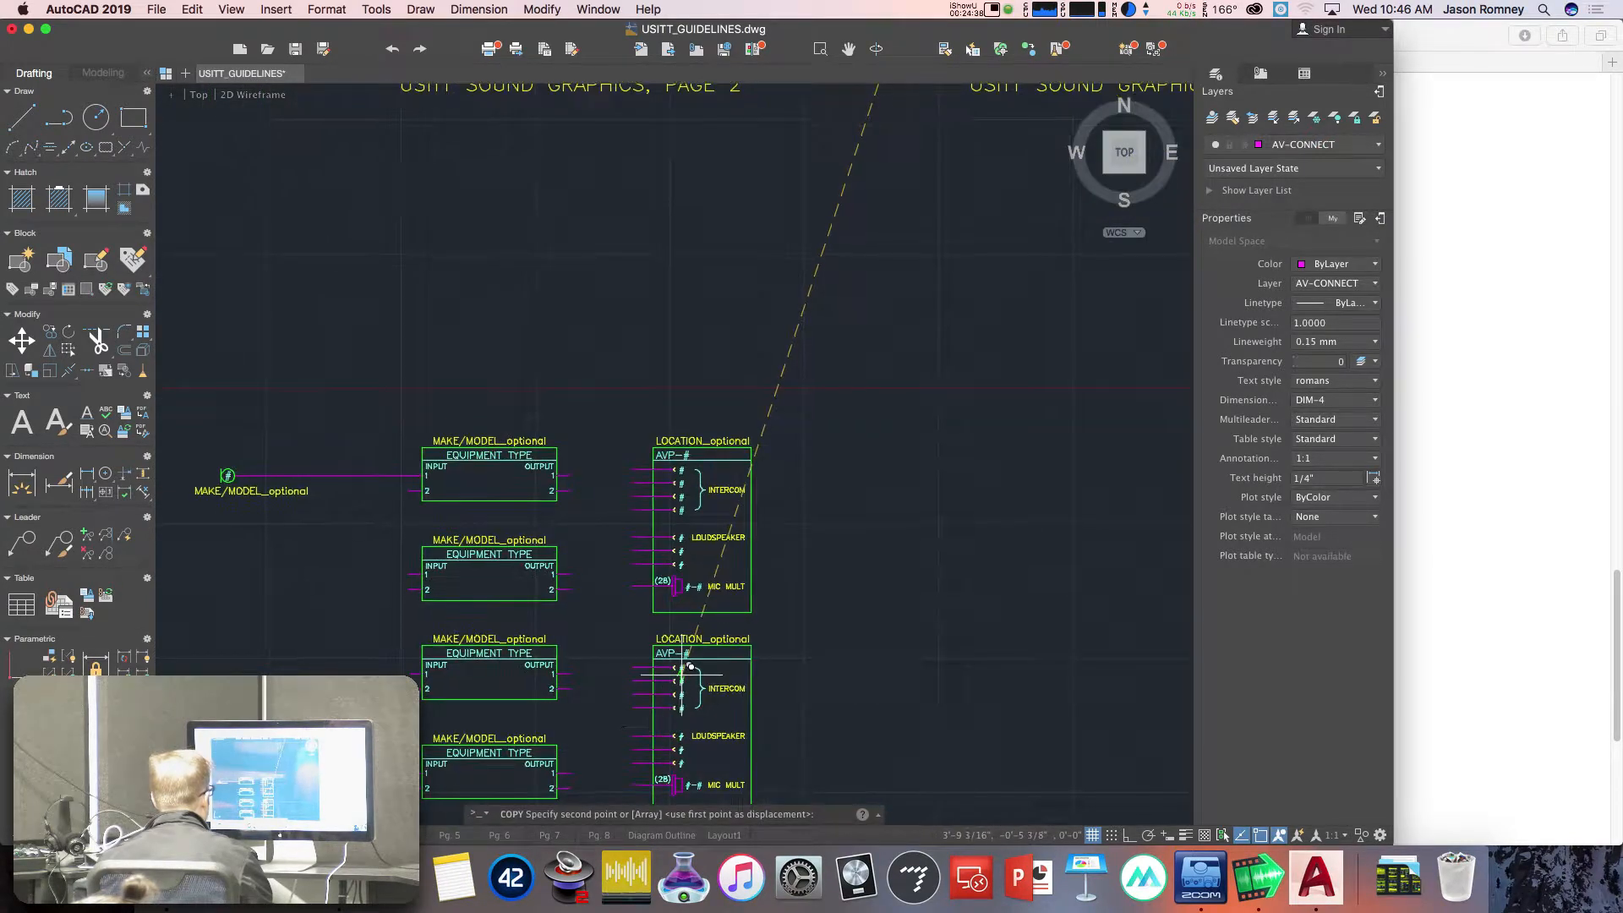
pyautogui.scroll(2, 703, 632)
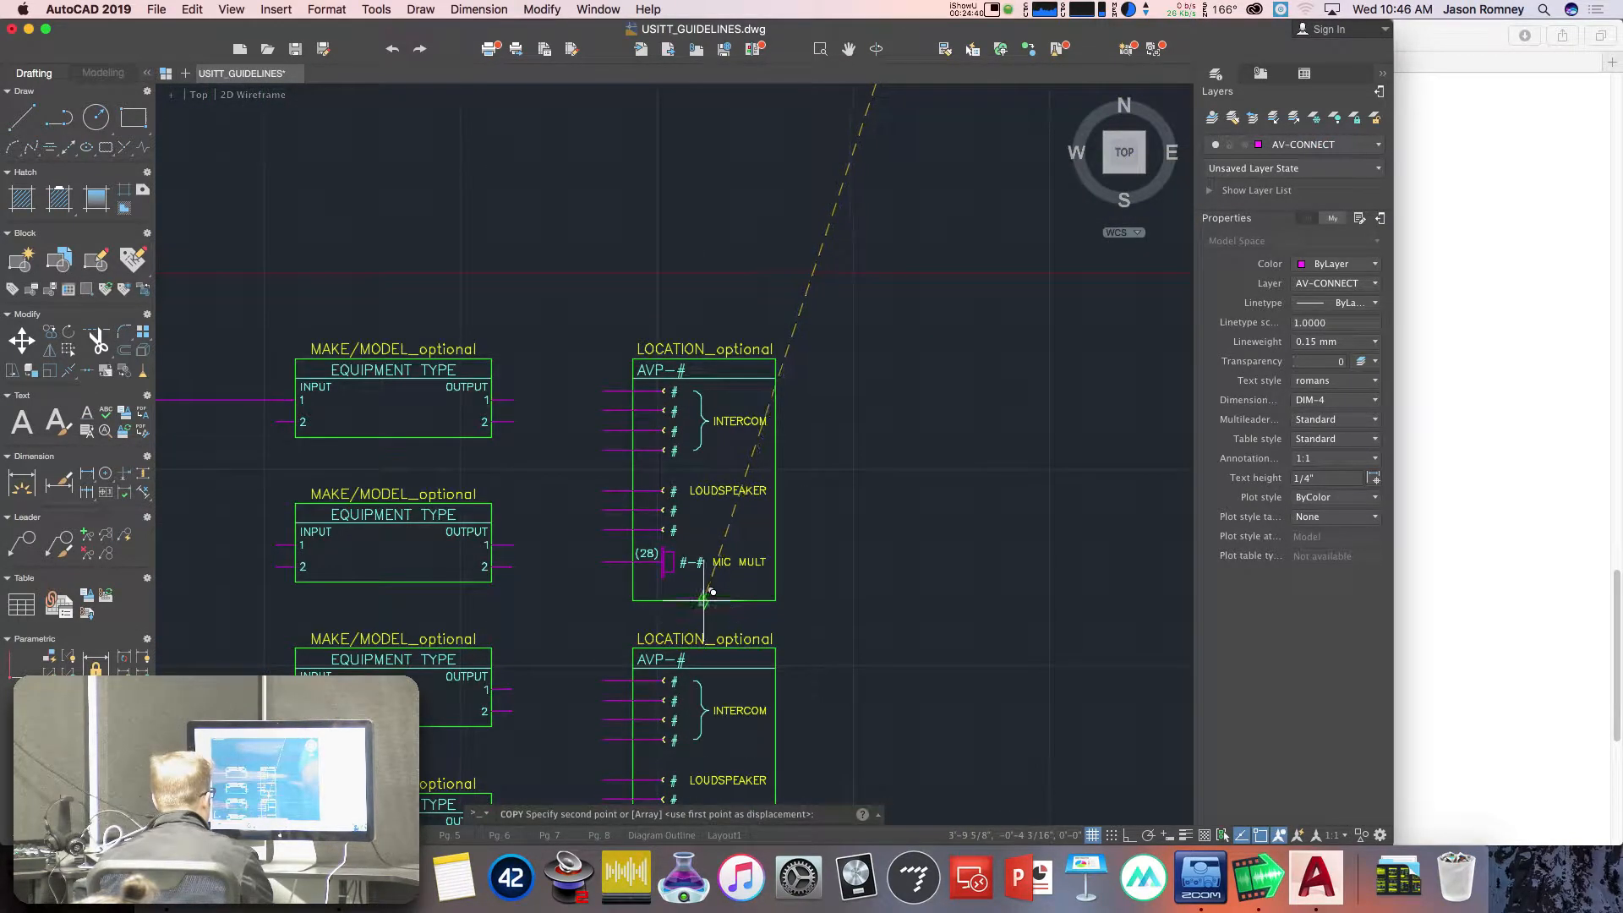
pyautogui.scroll(3, 712, 592)
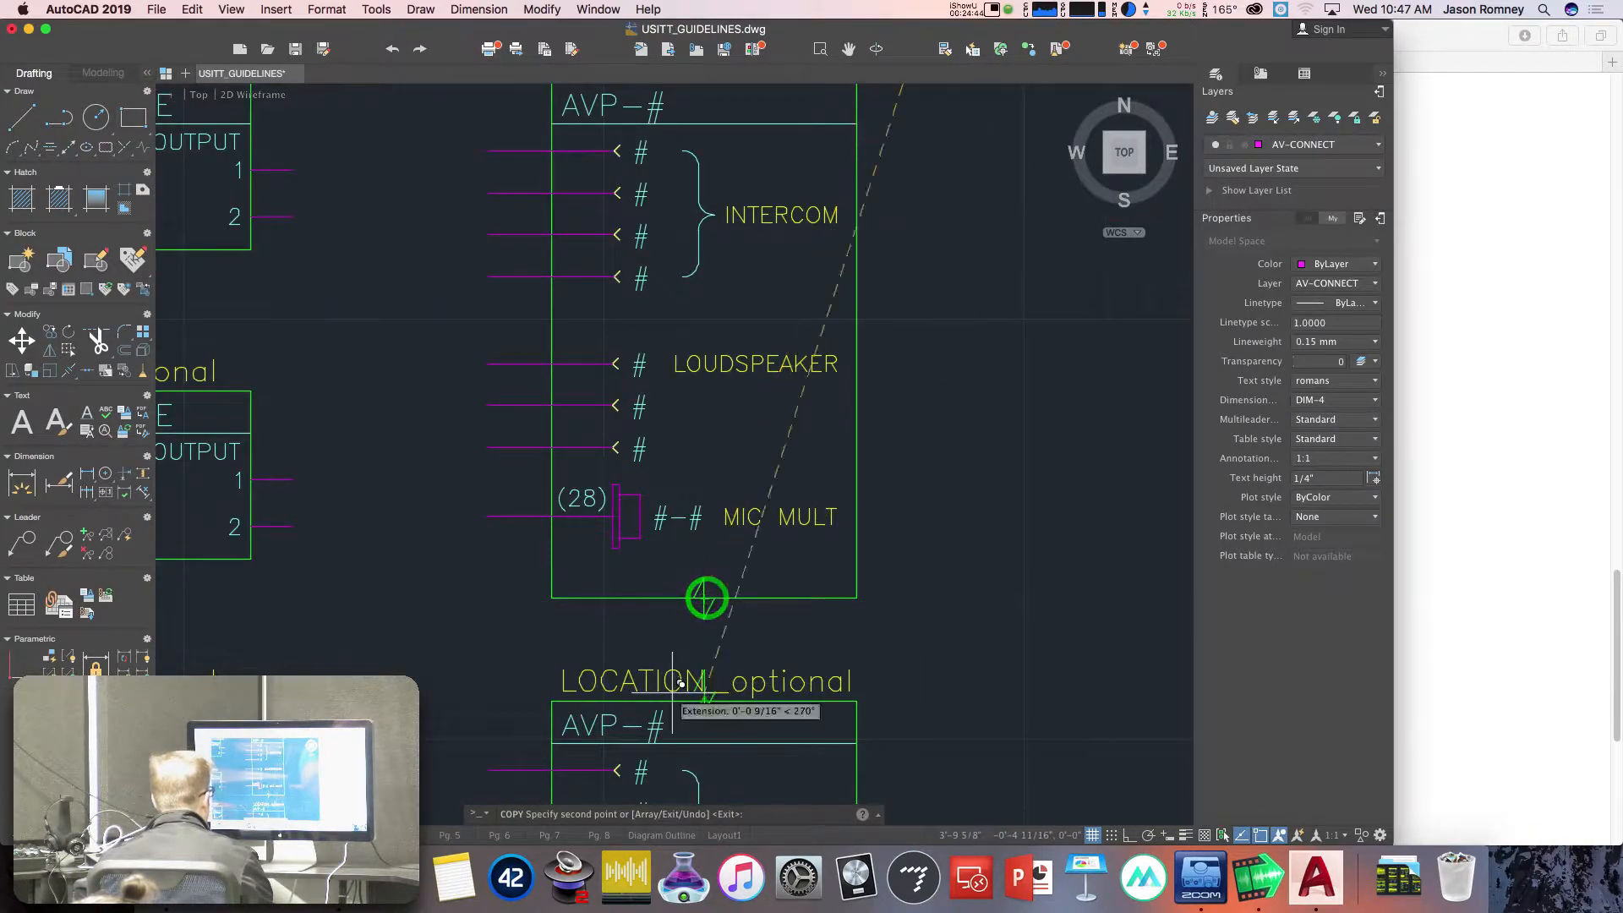
pyautogui.click(685, 686)
# Place another copy of the break symbol at the middle of the second AV panel's bottom edge and end the copying.
pyautogui.scroll(-2, 683, 683)
pyautogui.moveTo(685, 683); pyautogui.dragTo(741, 254, button='middle')
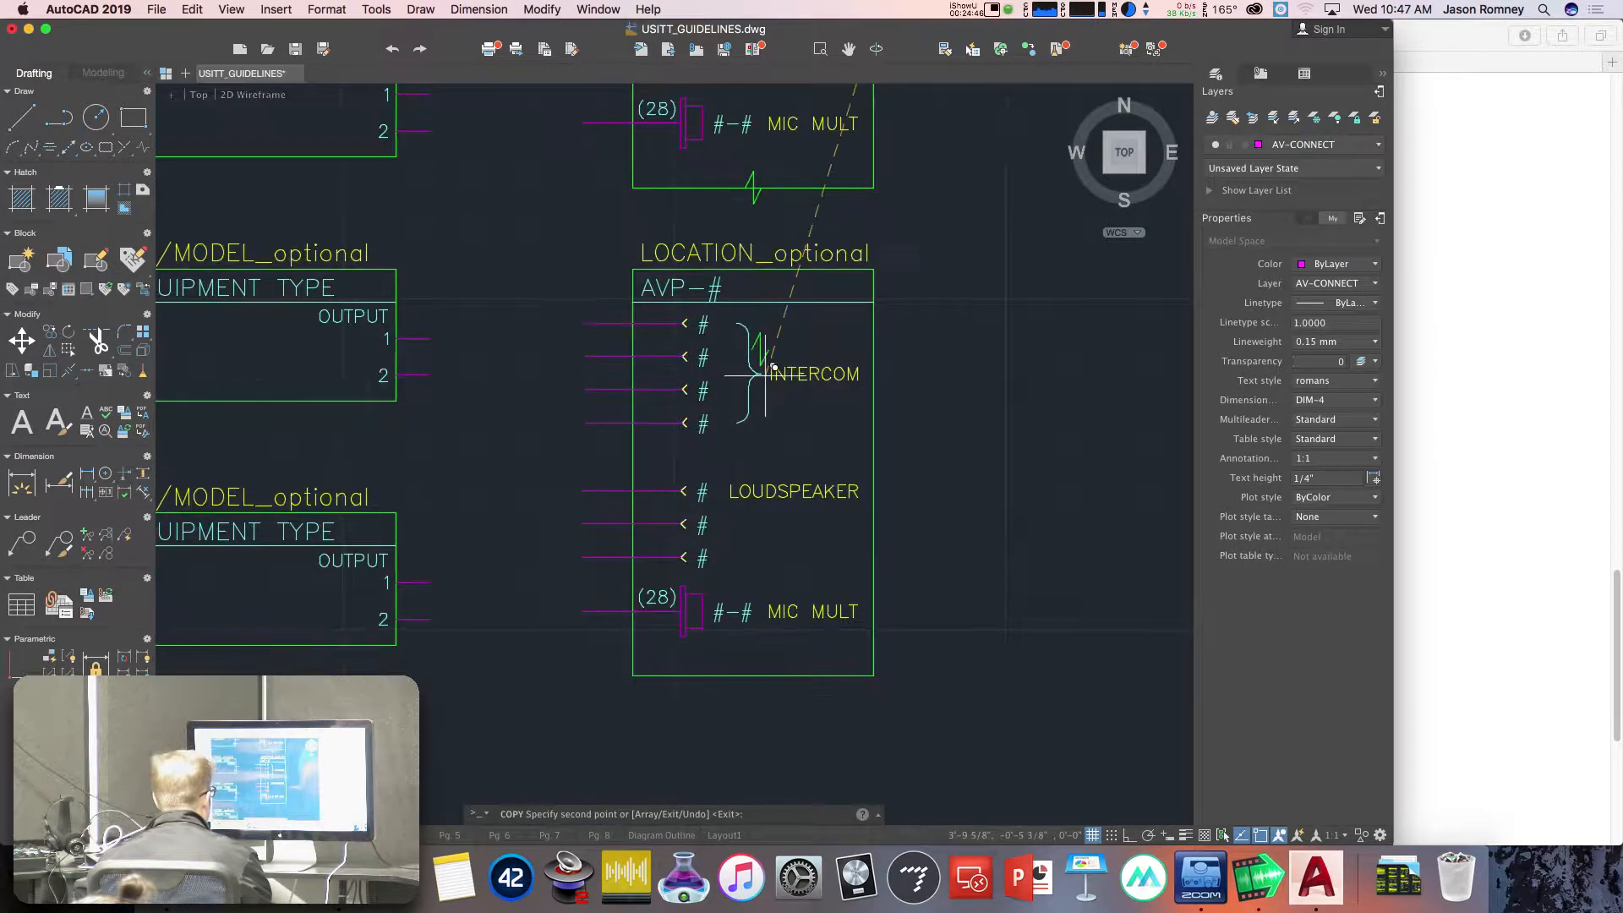
pyautogui.click(755, 674)
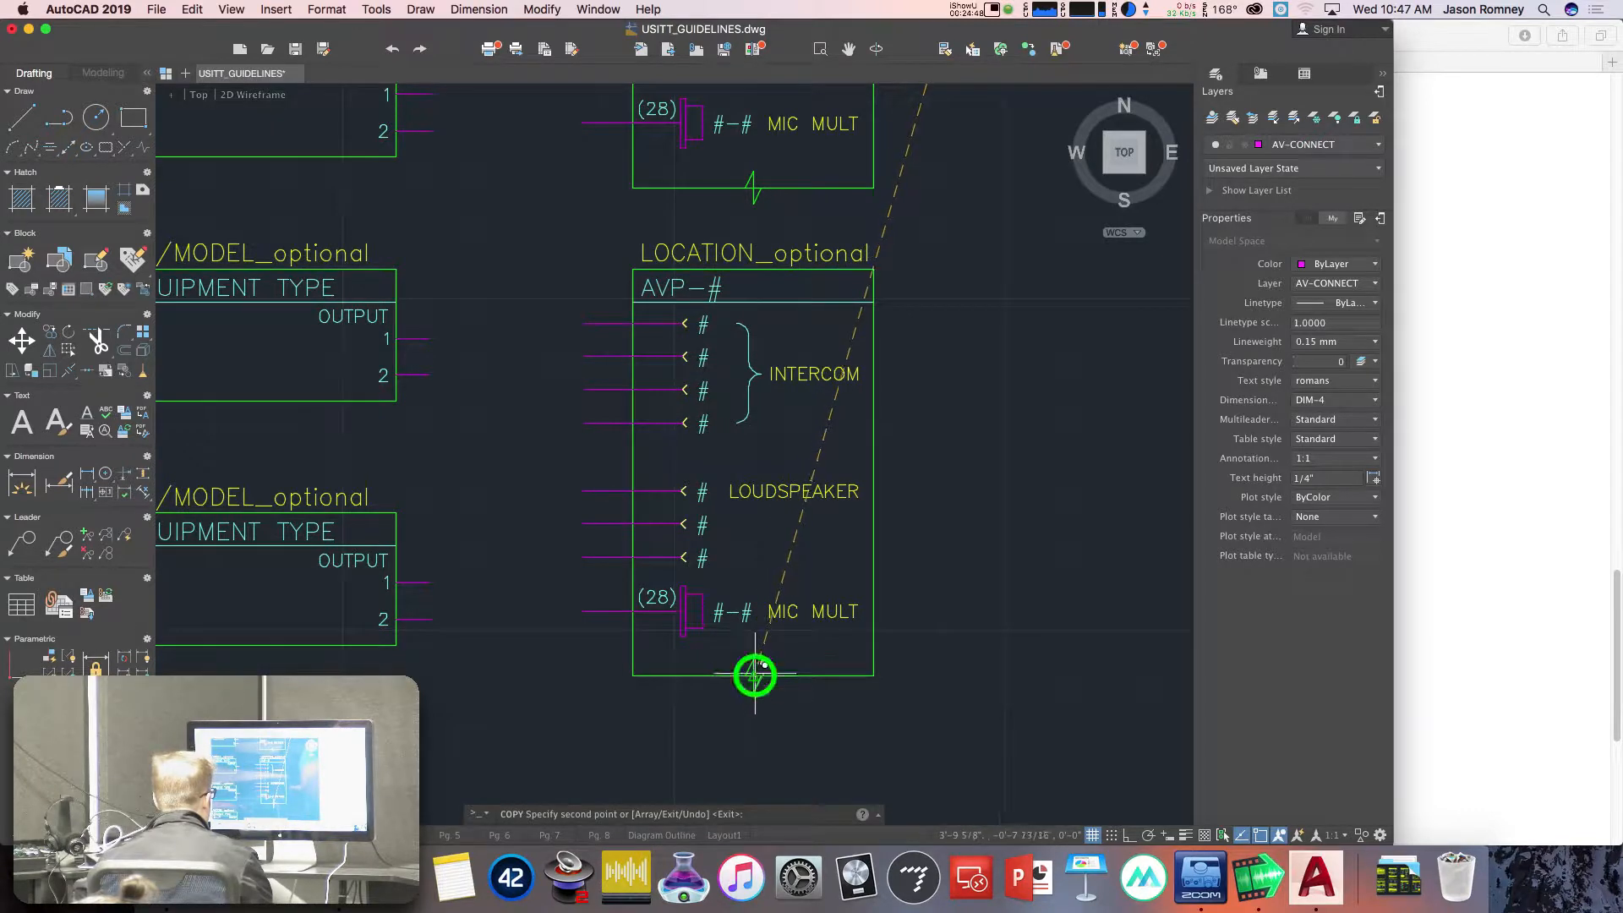
pyautogui.press('Escape')
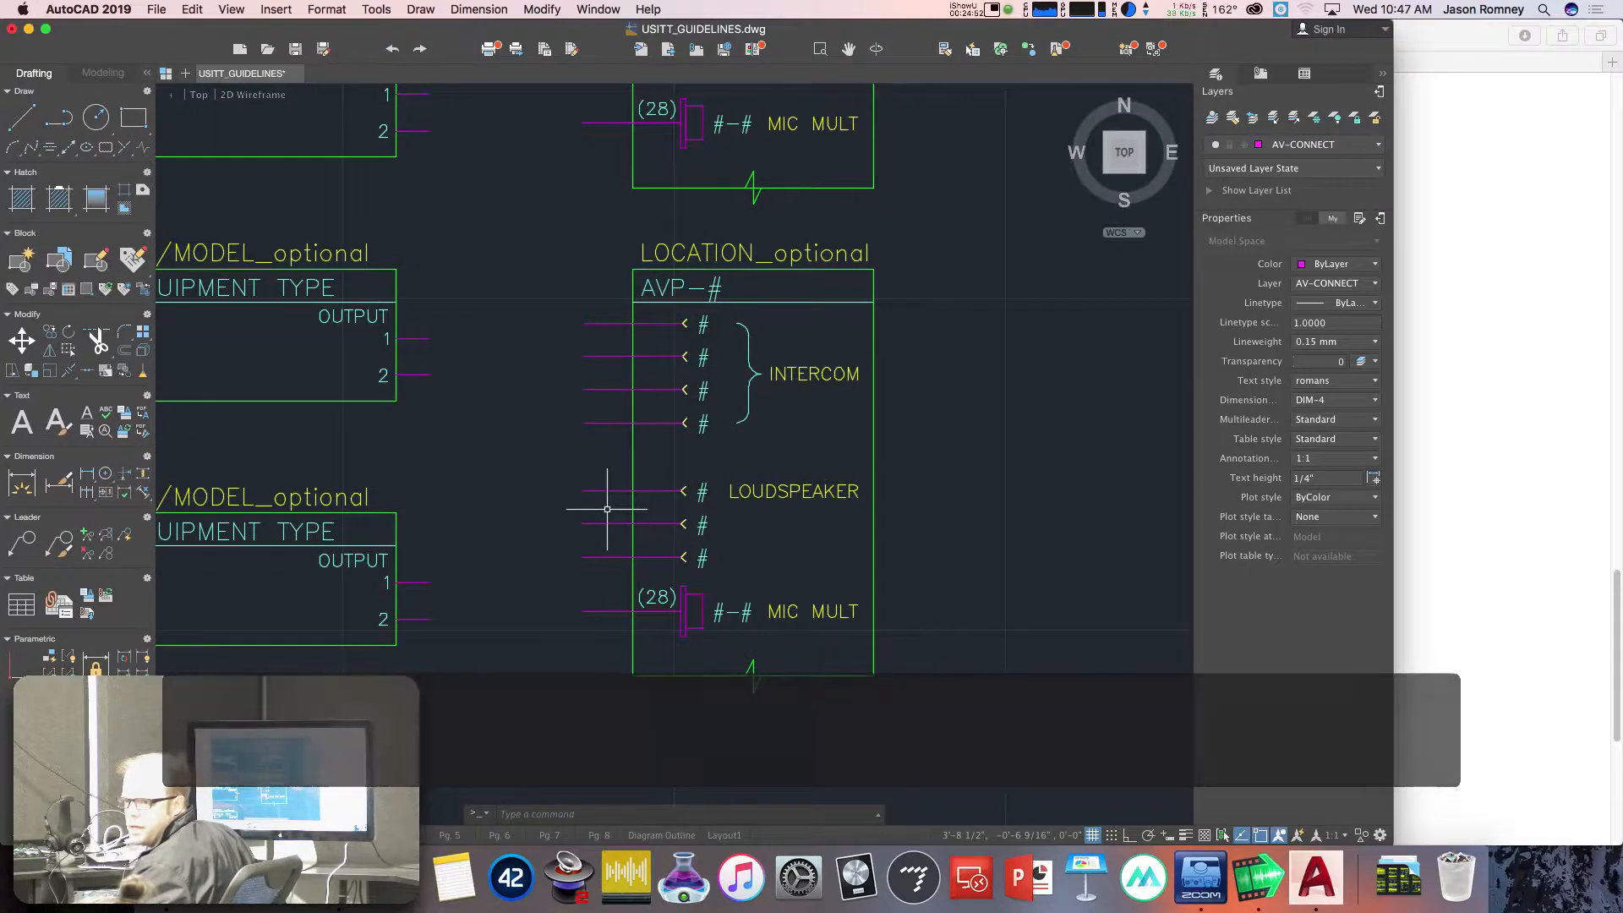
pyautogui.scroll(6, 750, 196)
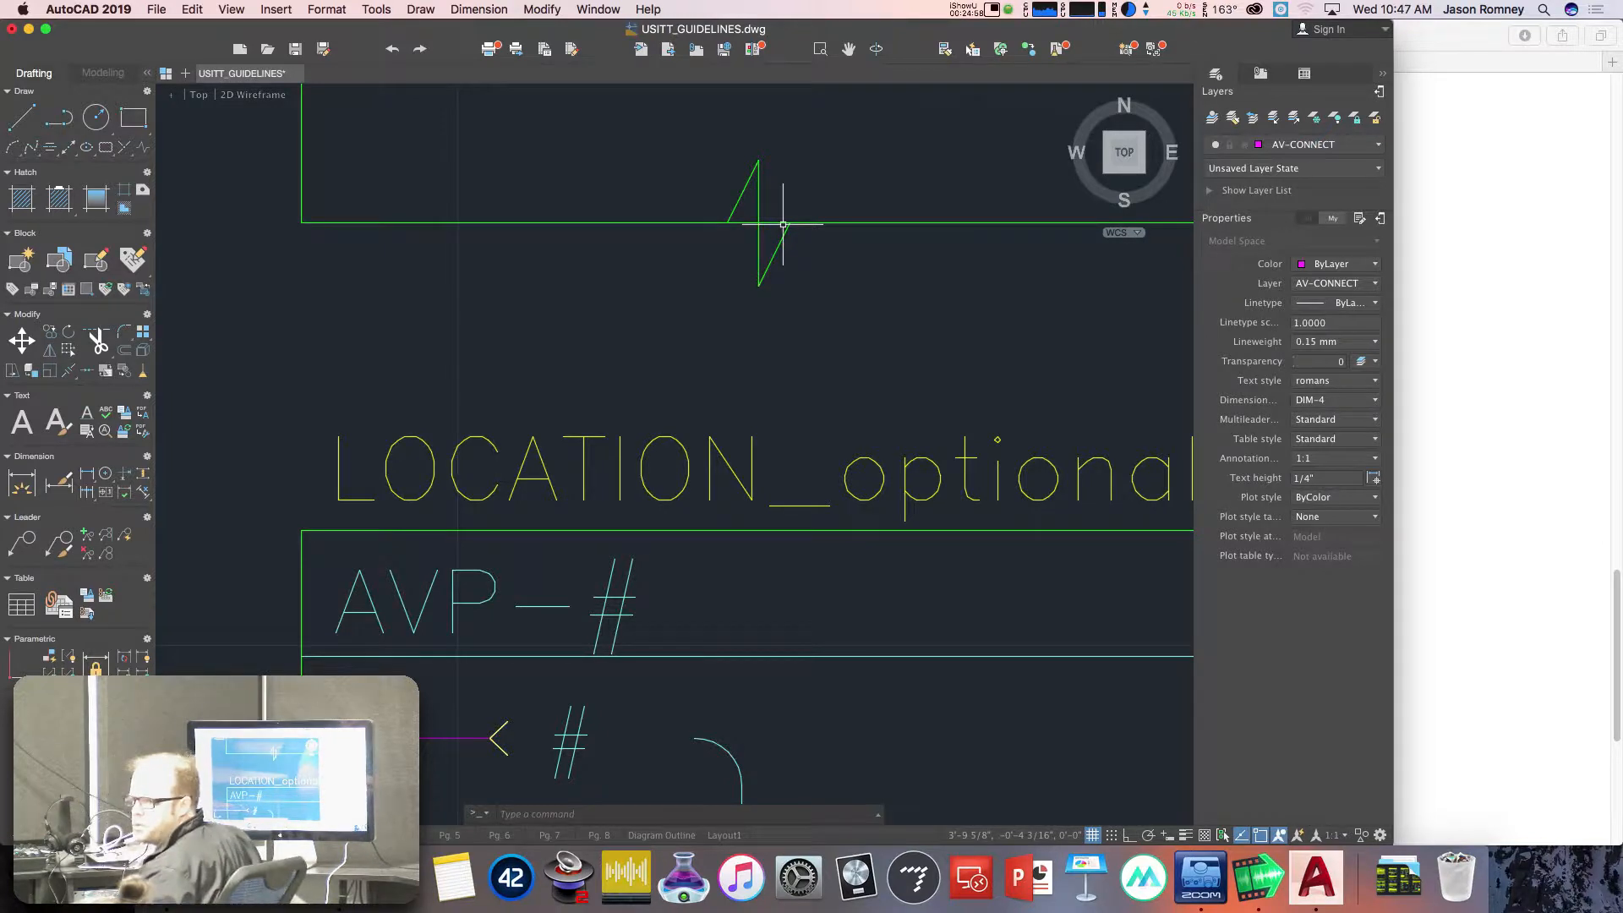
# Trim the first AV panel's bottom edge between the break symbol's two slanted lines, using those lines as cutting edges.
pyautogui.moveTo(843, 163); pyautogui.dragTo(743, 283, button='middle')
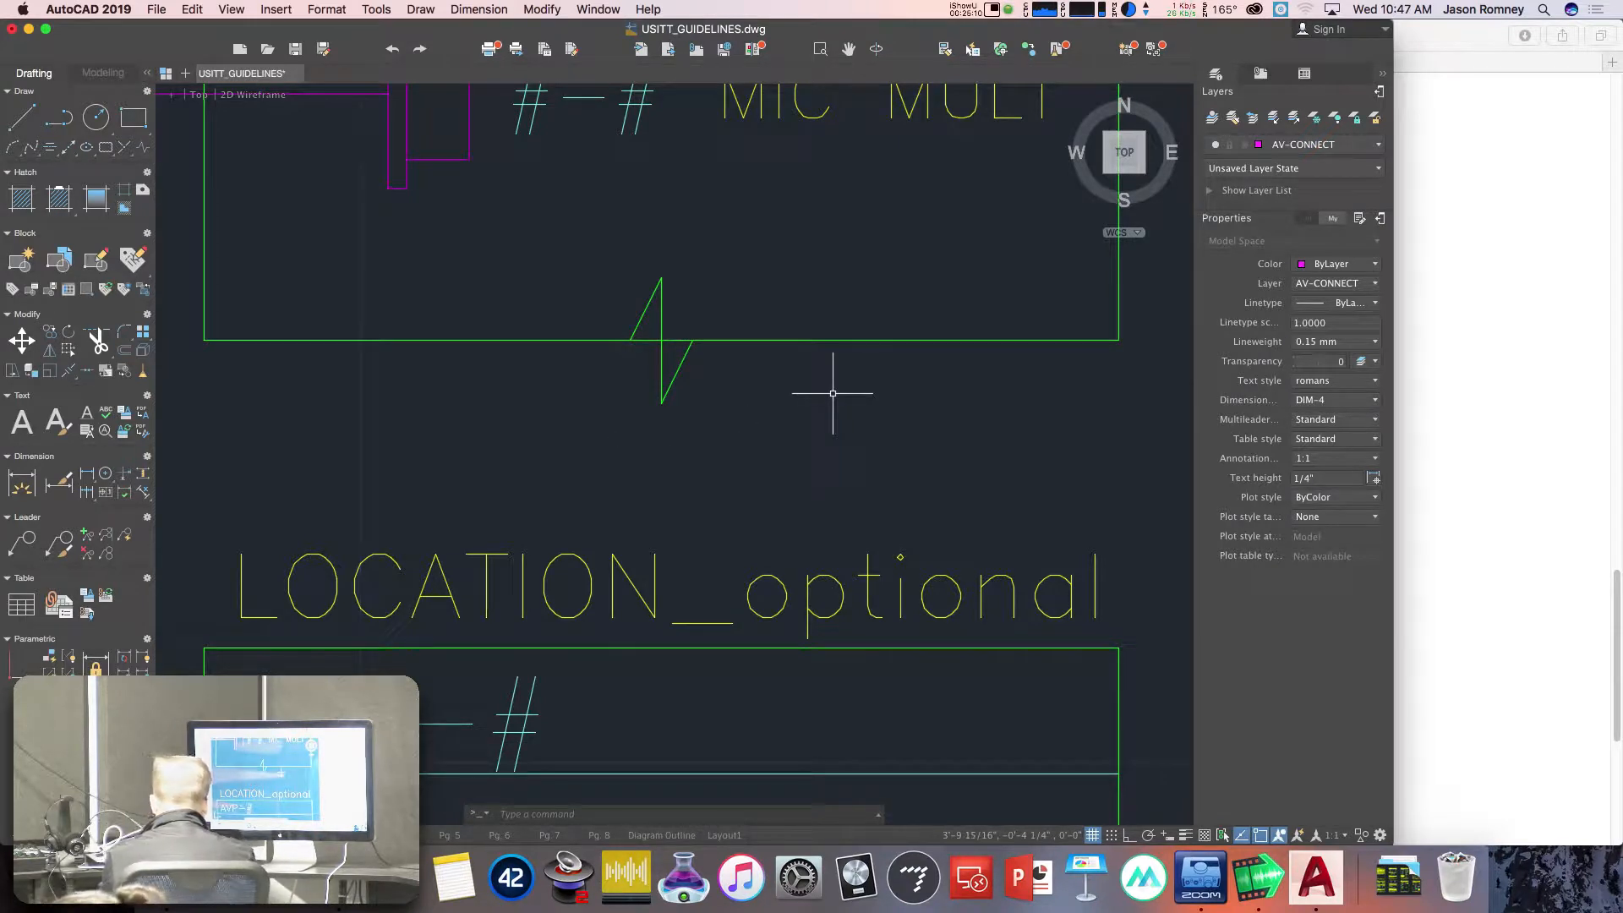
pyautogui.write('trim')
pyautogui.press('Return')
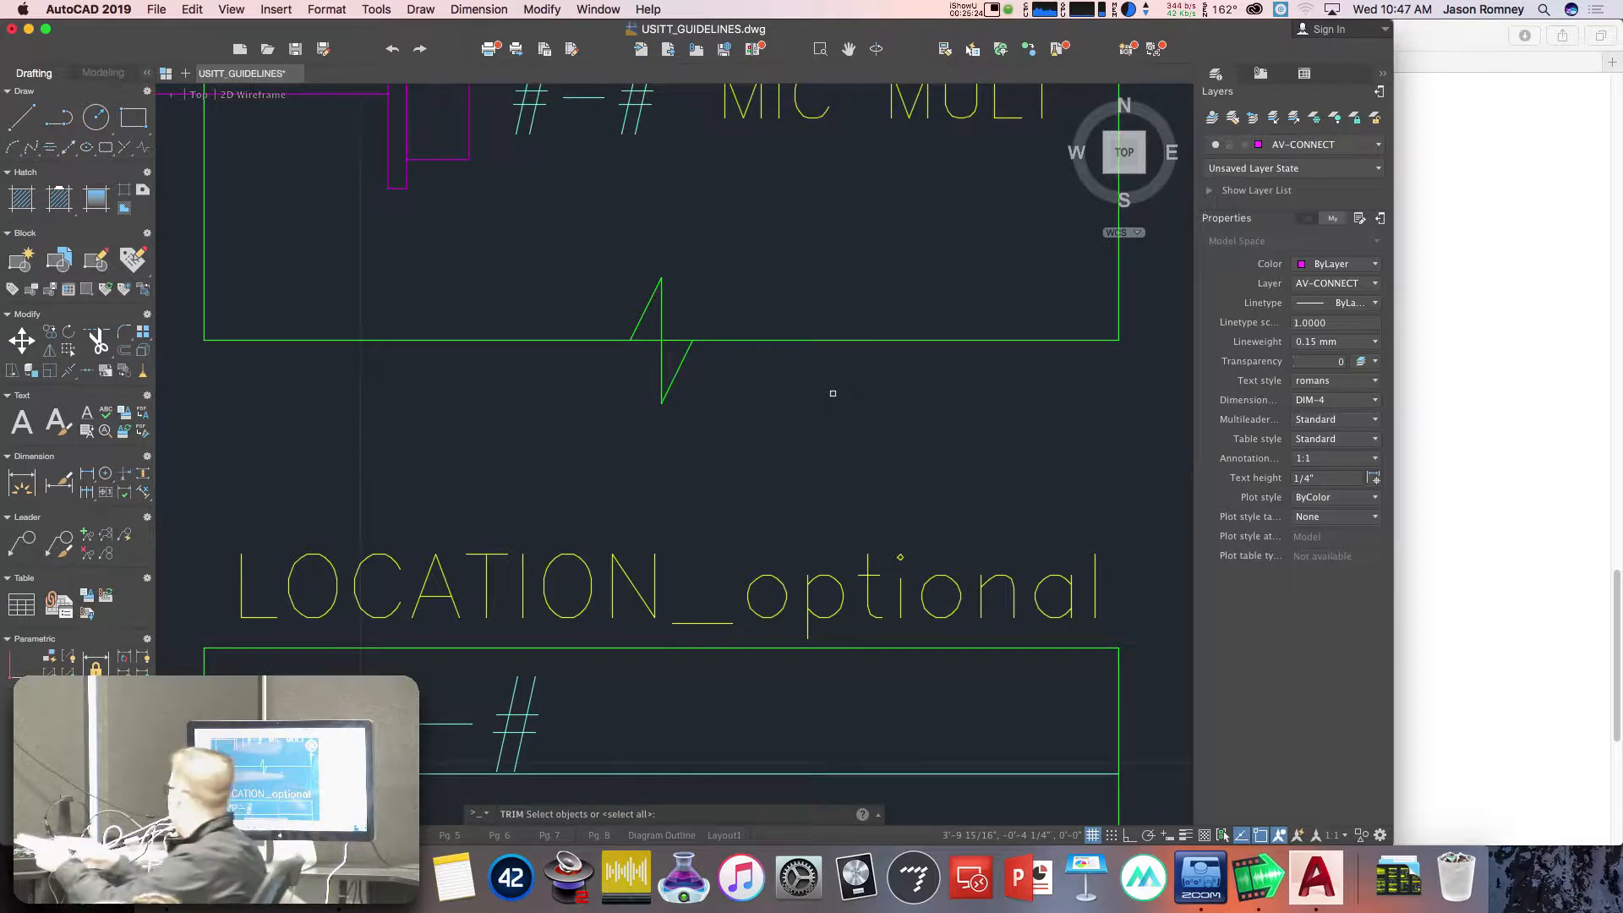
pyautogui.click(685, 354)
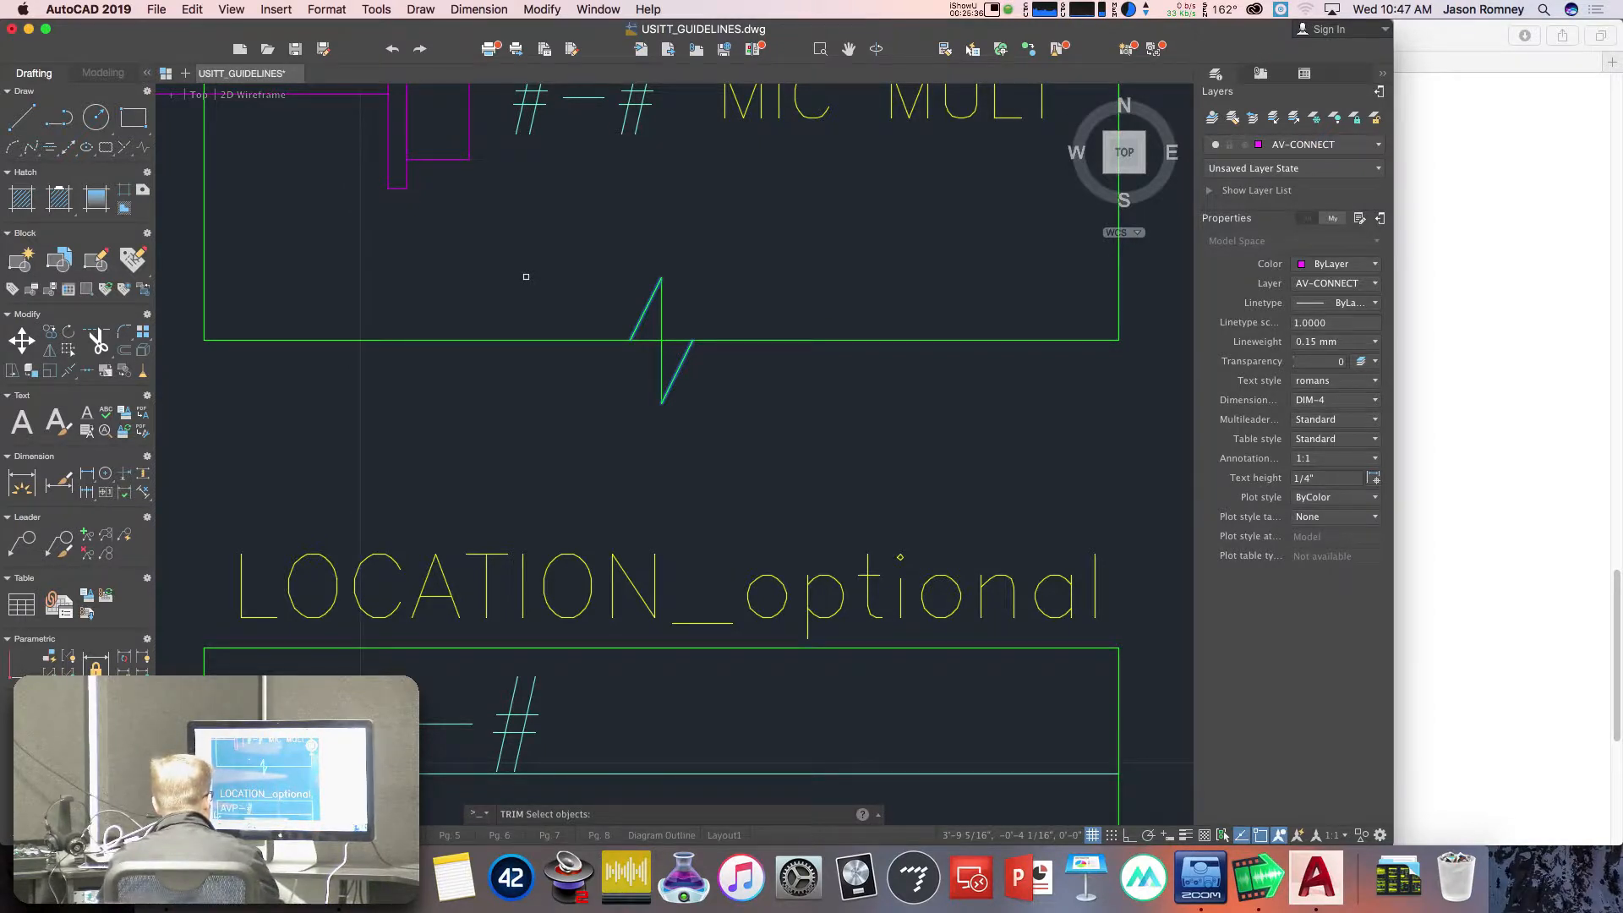
pyautogui.press('Return')
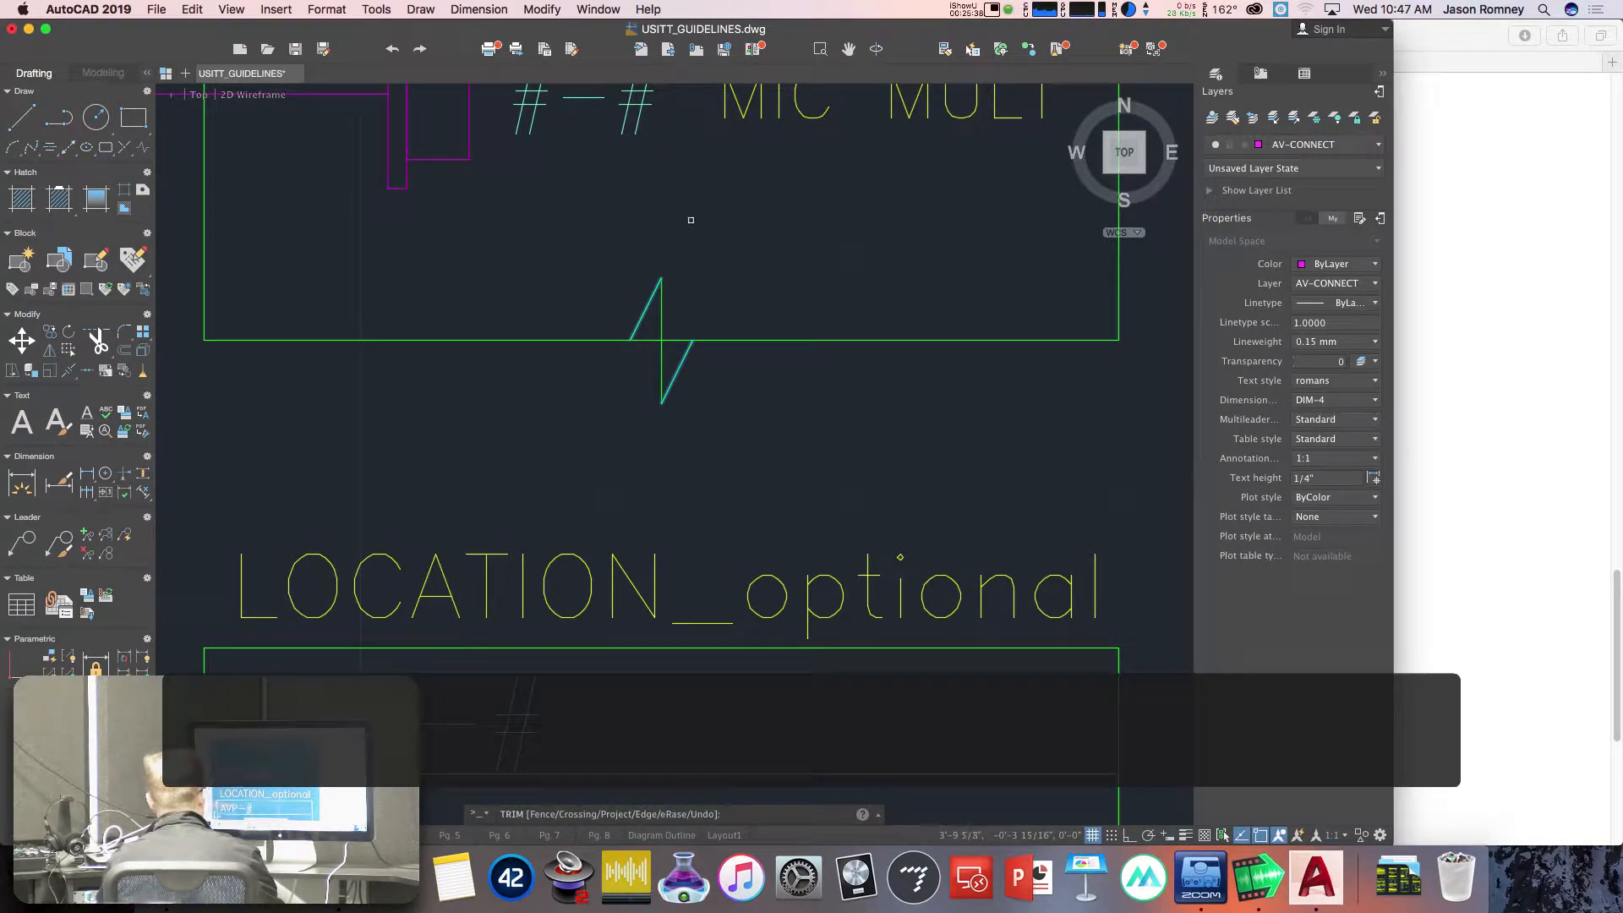
pyautogui.click(675, 339)
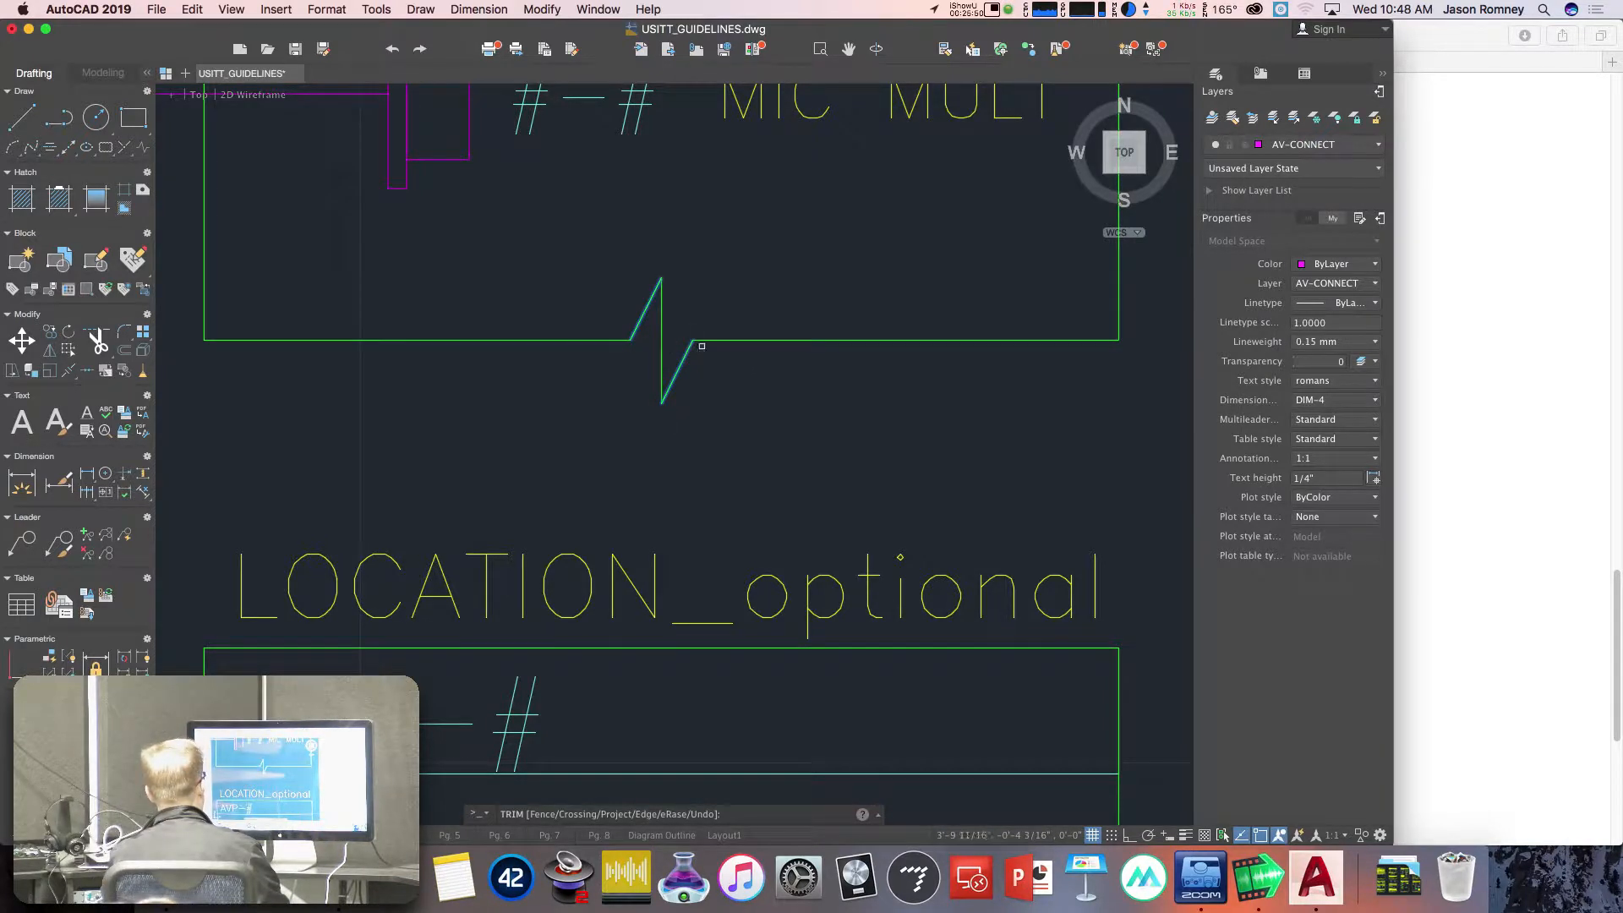
pyautogui.press('Escape')
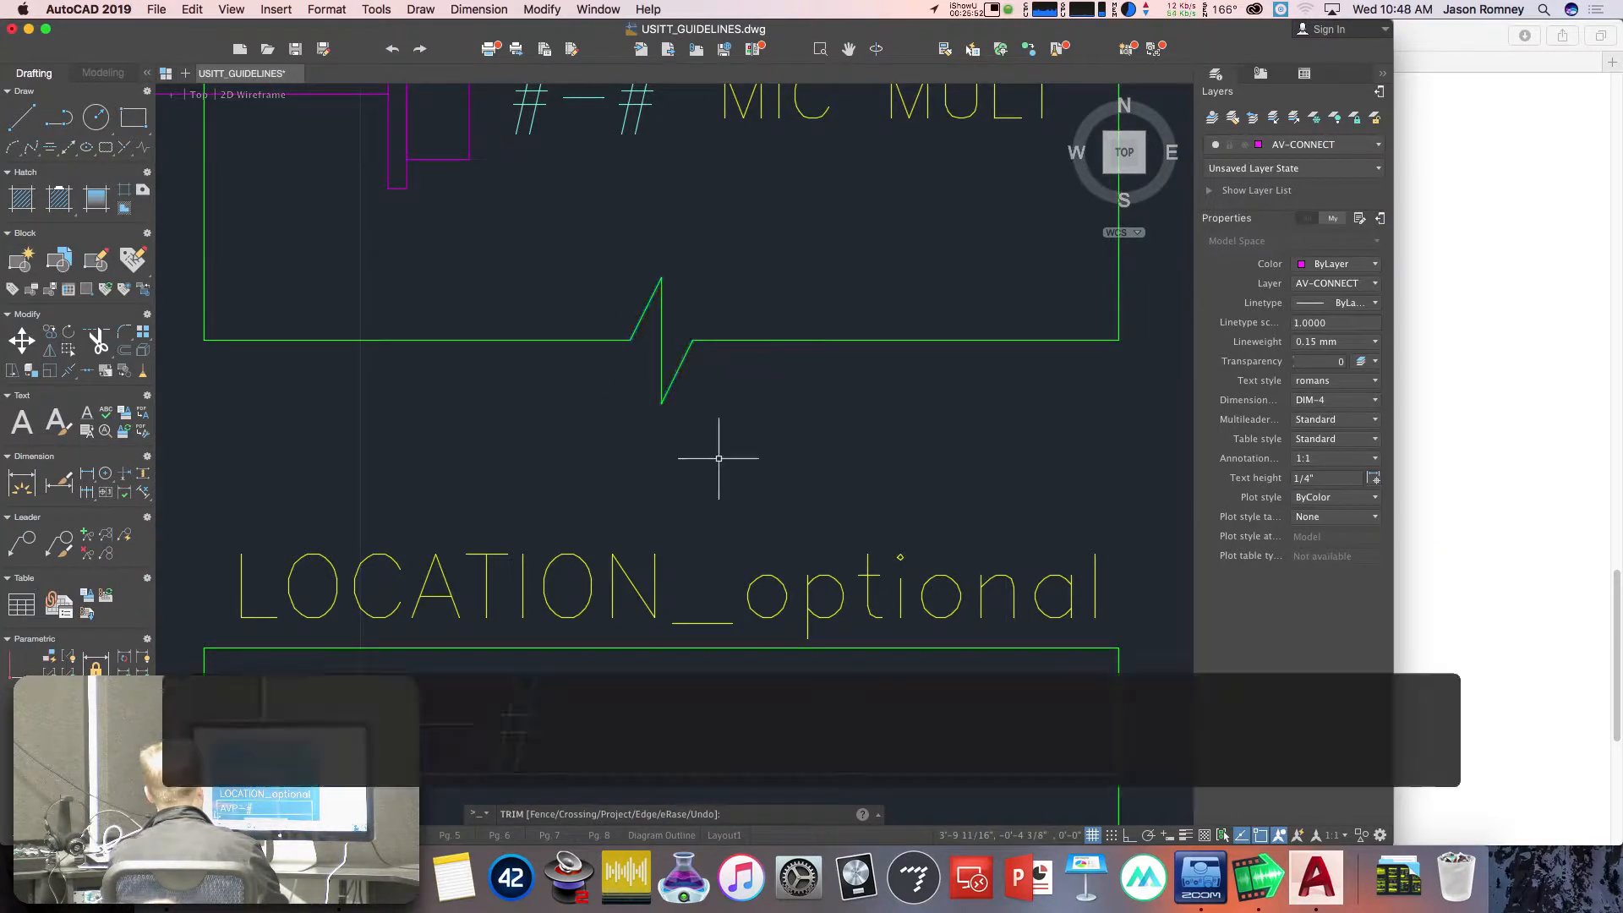
# Trim the second AV panel's bottom edge inside its break symbol, using the two slanted lines as cutting edges.
pyautogui.scroll(-6, 695, 406)
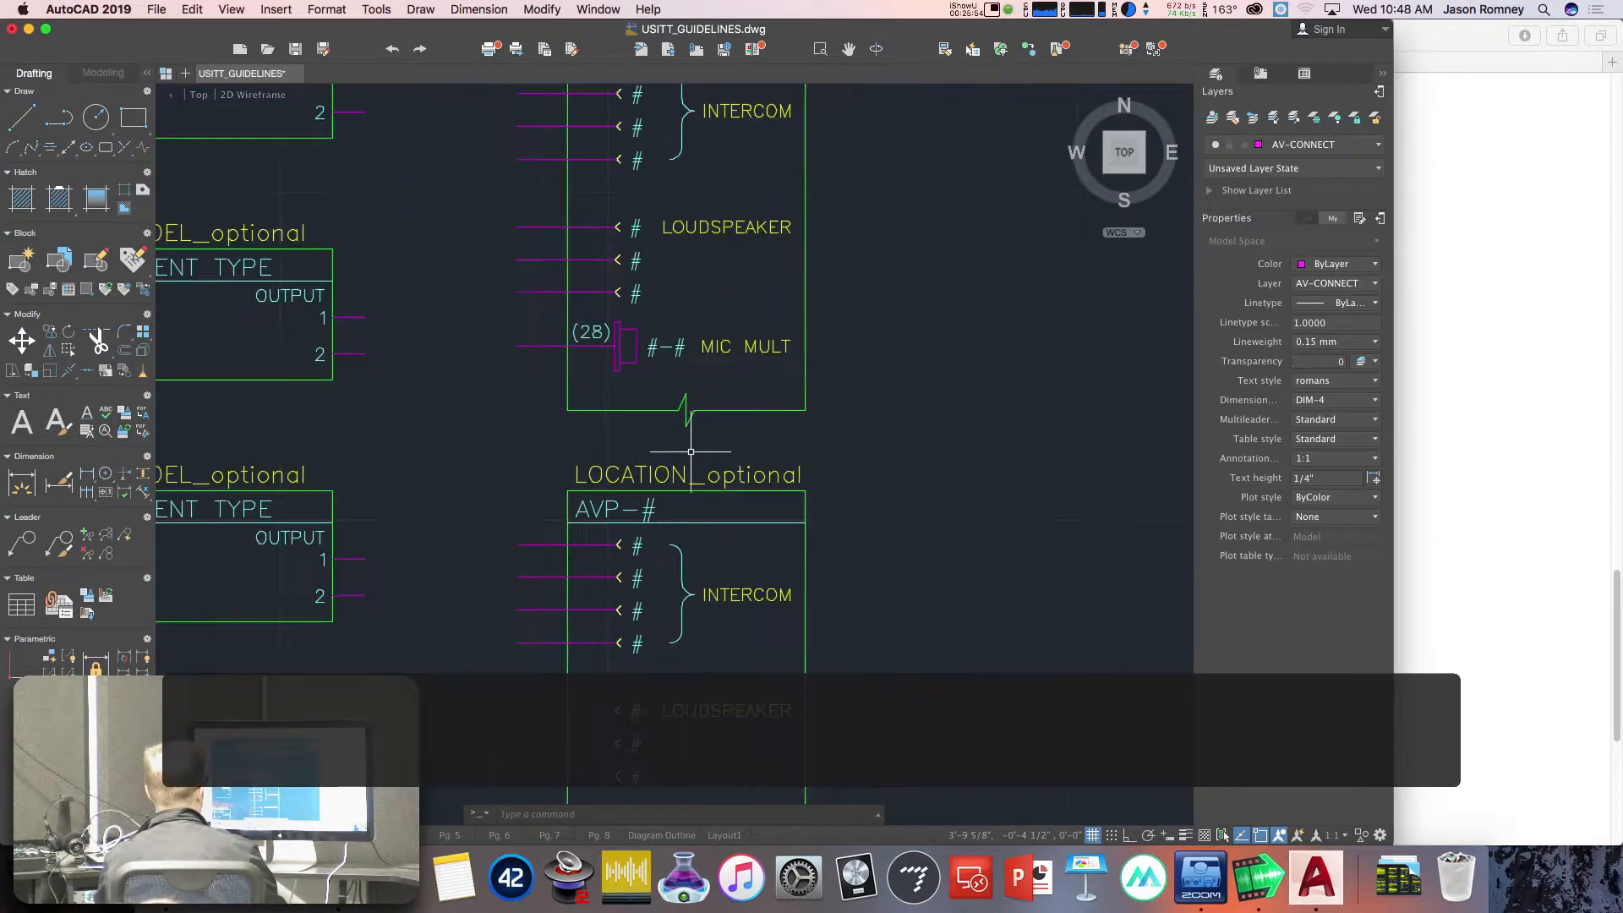
pyautogui.moveTo(685, 582); pyautogui.dragTo(693, 233, button='middle')
pyautogui.scroll(5, 689, 560)
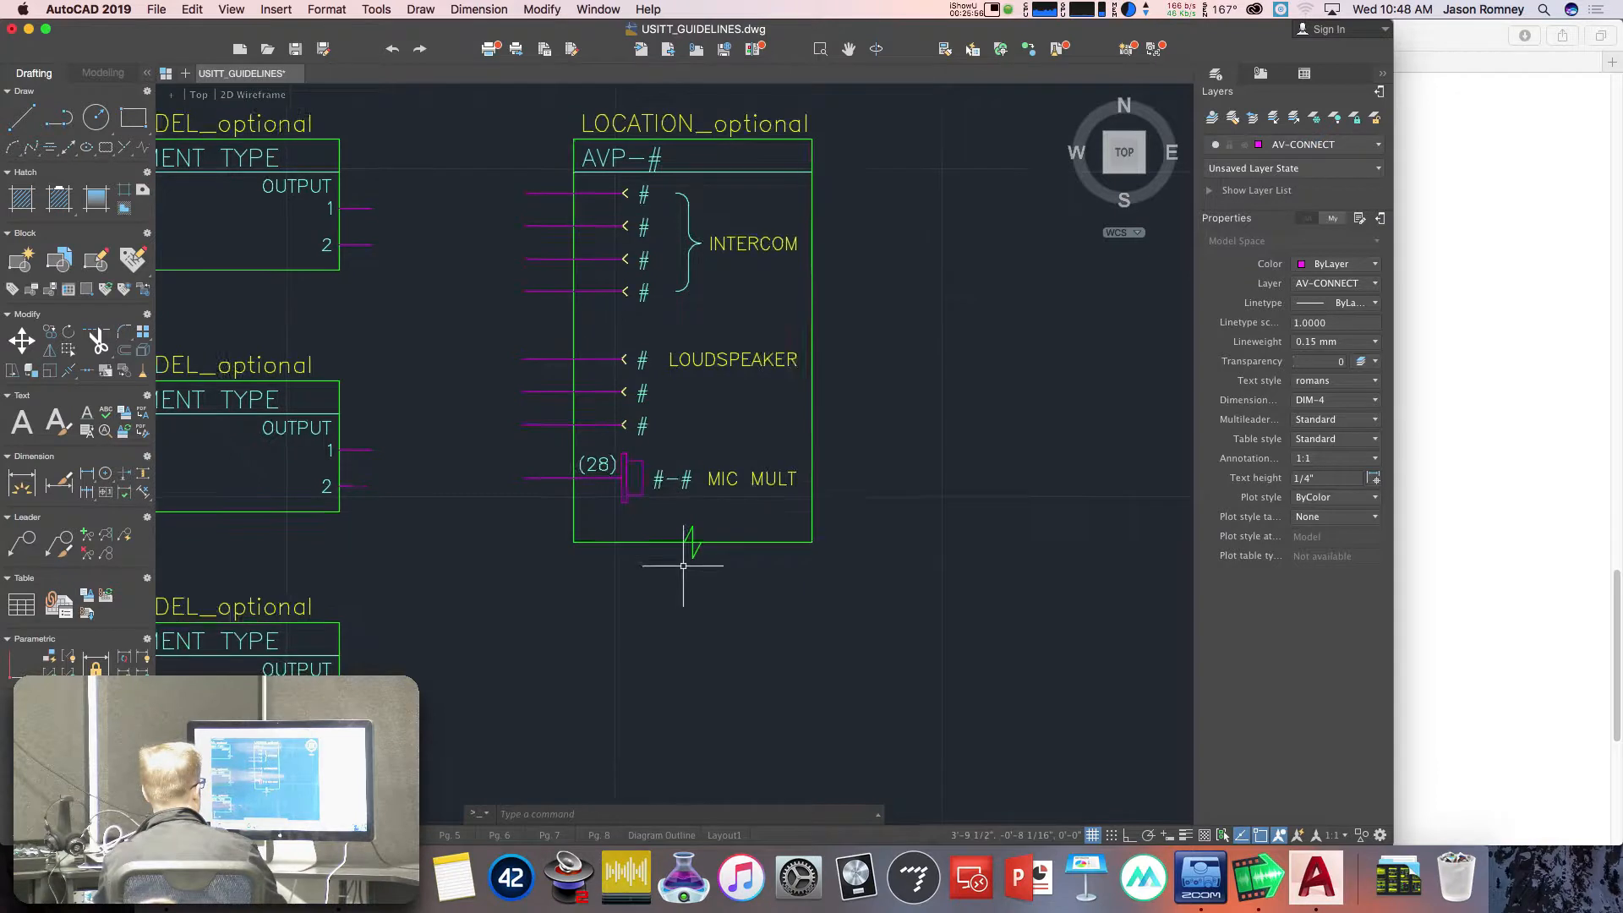
pyautogui.scroll(2, 689, 560)
pyautogui.write('trim')
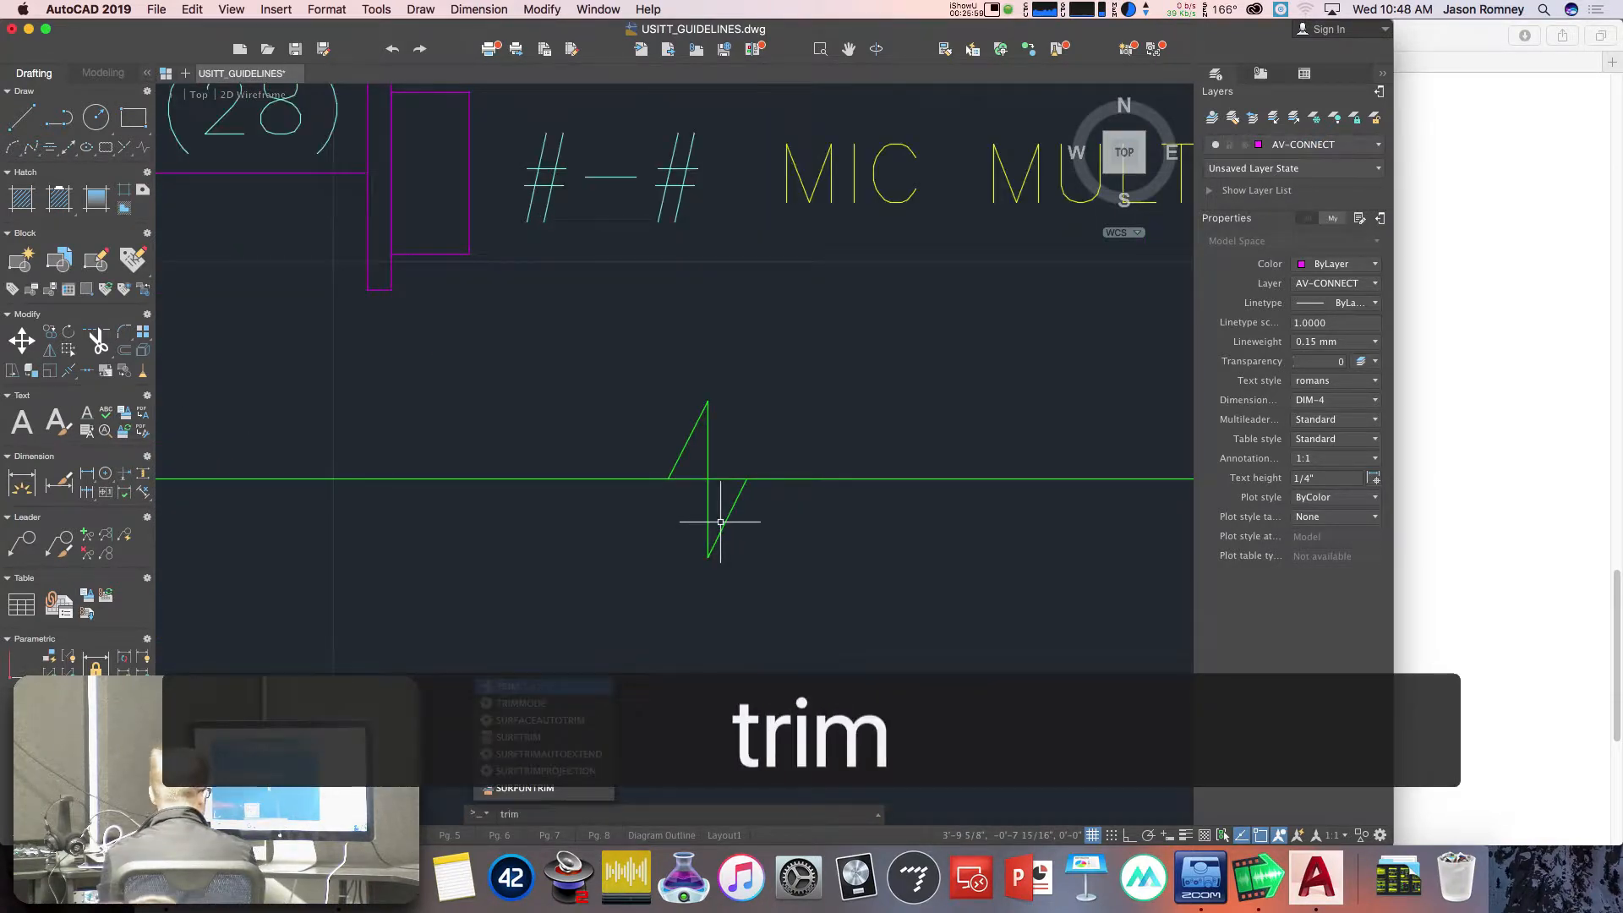
pyautogui.press('Return')
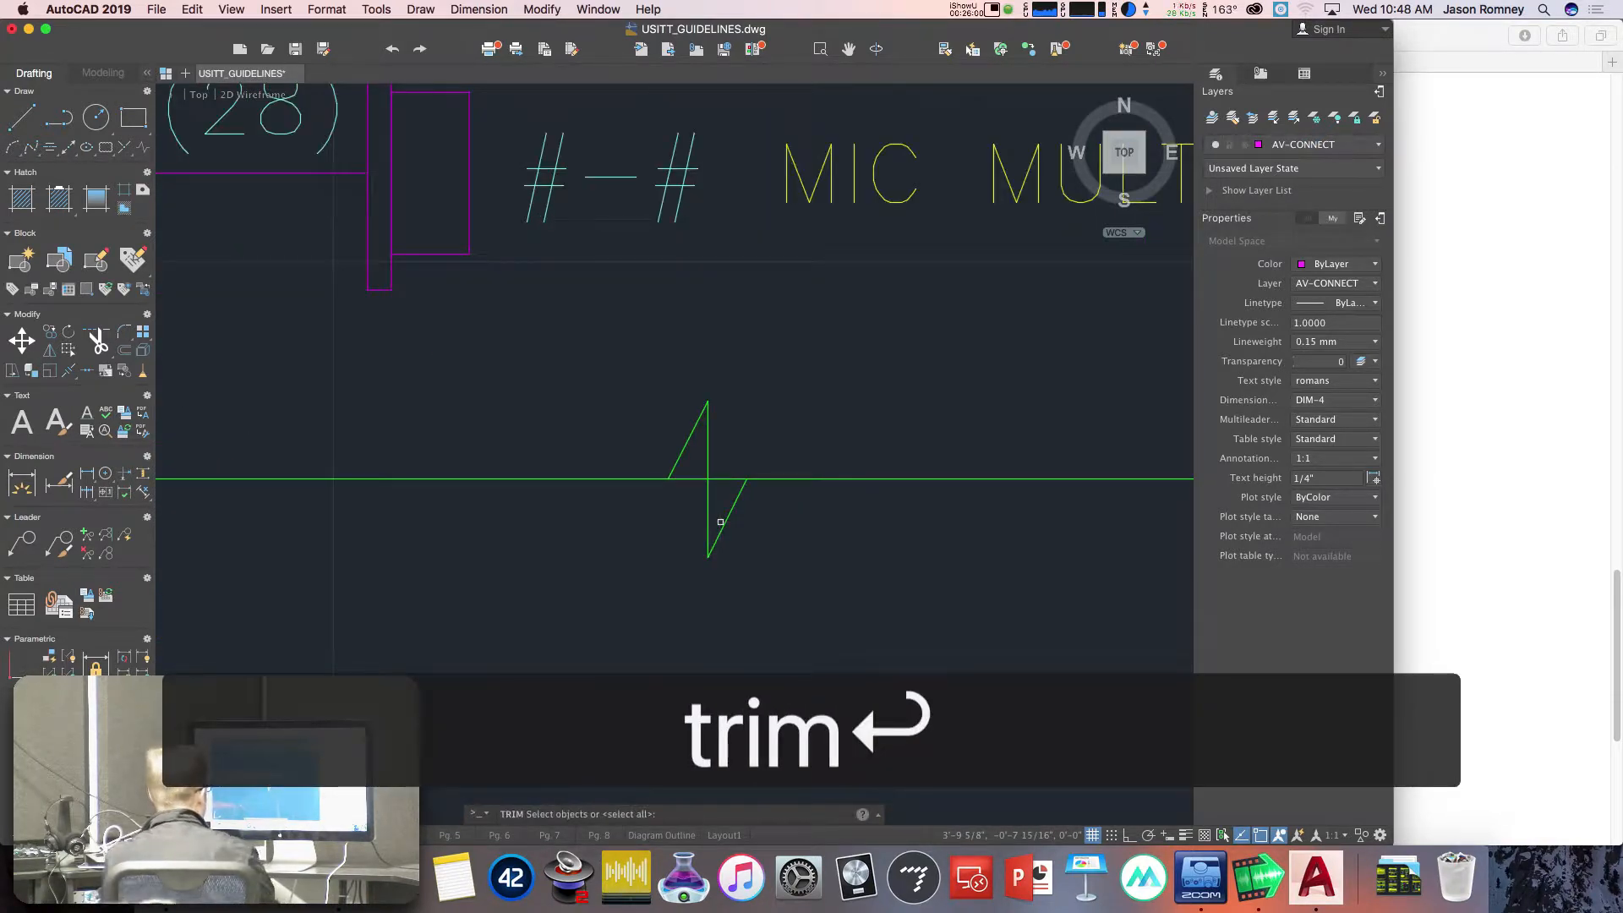
pyautogui.click(721, 521)
pyautogui.click(679, 449)
pyautogui.press('Return')
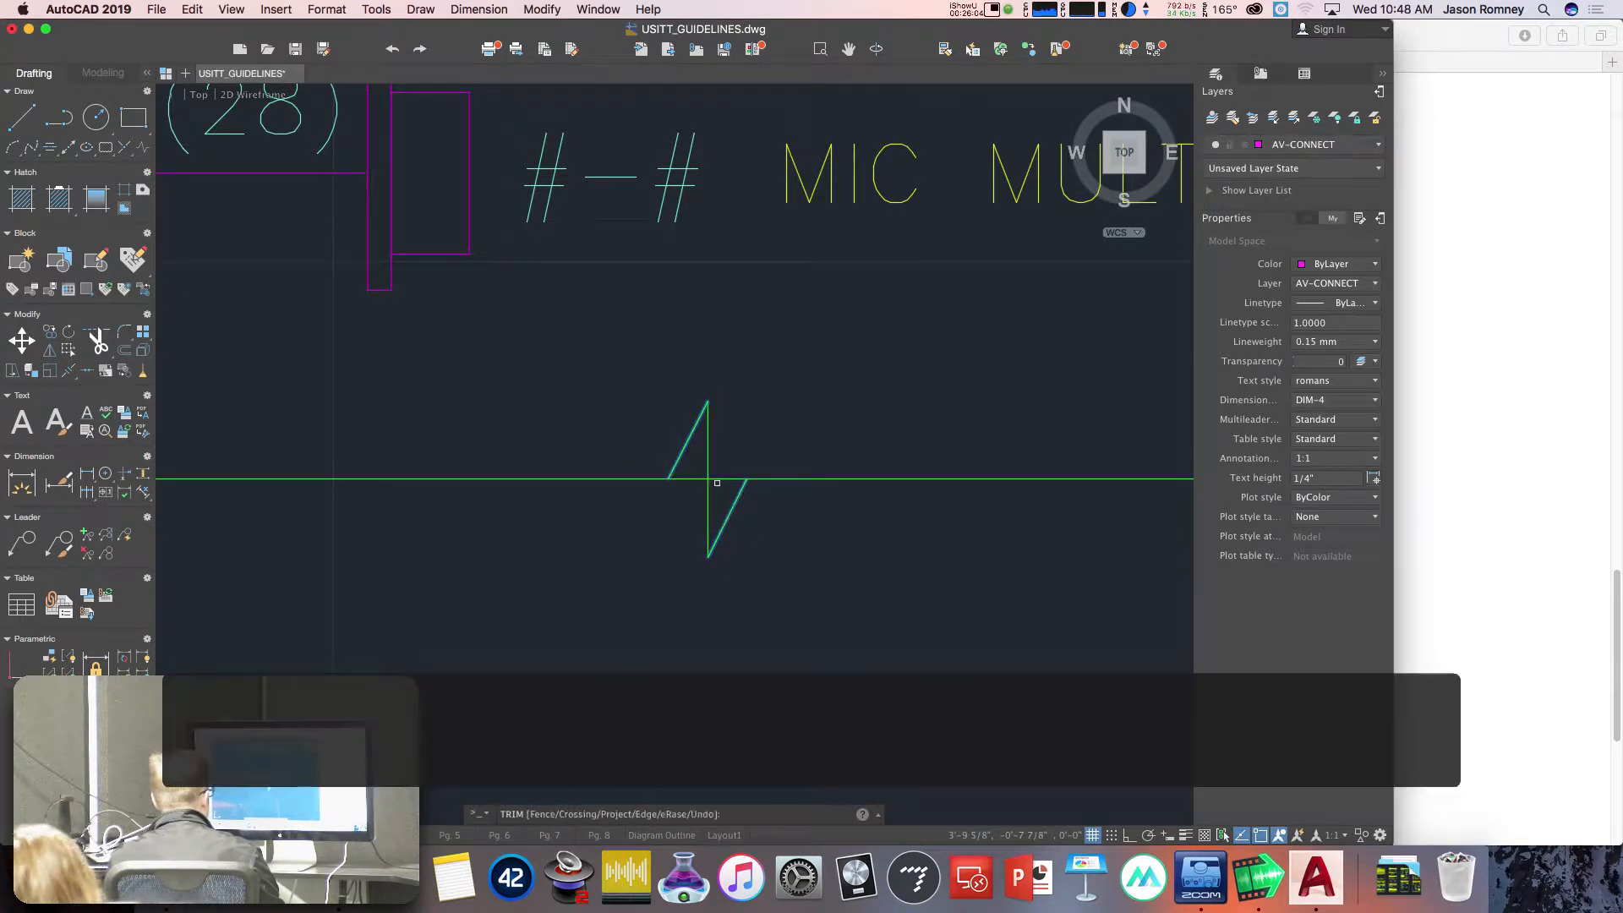
pyautogui.click(721, 479)
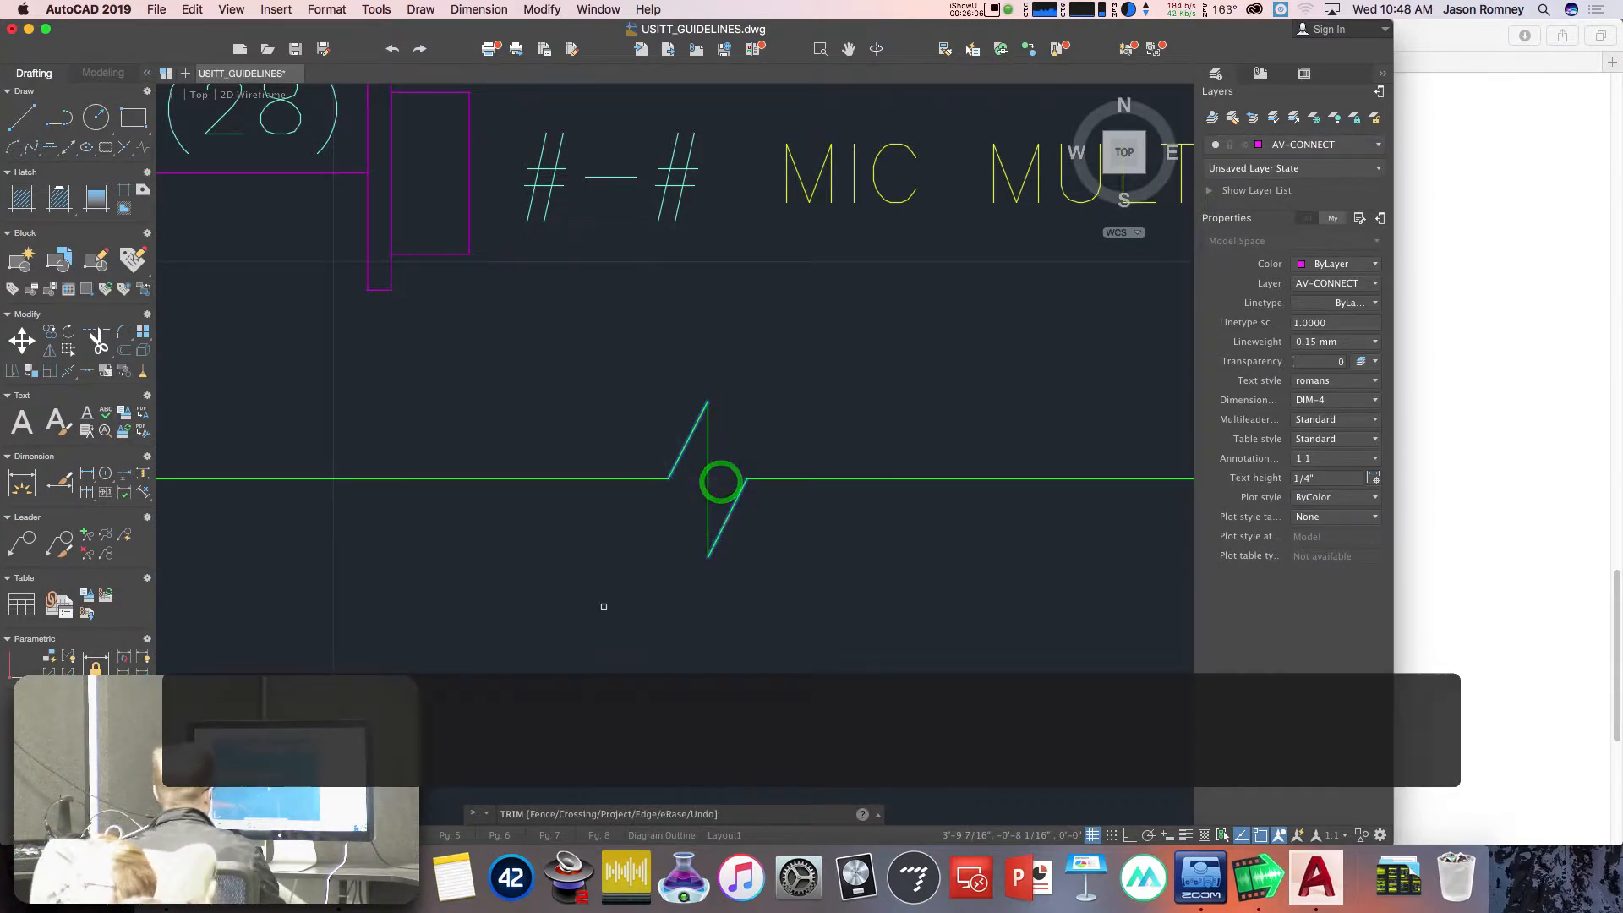
pyautogui.press('Return')
pyautogui.scroll(-2, 601, 606)
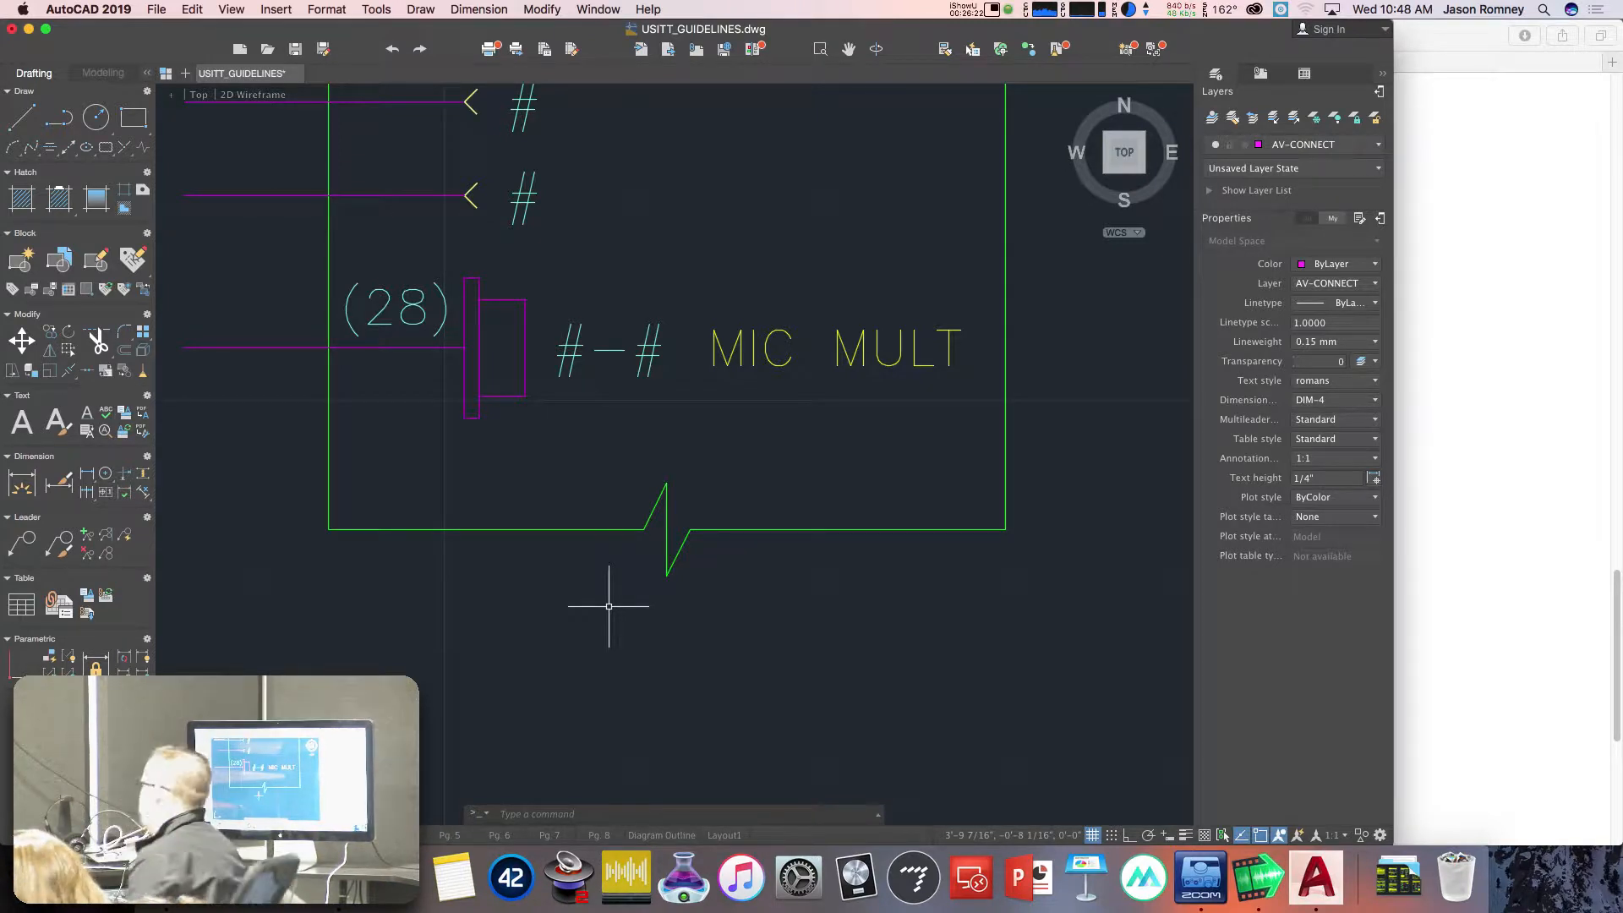
# Switch to the assignment page in Safari and save its example system diagram image to Downloads.
pyautogui.press('super+Tab')
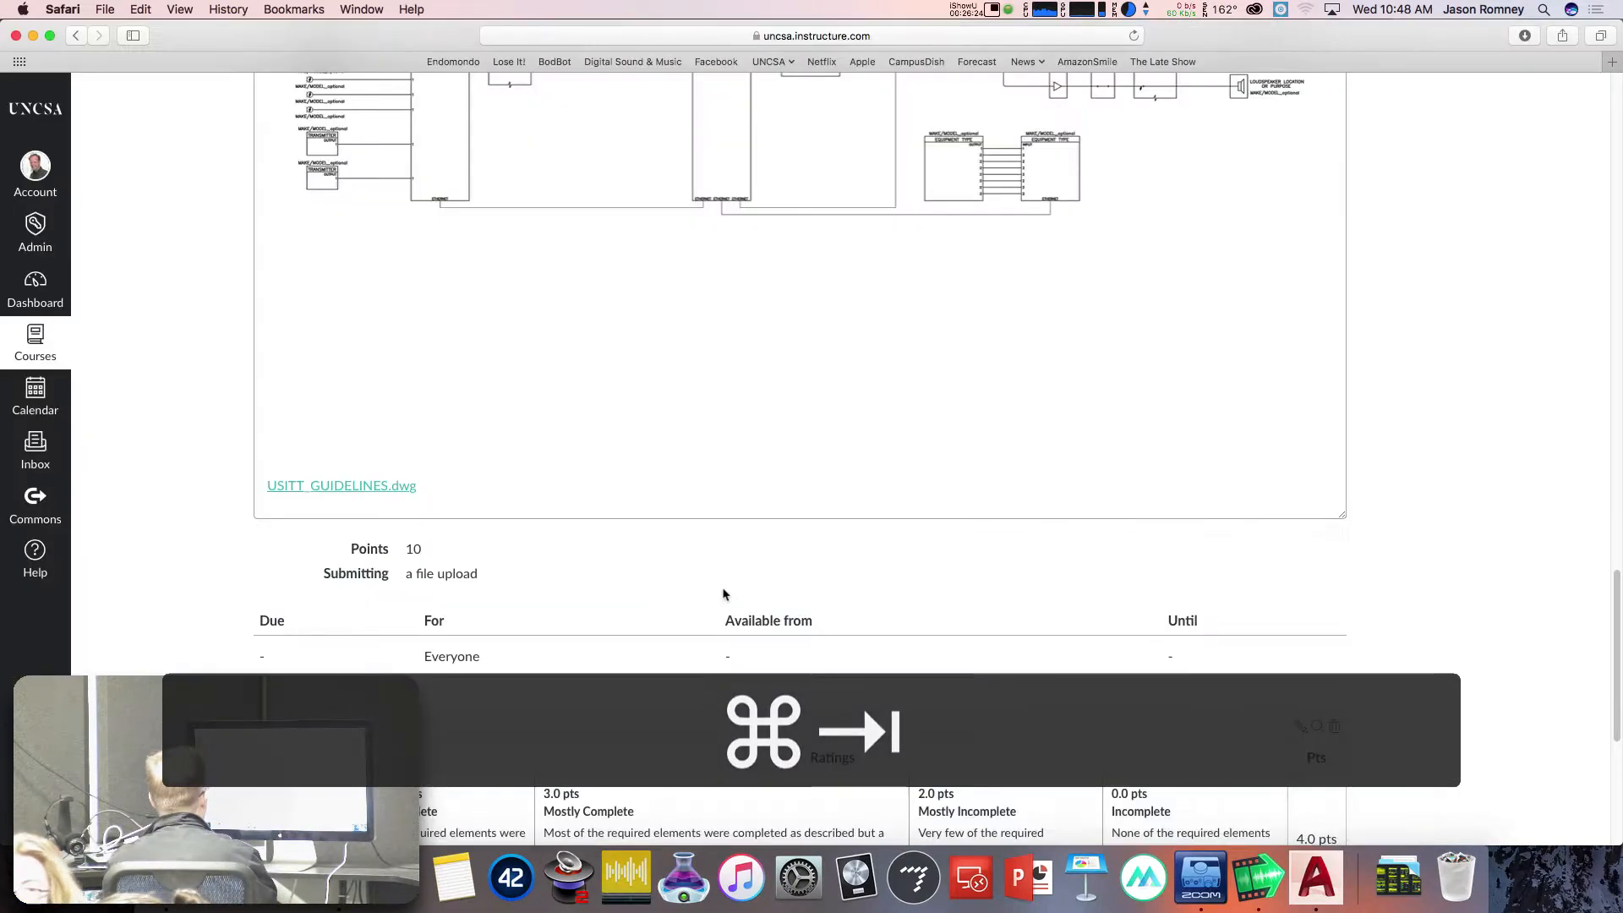
pyautogui.scroll(8, 710, 575)
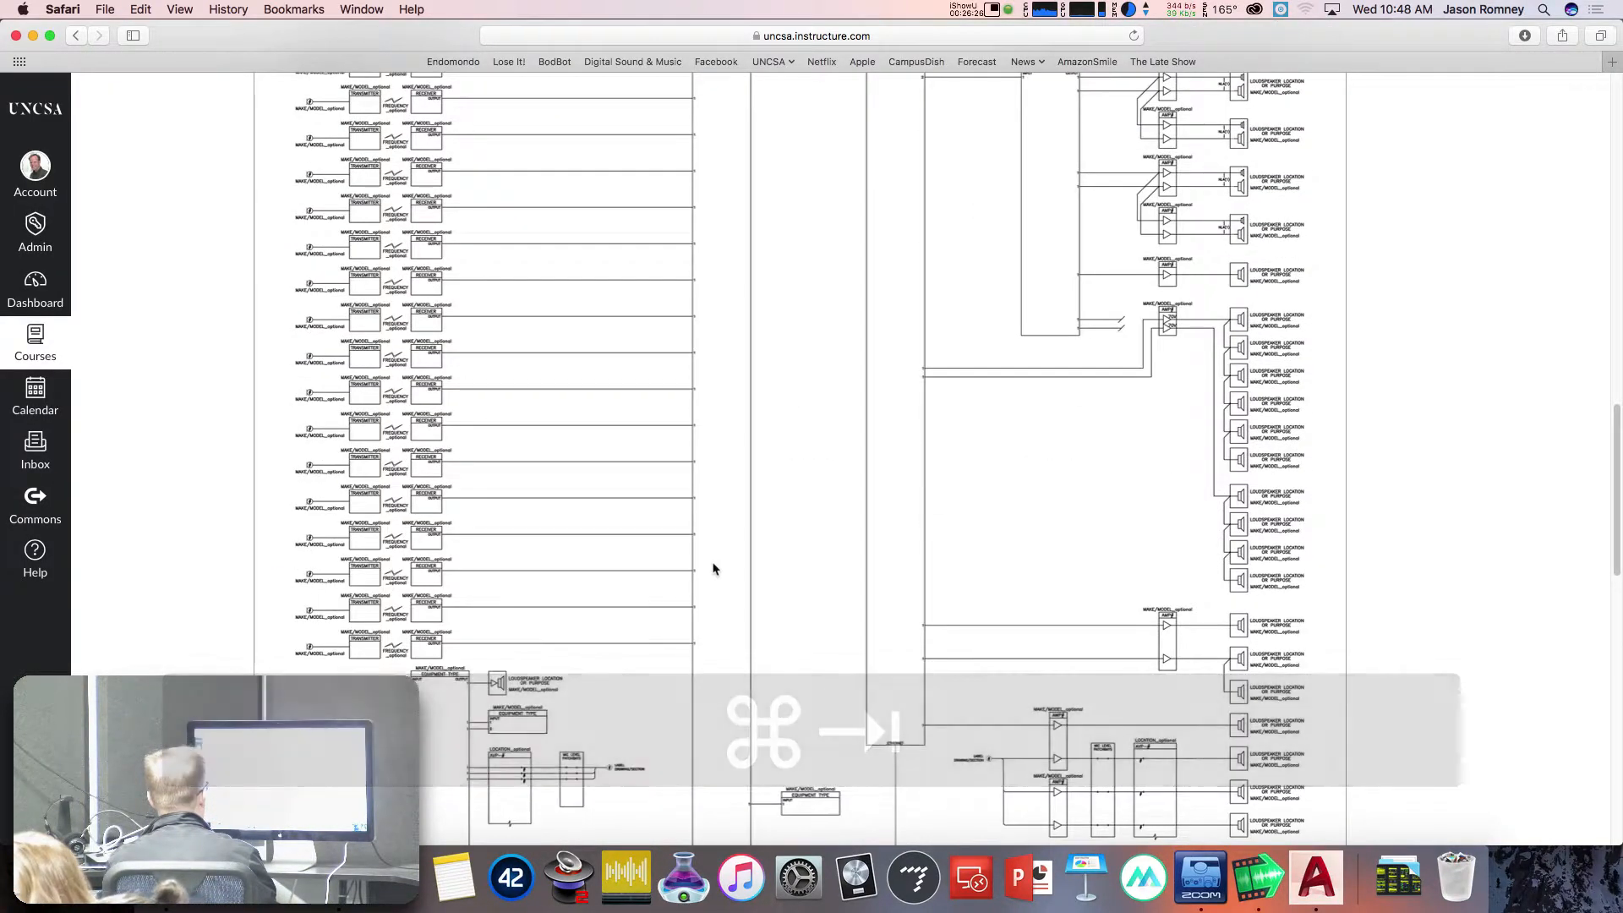
pyautogui.scroll(5, 711, 572)
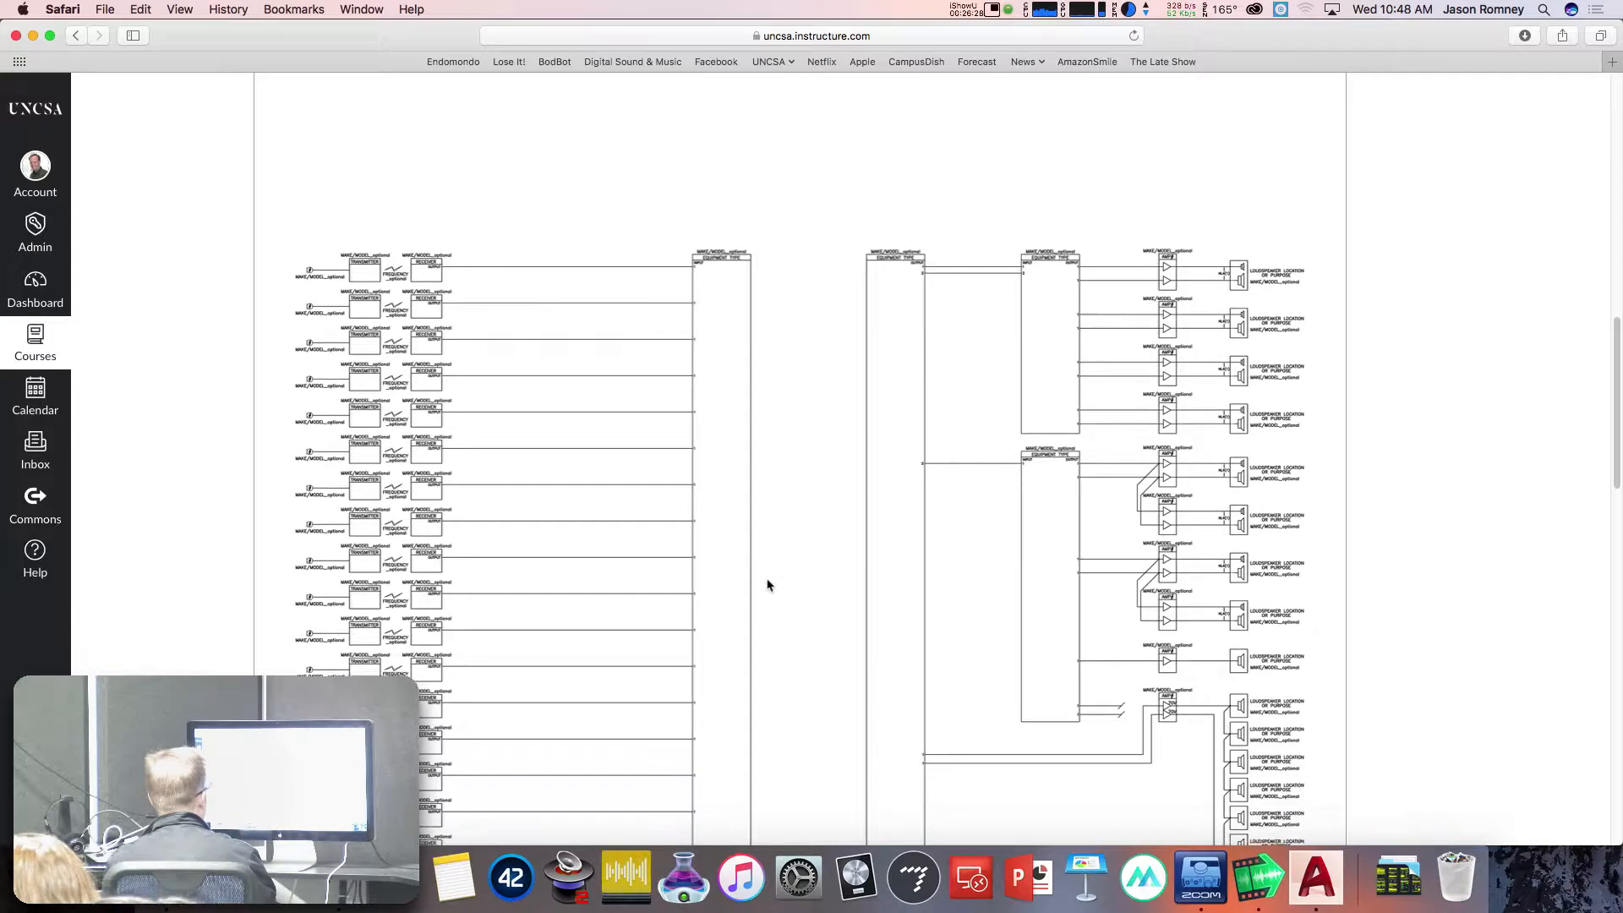
pyautogui.scroll(-6, 767, 583)
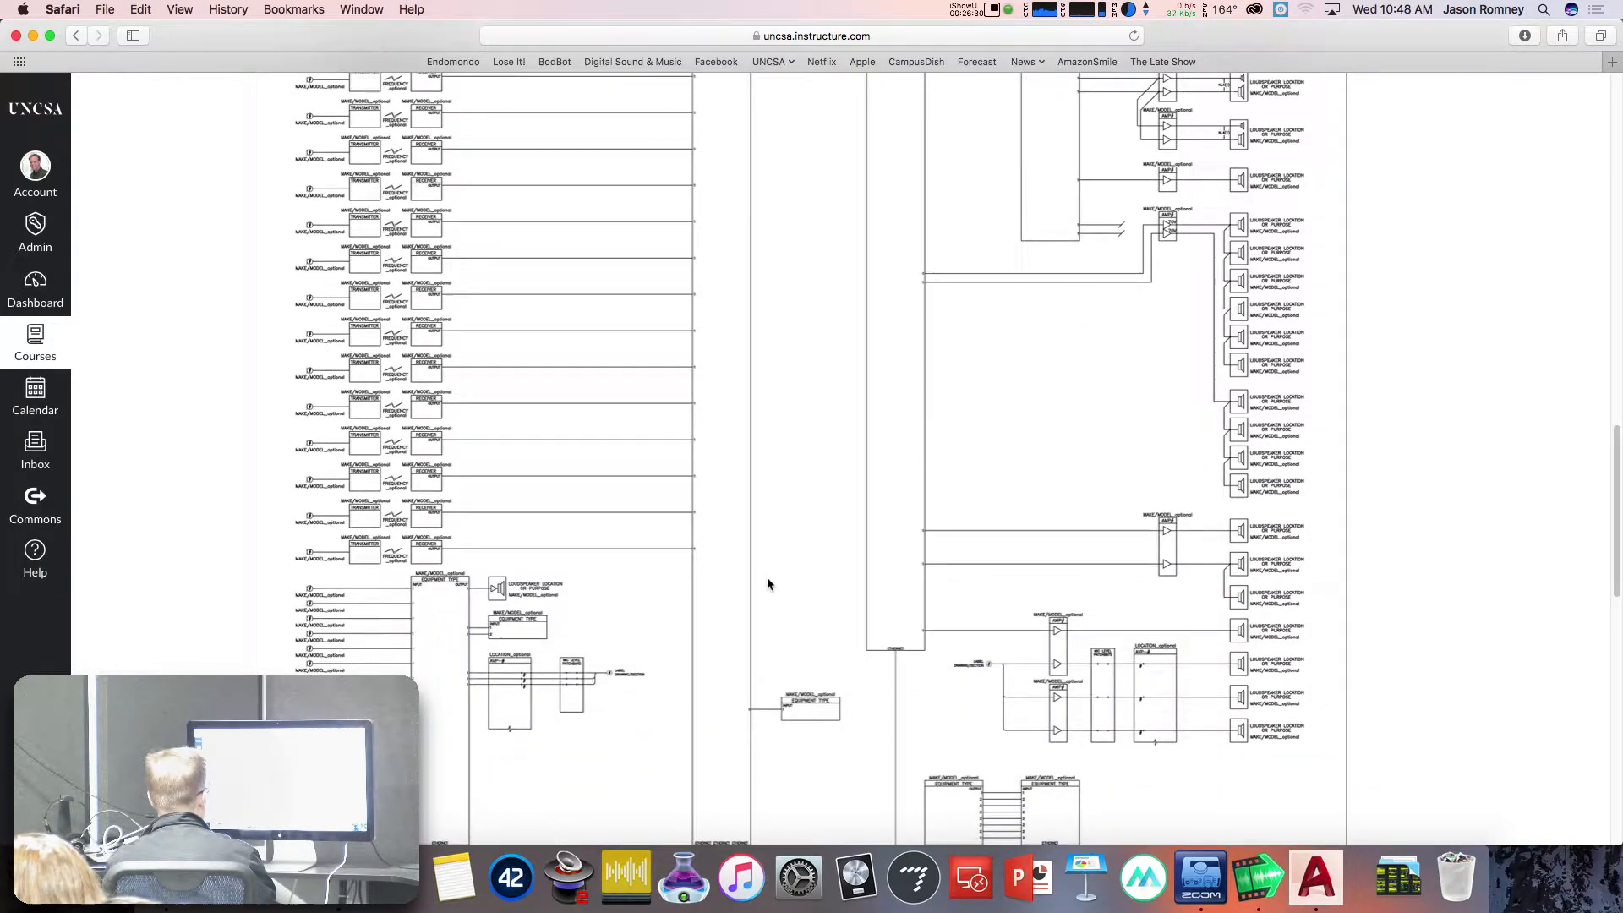
pyautogui.scroll(6, 768, 582)
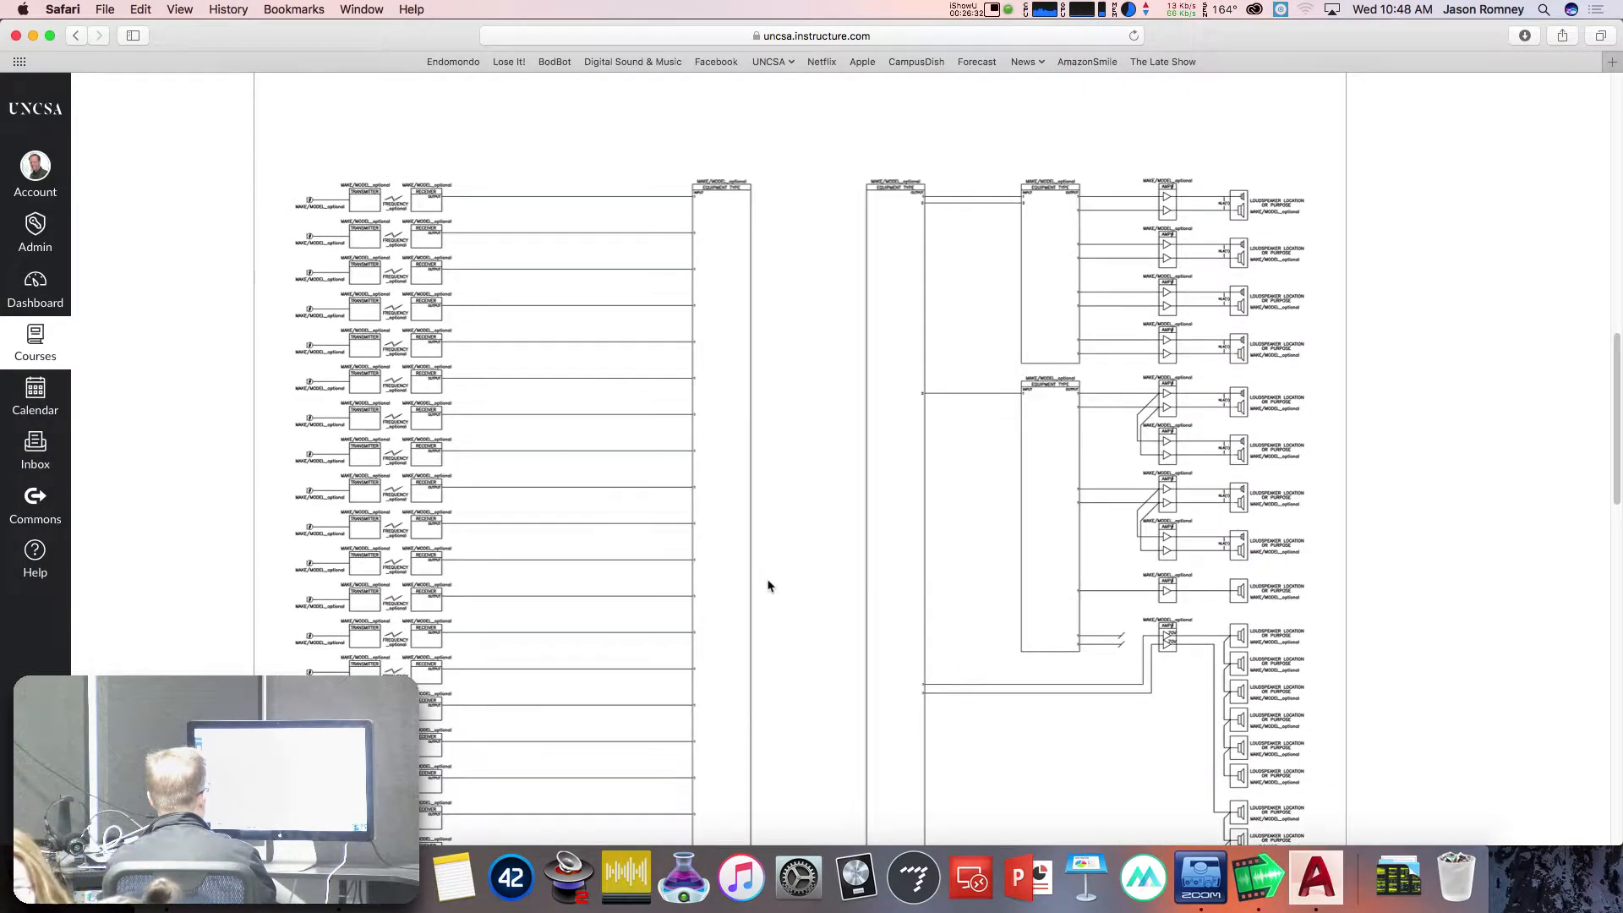
pyautogui.rightClick(797, 530)
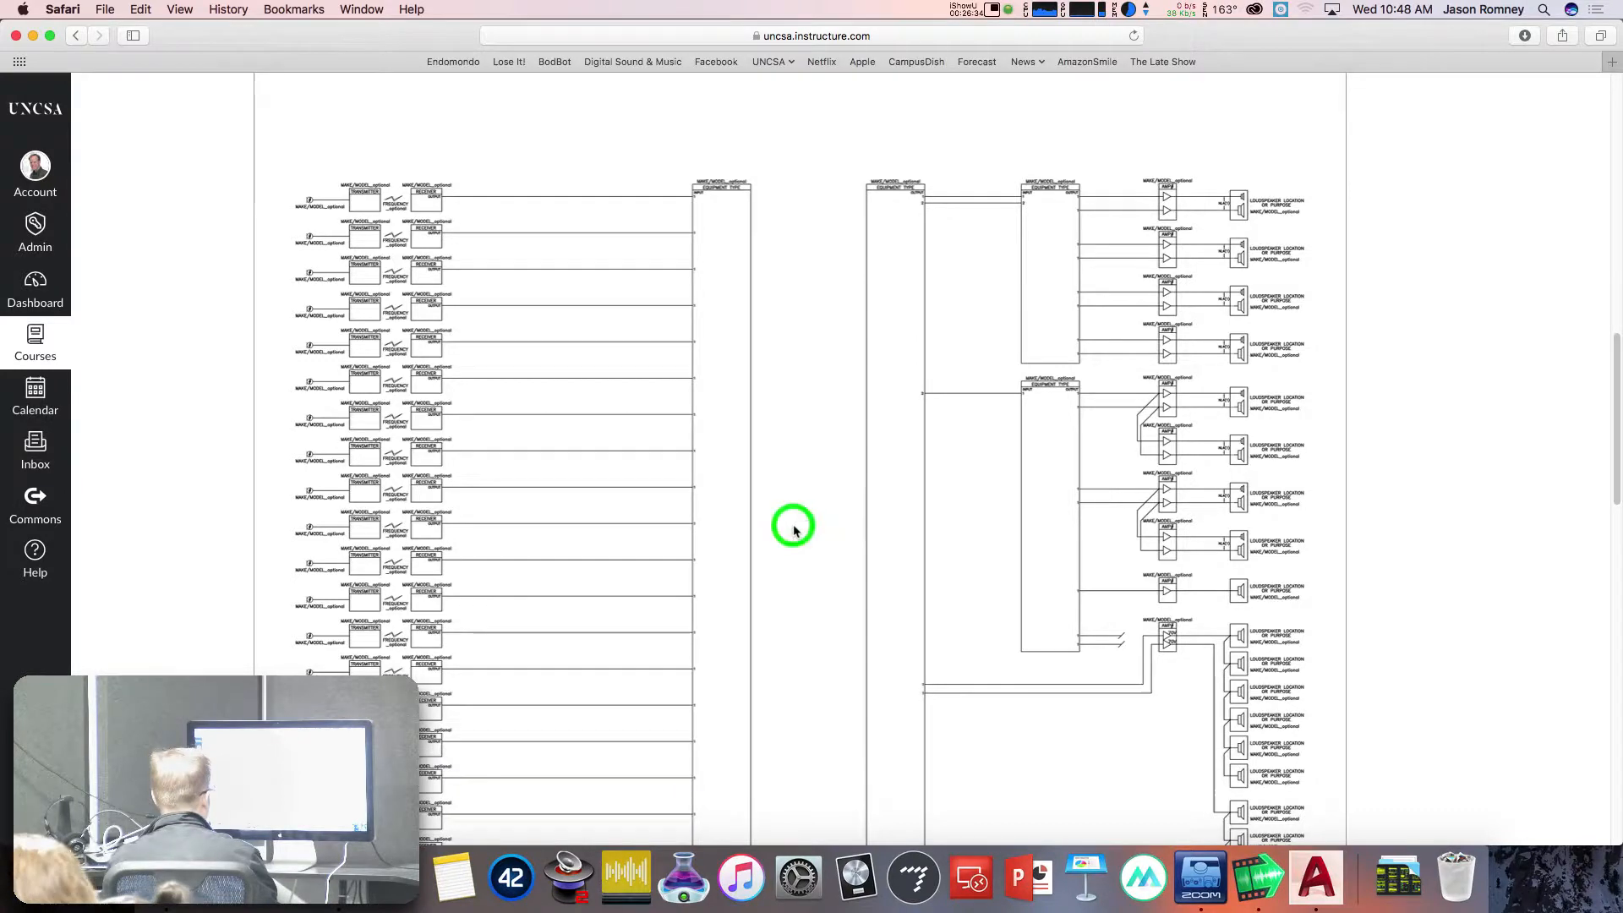
pyautogui.click(820, 574)
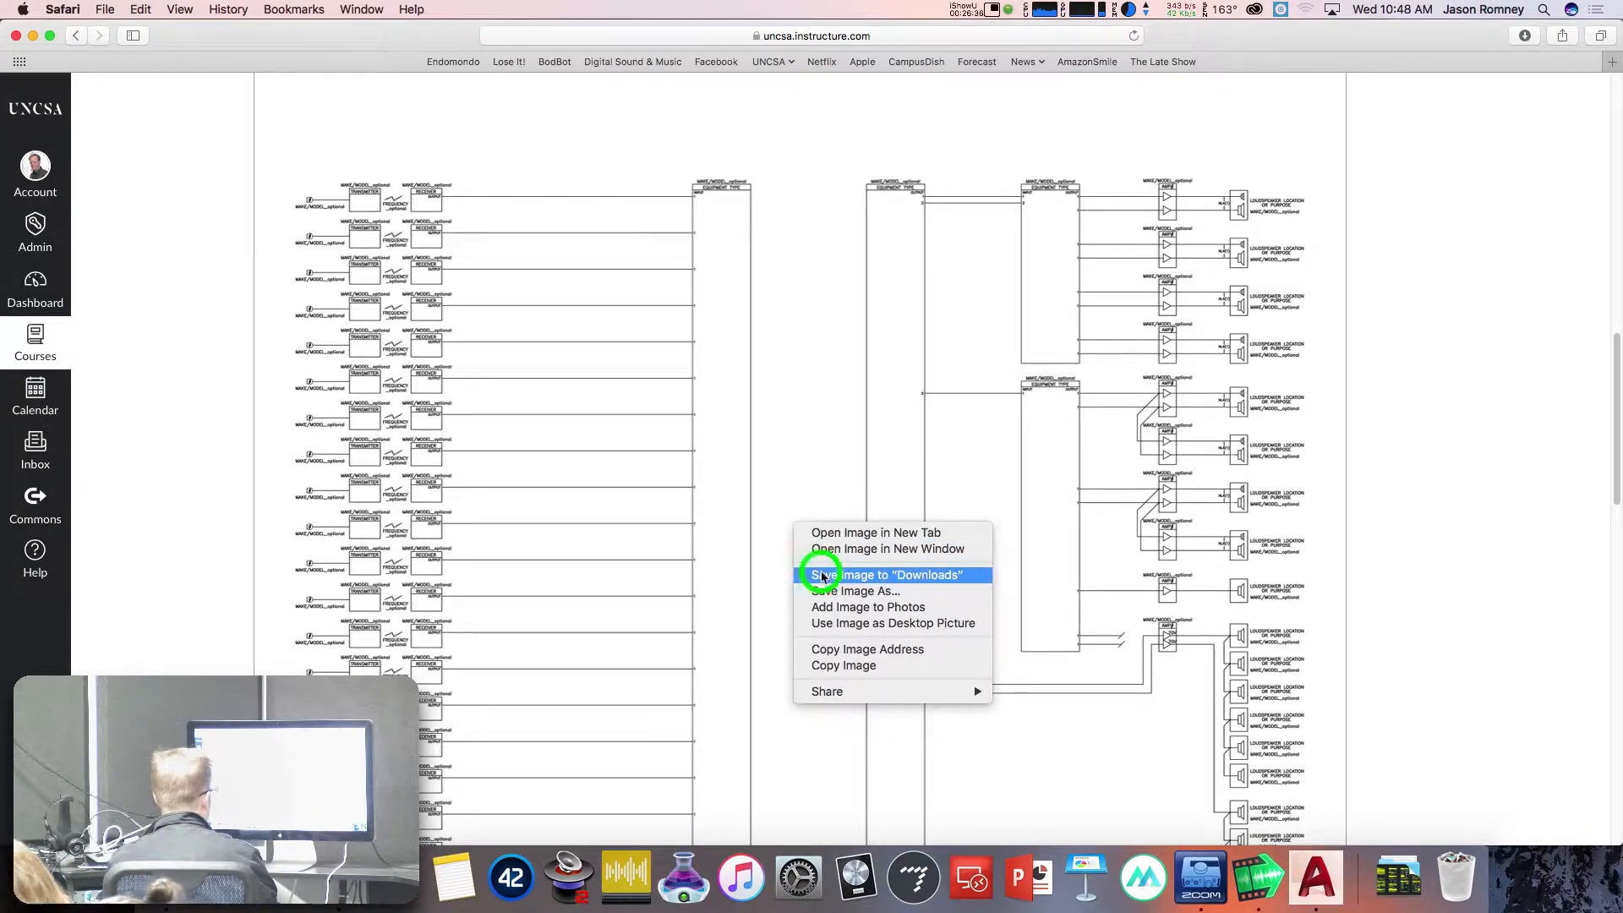
# Open the downloaded SystemDiagramOutline_Example.png in Preview, enlarge it and widen the window to examine the wireless microphone rows and the equipment below them.
pyautogui.click(1398, 878)
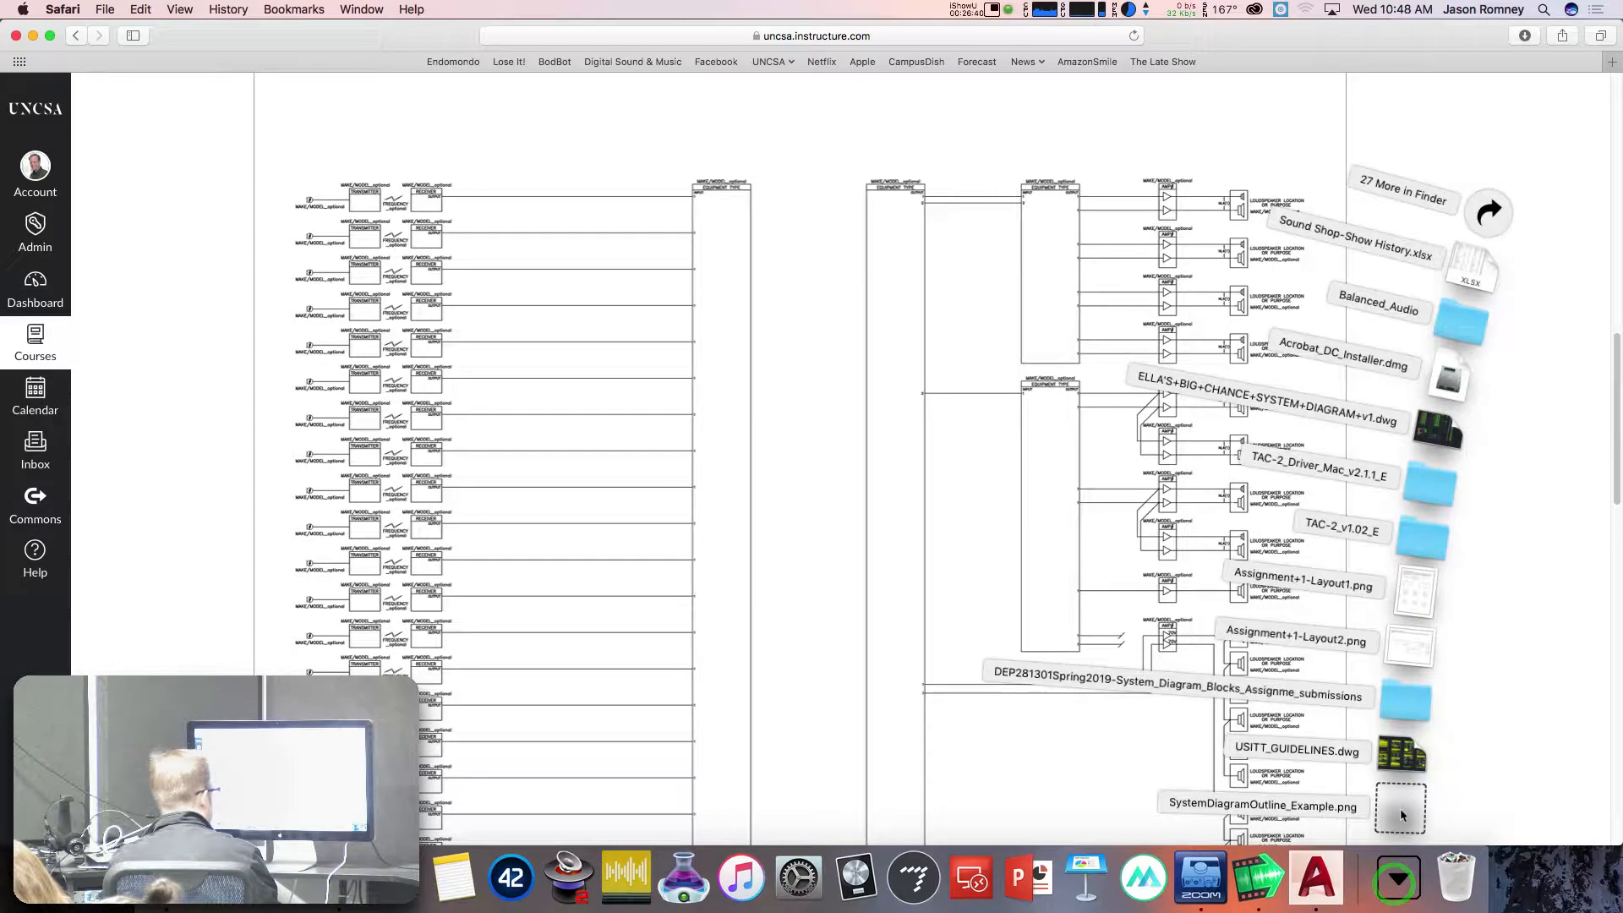
pyautogui.click(1401, 814)
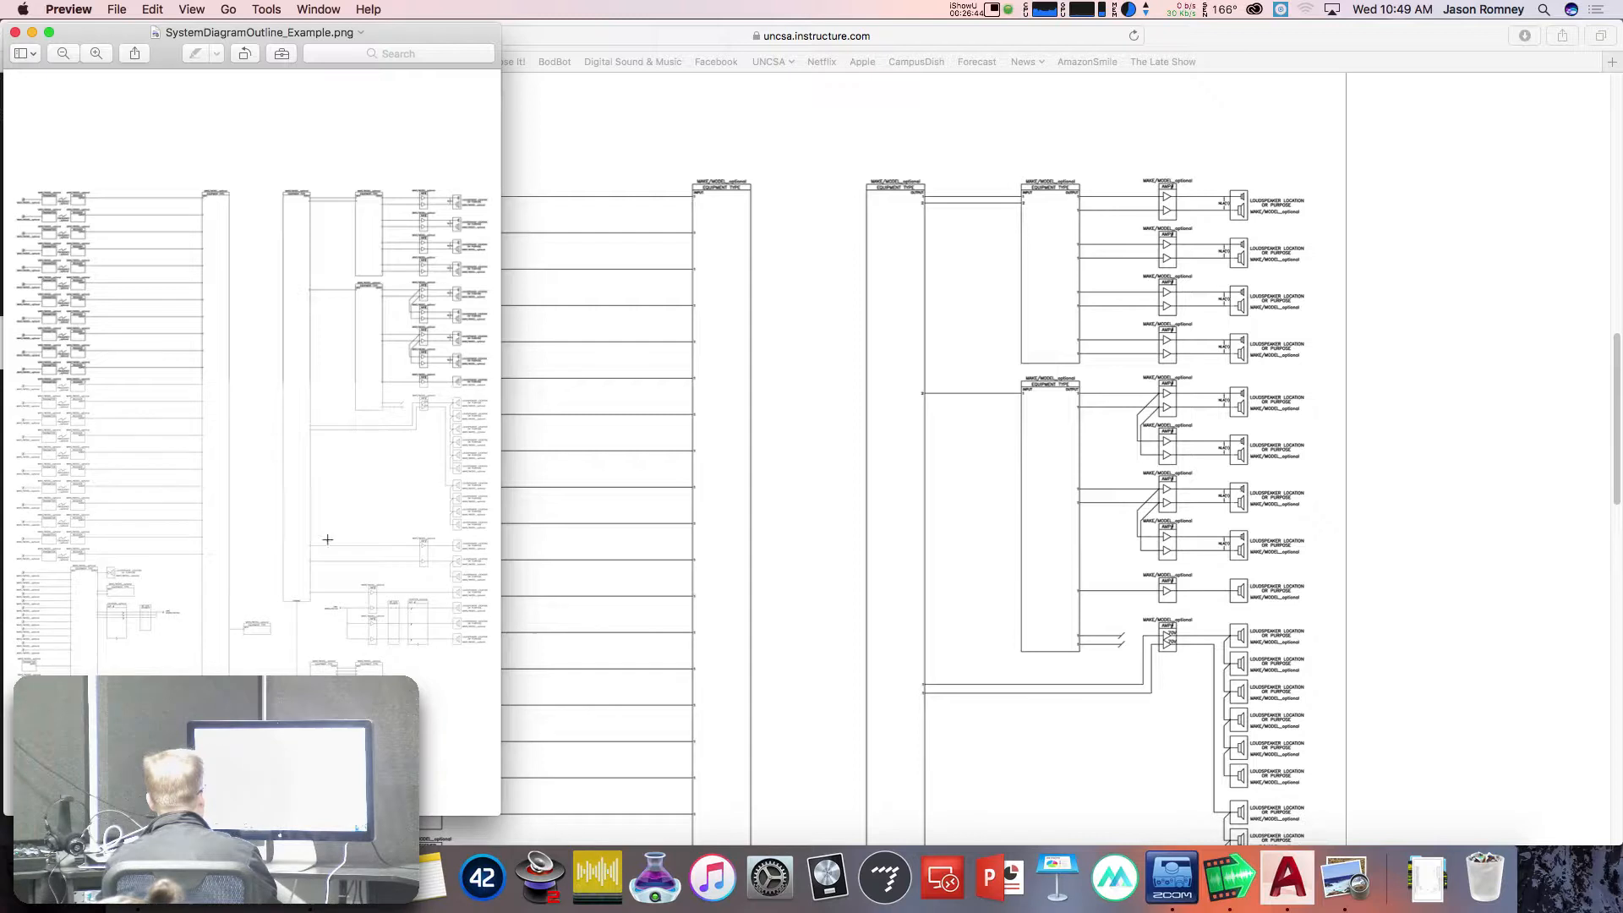
pyautogui.click(95, 53)
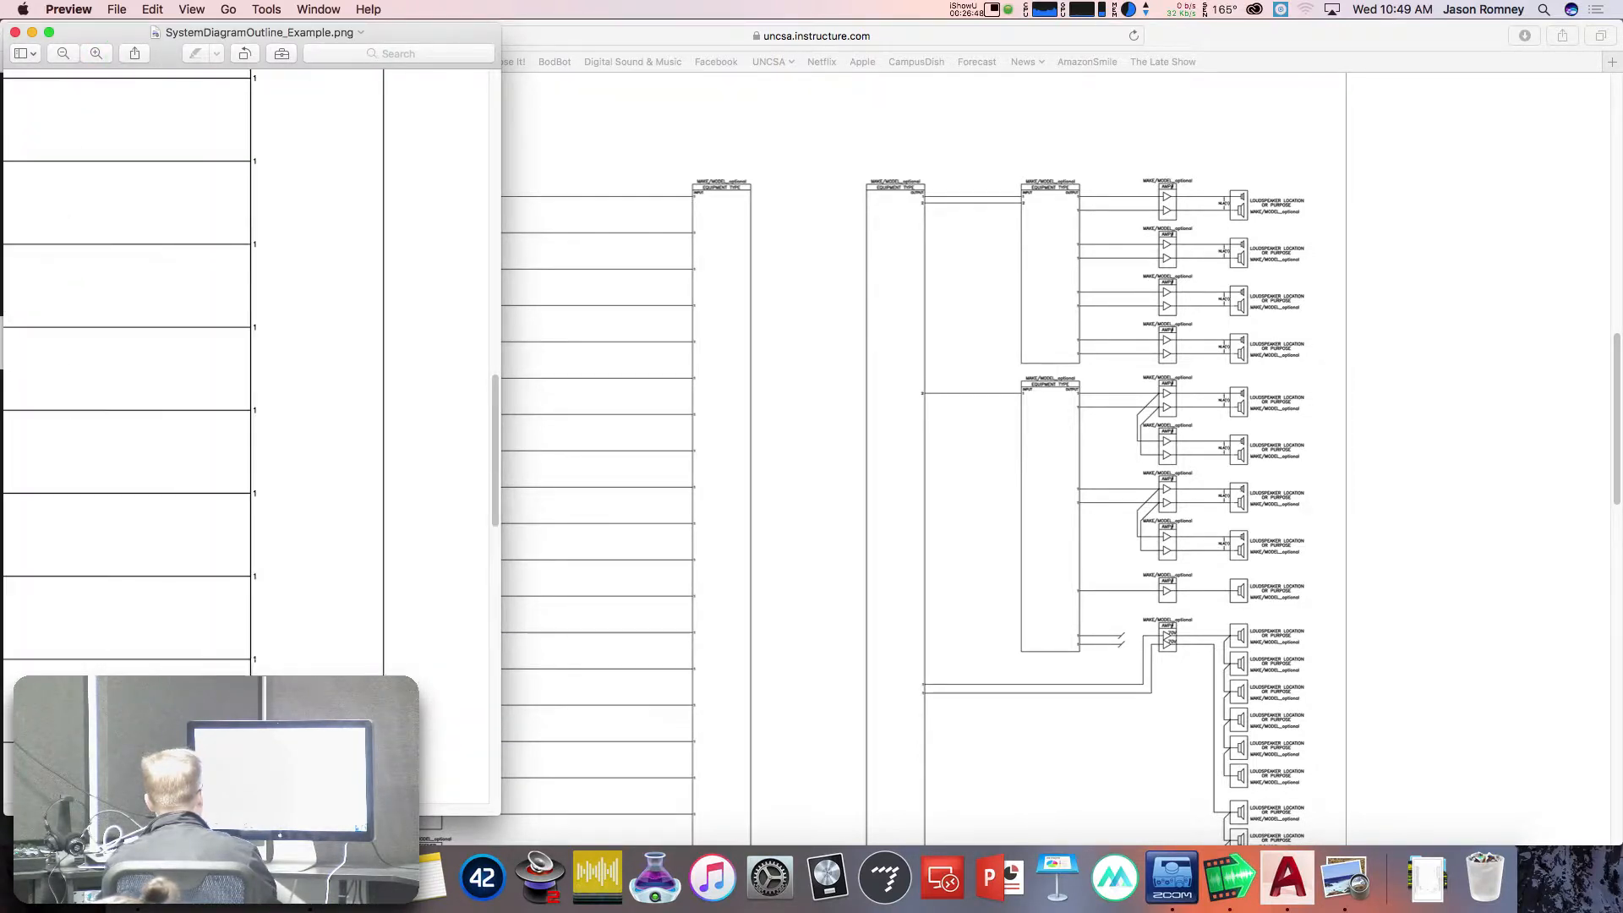
pyautogui.hscroll(-3, 372, 463)
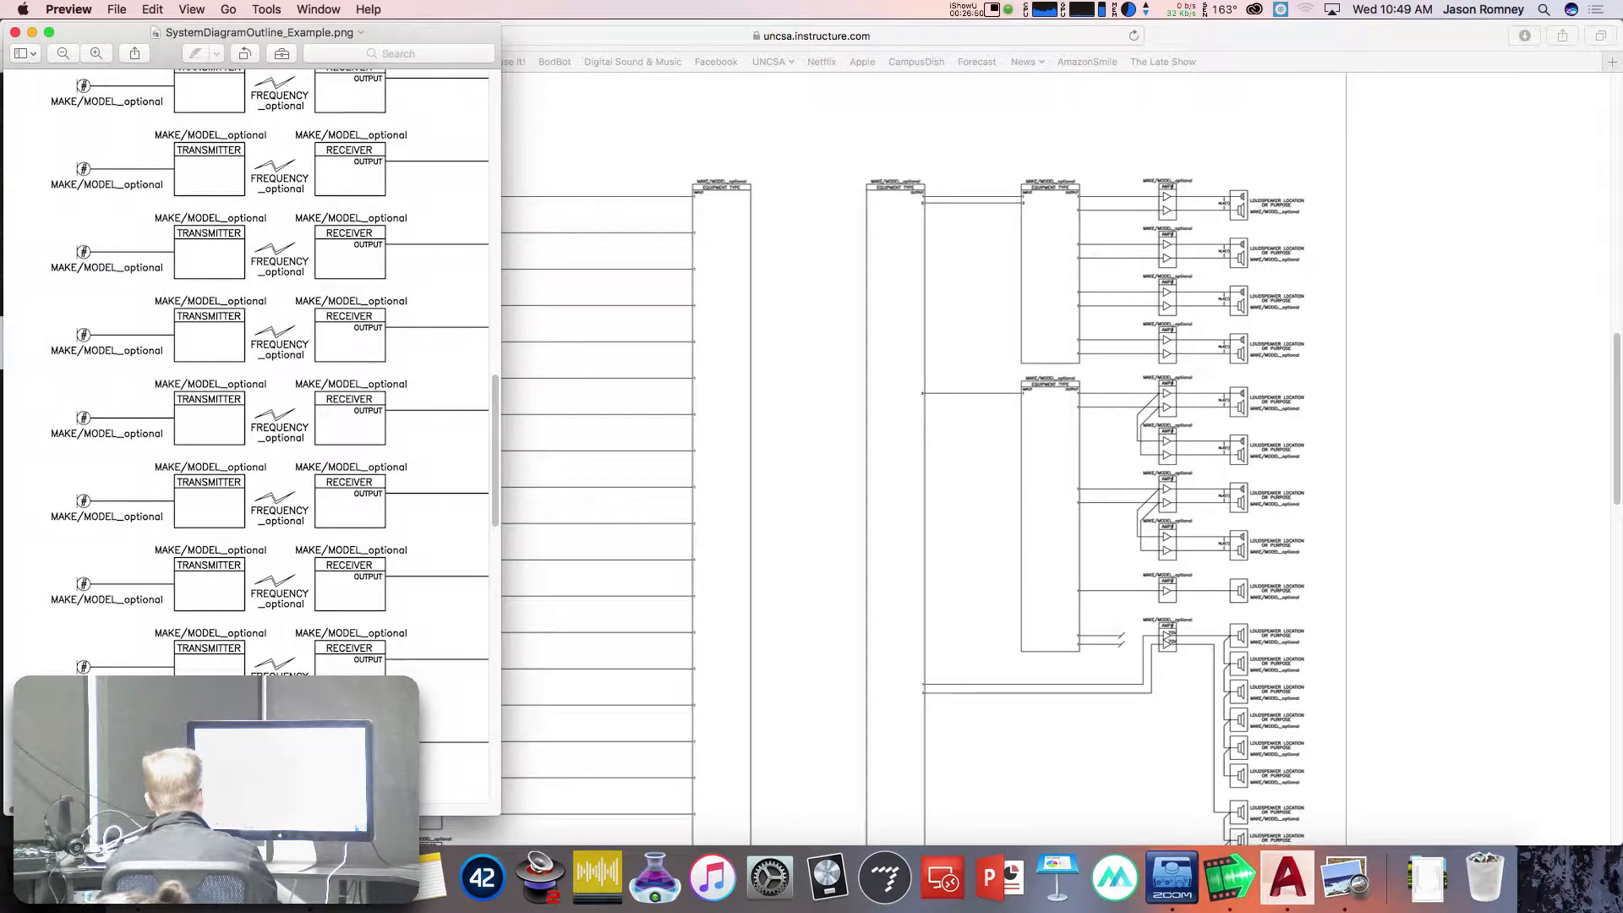
pyautogui.scroll(-5, 372, 462)
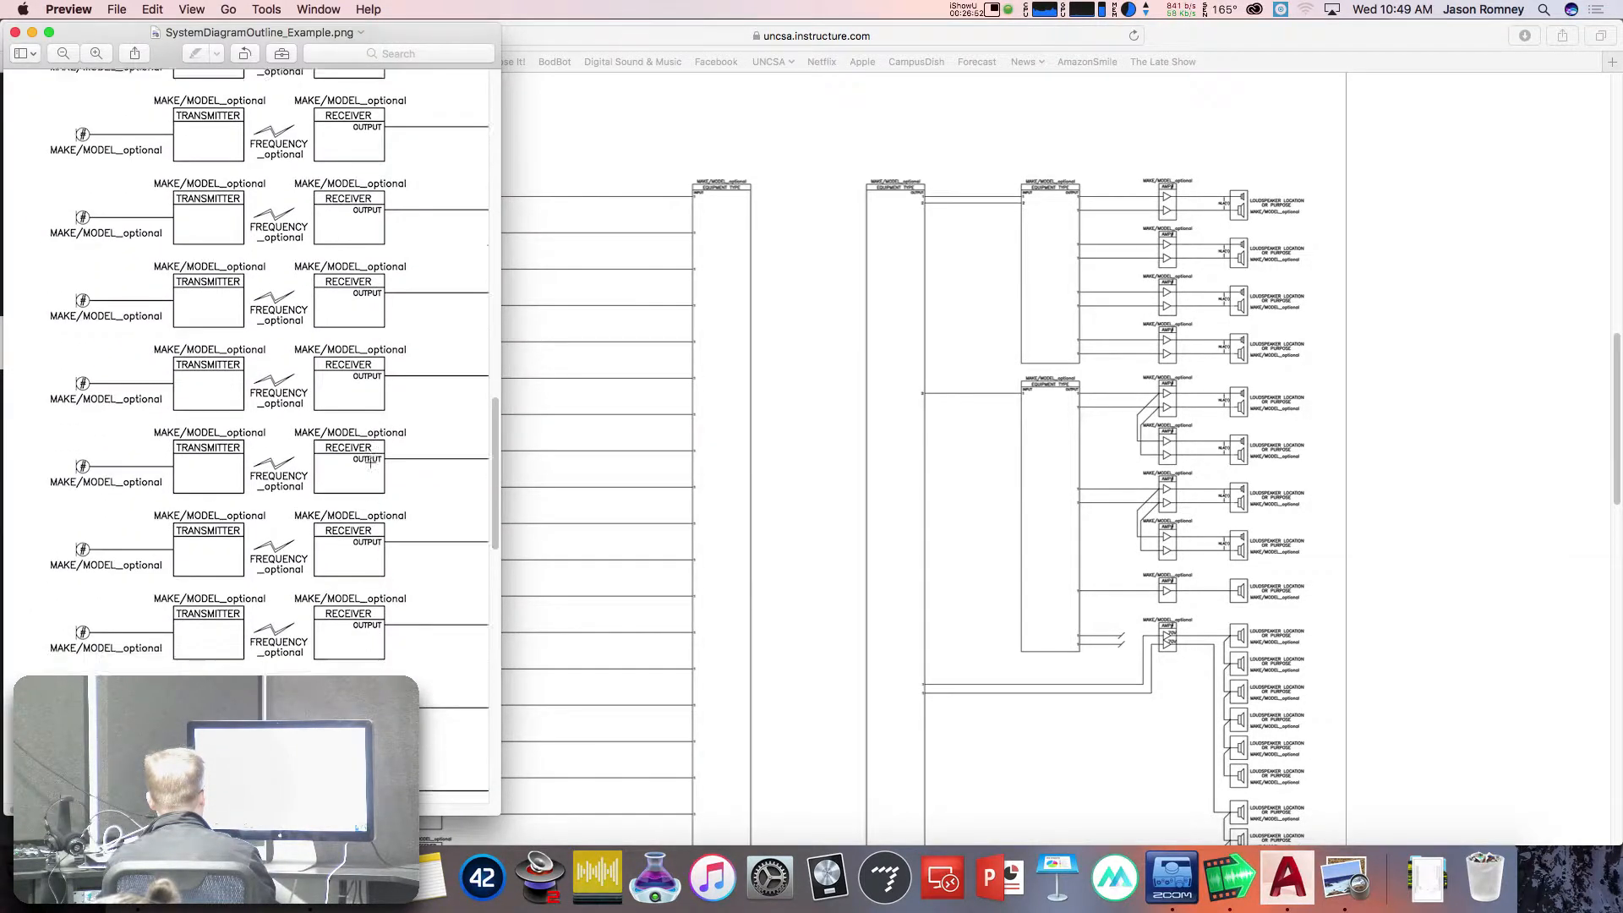
pyautogui.scroll(-3, 370, 463)
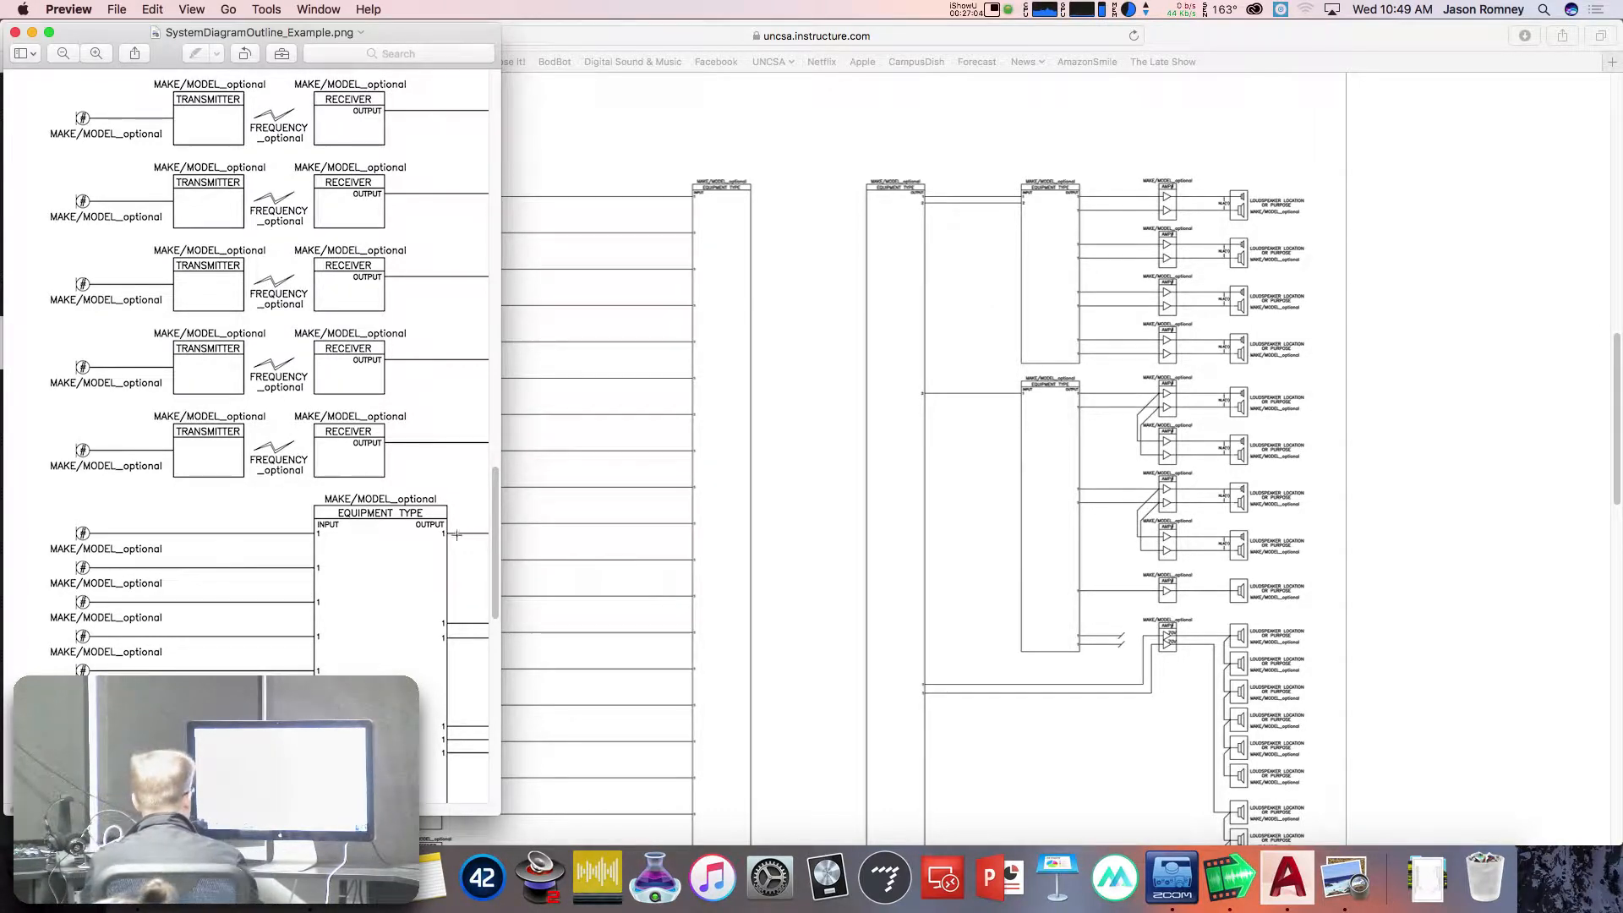
pyautogui.moveTo(503, 447); pyautogui.dragTo(1522, 459)
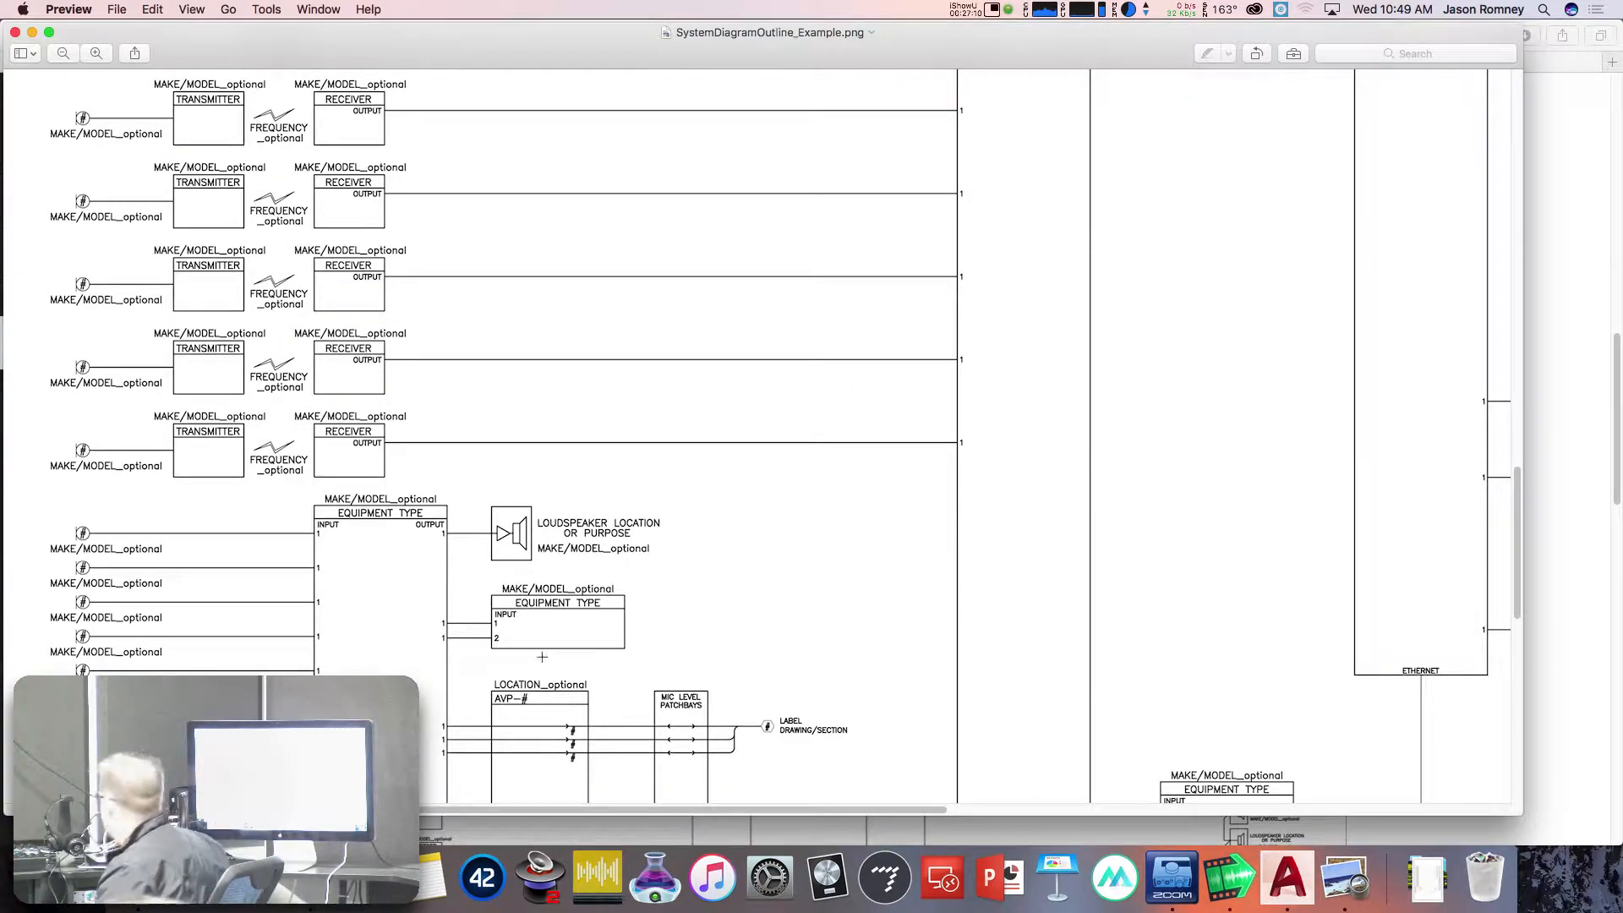
pyautogui.scroll(1, 542, 657)
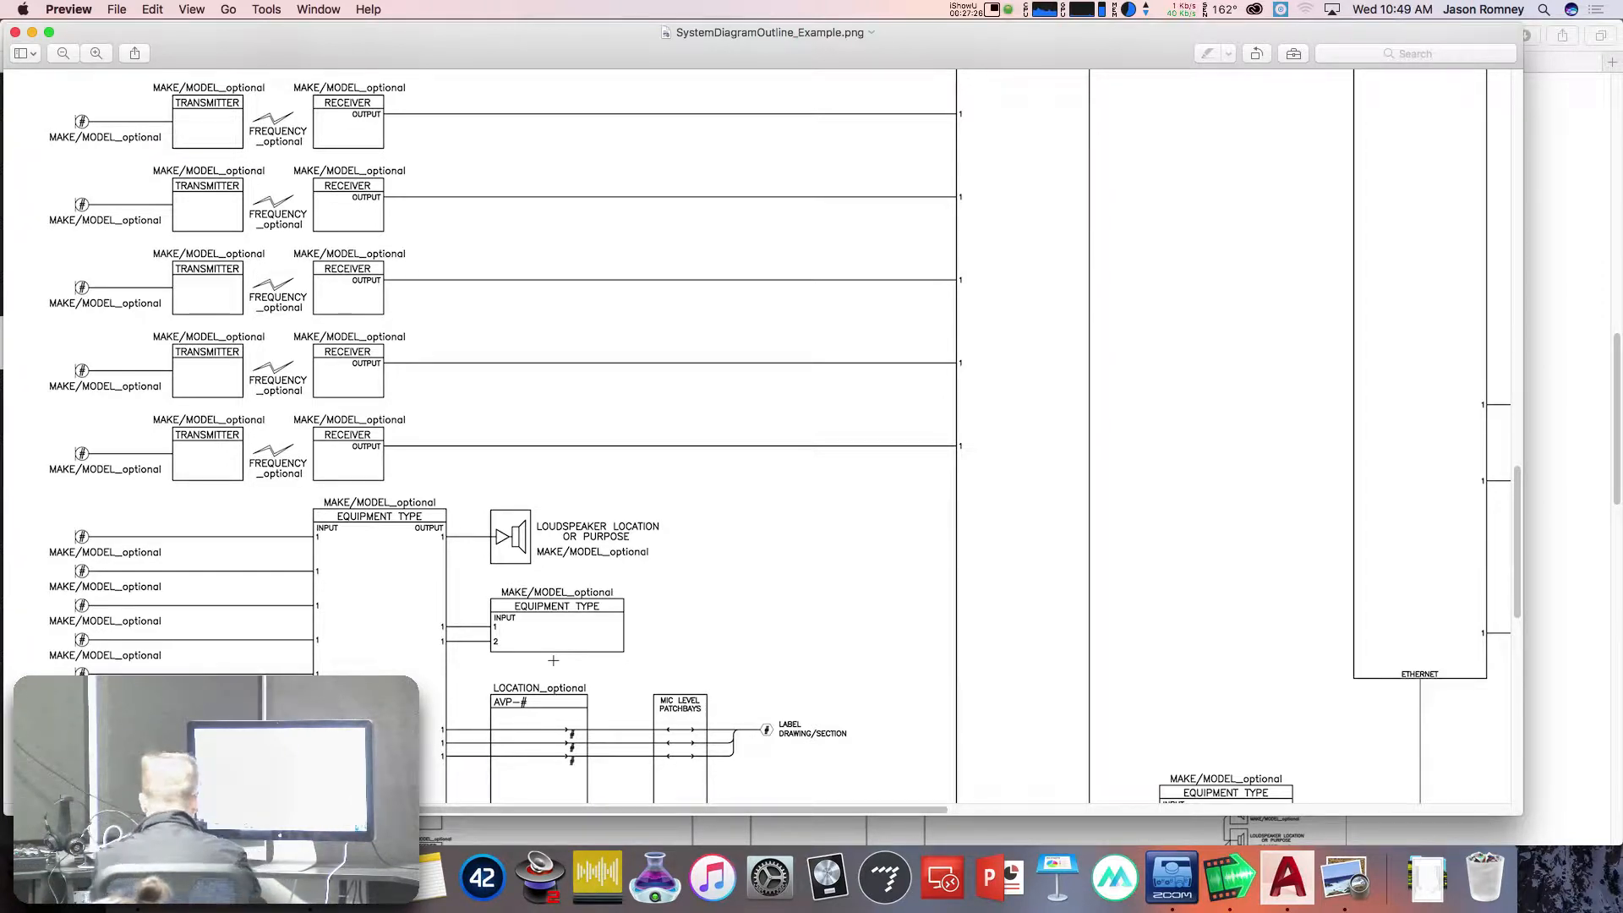
# Return to the assignment page in Safari and review its instructions, allowed commands, drawing aides and example diagram.
pyautogui.press('super+Tab')
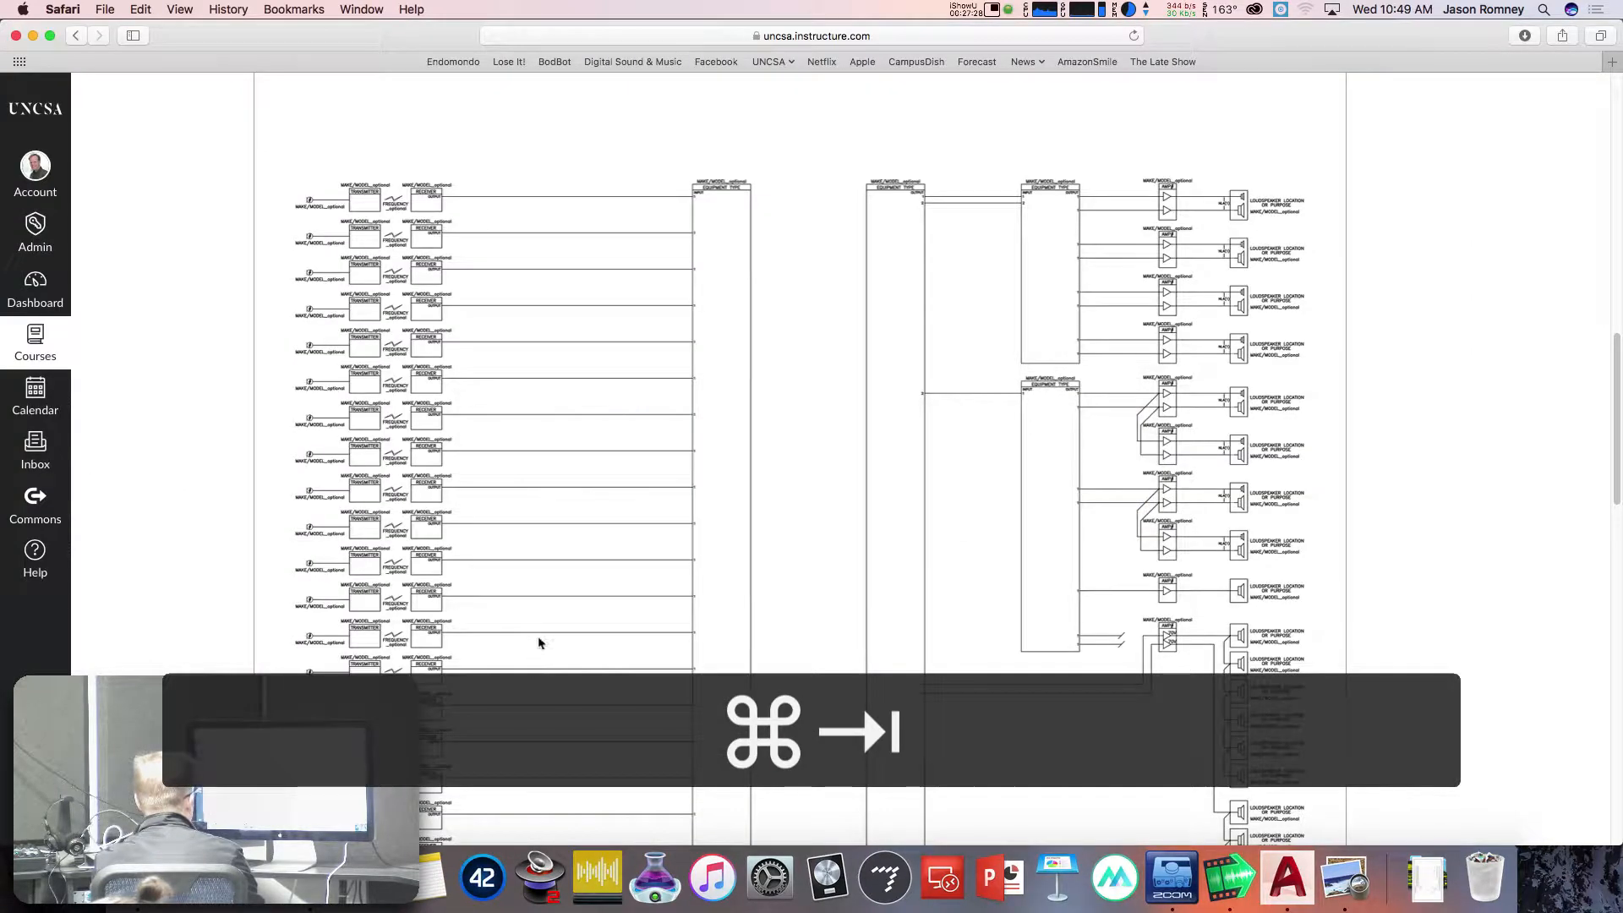
pyautogui.scroll(10, 547, 642)
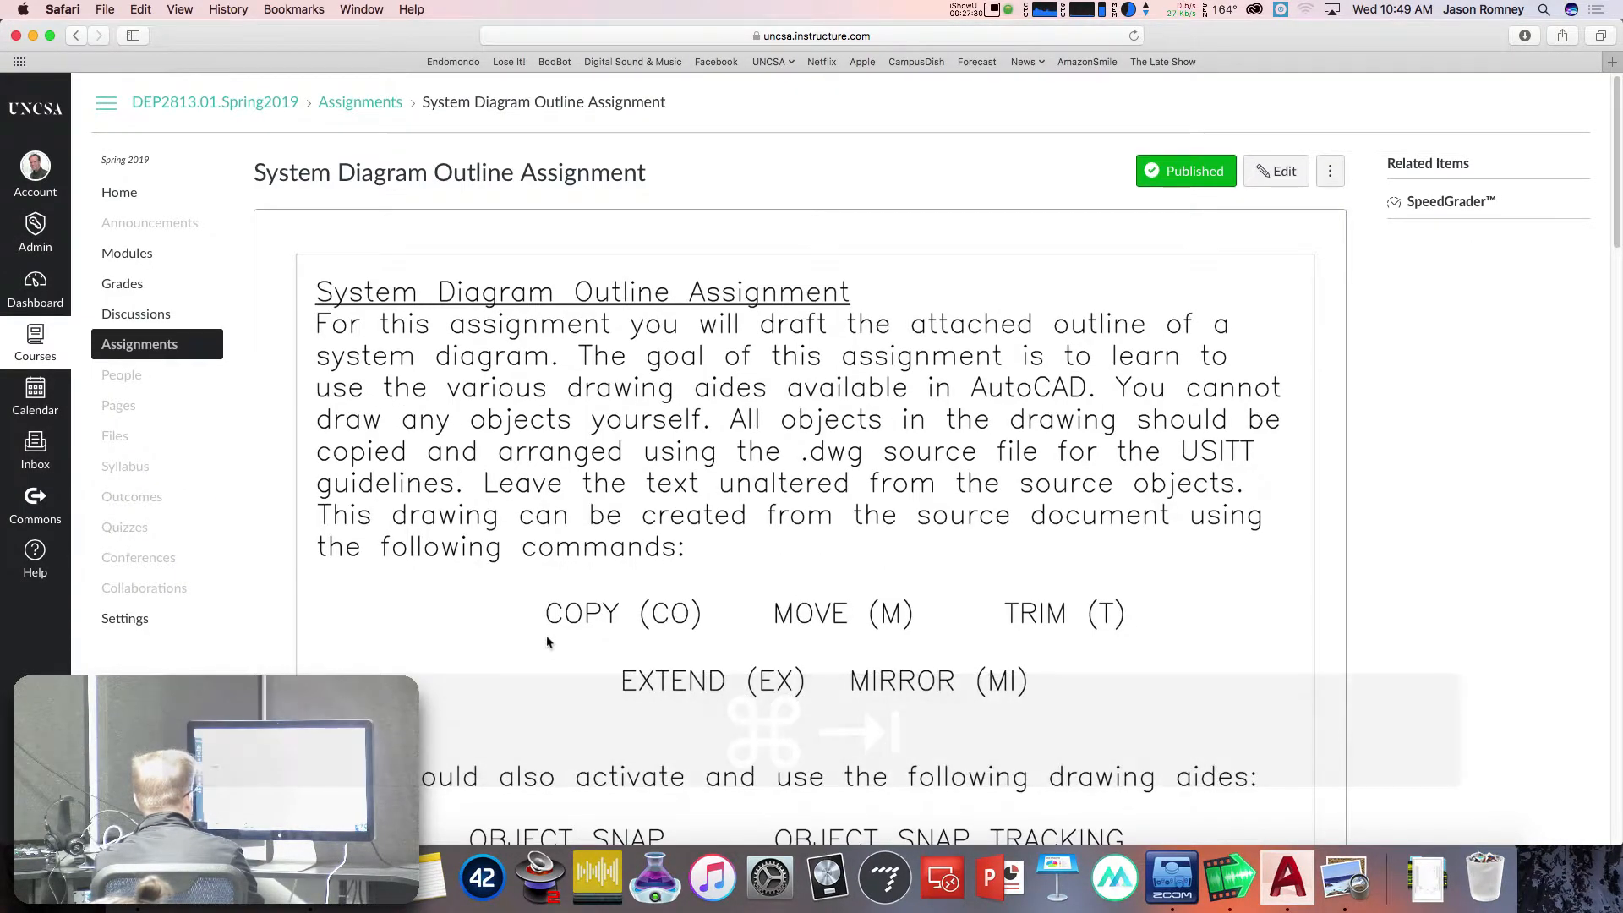
pyautogui.scroll(-1, 547, 642)
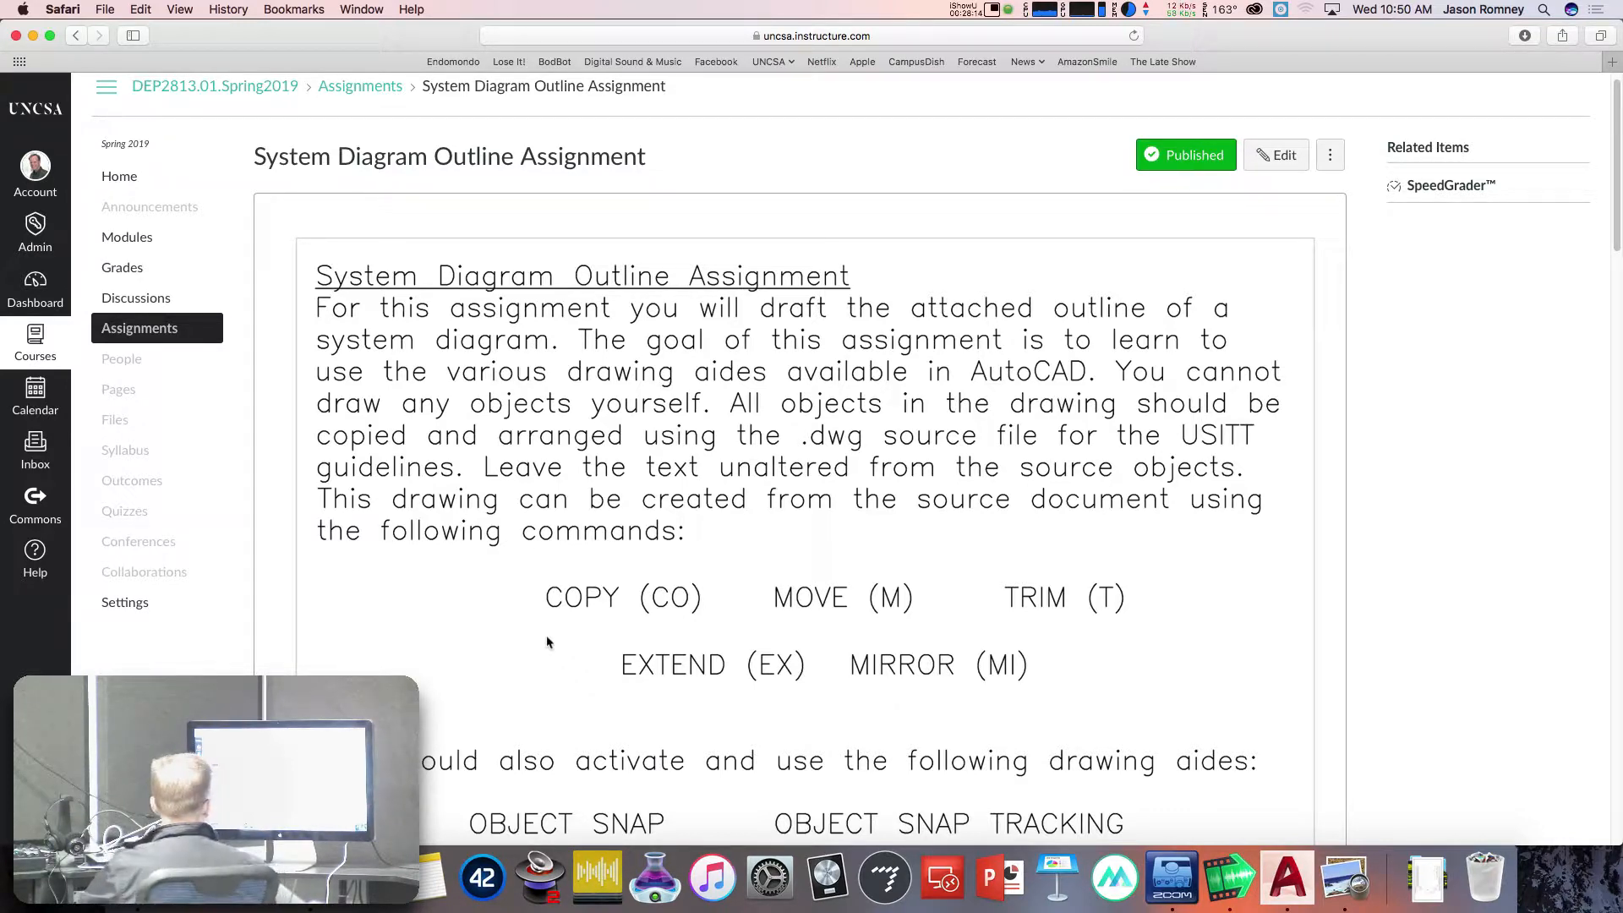
pyautogui.scroll(-3, 532, 682)
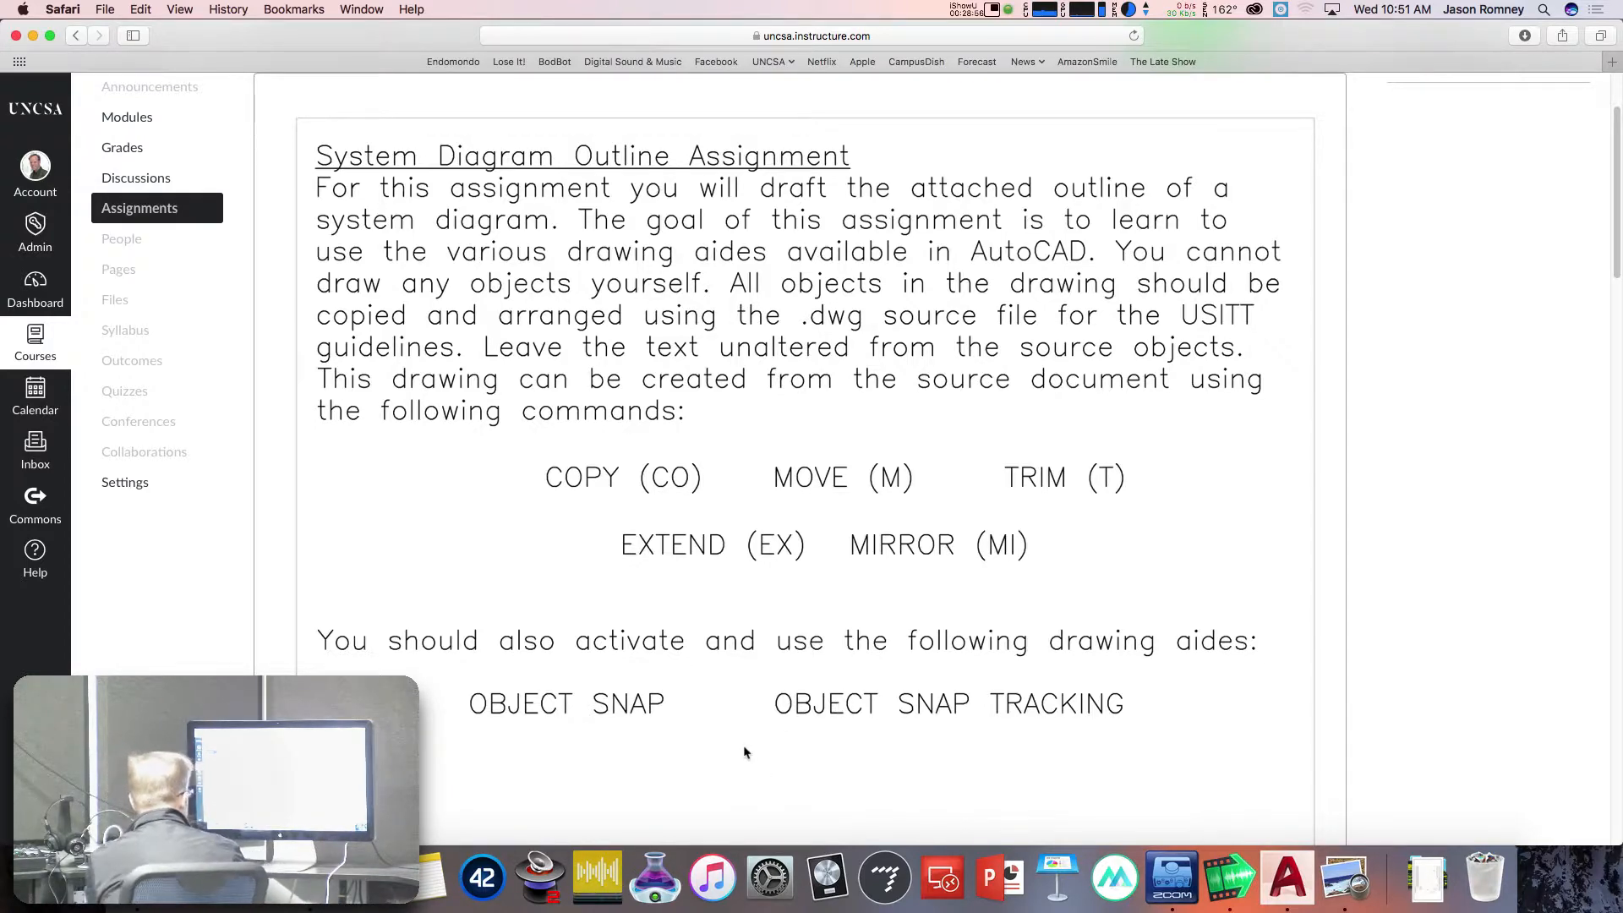
pyautogui.scroll(2, 744, 749)
pyautogui.scroll(-15, 744, 750)
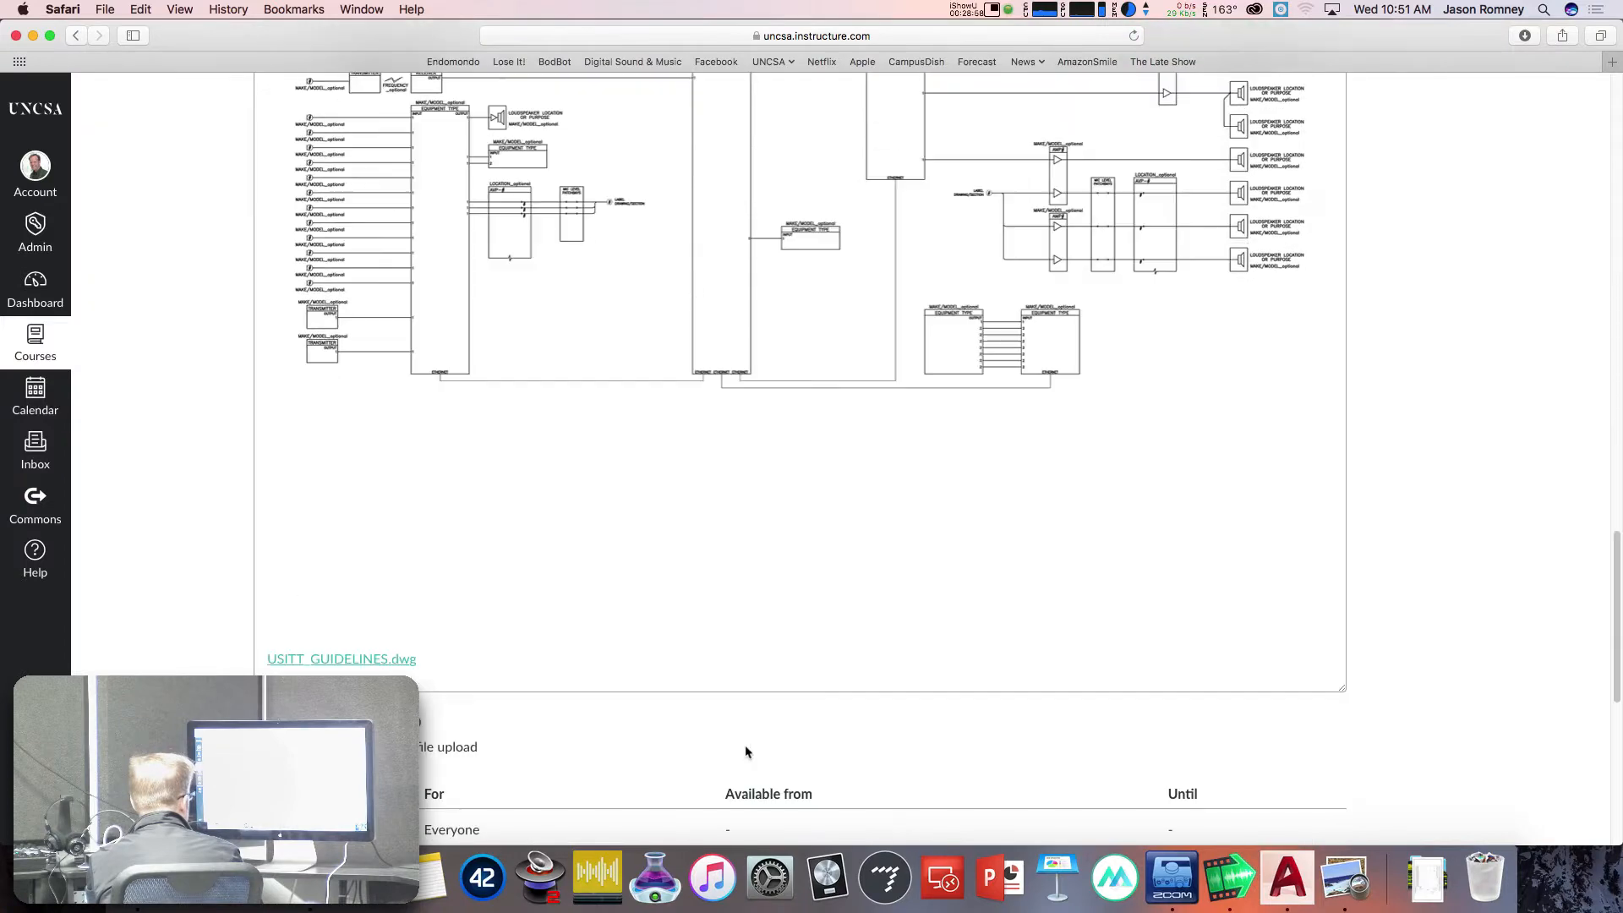
# Switch back to Preview and zoom out on SystemDiagramOutline_Example.png to view the overall diagram layout.
pyautogui.click(1343, 876)
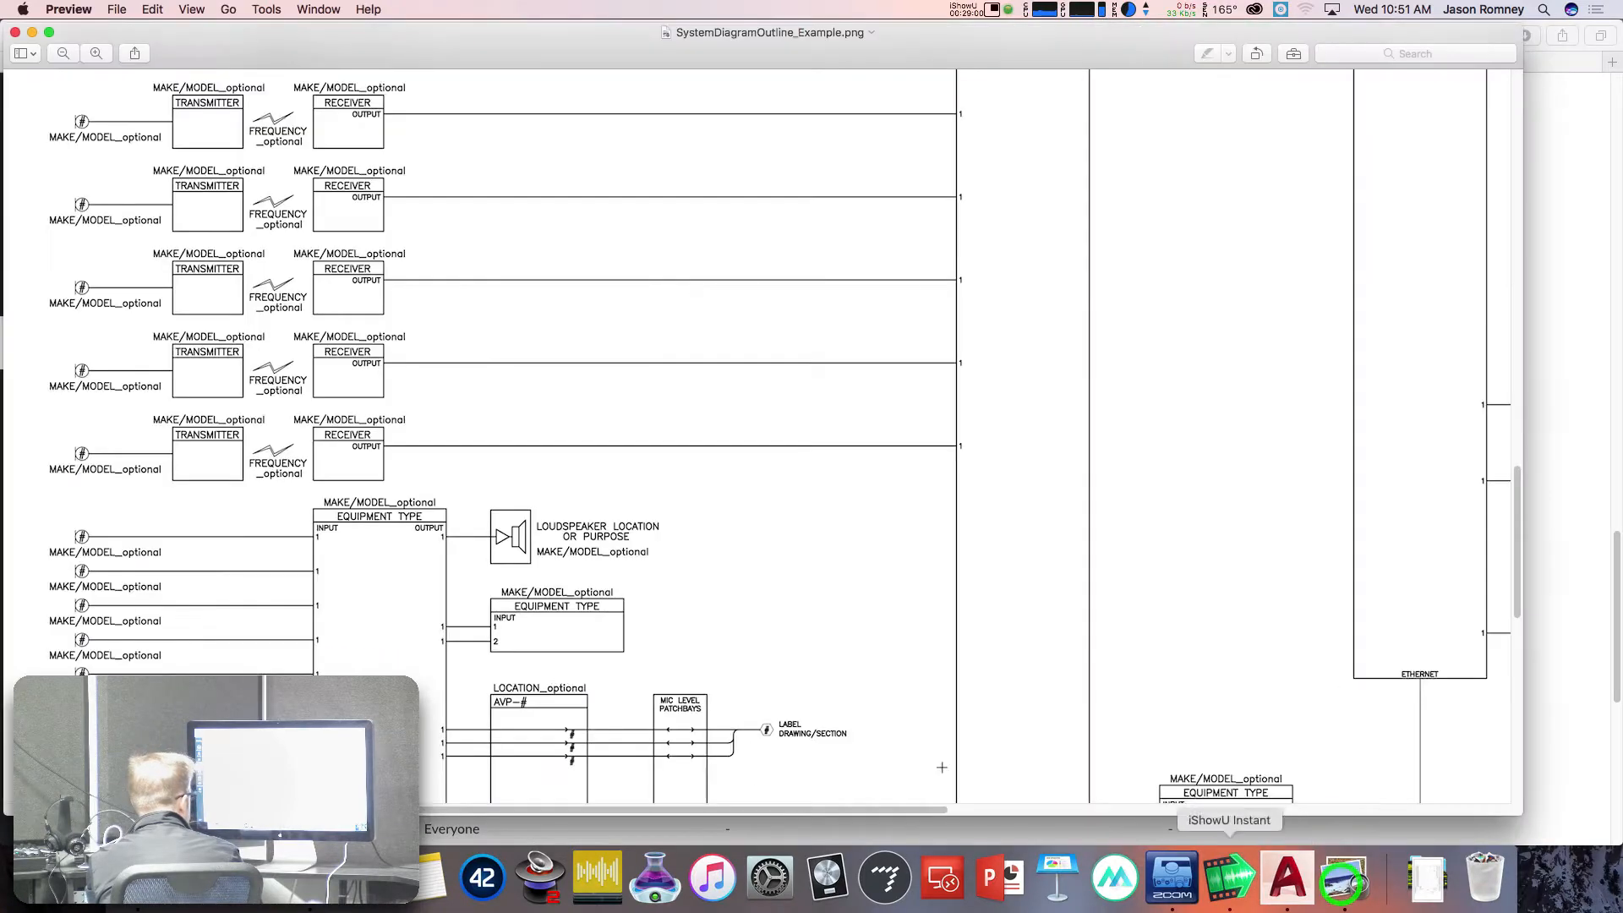
pyautogui.click(63, 53)
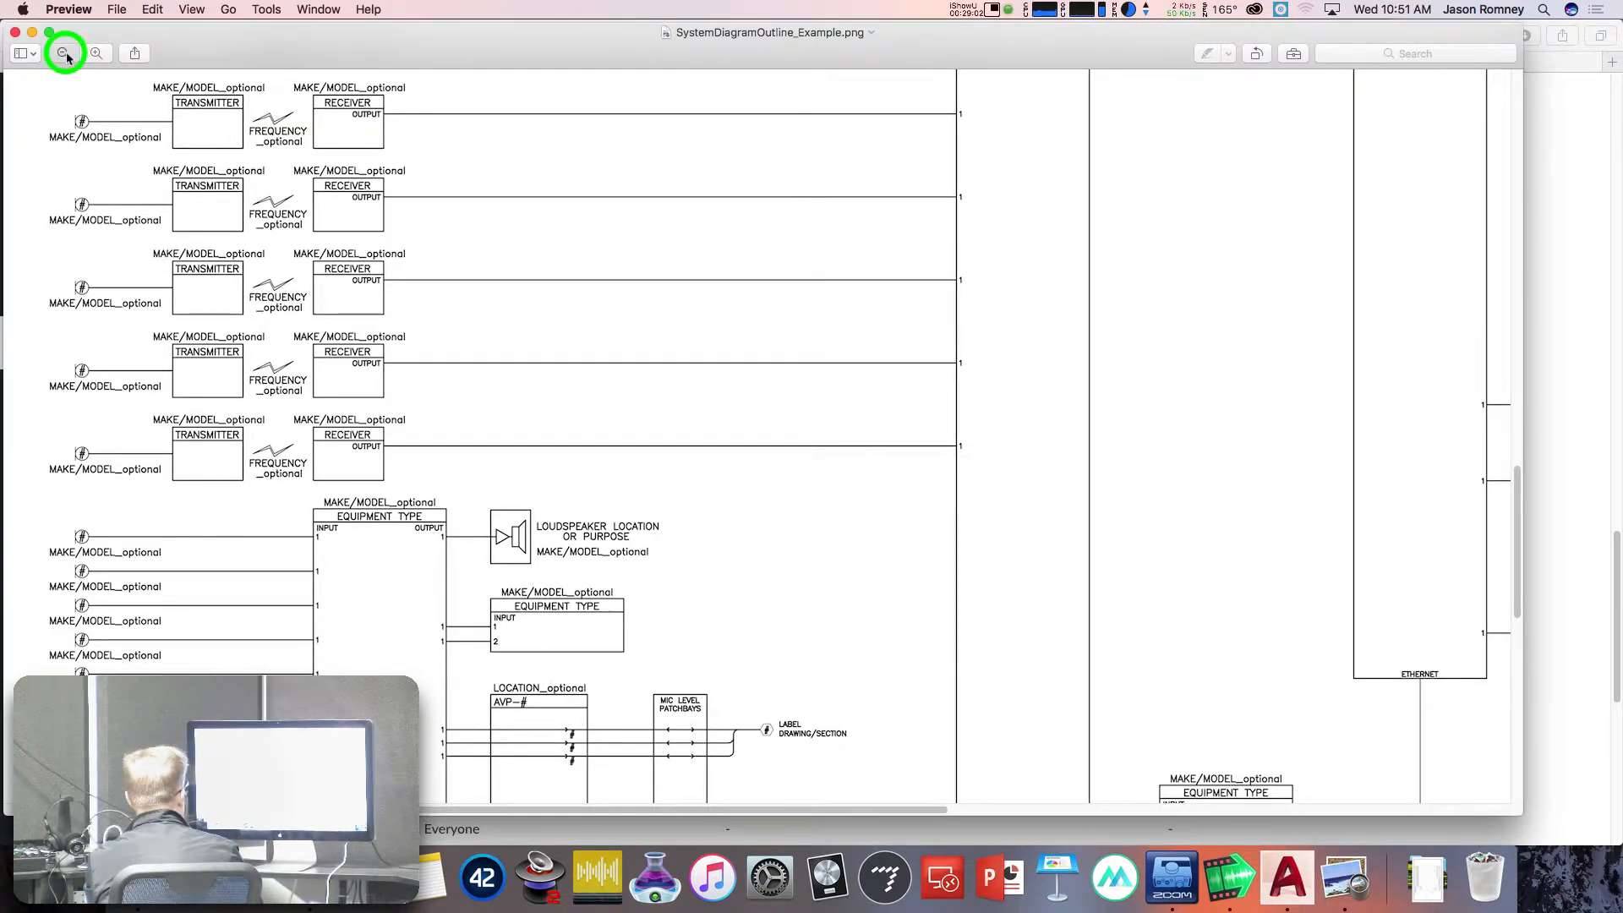
pyautogui.click(65, 54)
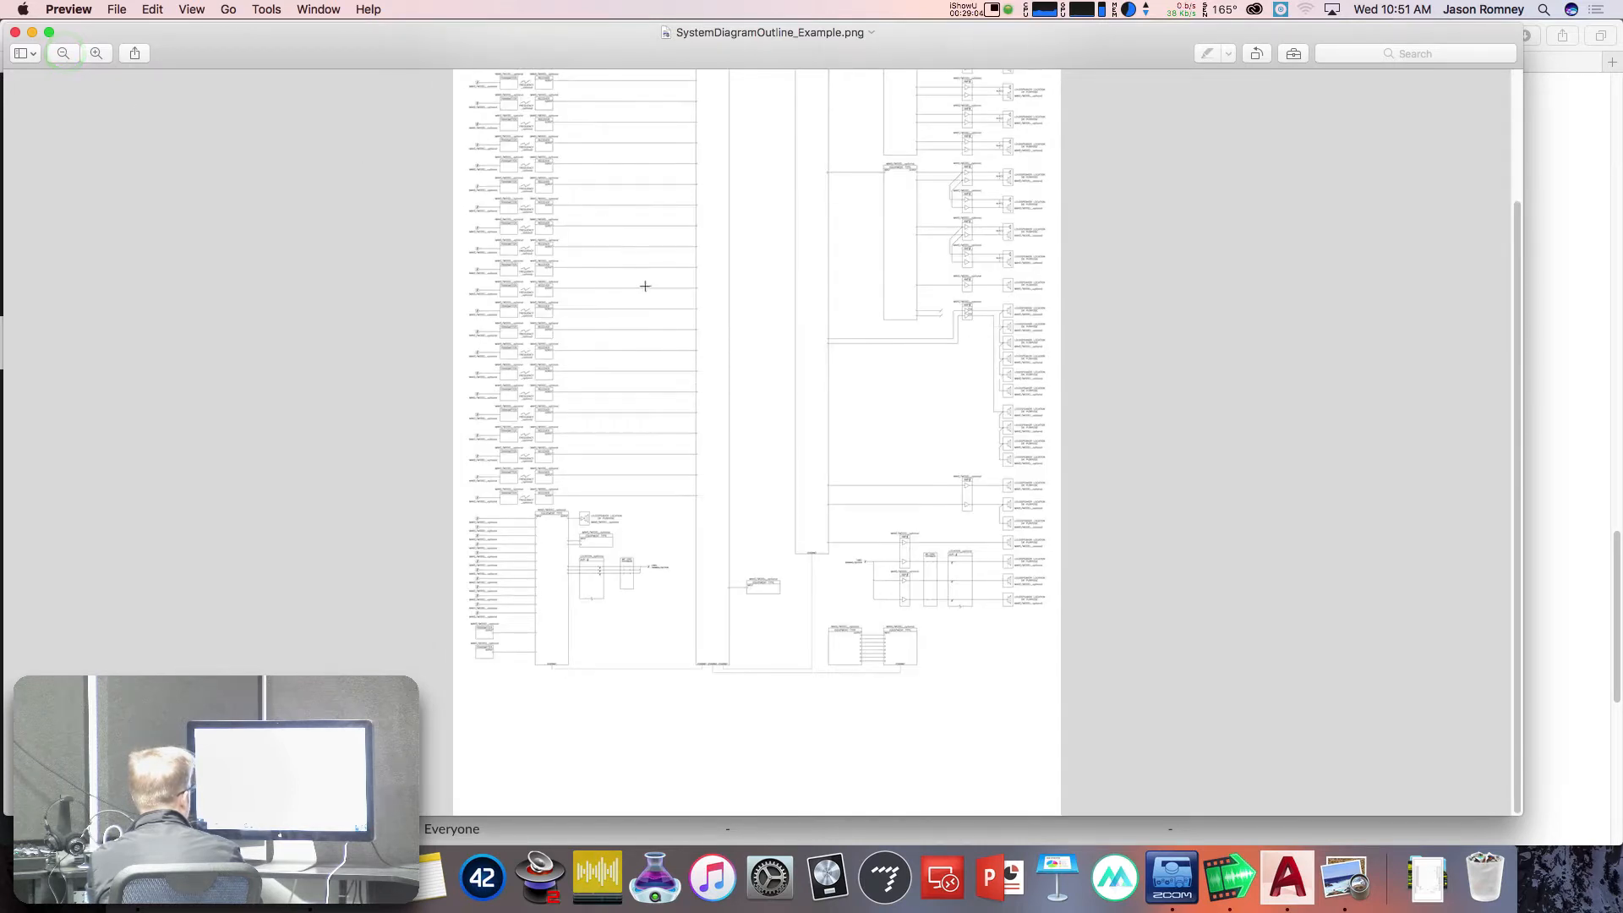
pyautogui.scroll(5, 743, 218)
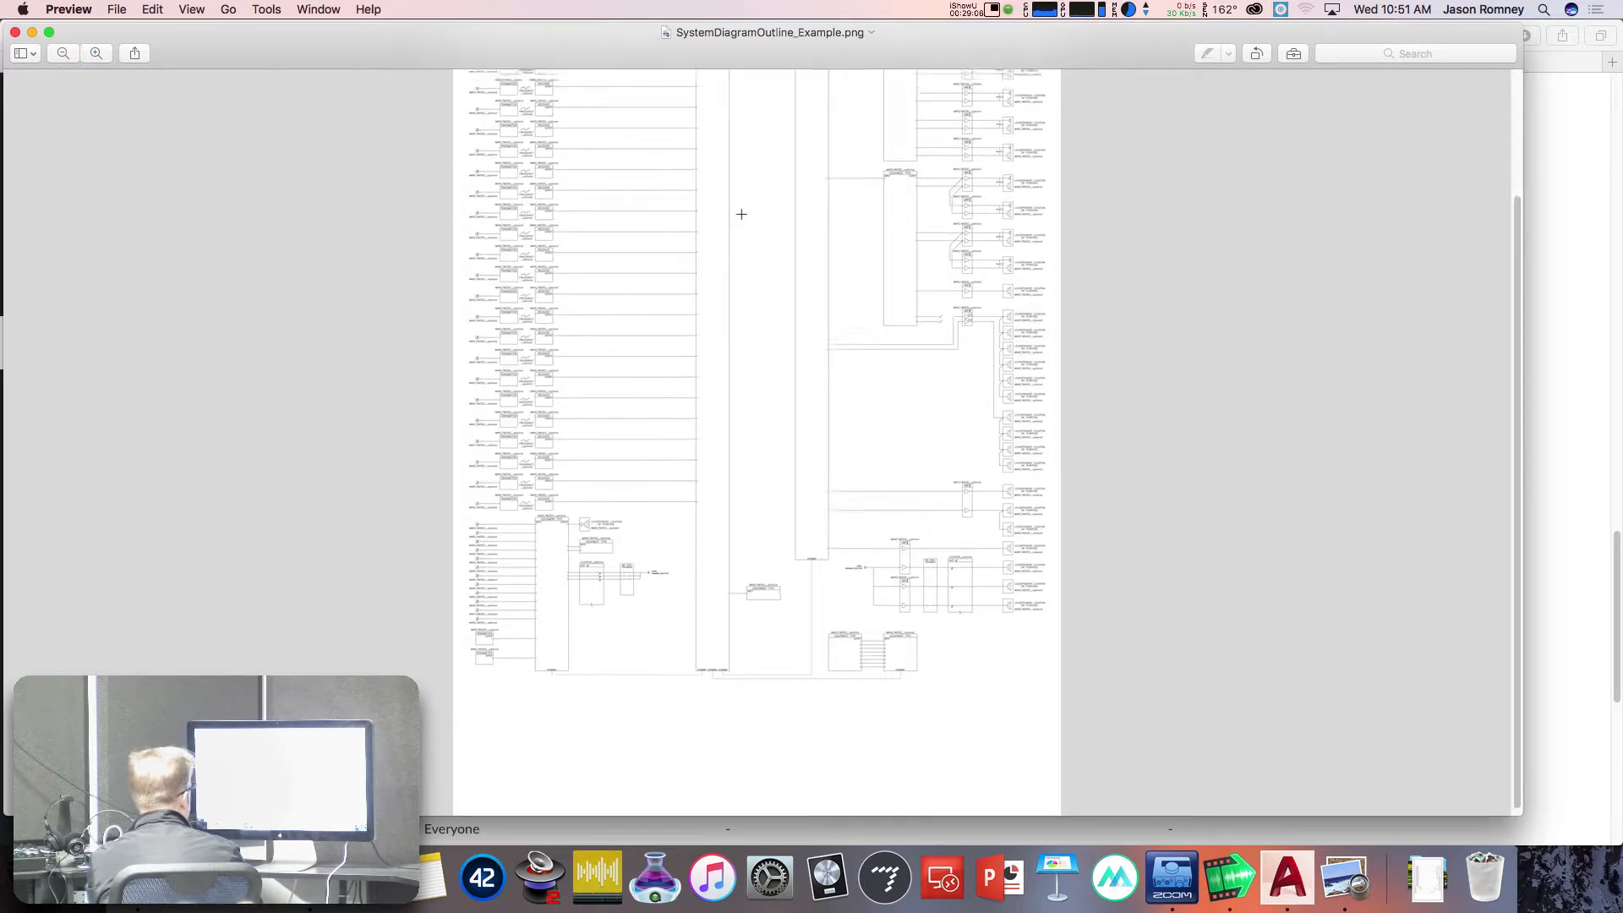